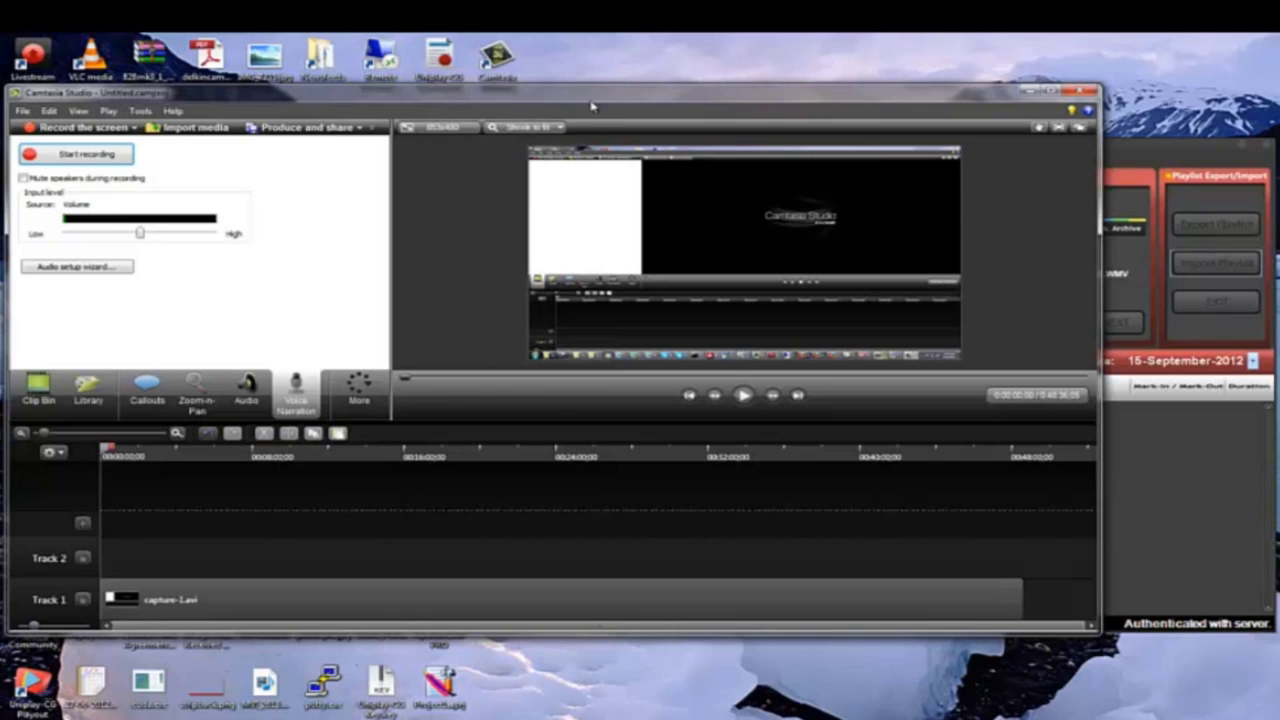
Minimize the Camtasia Studio and Google Talk windows and bring the Uniplay-CG client window to the front.
click(1028, 92)
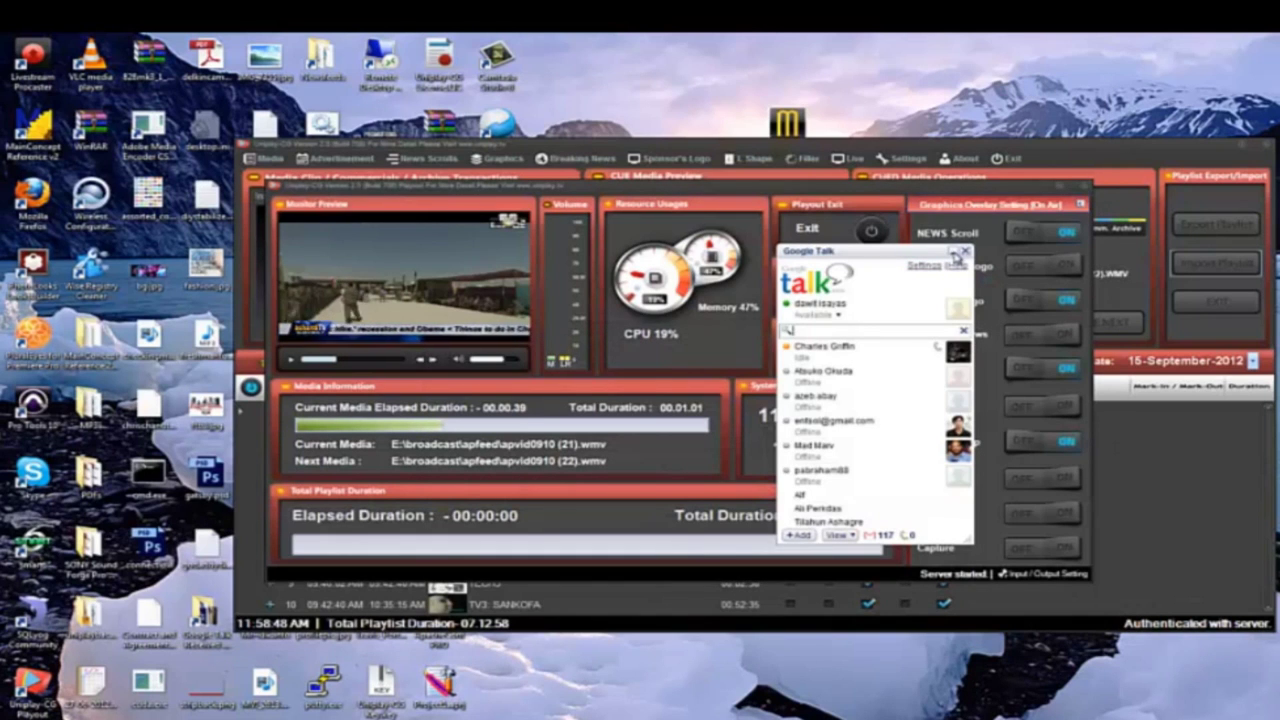
click(956, 252)
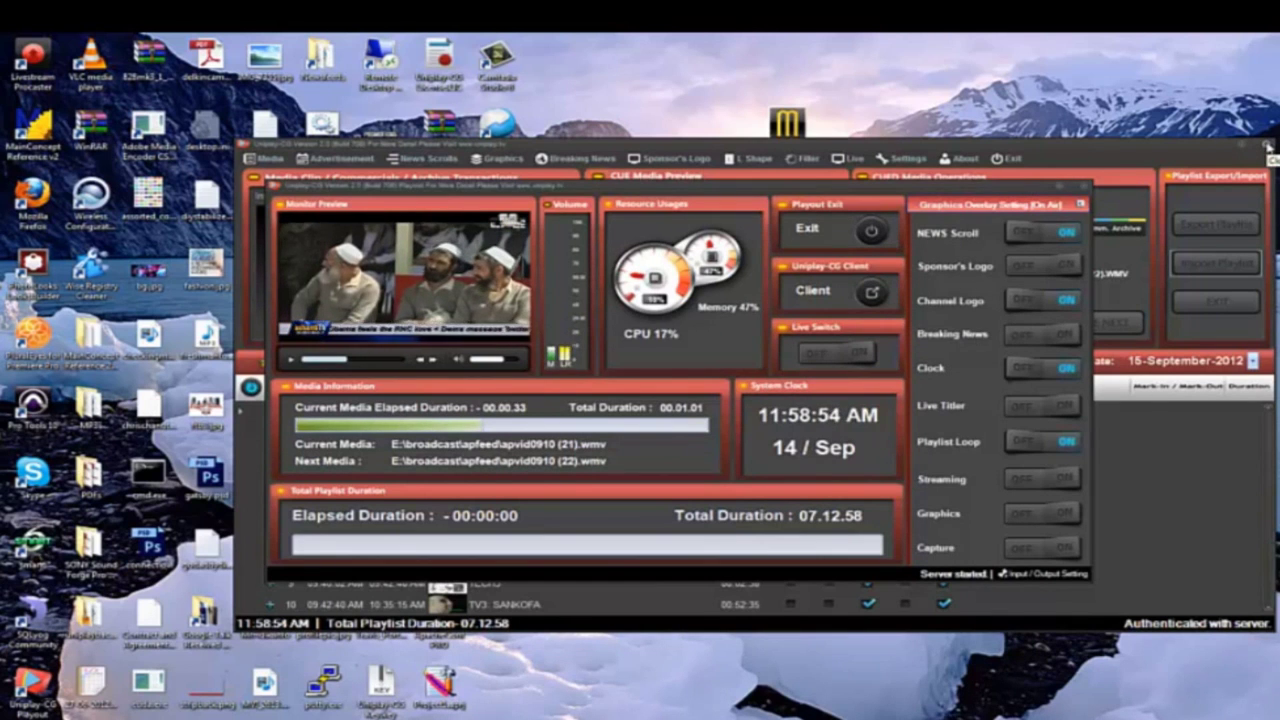
click(1148, 146)
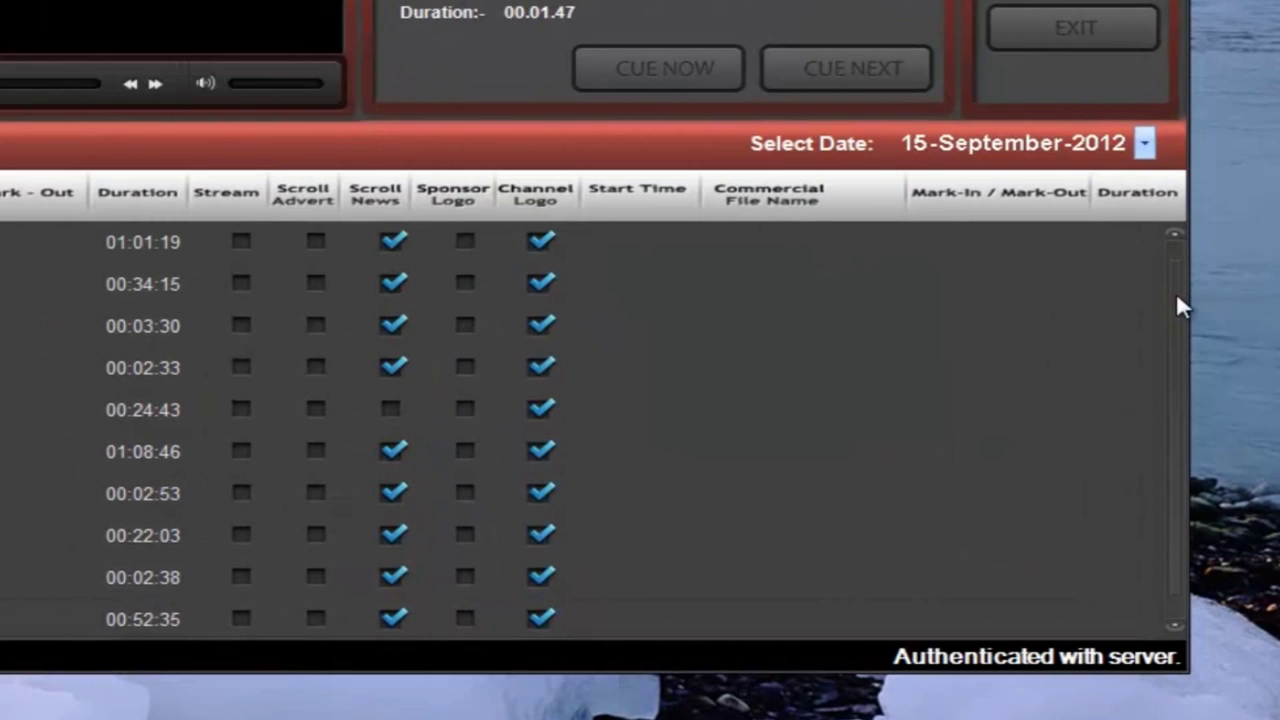
Clear the whole media playlist for 15-September-2012.
scroll(1176, 307, down, 1)
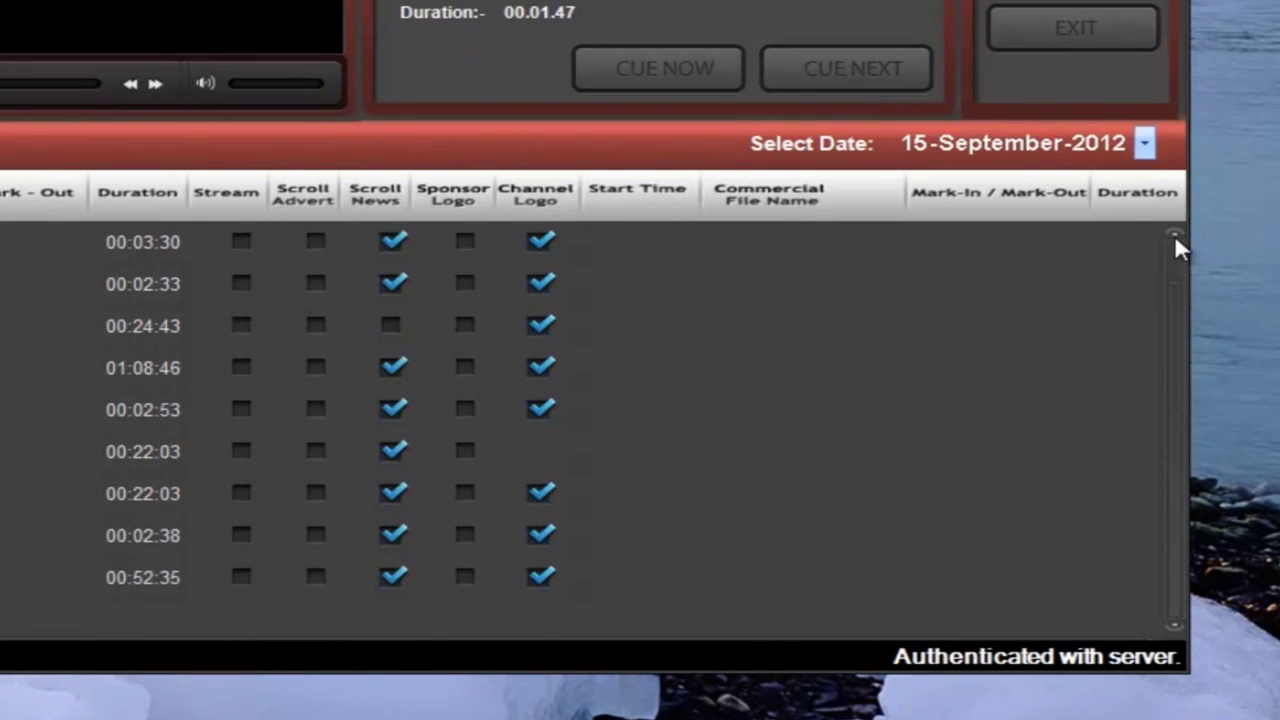
scroll(1184, 212, up, 1)
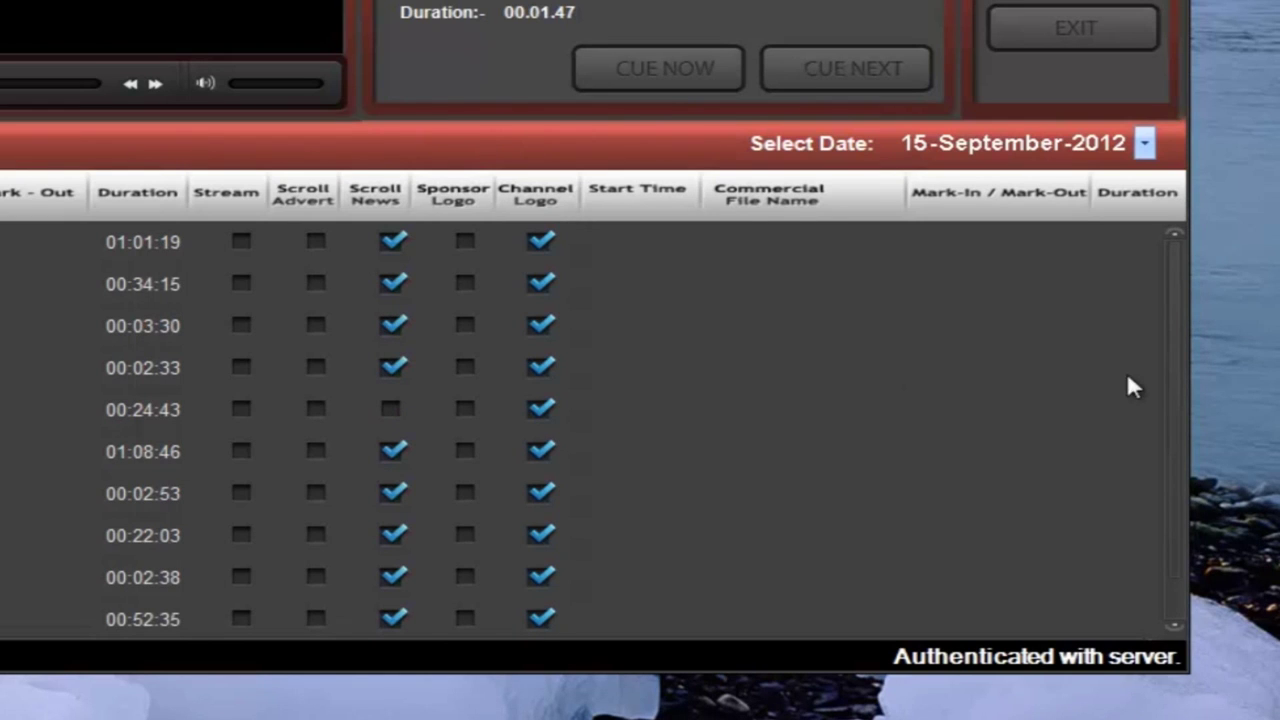
scroll(1171, 469, down, 1)
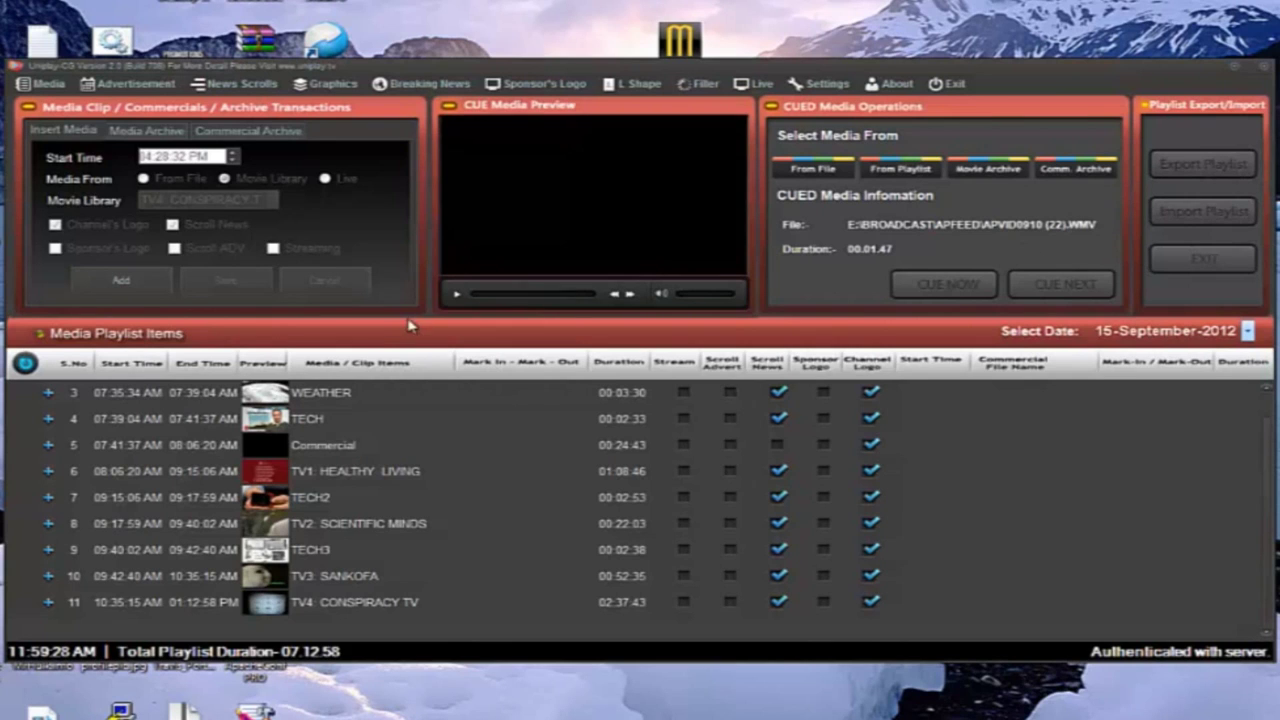
right_click(431, 399)
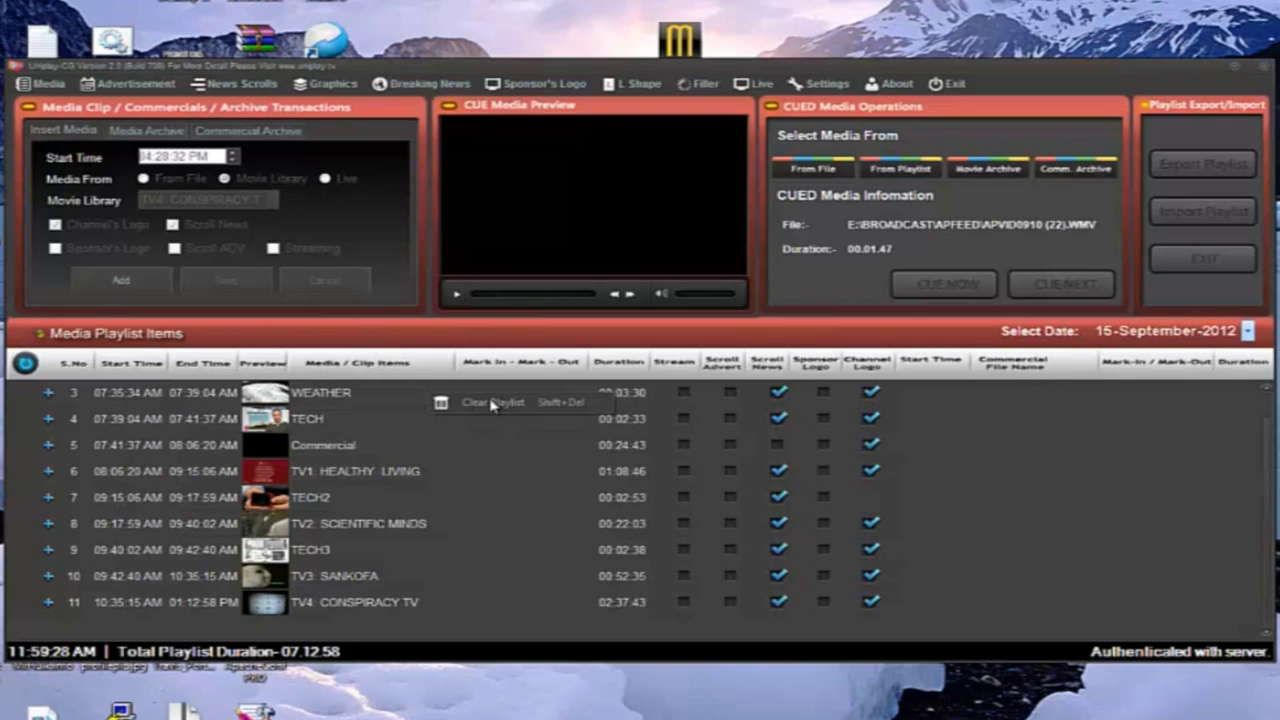
click(563, 405)
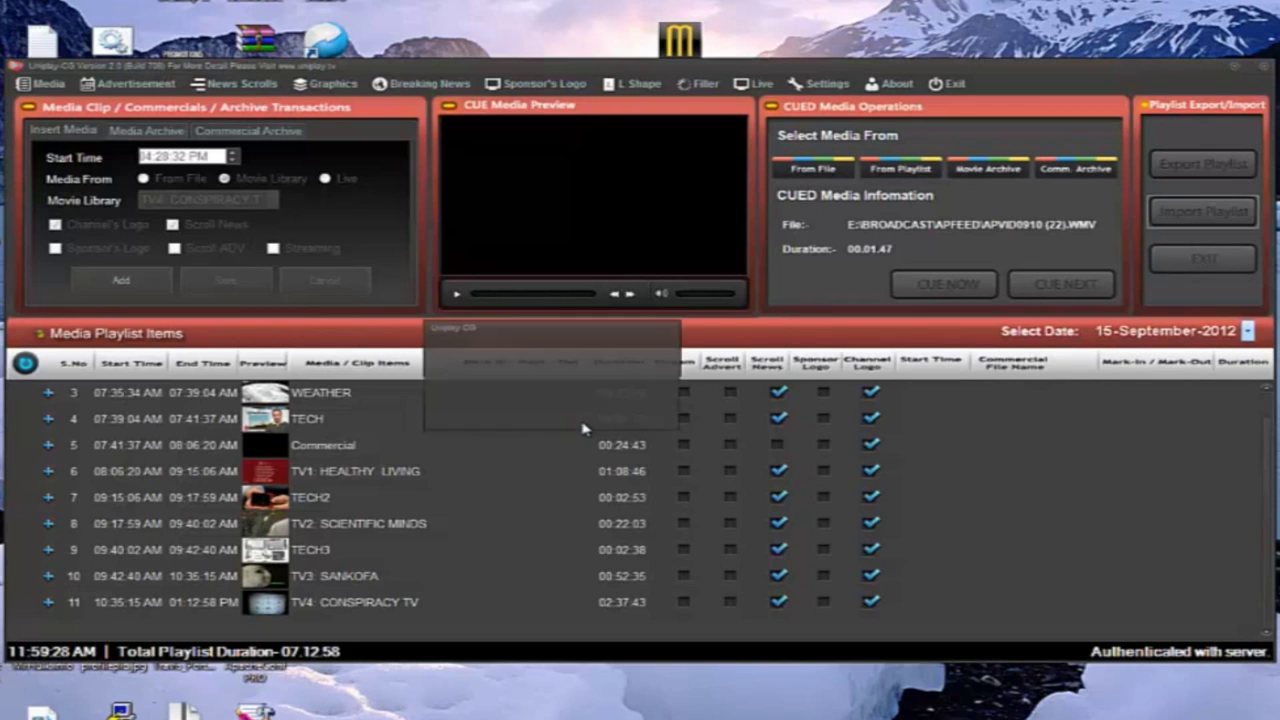
click(553, 415)
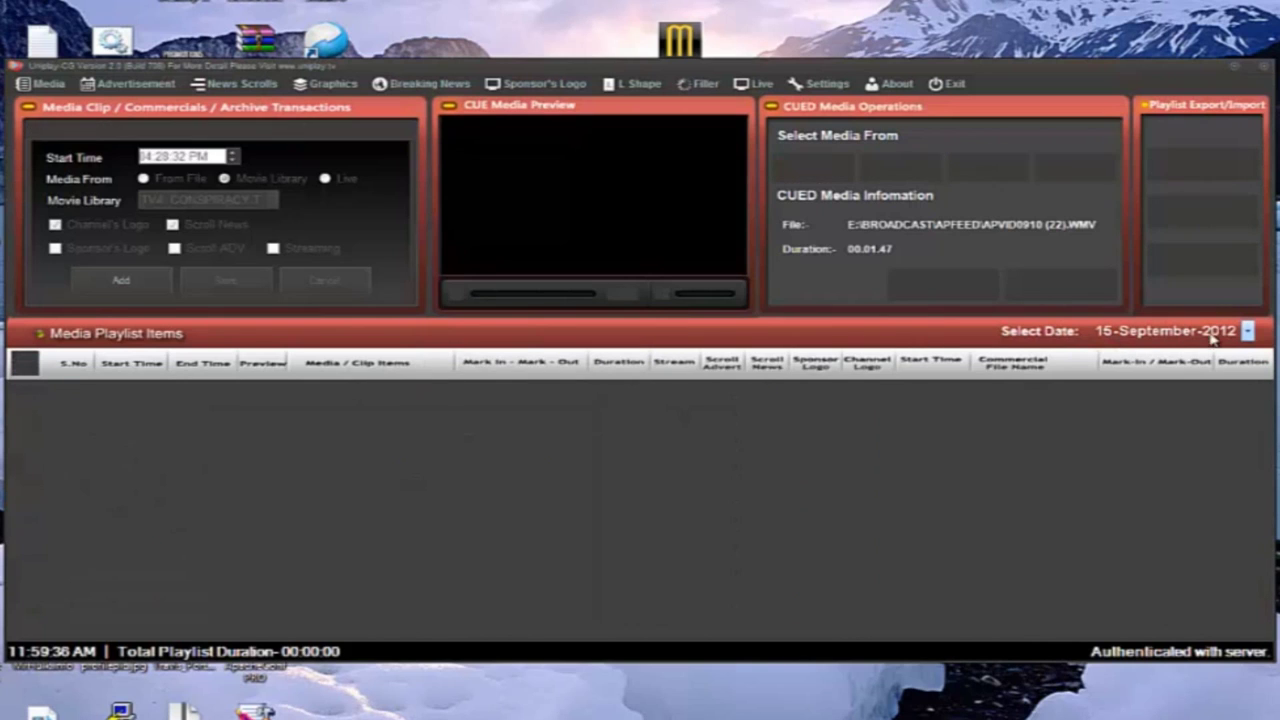
Clear the media playlist for 14-September-2012 and exit the Uniplay-CG Client.
click(1247, 332)
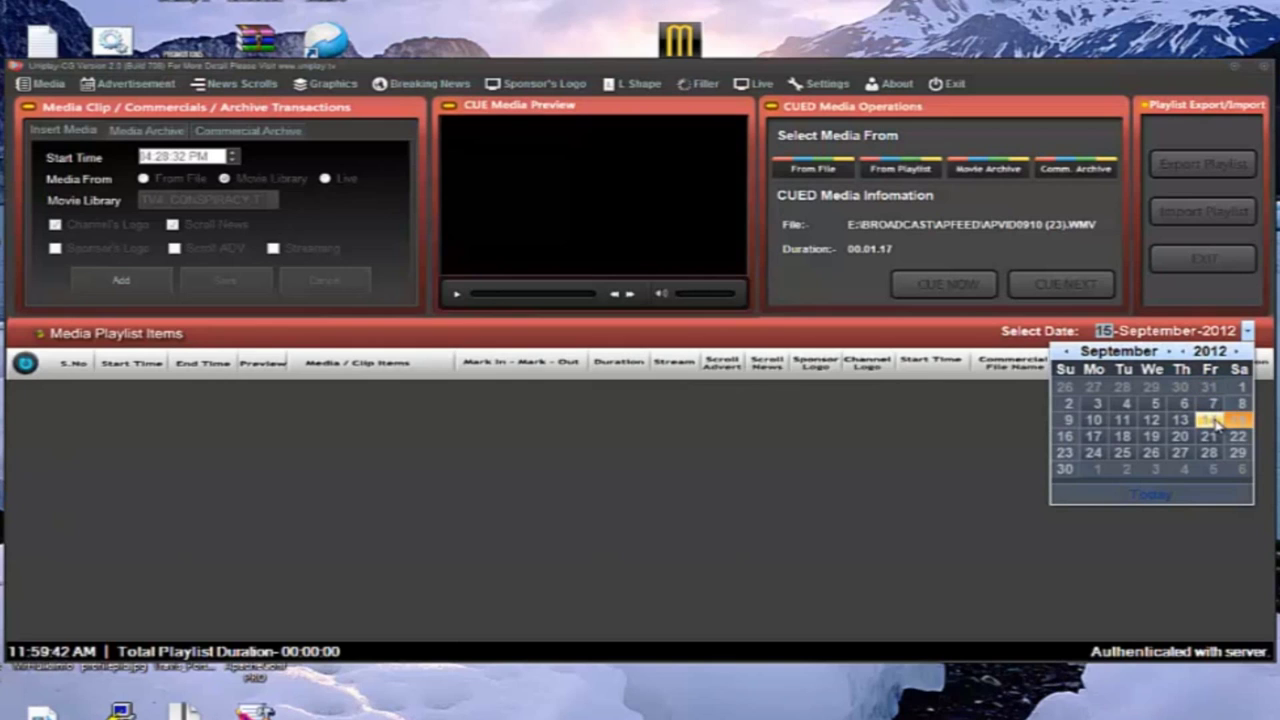
click(1214, 424)
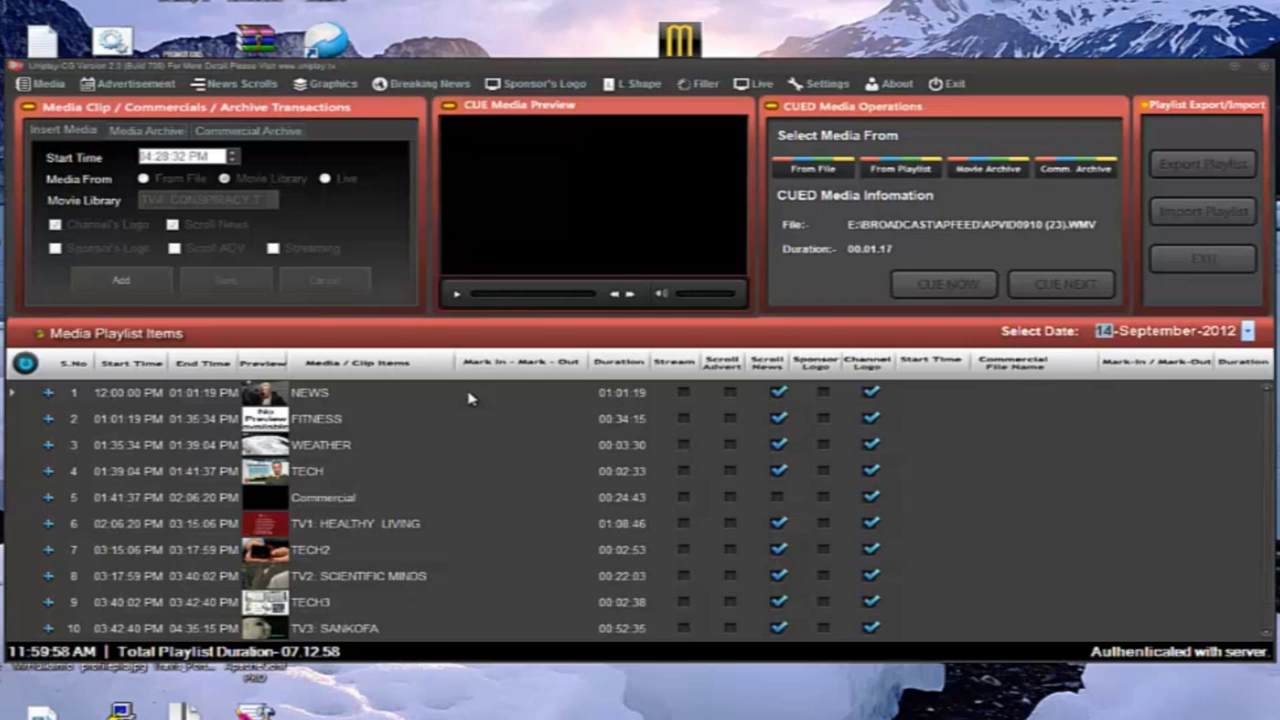
right_click(470, 398)
click(548, 402)
click(552, 409)
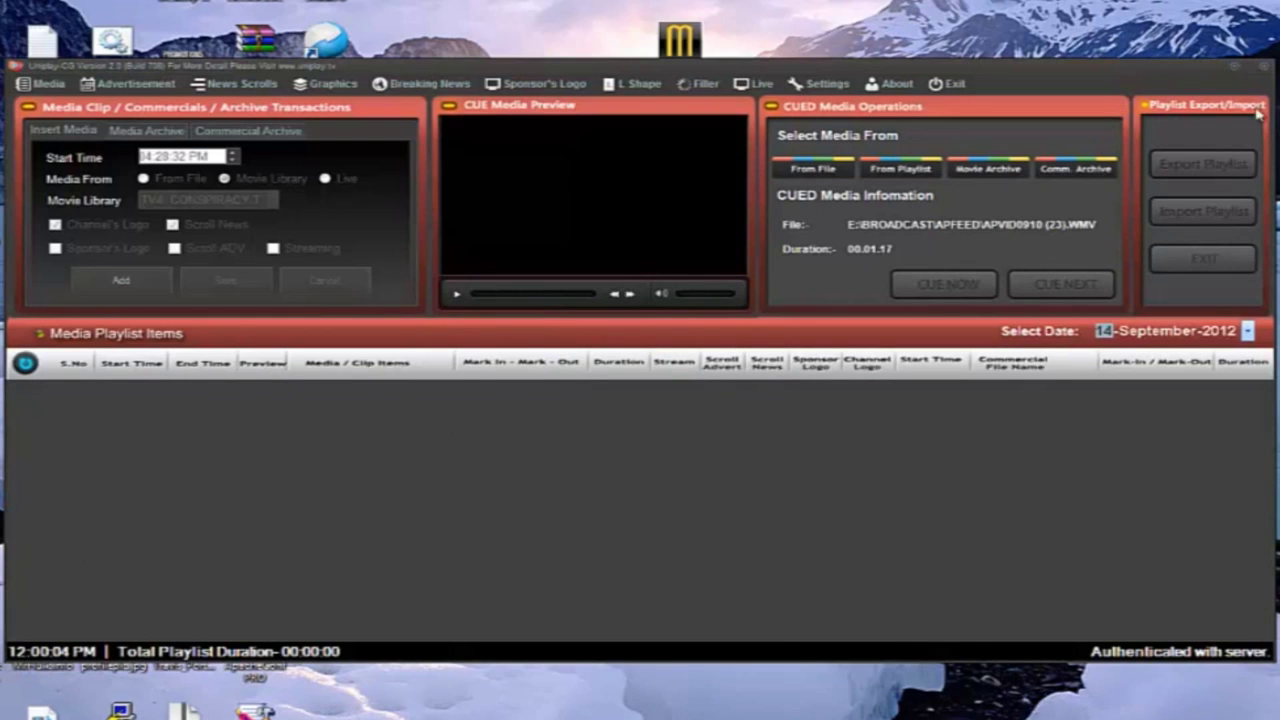
click(1218, 260)
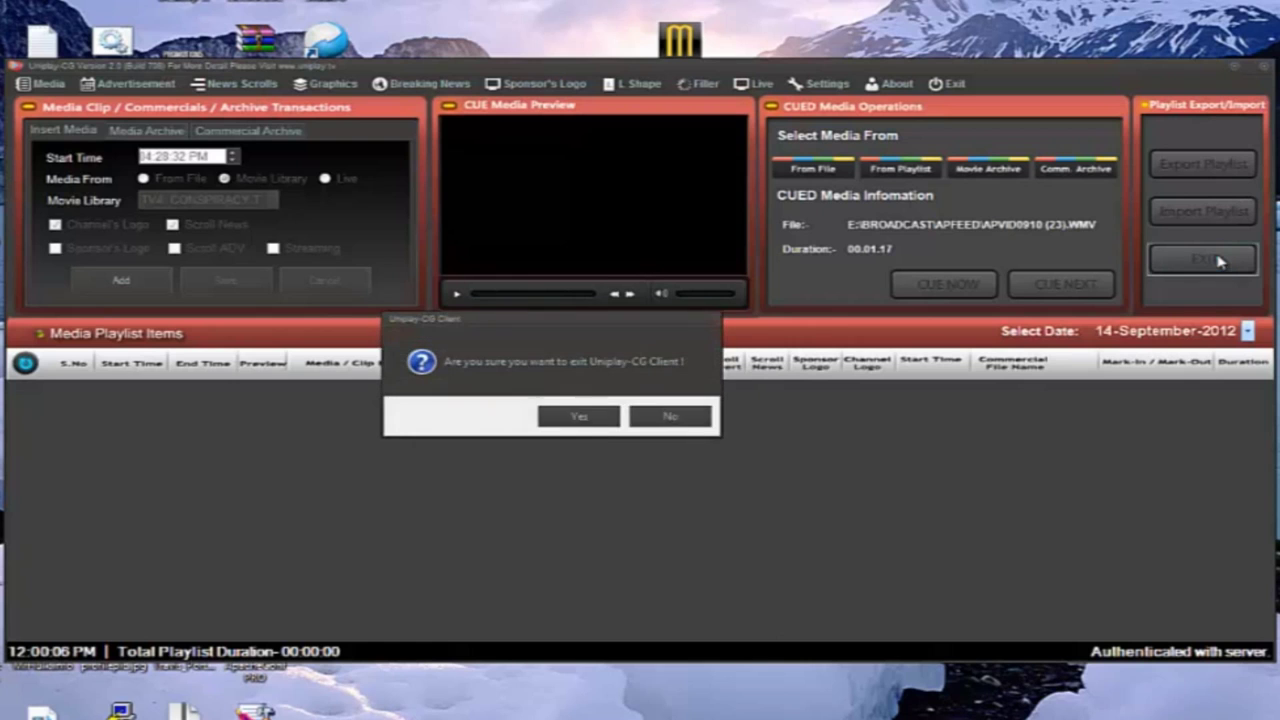
click(580, 417)
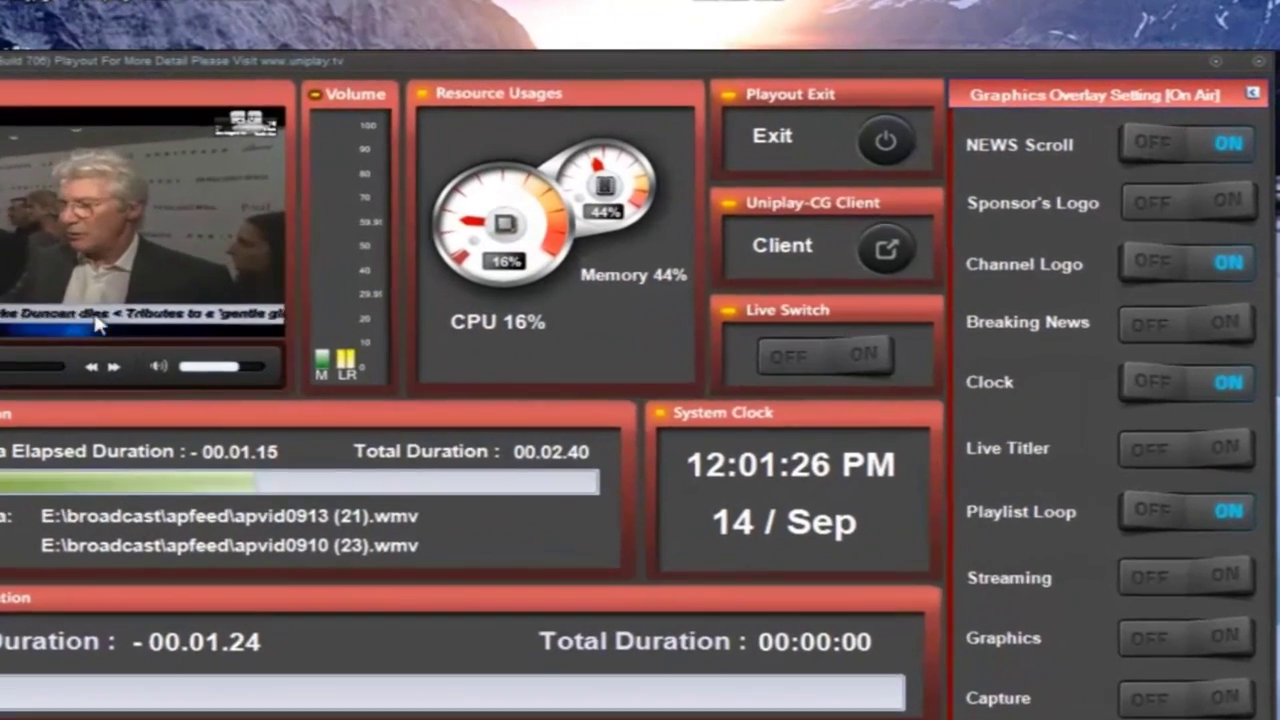
Switch the NEWS Scroll and Channel Logo overlays off and back on in the on-air graphics overlay settings.
click(1190, 146)
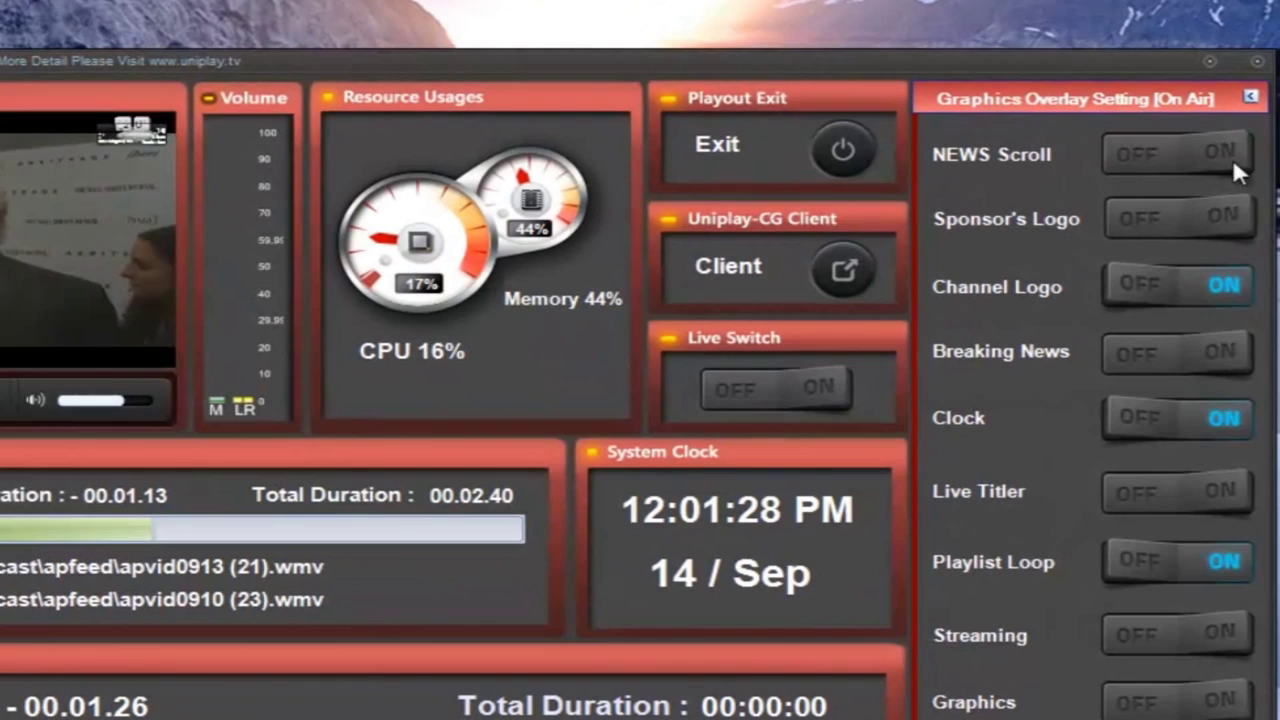
click(1233, 150)
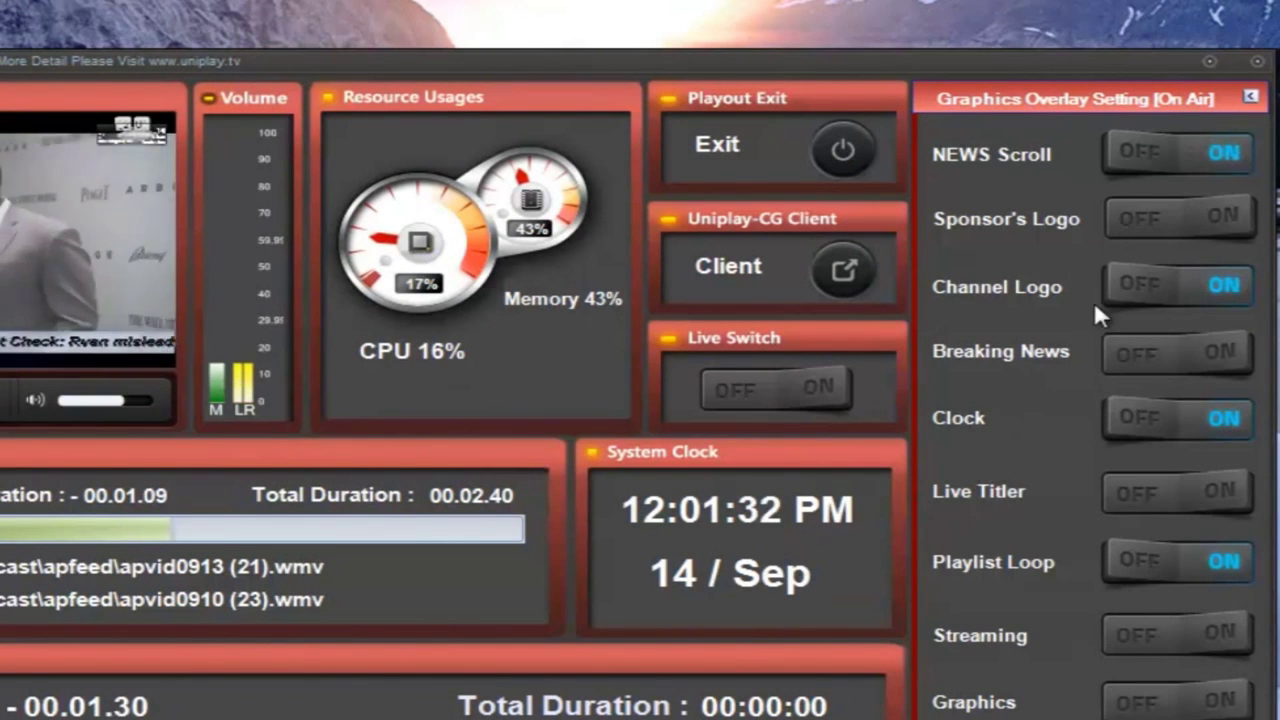
click(1115, 287)
click(1222, 285)
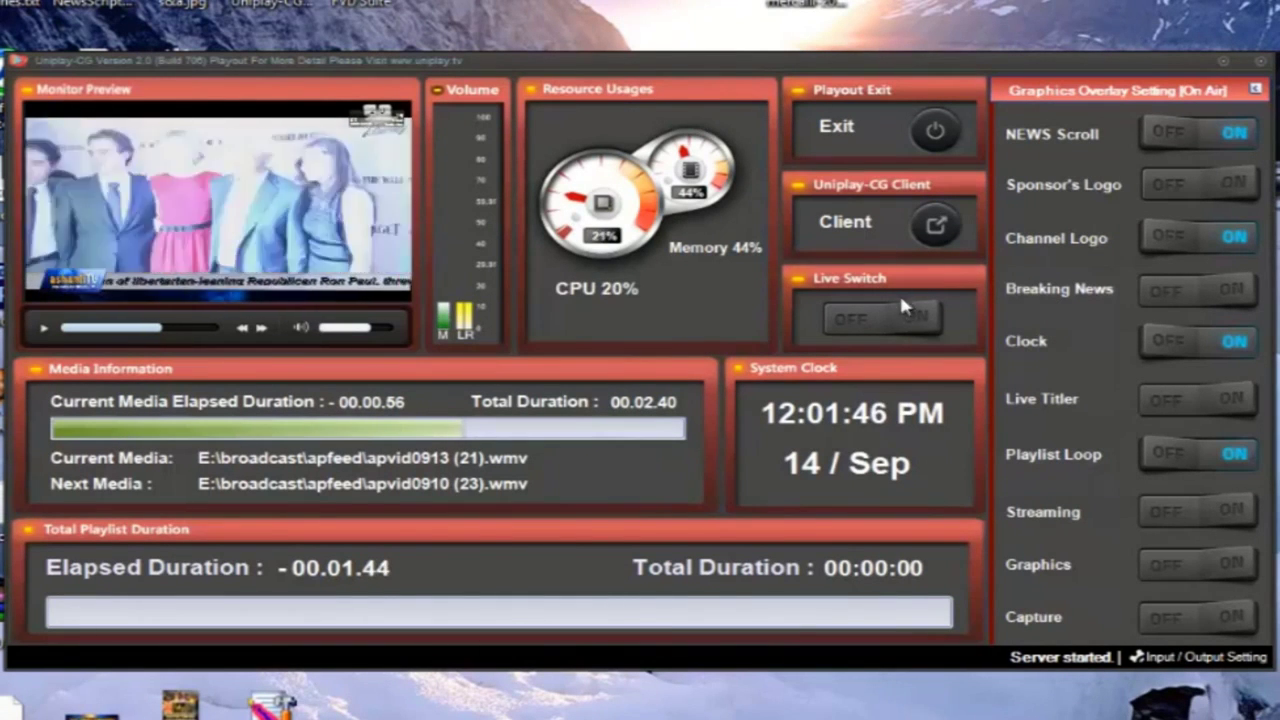
Find the Uniplay-CG programs in the Unimedia program folder and launch the Uniplay-CG Client from the playout window.
click(936, 230)
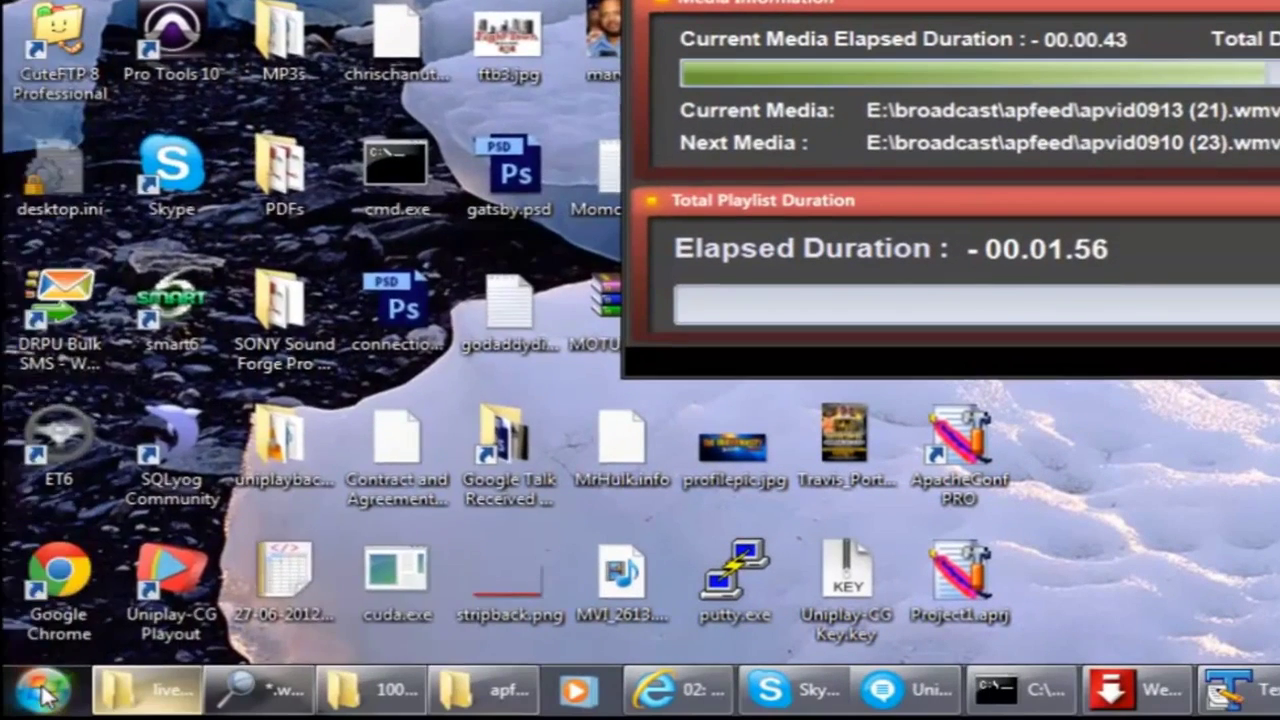
click(40, 691)
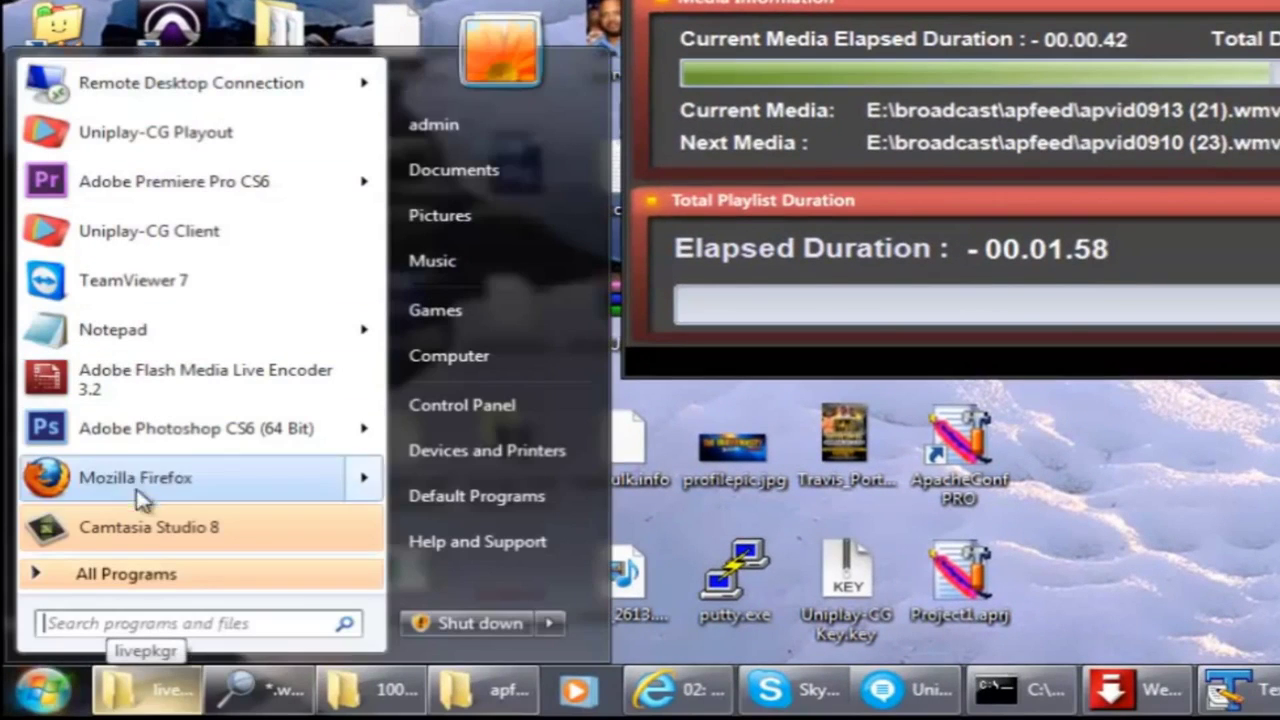
click(124, 582)
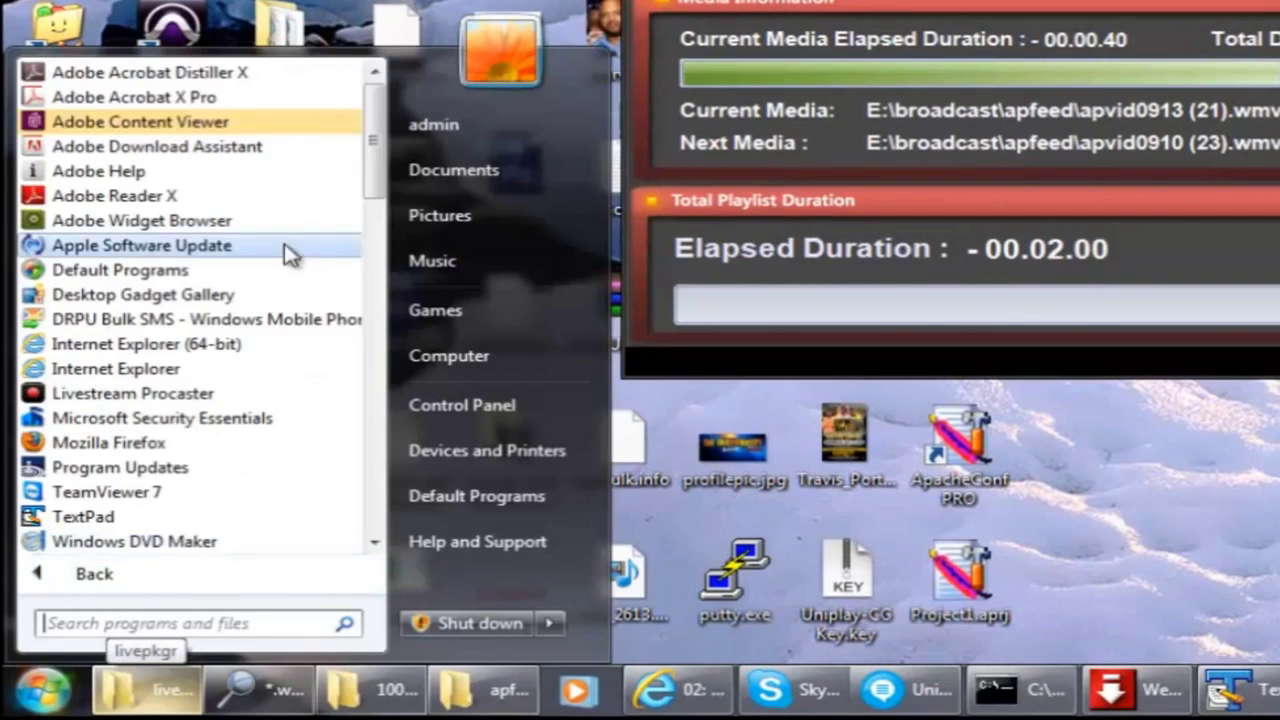
drag(377, 171, 315, 567)
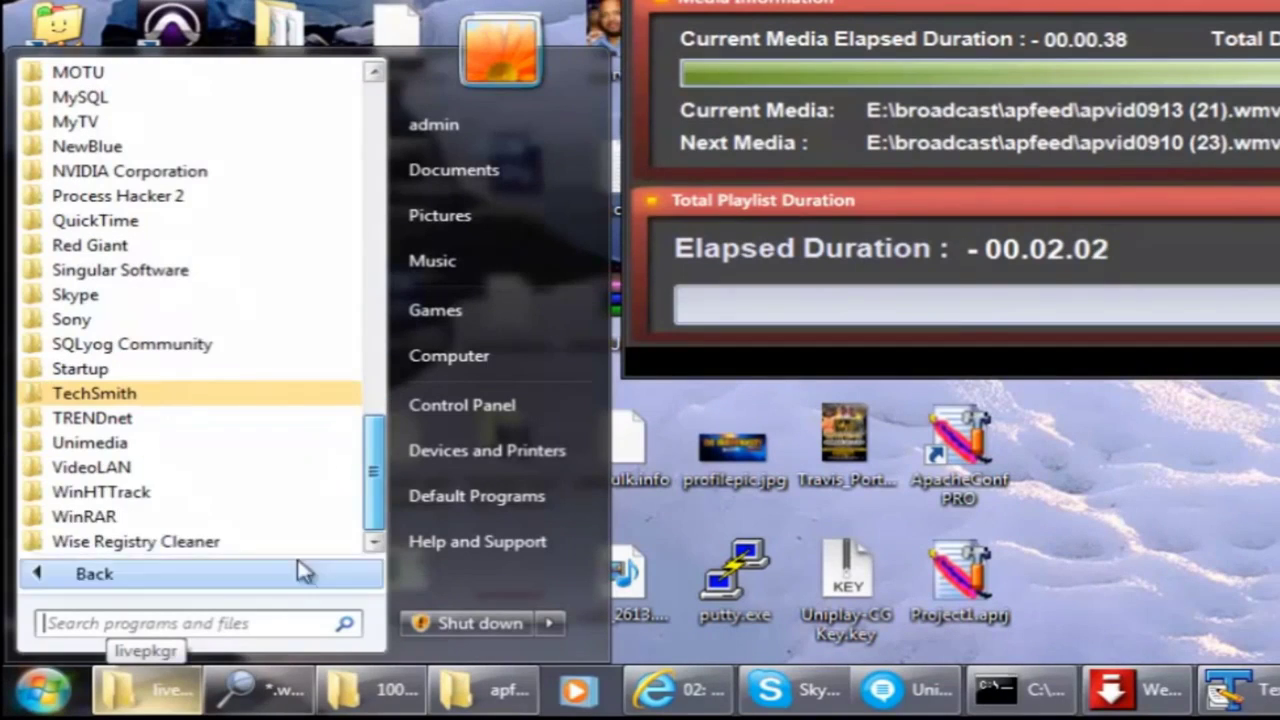
click(108, 447)
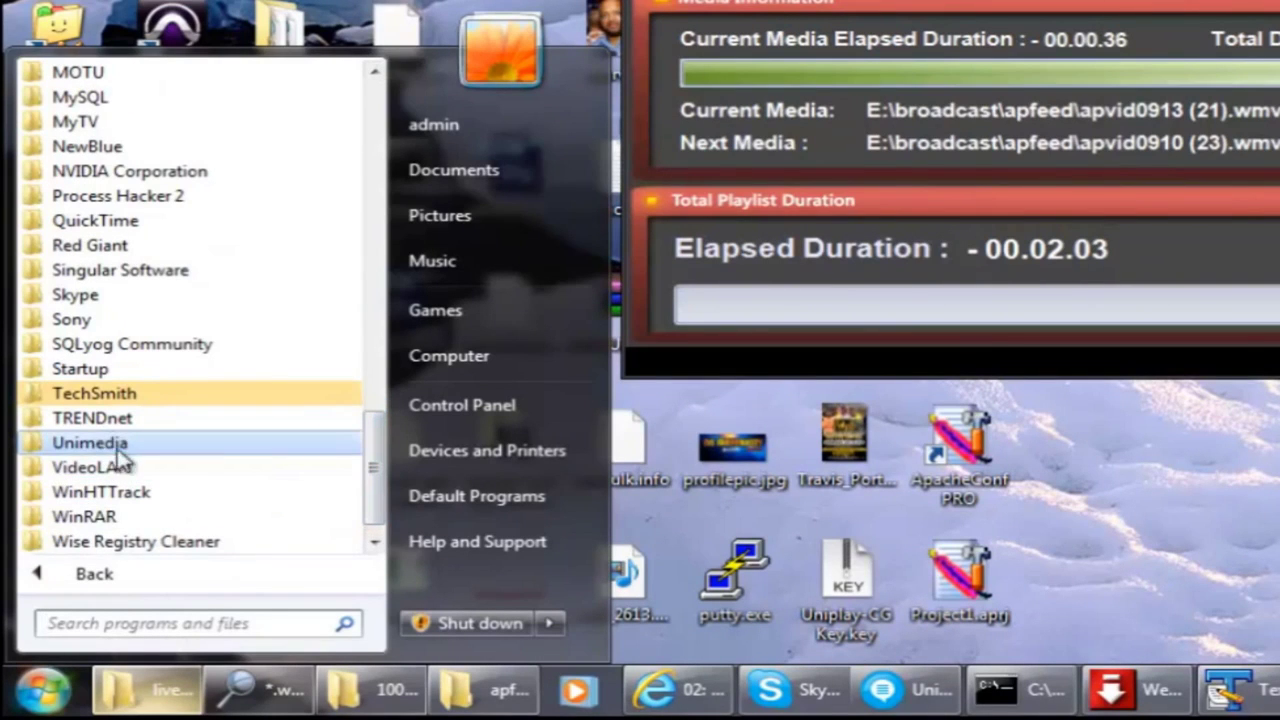
click(205, 478)
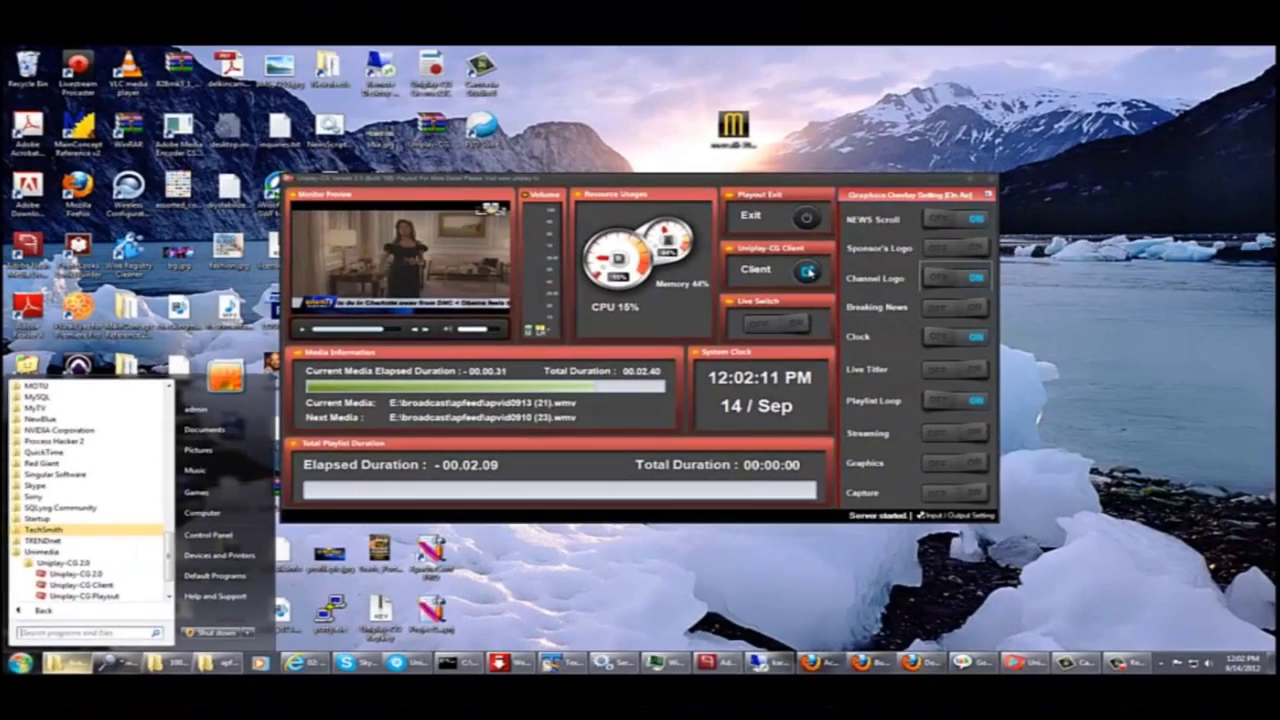
click(810, 272)
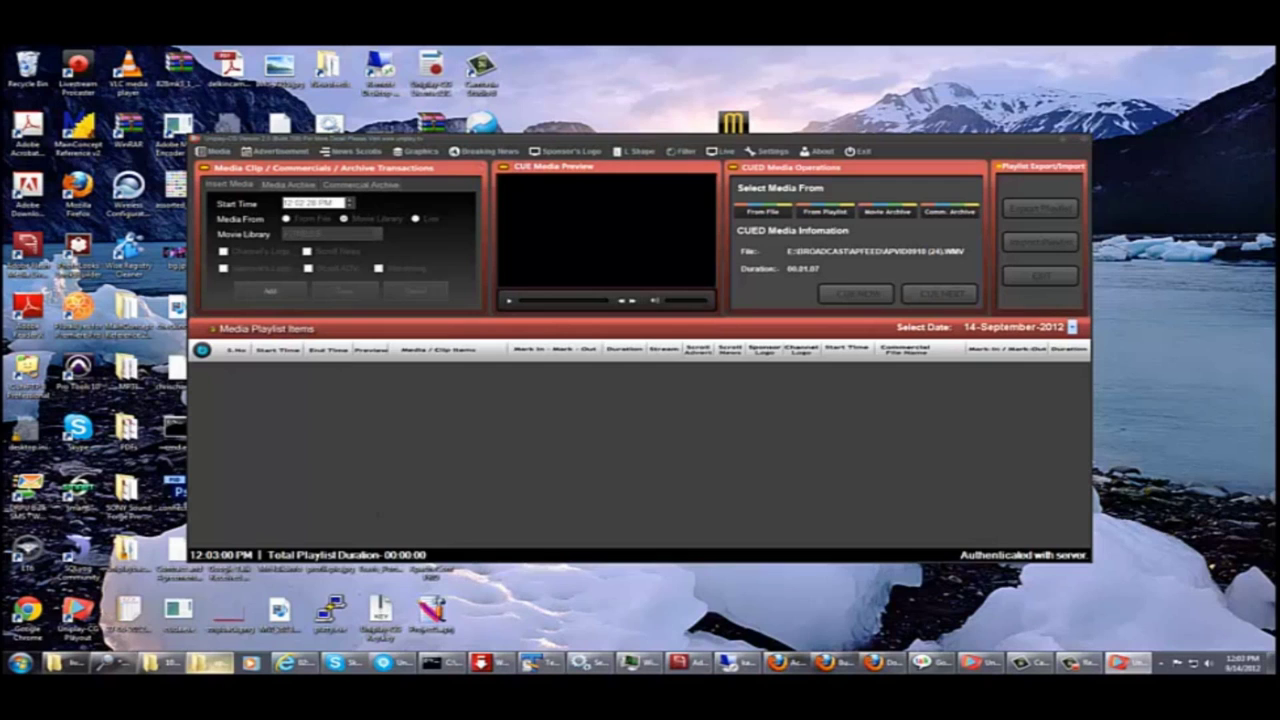
Switch to the file explorer and open the TV Shows folder inside E:\broadcast to view its media files.
click(212, 664)
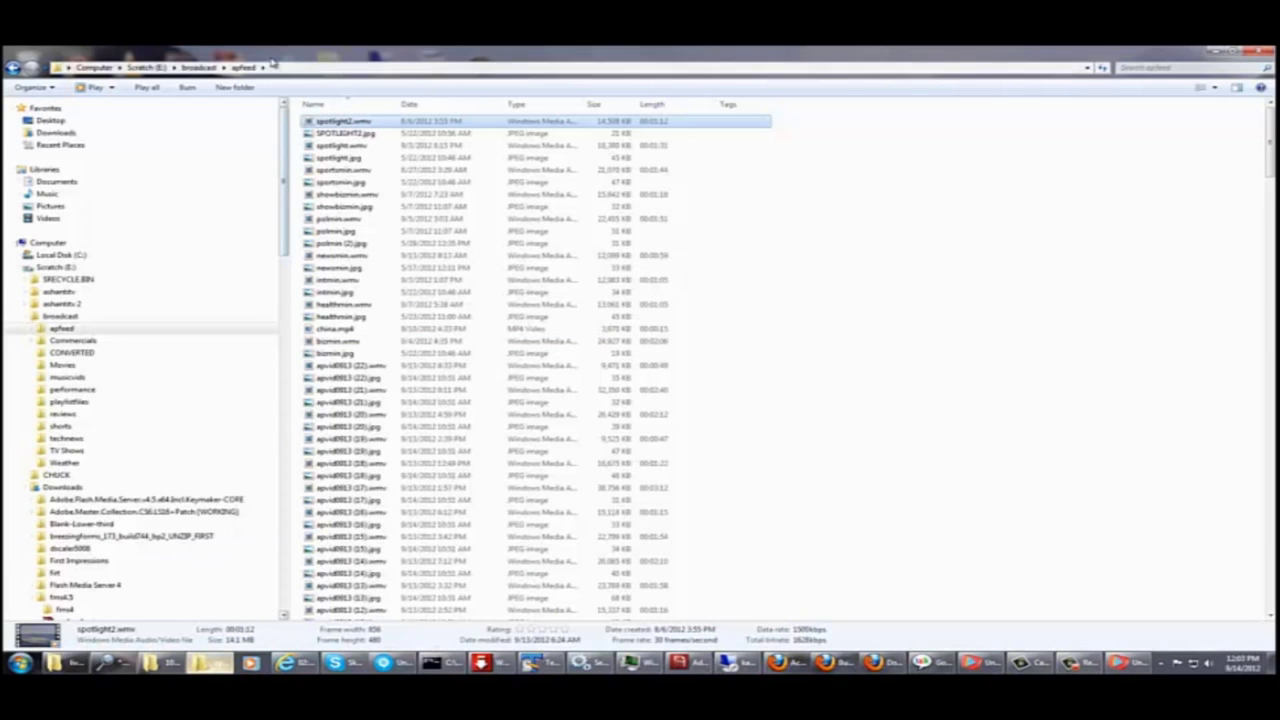
click(199, 67)
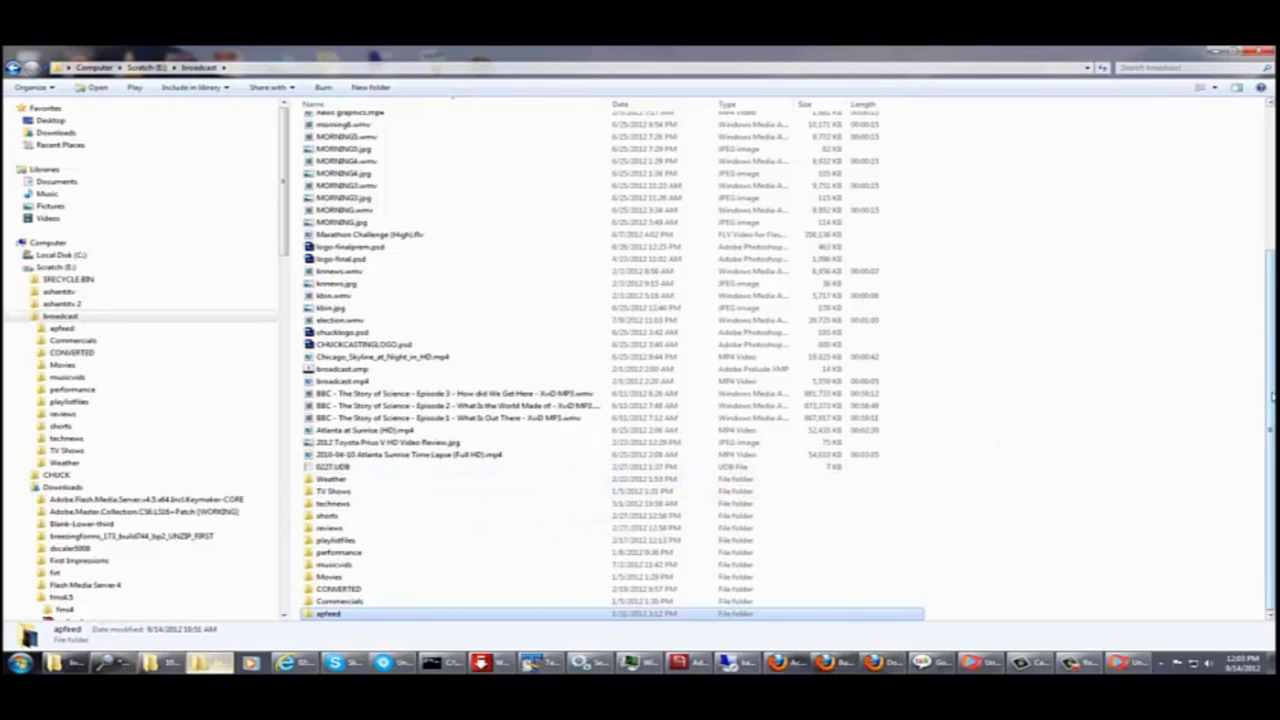
click(336, 492)
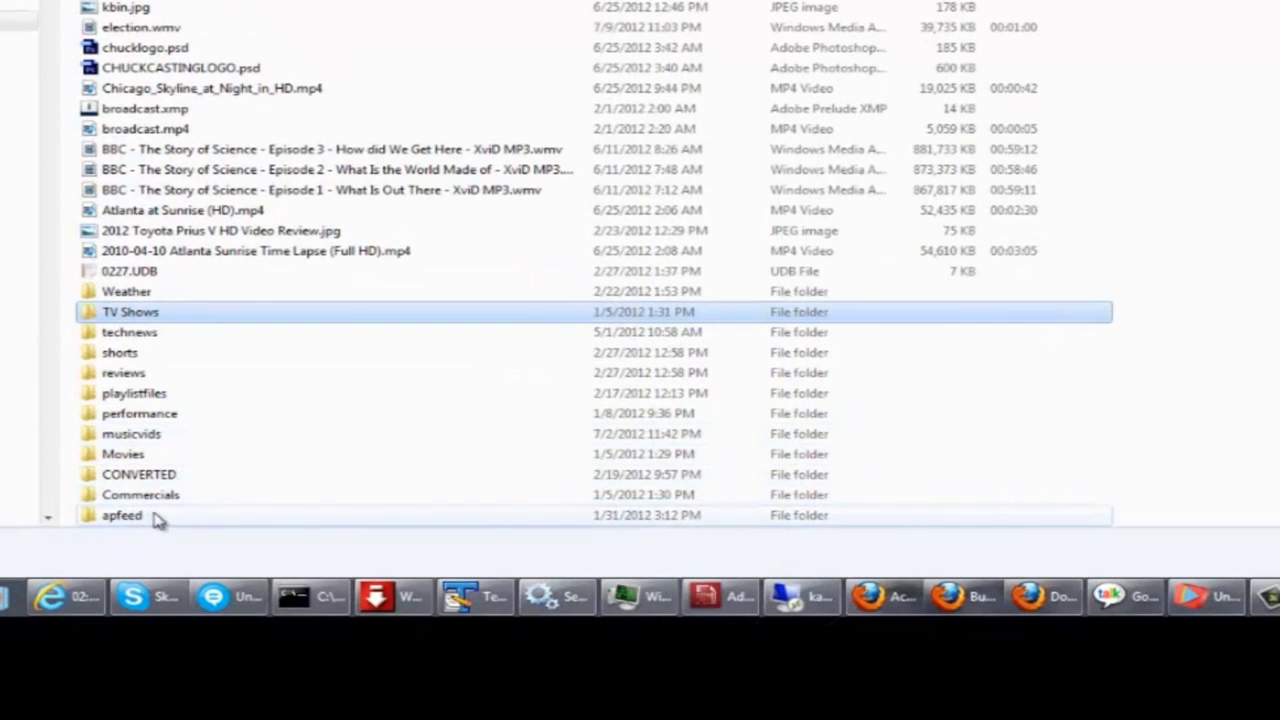
double_click(125, 314)
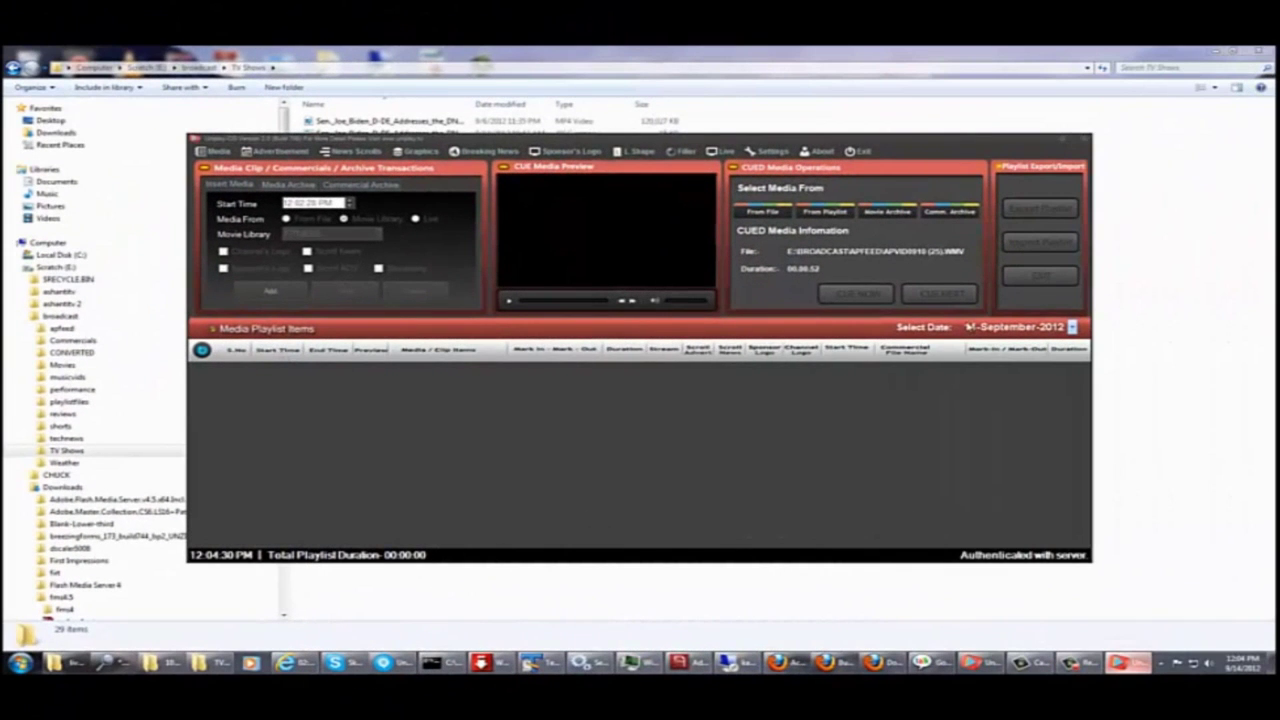
Import the playlist file sample.UDB for 14-September-2012 with a media start time of 12:00:00 PM.
click(1040, 242)
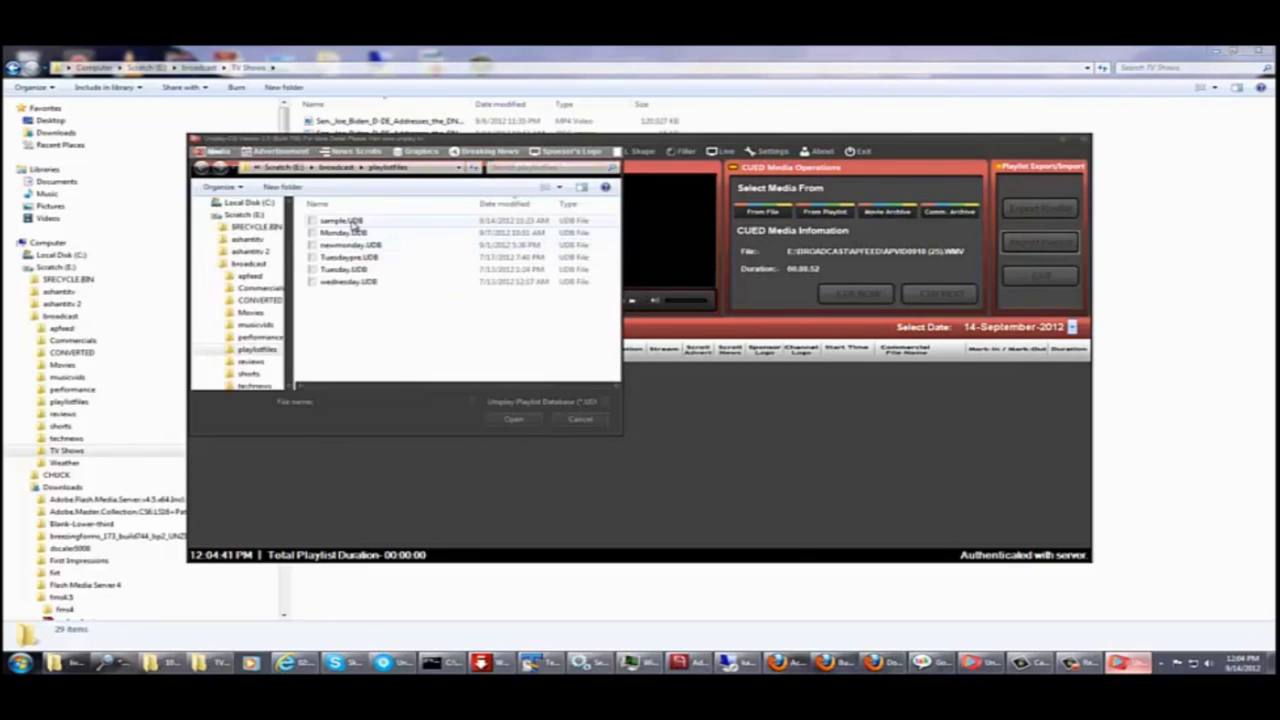
click(352, 222)
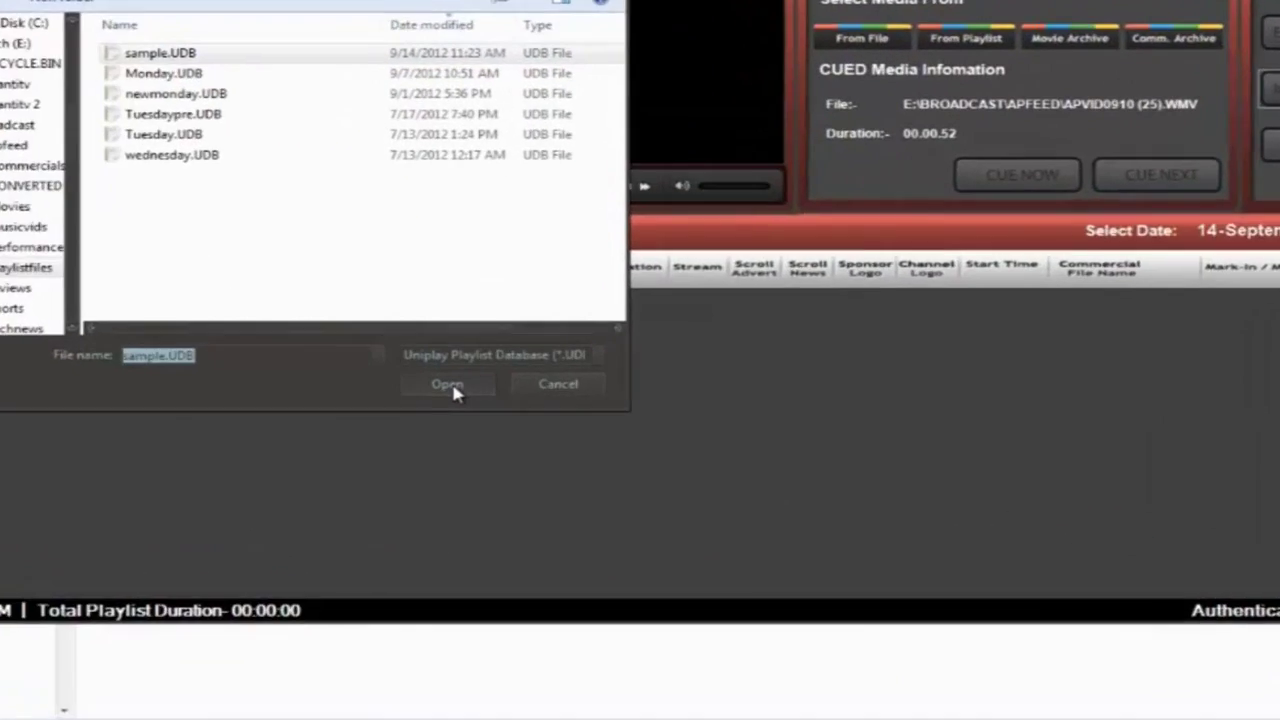
click(514, 420)
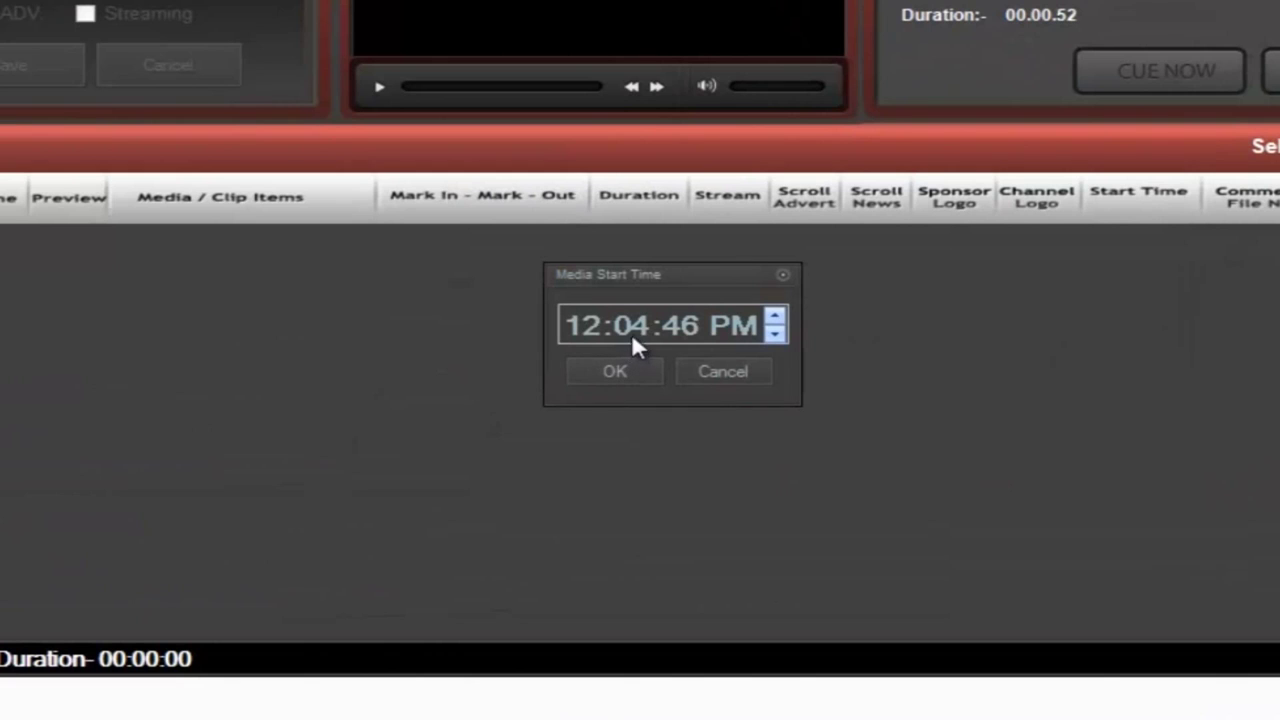
click(634, 326)
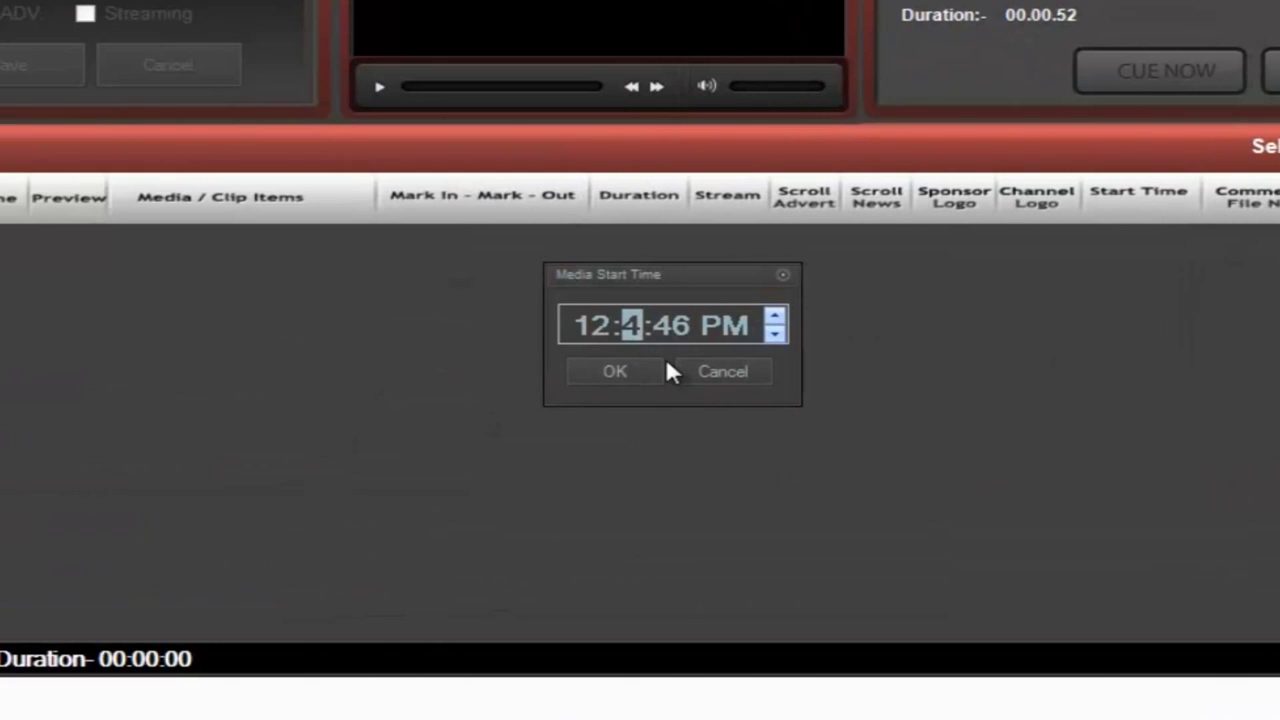
text(0045)
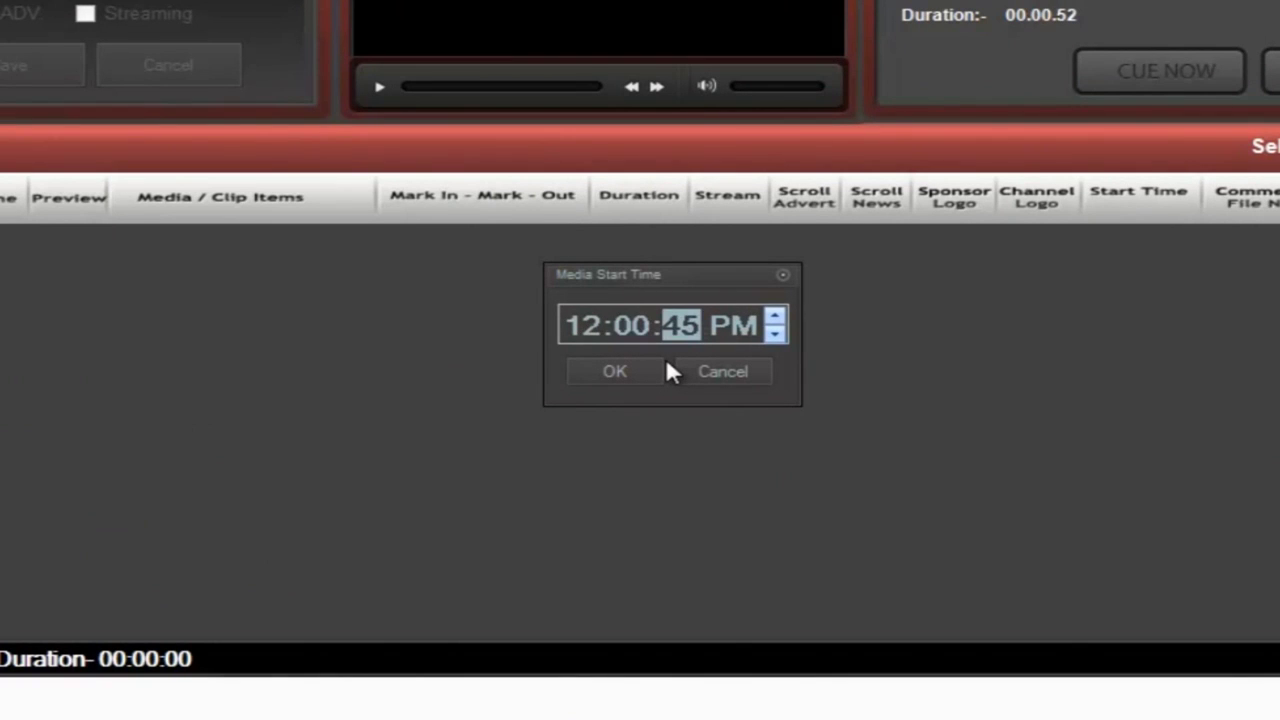
text(00)
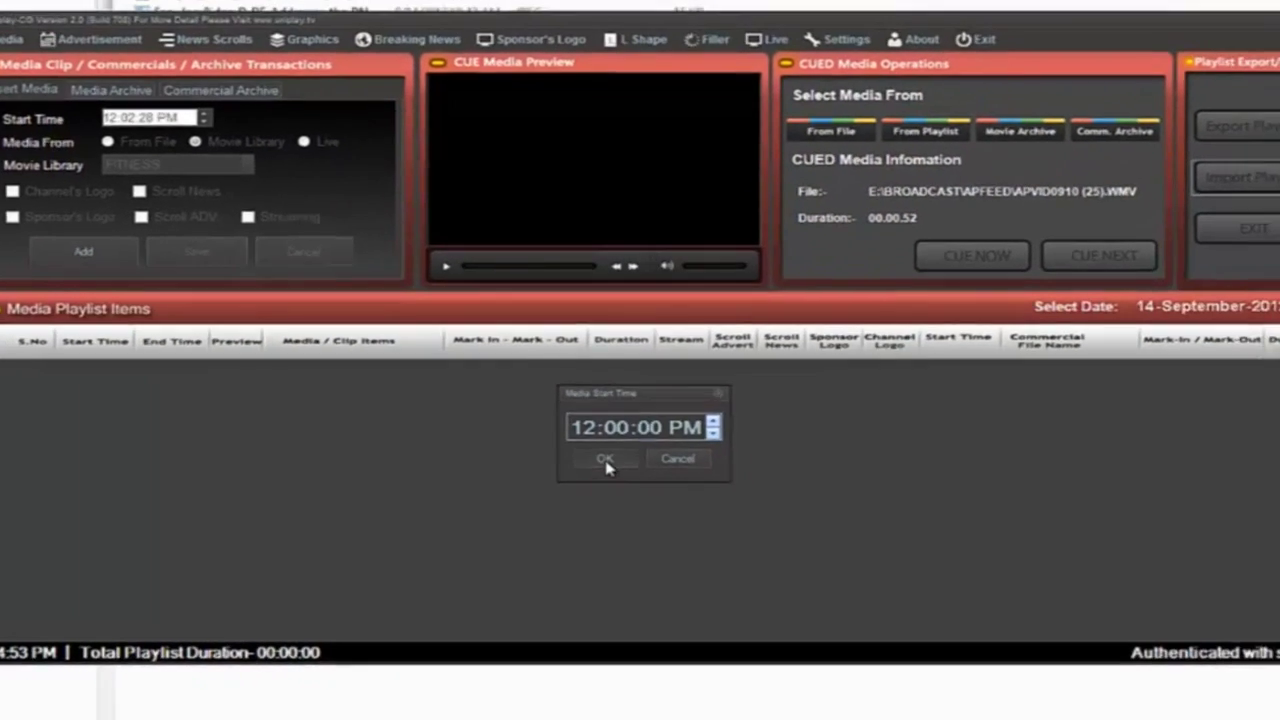
click(606, 459)
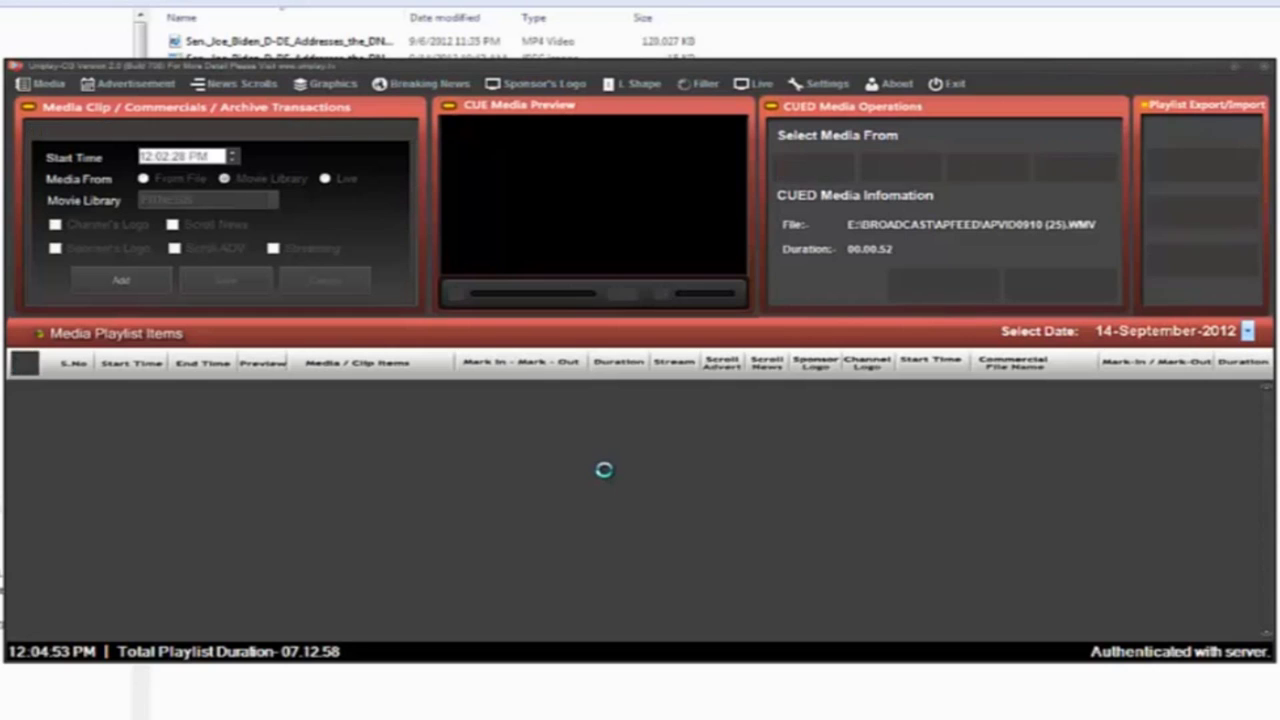
Look through the imported playlist for 14-September-2012 and clear all of its items.
click(760, 421)
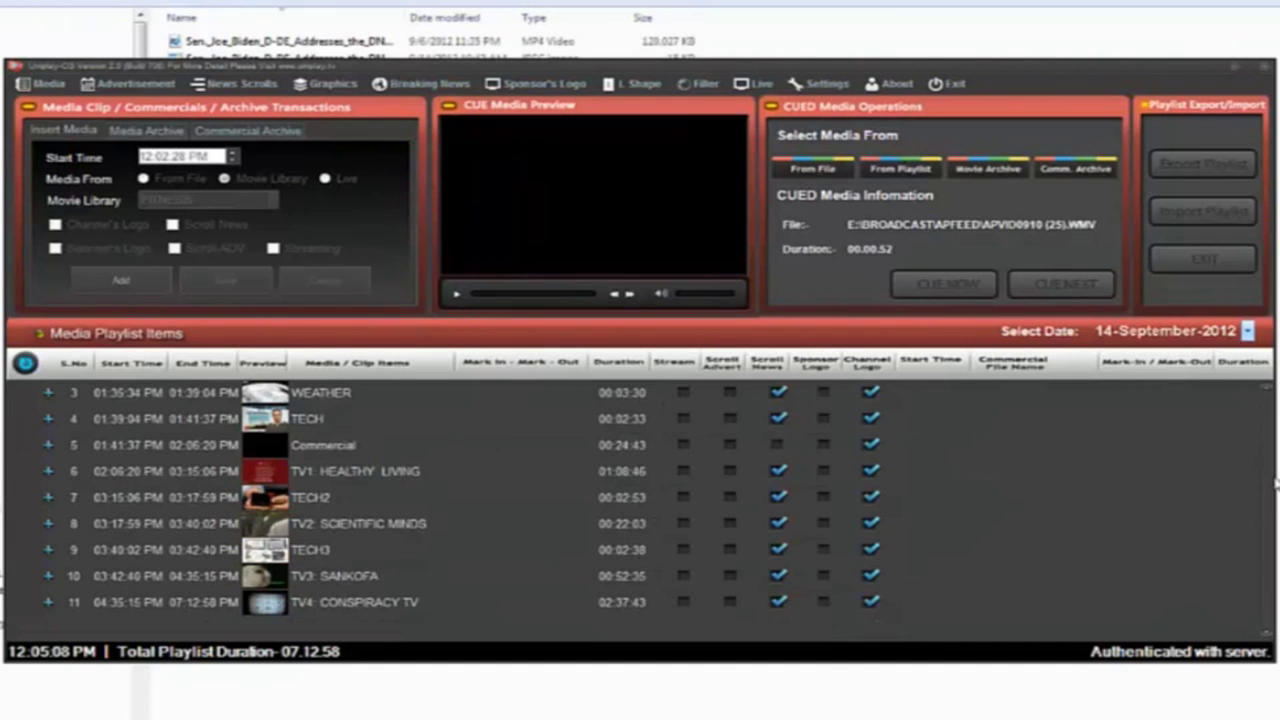
drag(1275, 484, 1275, 406)
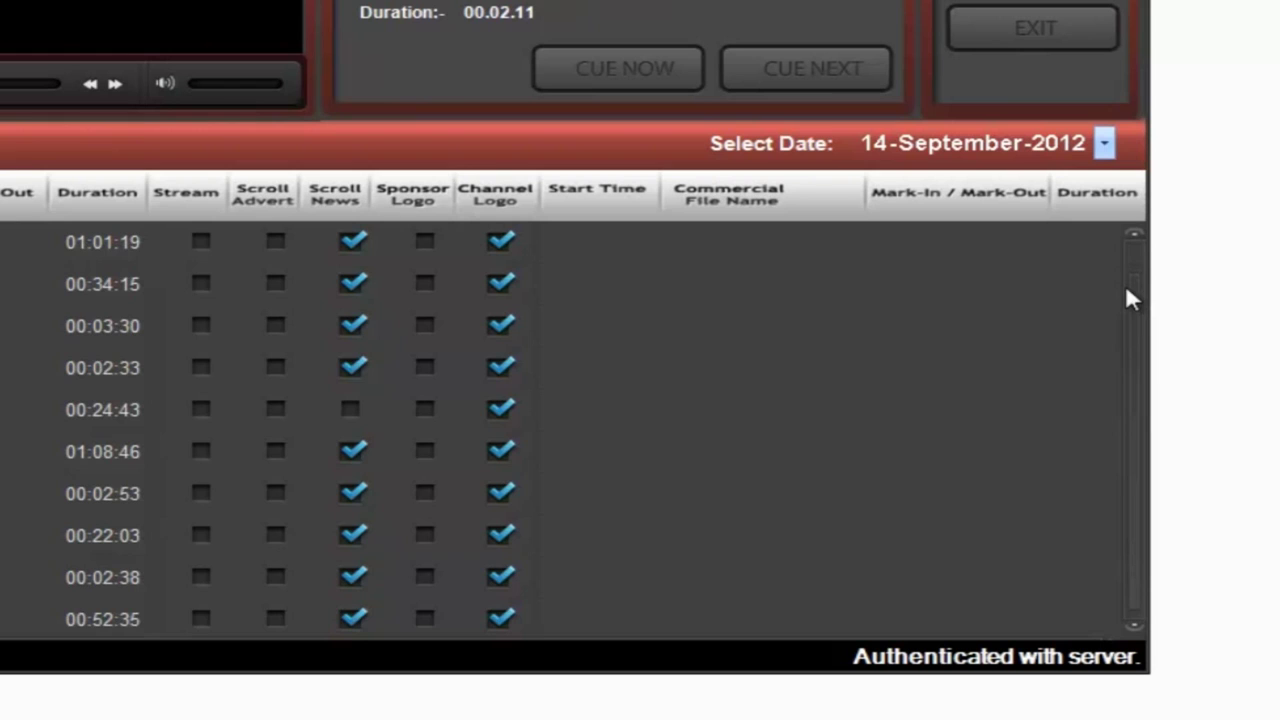
mouse_move(1127, 290)
mouse_down()
mouse_move(1119, 309)
mouse_move(1123, 280)
mouse_up()
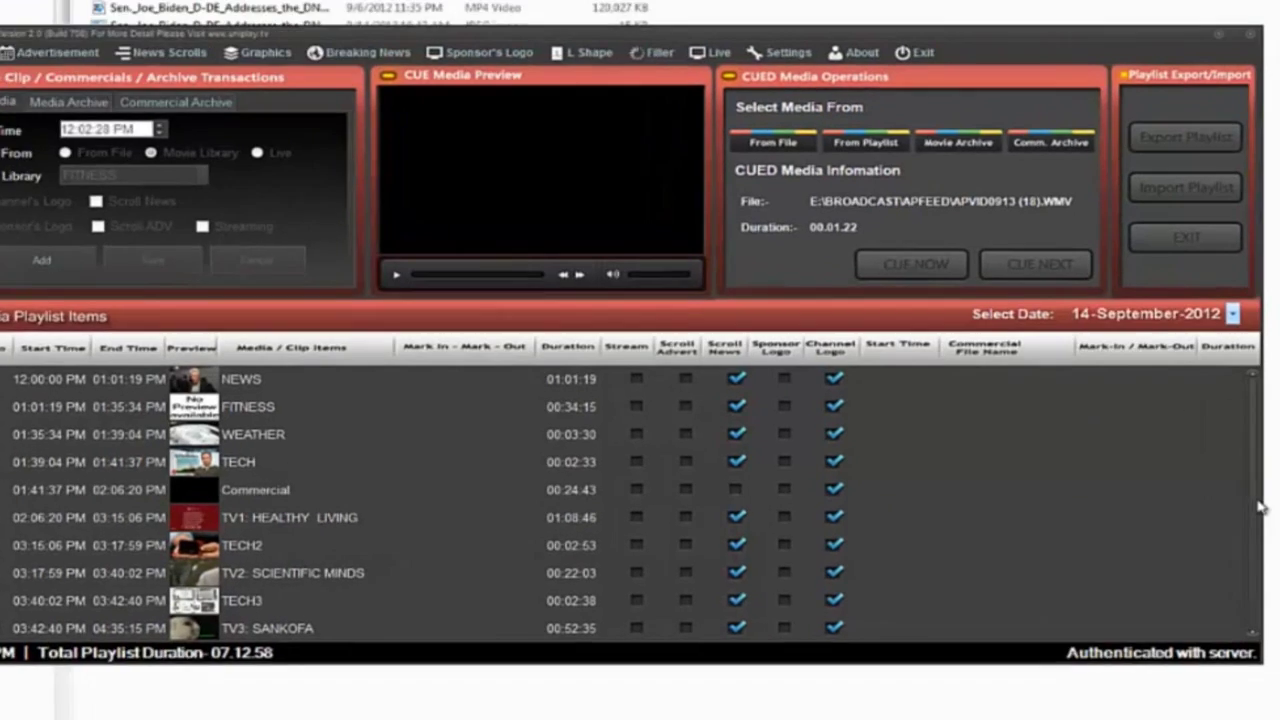
scroll(854, 622, down, 2)
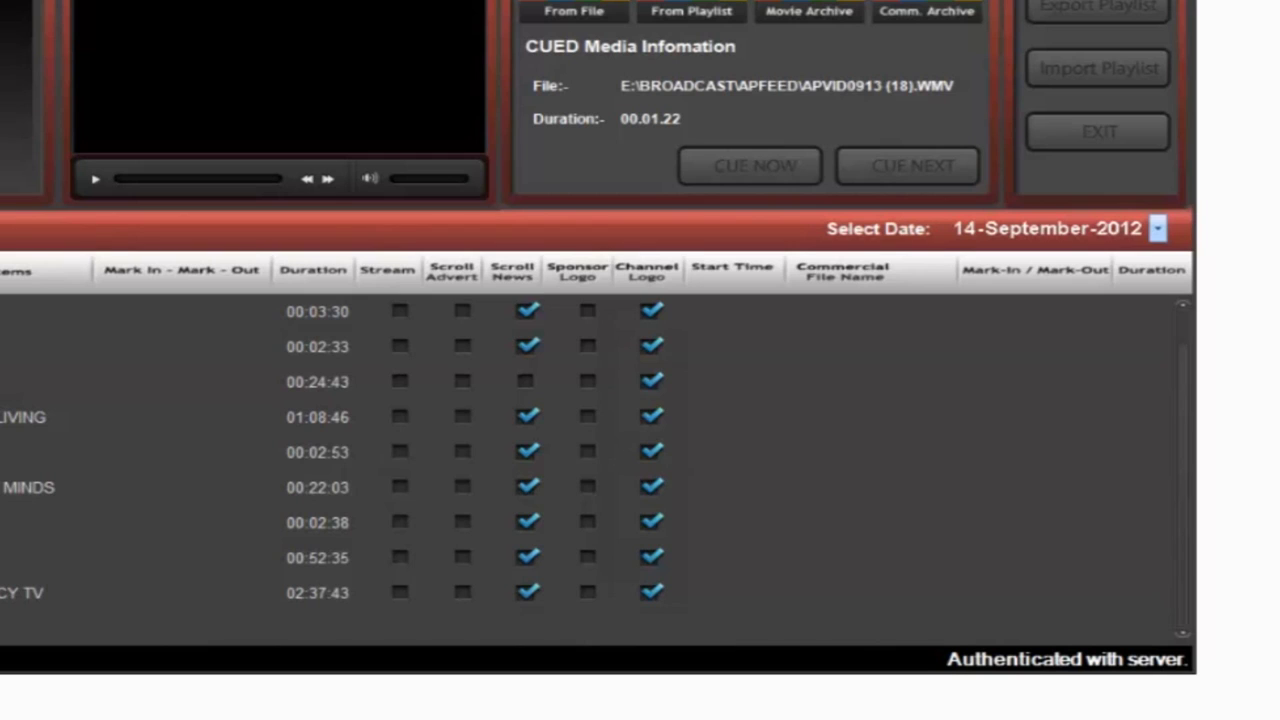
right_click(86, 324)
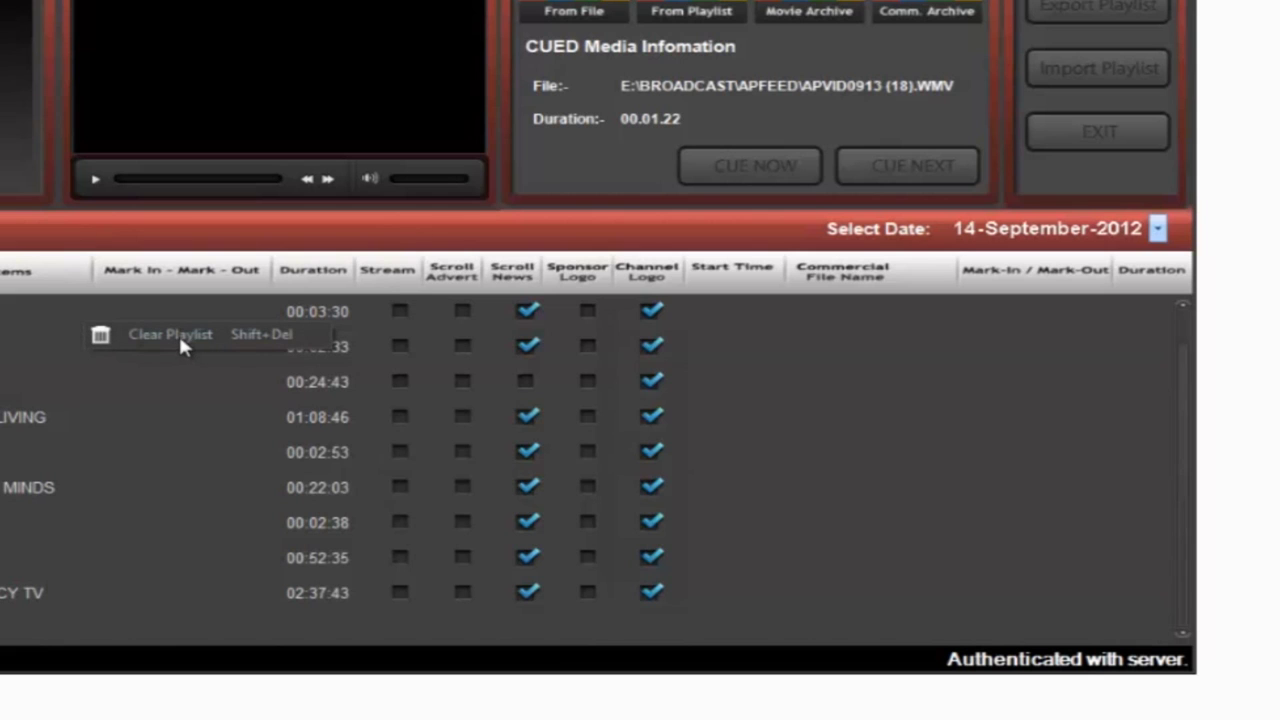
click(180, 338)
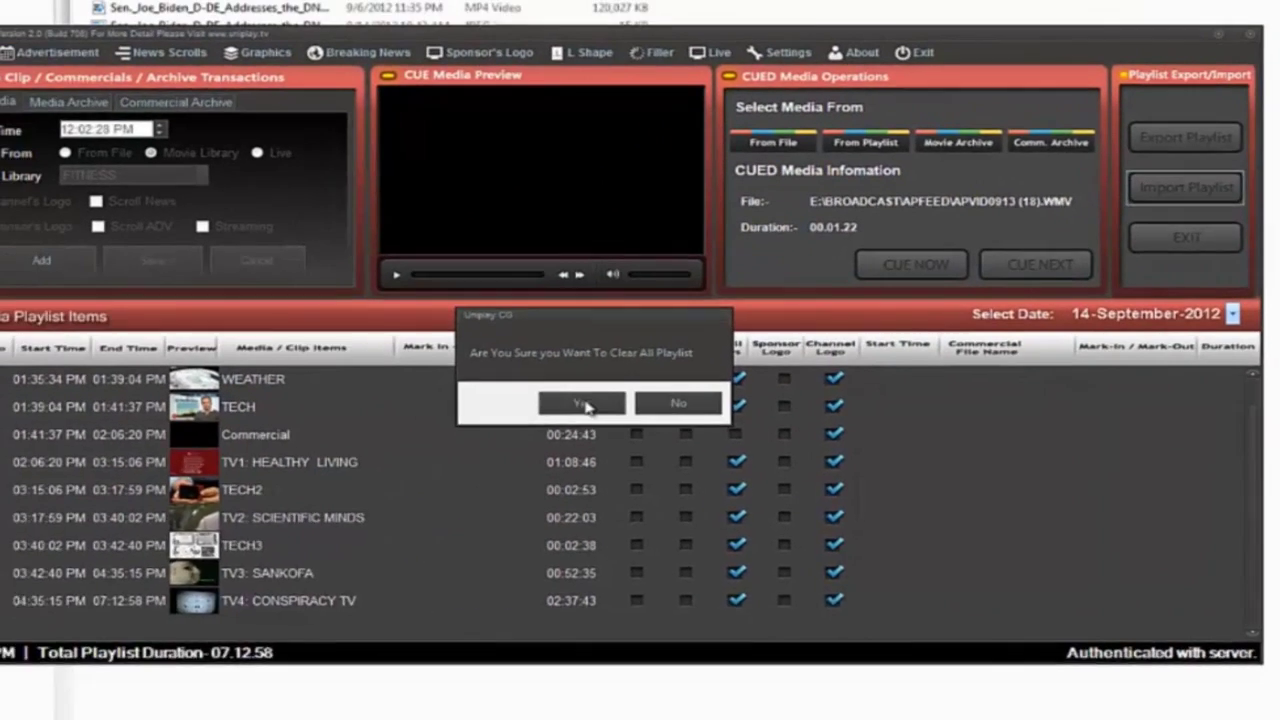
click(336, 340)
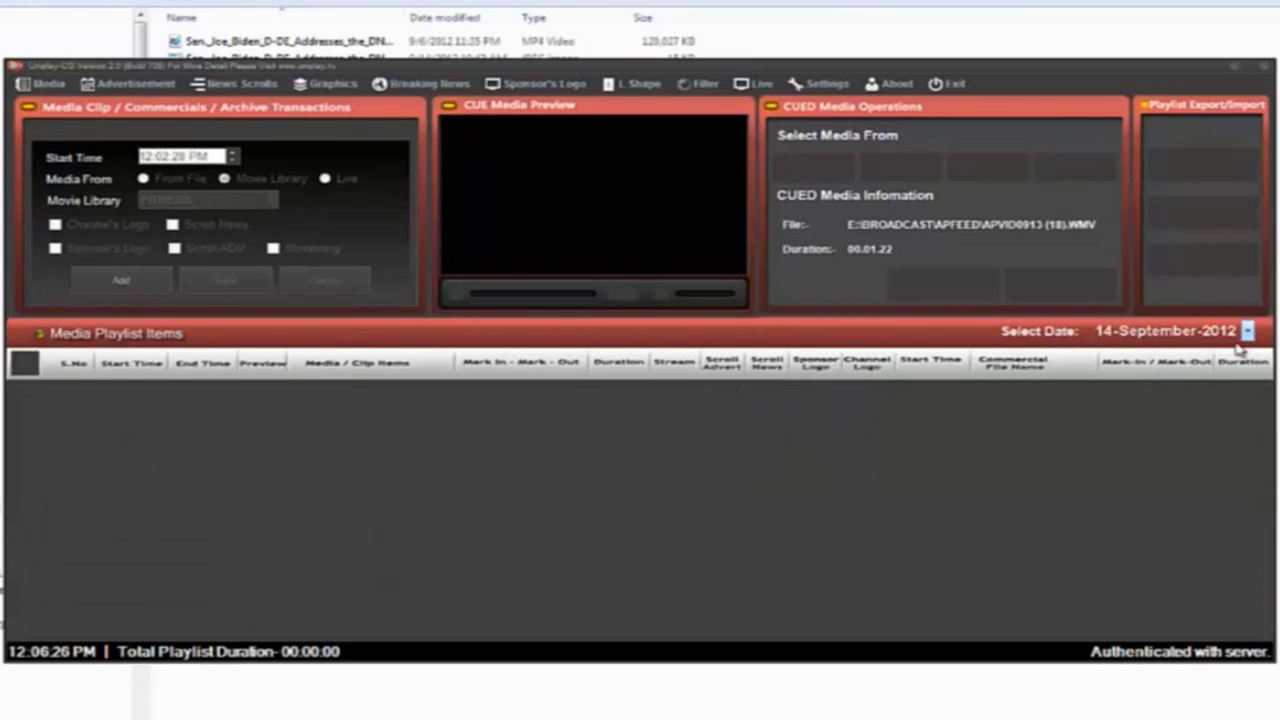
Set the playlist date to 15-September-2012 and move the client window down to expose the TV Shows file list behind it.
click(1247, 332)
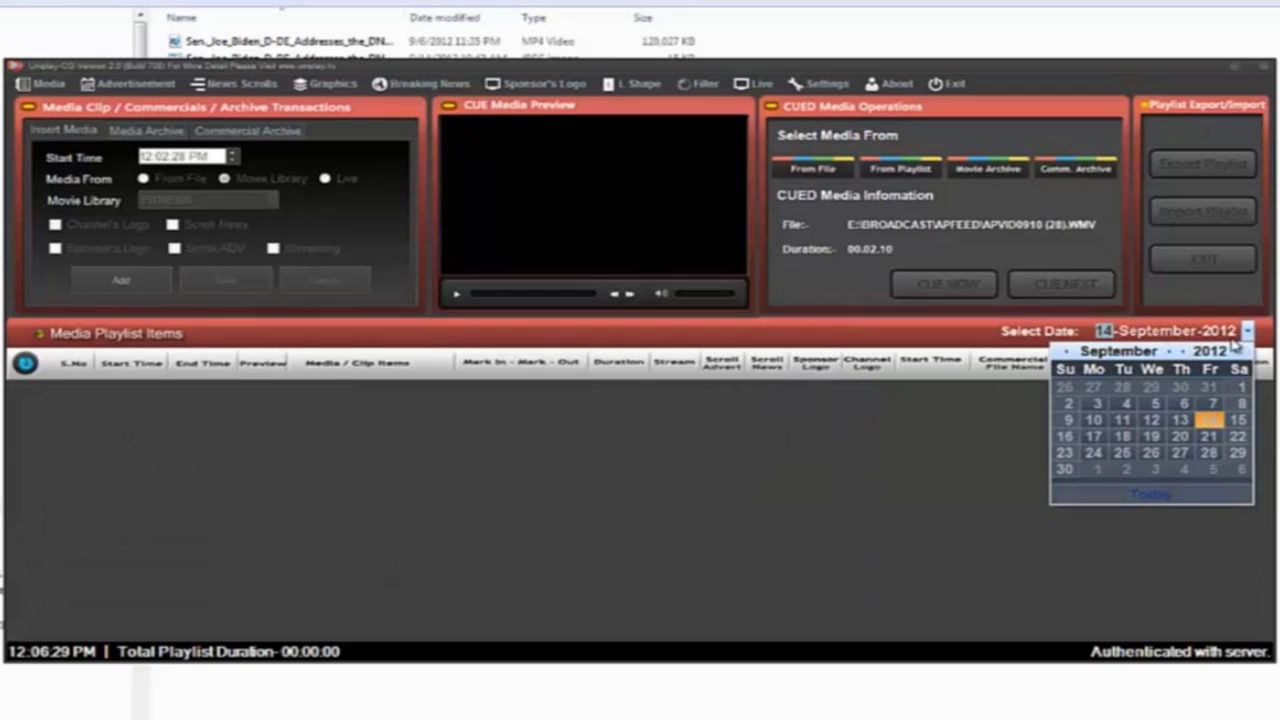
click(1239, 421)
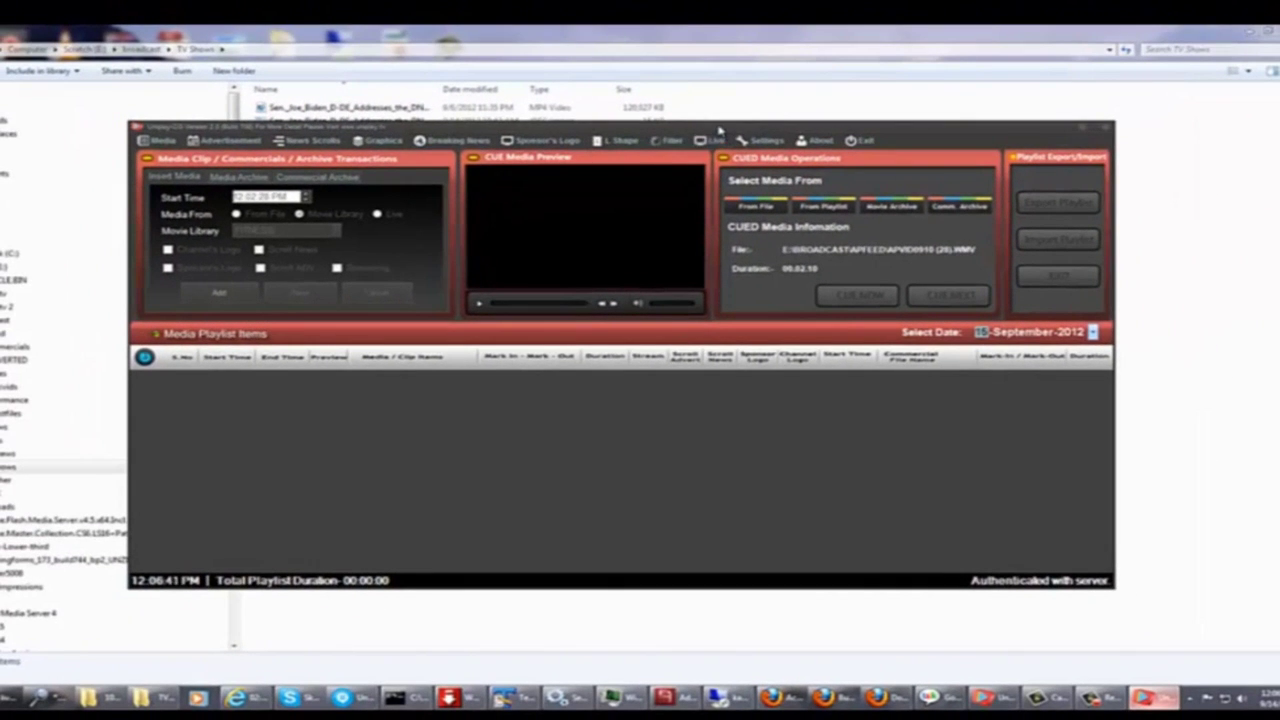
drag(718, 126, 737, 213)
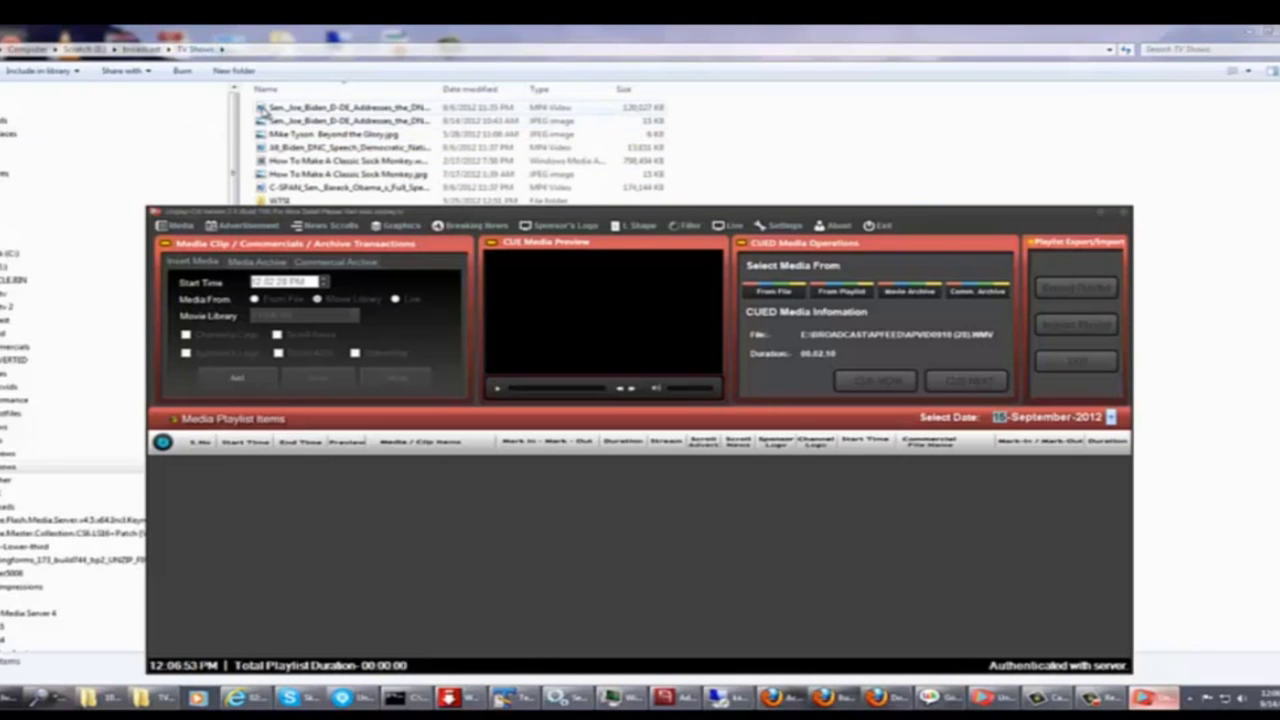
Add the Sen. Joe Biden MP4 from the TV Shows folder to the playlist as Normal Type media with start time 12:07:07 PM.
click(260, 108)
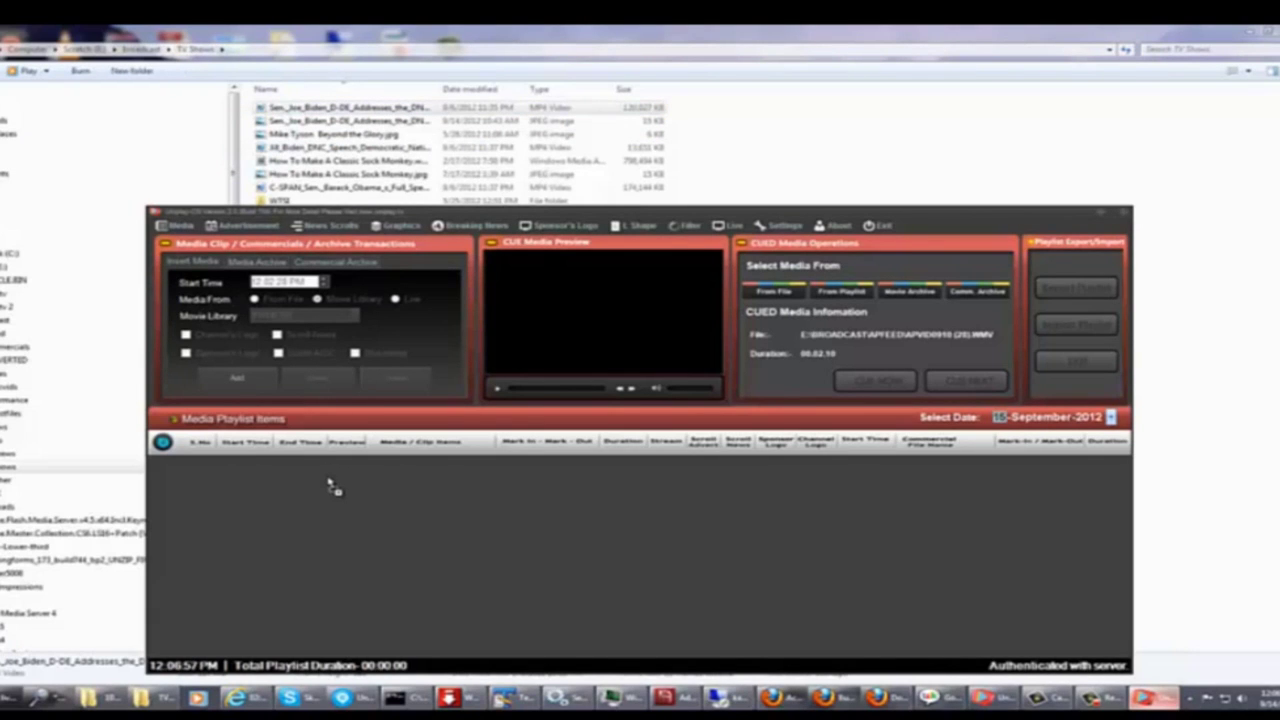
drag(328, 478, 284, 475)
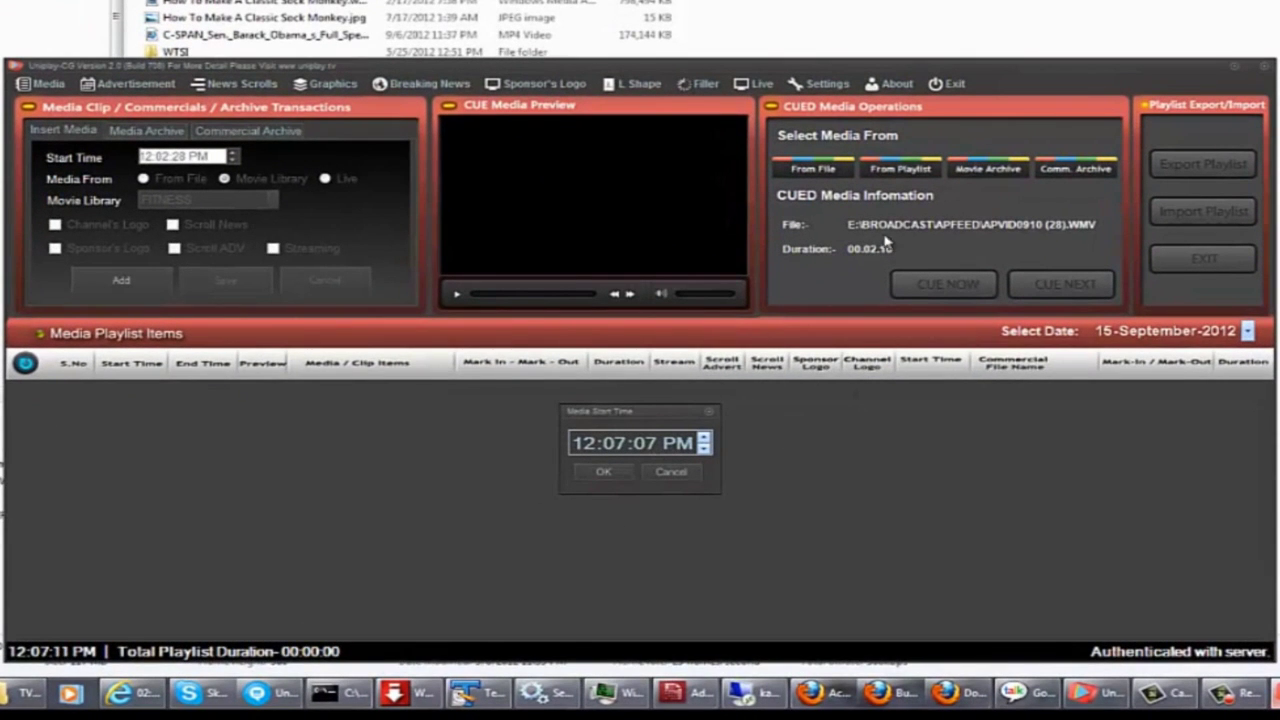
click(603, 476)
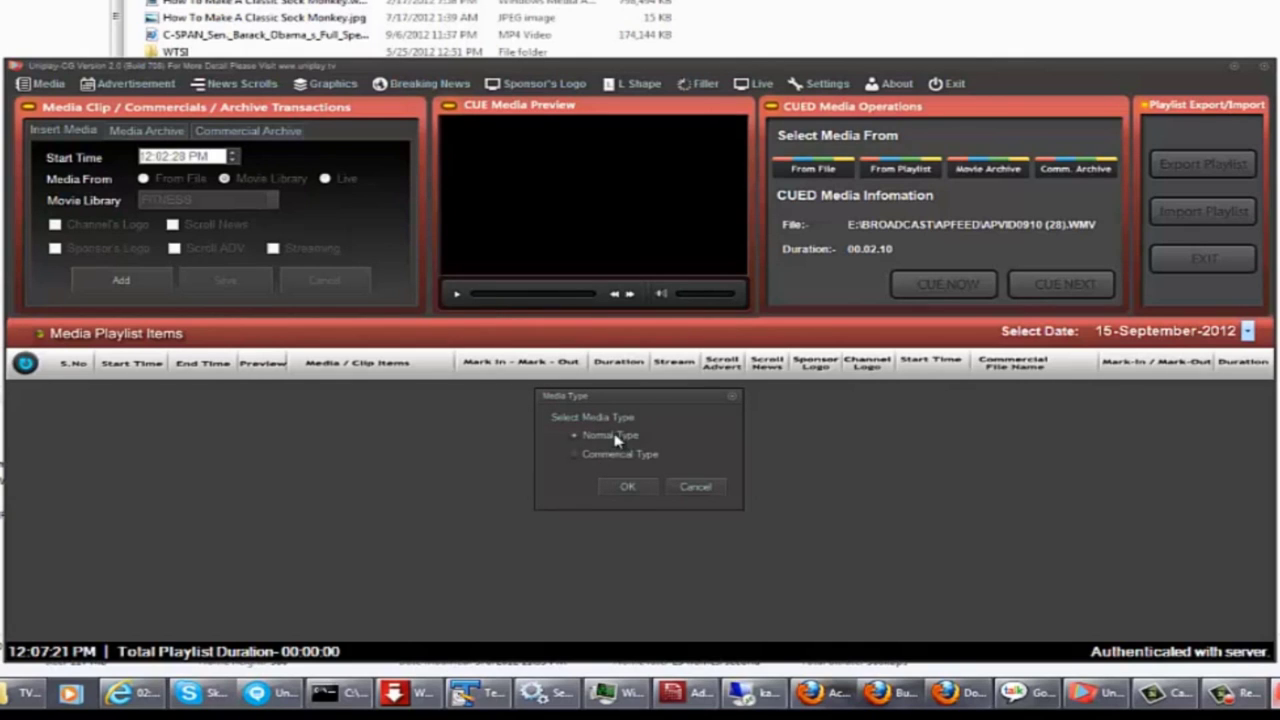
click(628, 489)
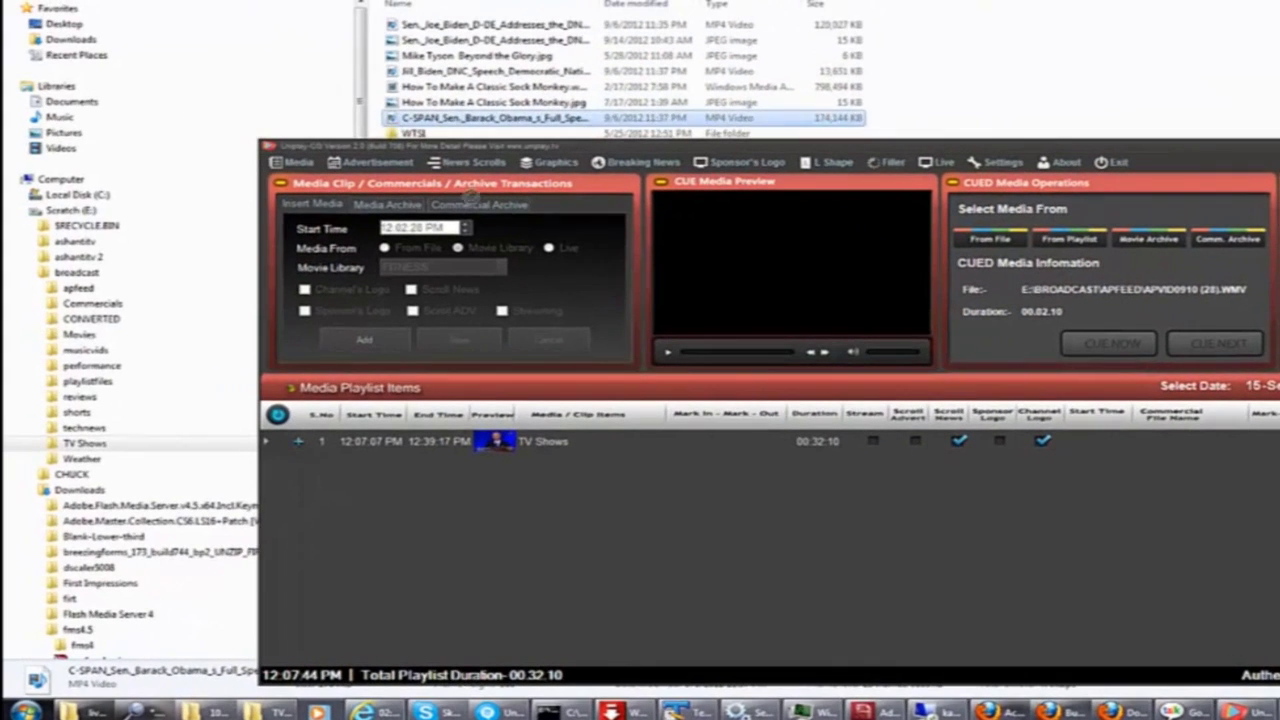
Add the C-SPAN Barack Obama MP4 from the TV Shows folder below the first playlist item as Normal Type media.
drag(288, 85, 425, 428)
drag(518, 438, 524, 461)
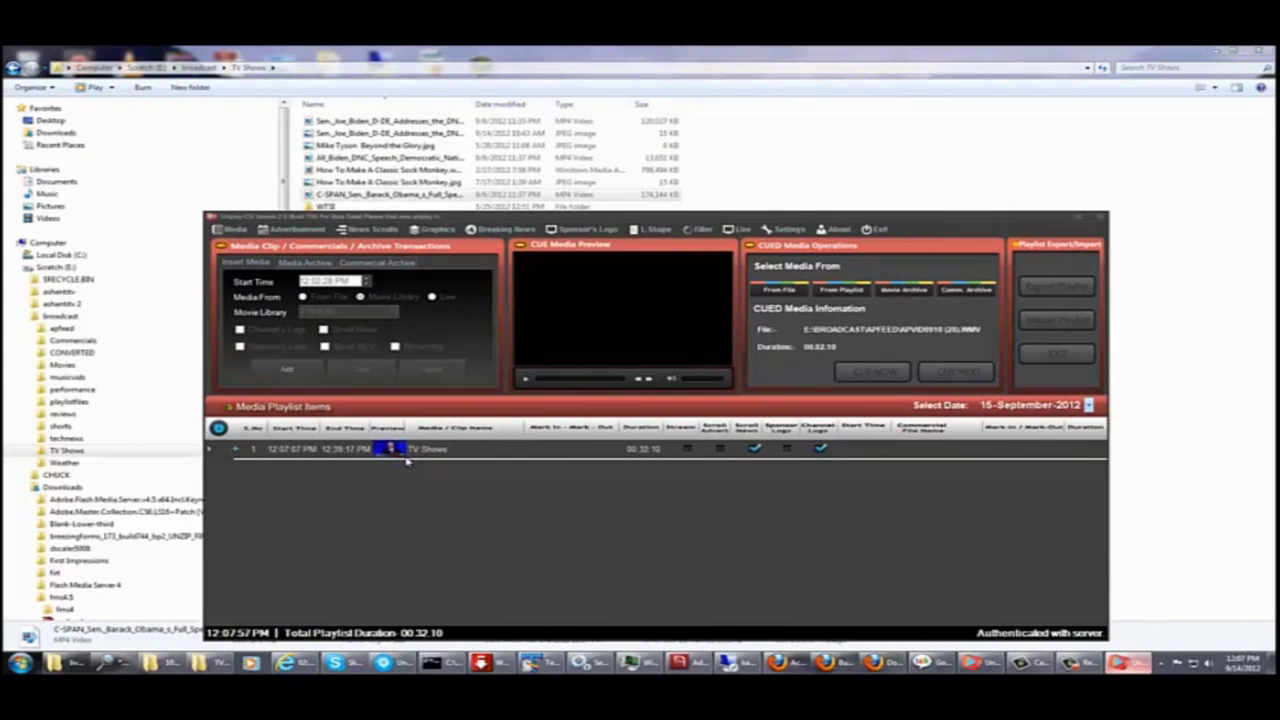
drag(407, 460, 407, 460)
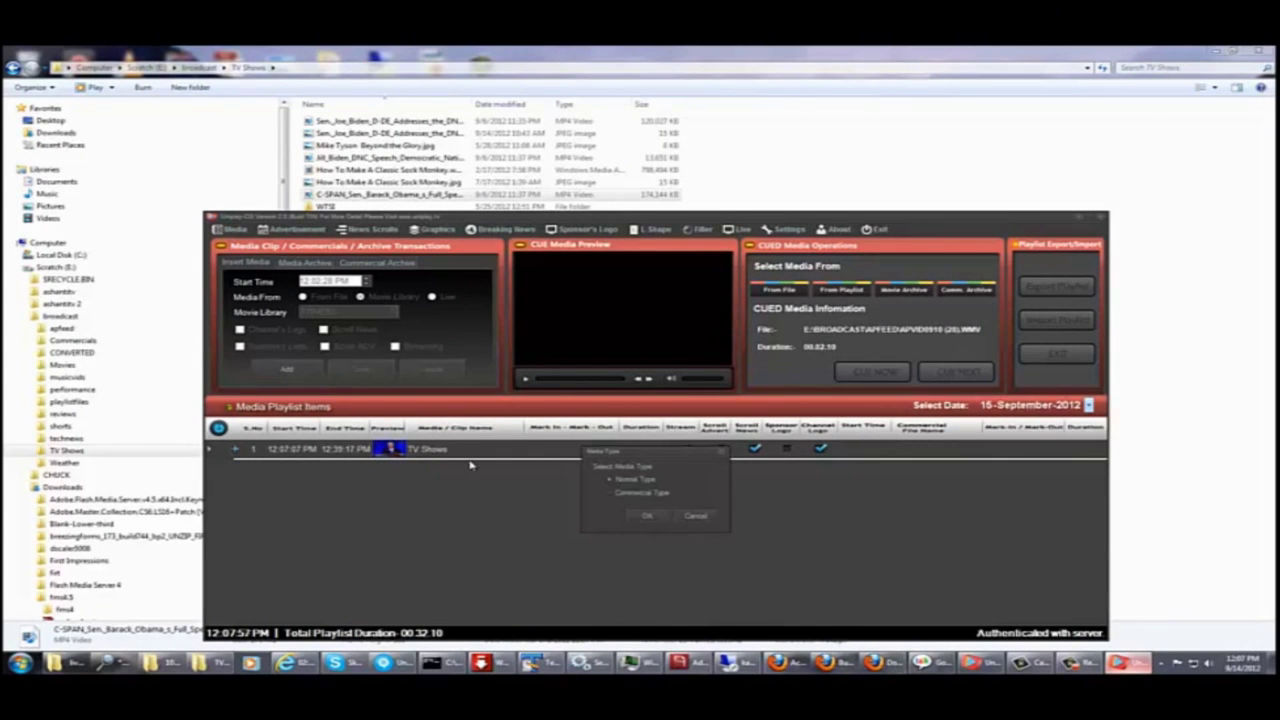
click(650, 518)
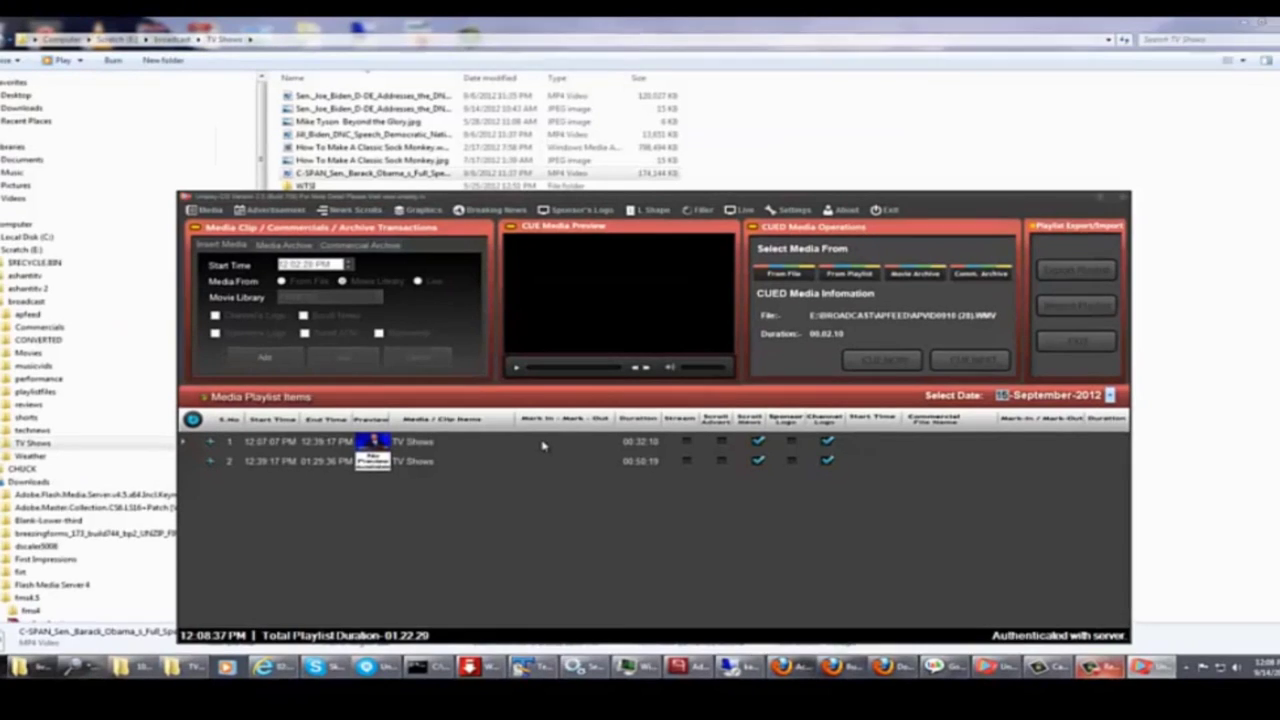
Clear all items from the 15-September-2012 playlist.
right_click(492, 399)
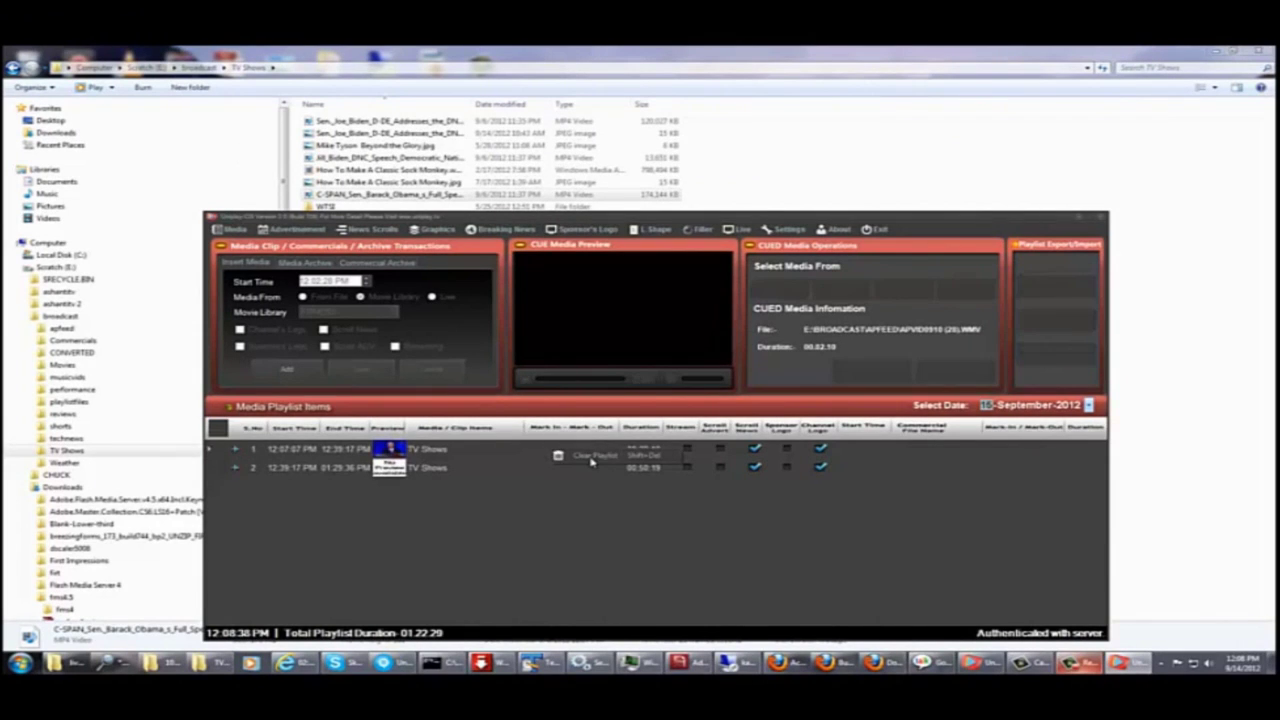
click(562, 452)
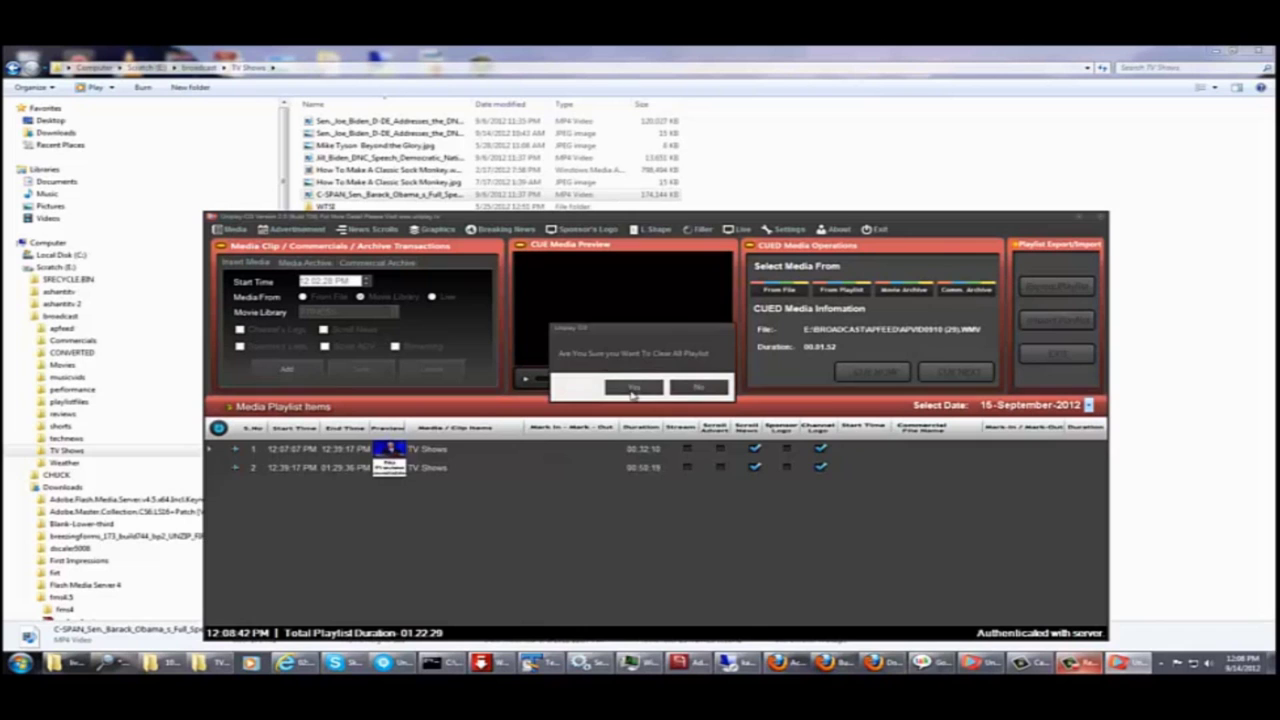
click(632, 389)
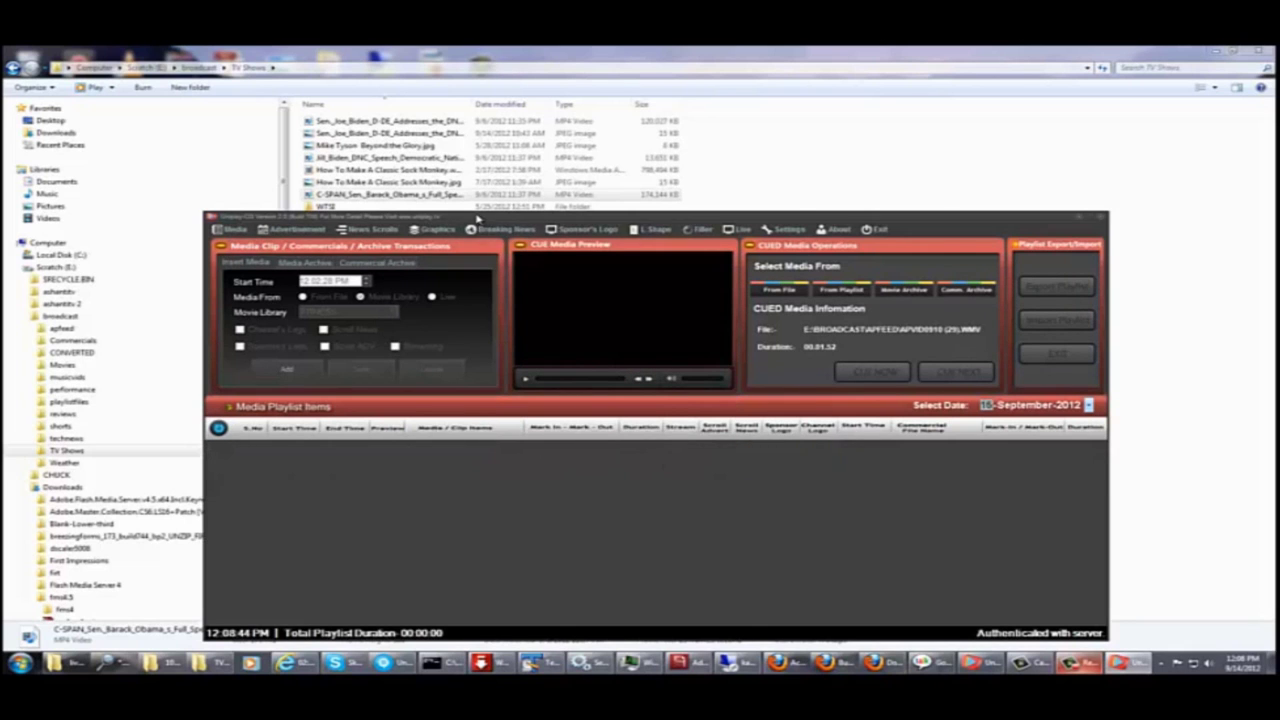
Move the client window clear of the folder list, then save a new movie entry named SAMPLE in the Movie Archive and locate it.
drag(478, 218, 713, 231)
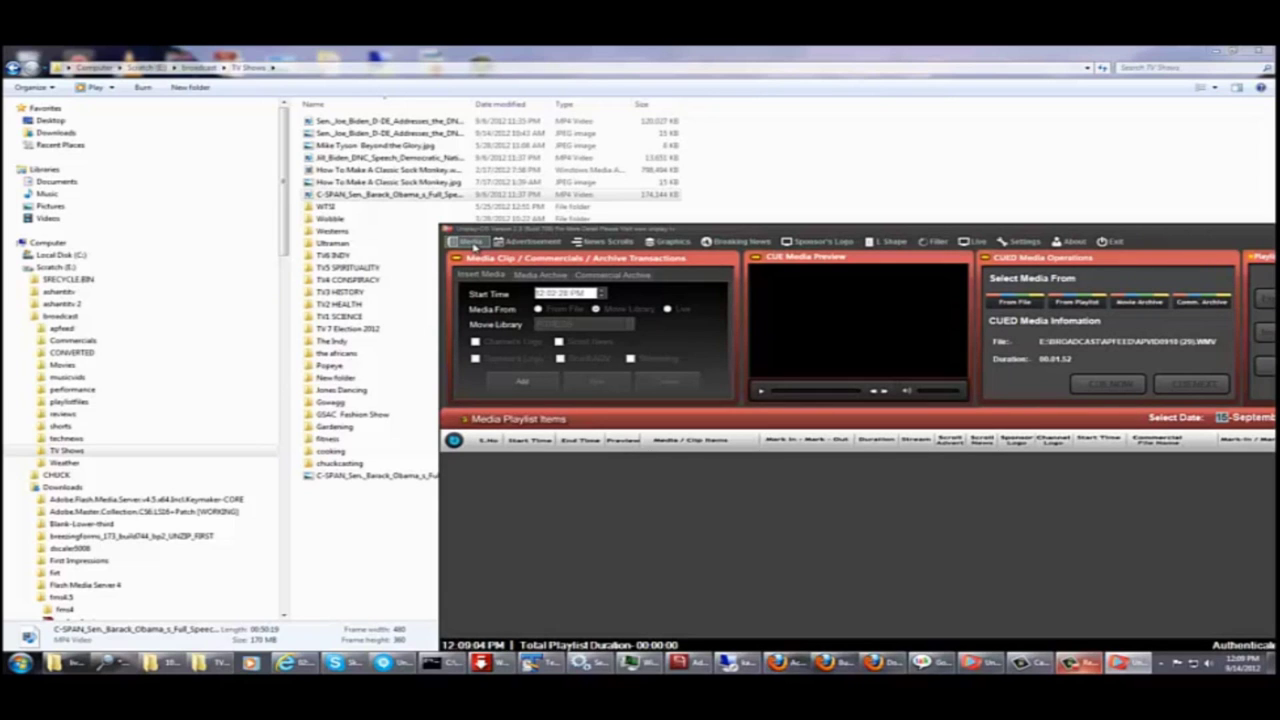
click(471, 243)
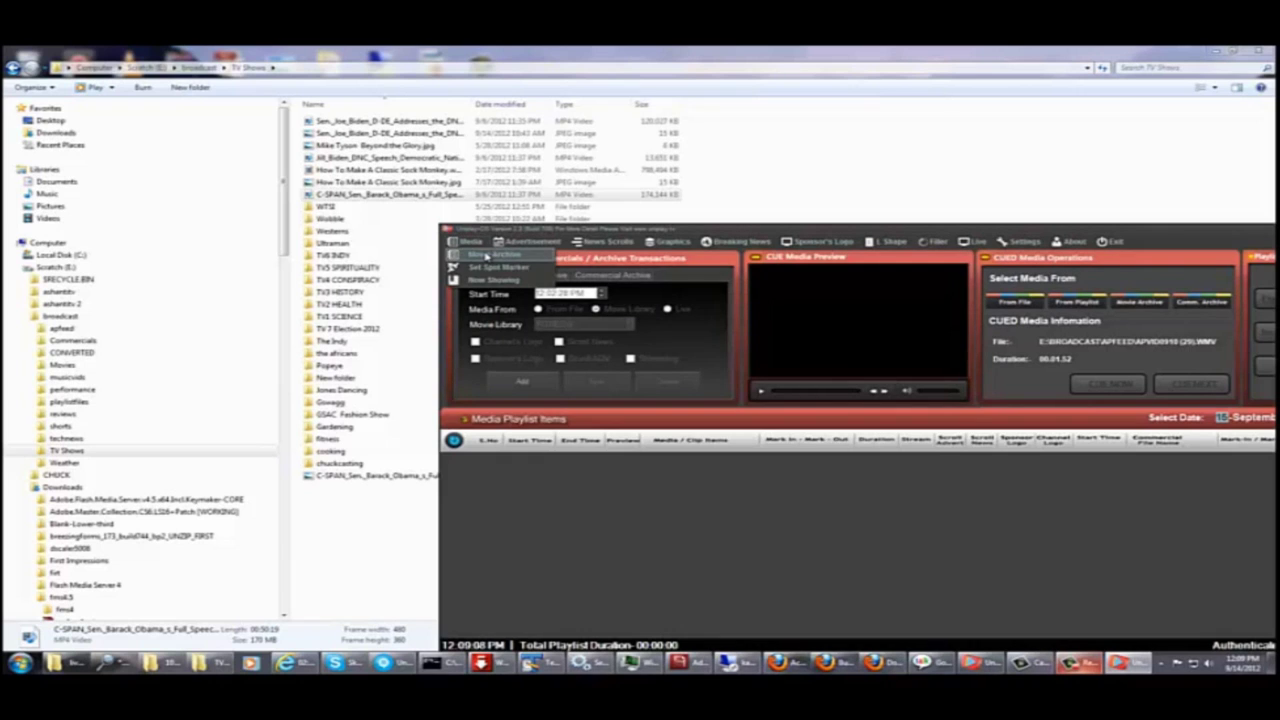
click(486, 257)
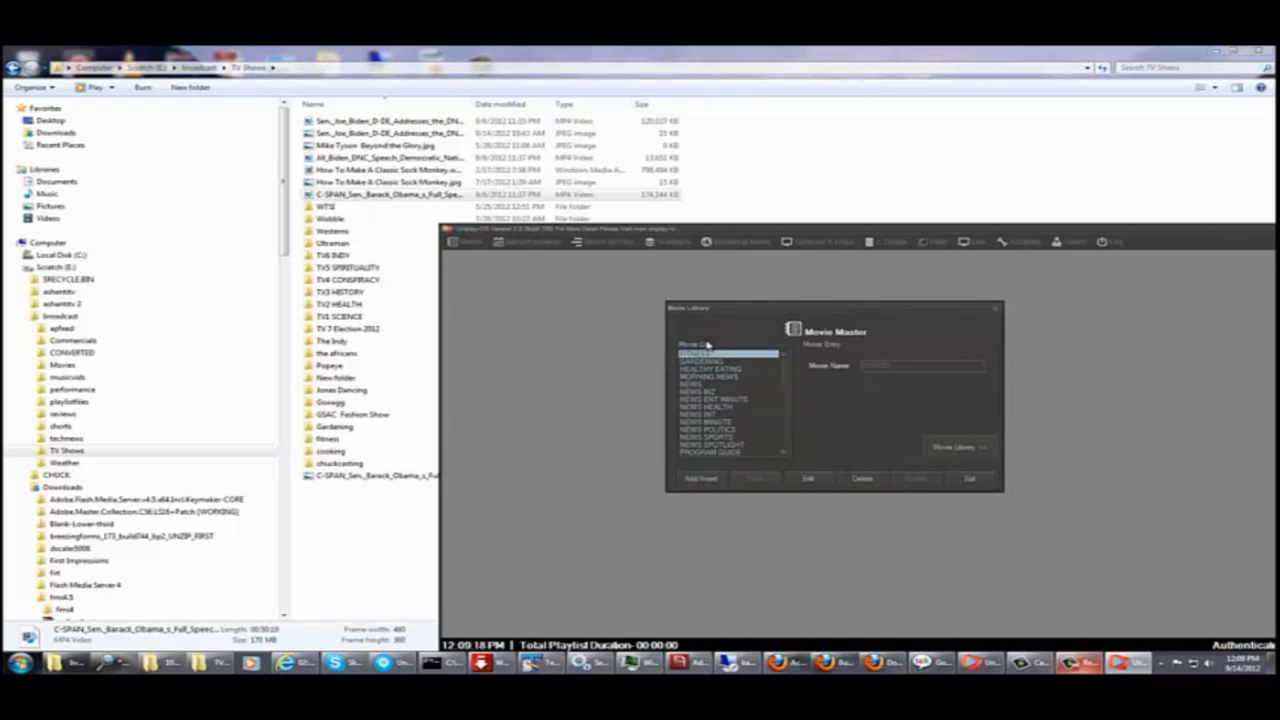
click(704, 480)
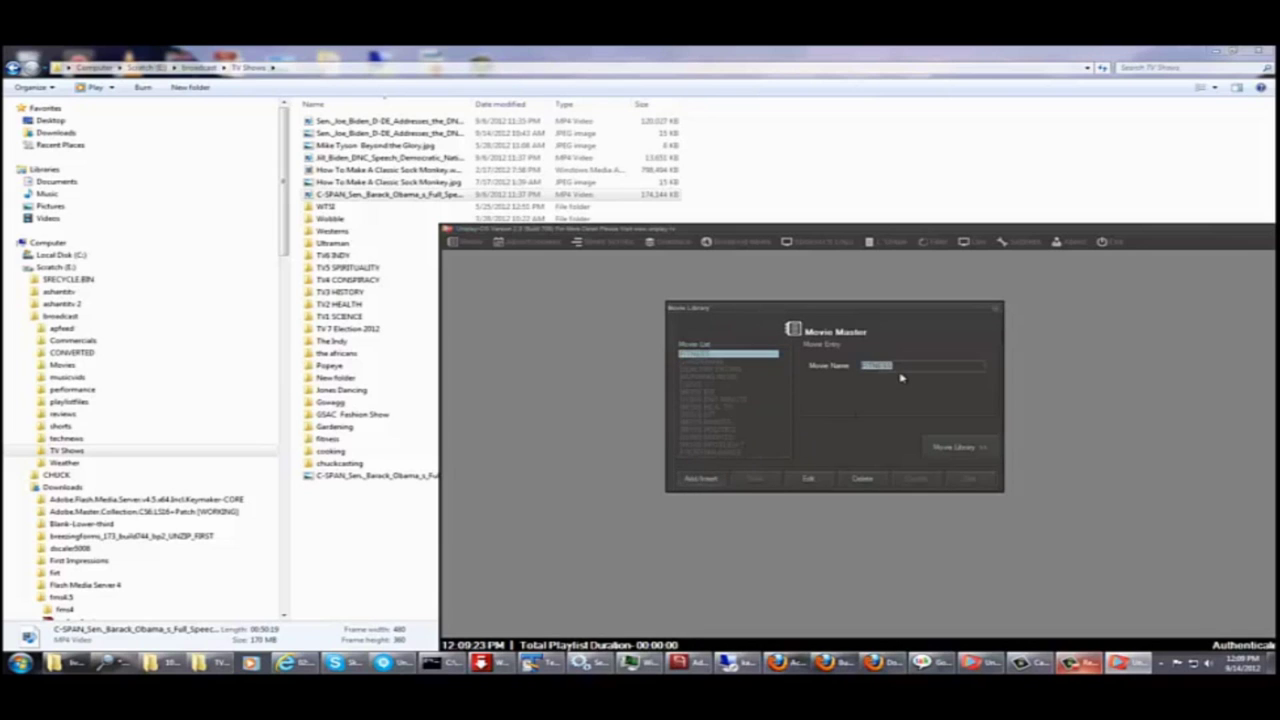
text(SAMPLE)
click(757, 480)
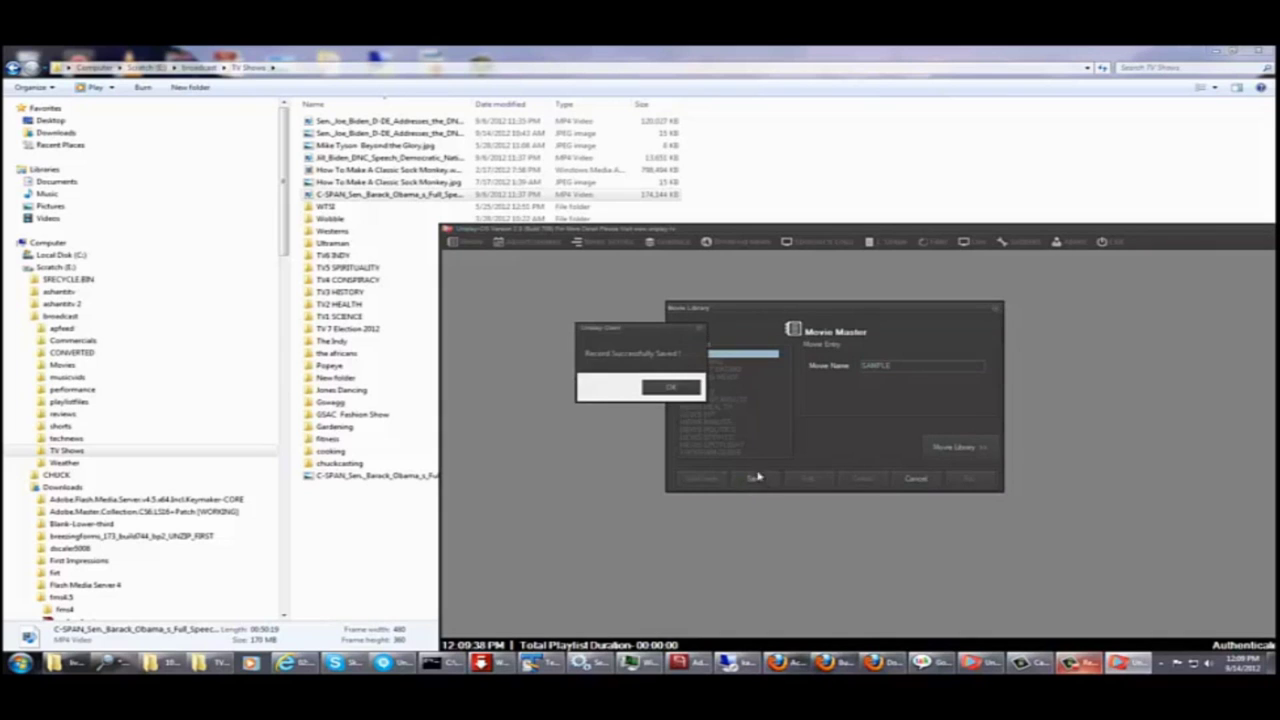
click(673, 388)
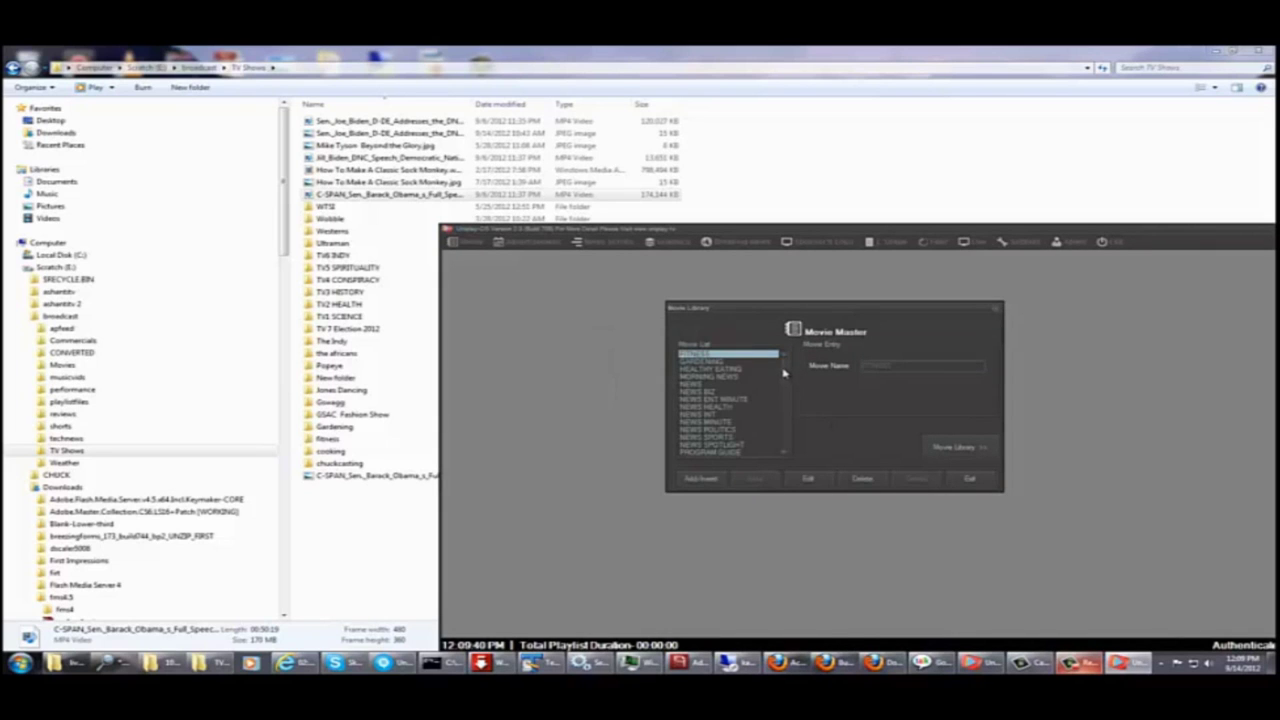
drag(784, 373, 788, 420)
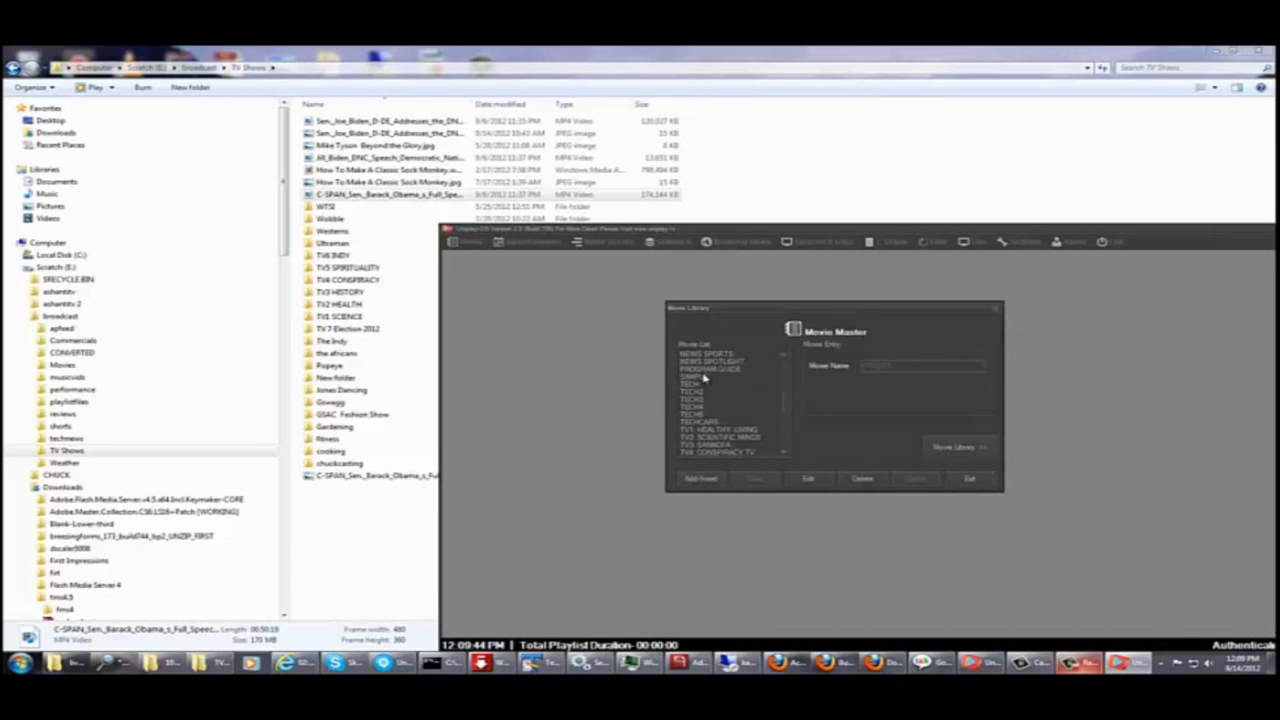
Open the movie library of the FITNESS entry and clear all media from its movie list.
drag(781, 408, 783, 367)
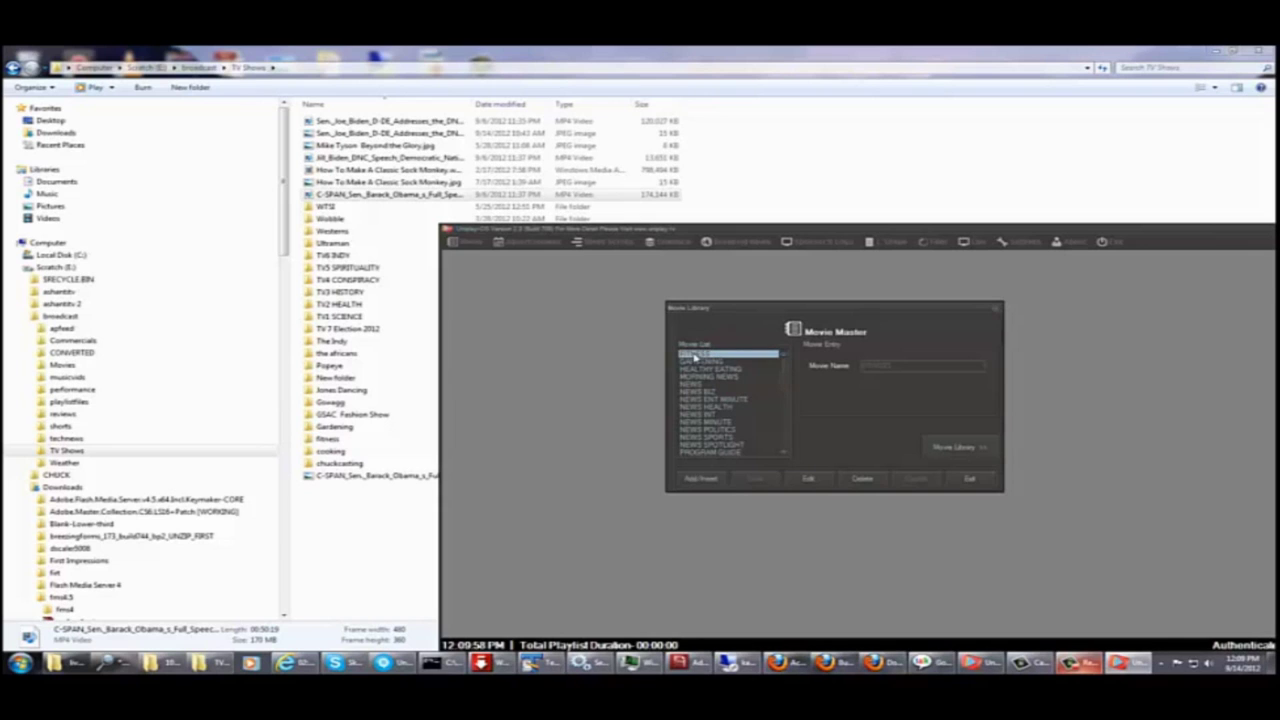
click(943, 447)
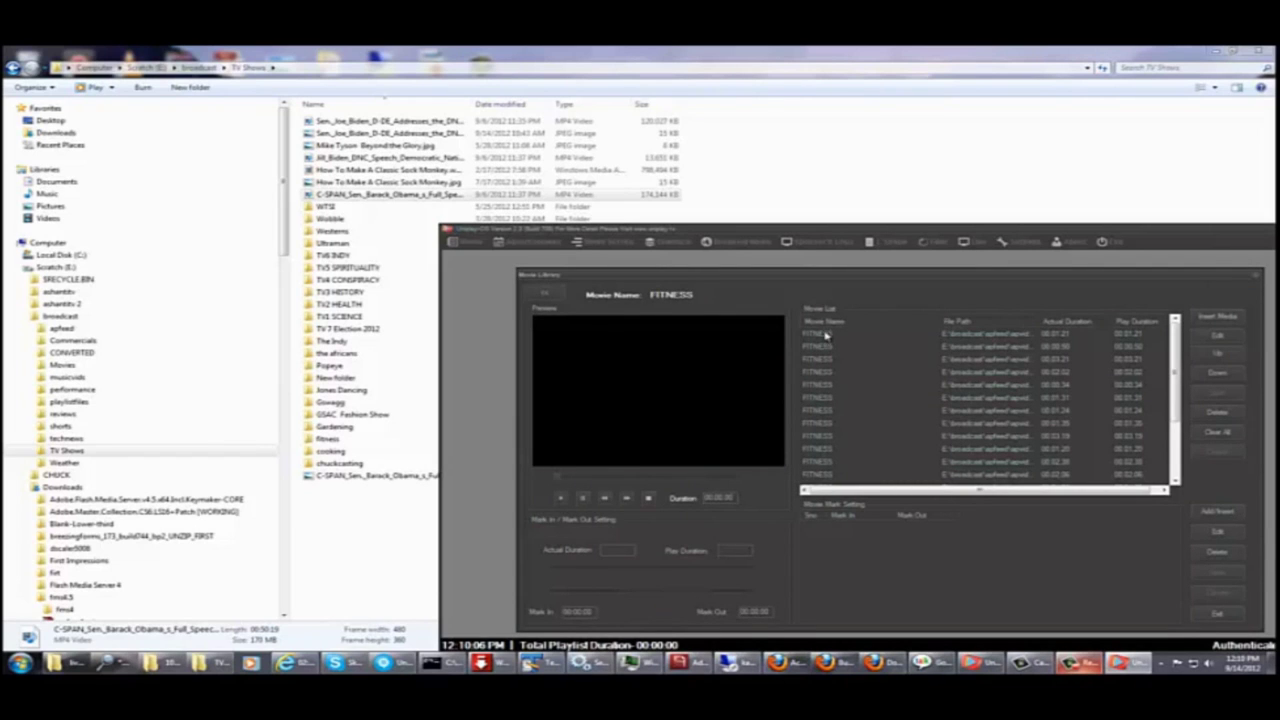
click(820, 473)
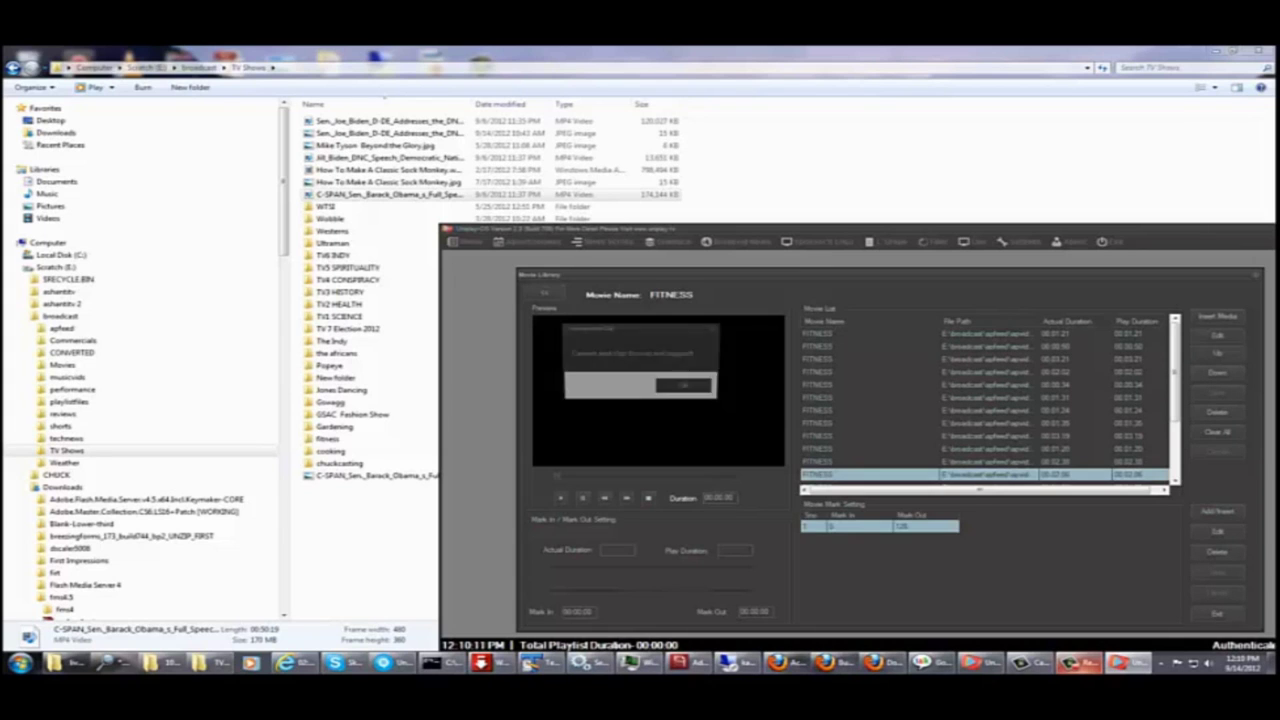
click(687, 386)
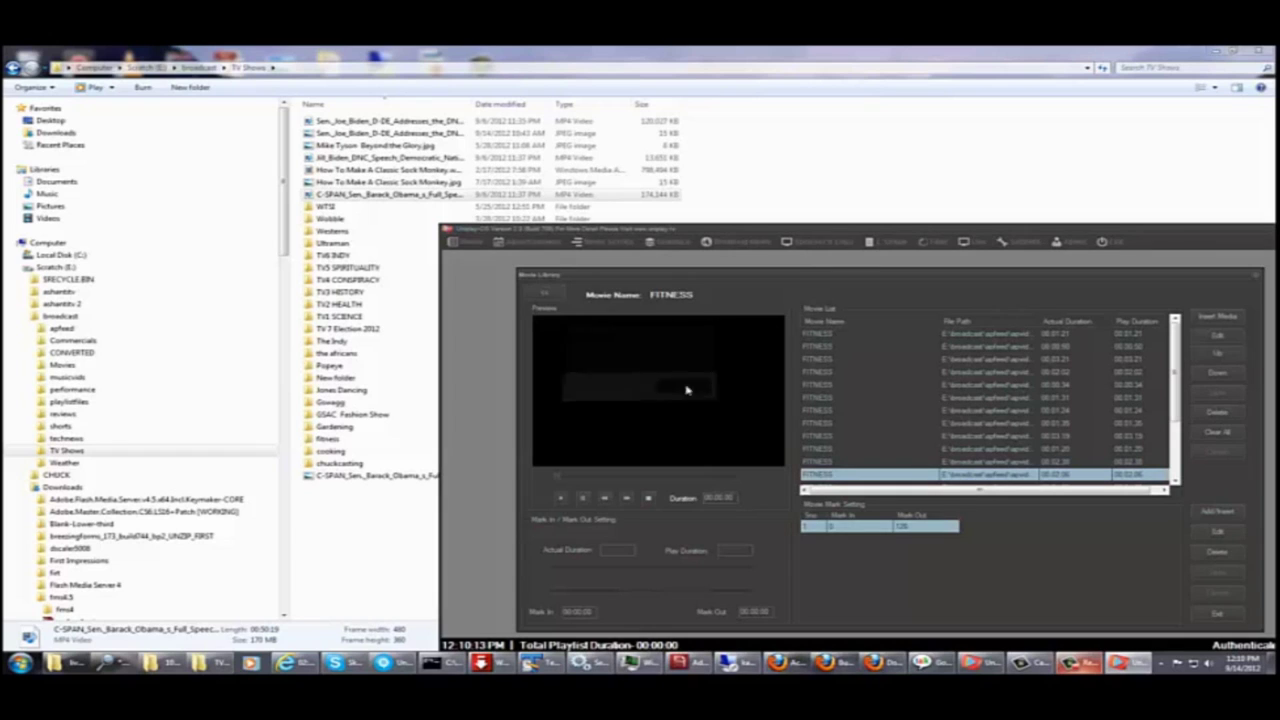
click(1222, 432)
click(636, 390)
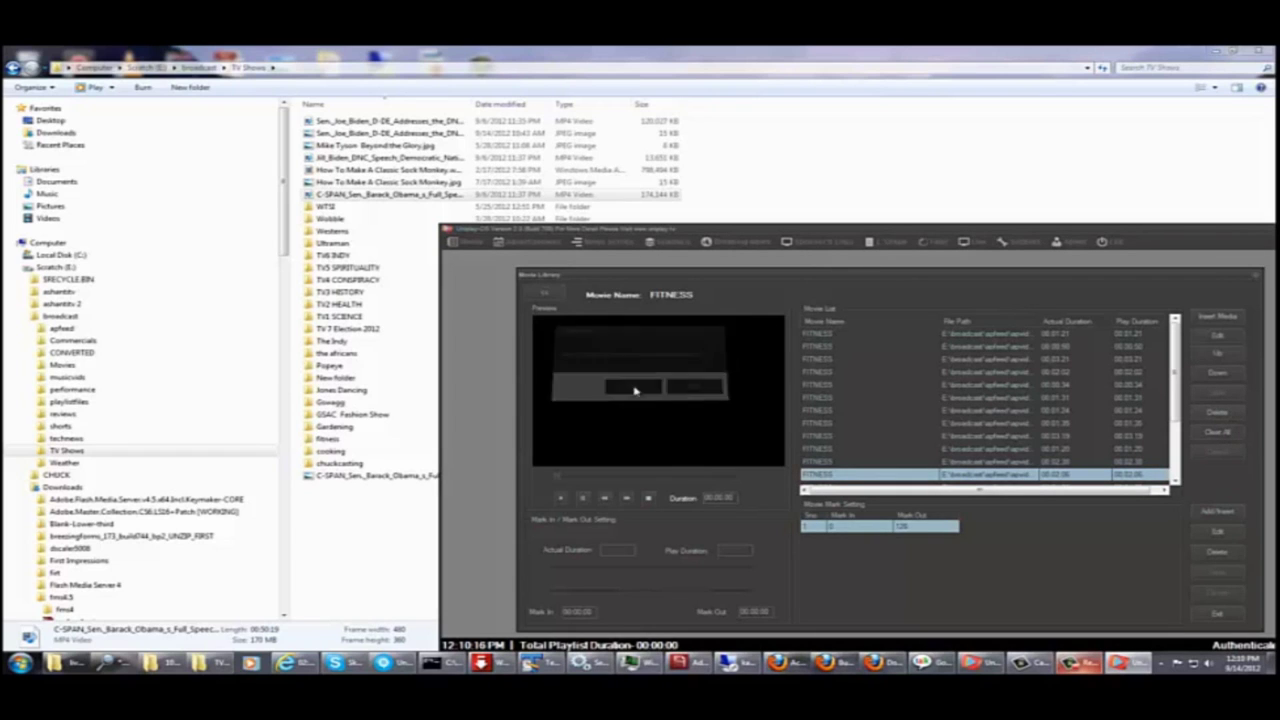
click(666, 388)
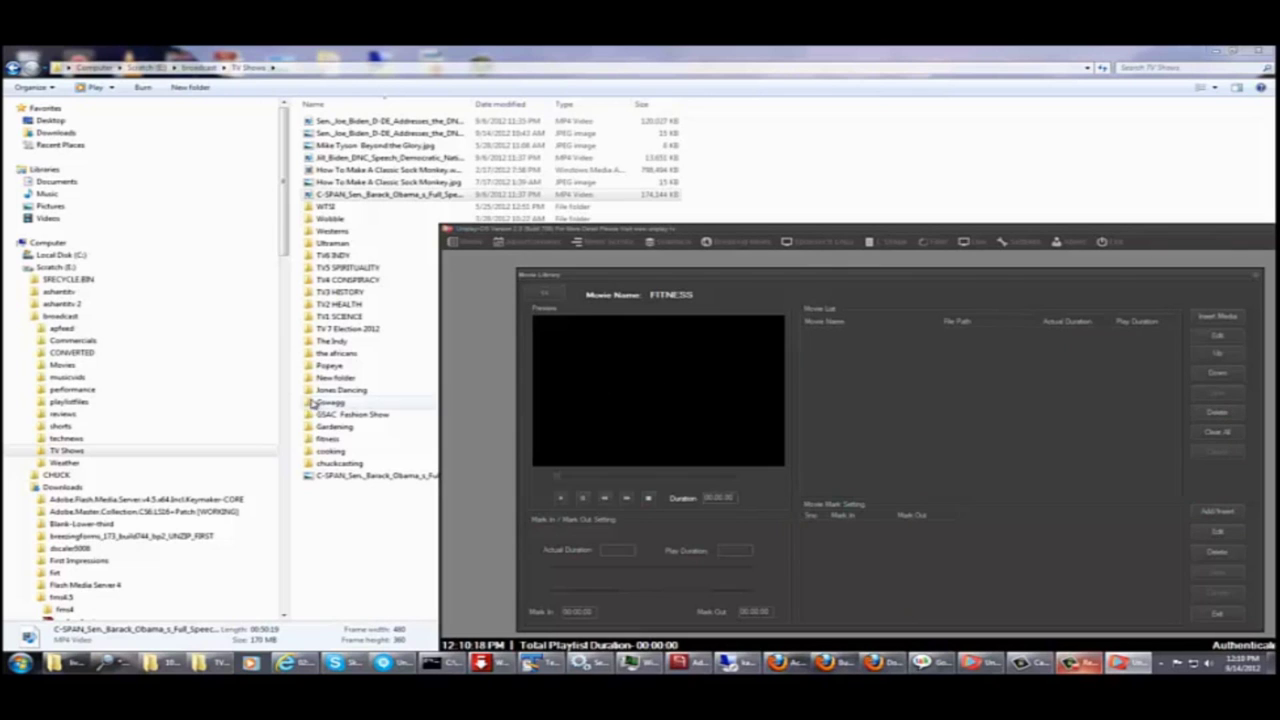
Add Boxer_Babe.mp4 from the fitness folder to the FITNESS movie list, save the record and close the movie library.
double_click(324, 439)
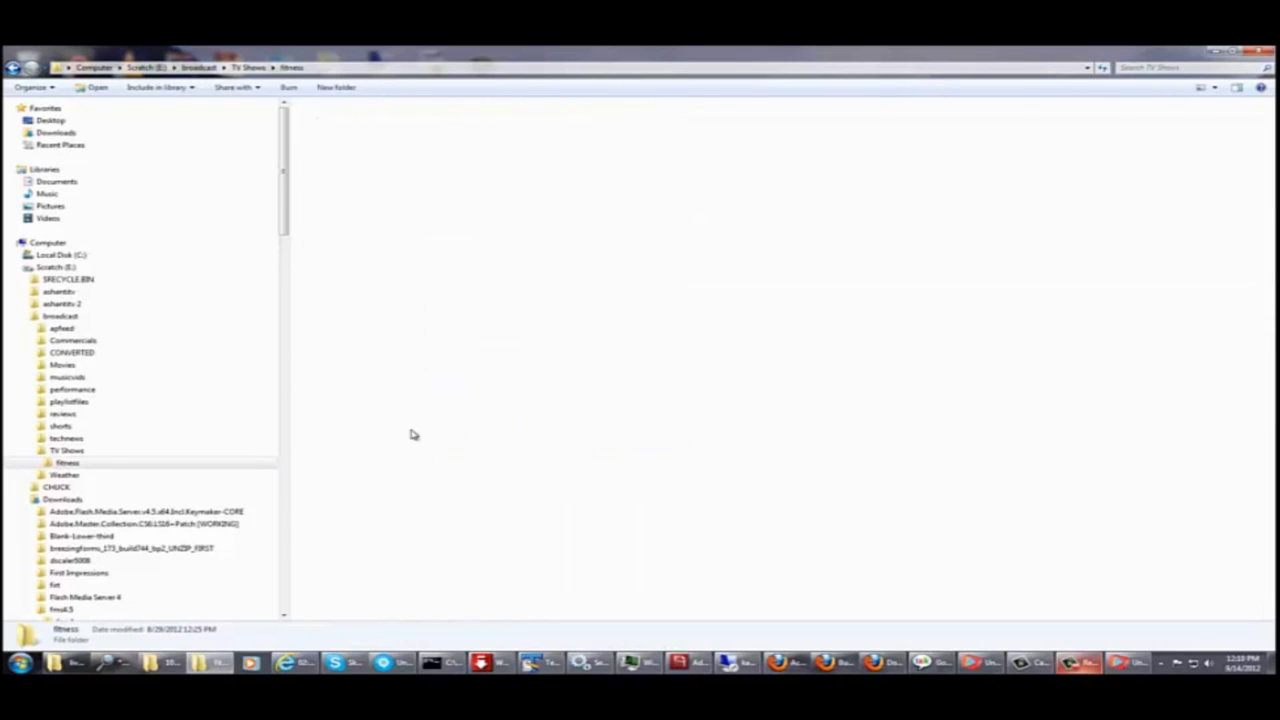
click(1125, 662)
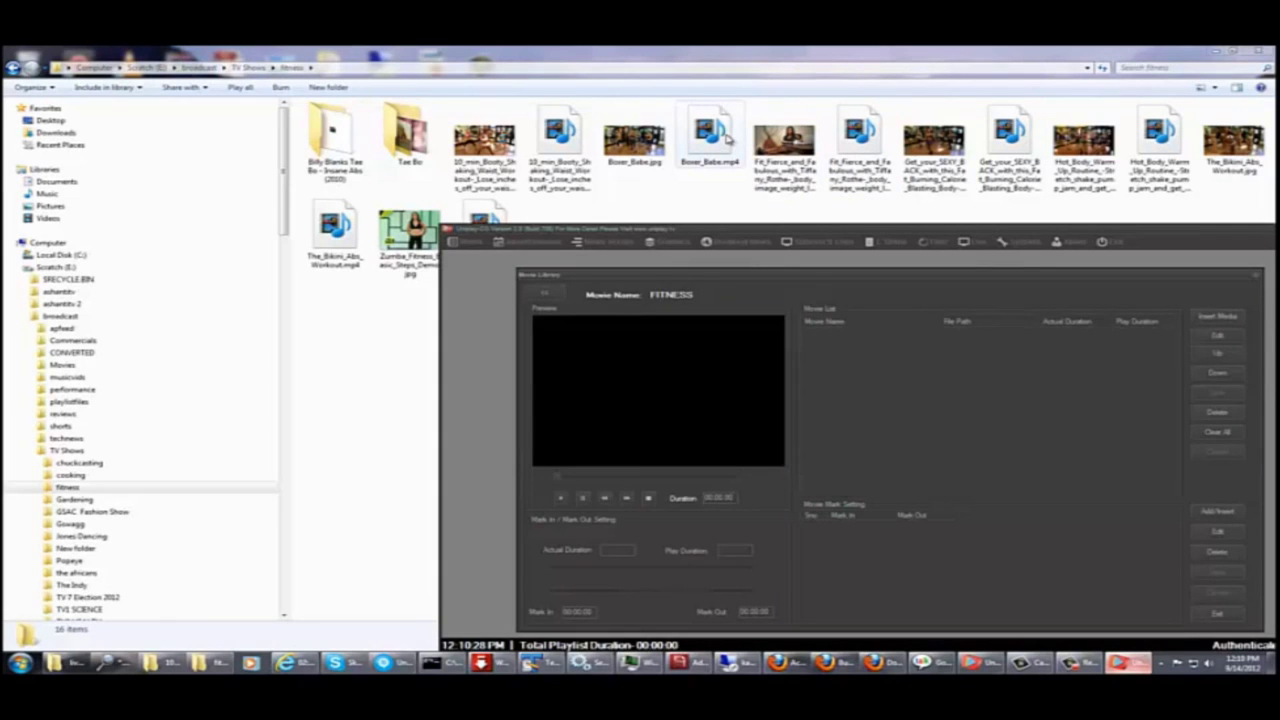
drag(727, 139, 930, 360)
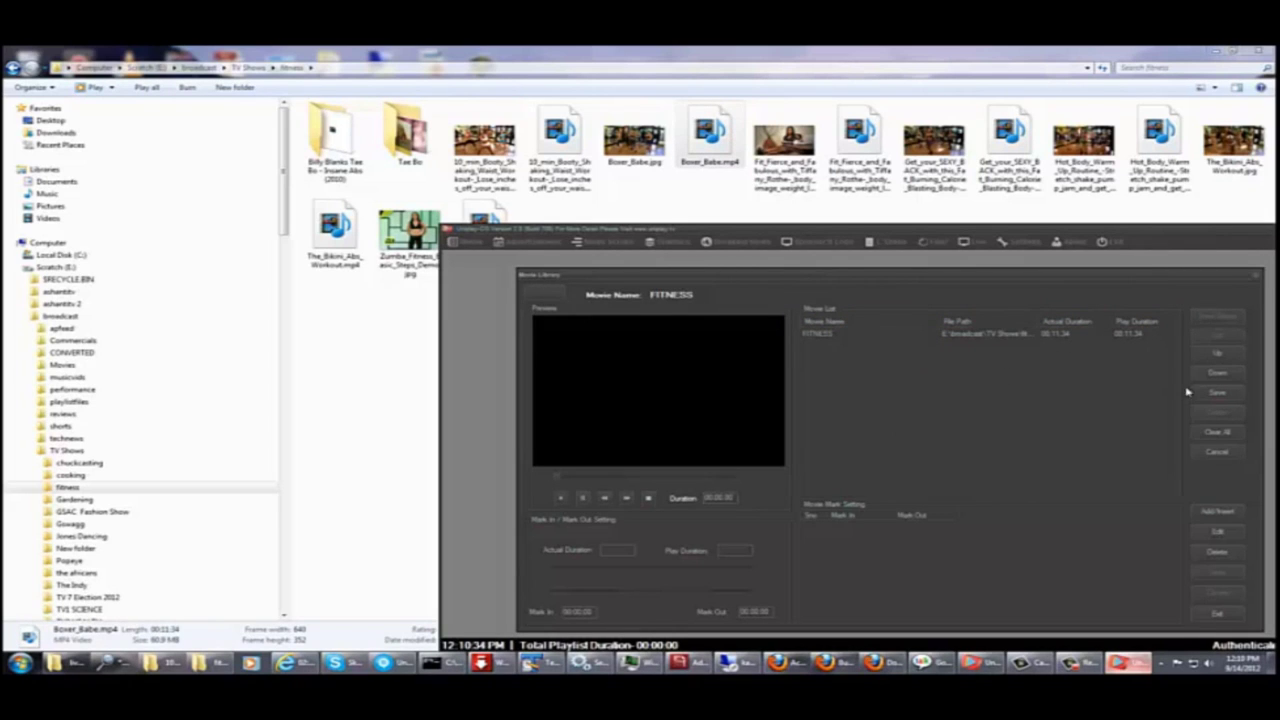
click(1218, 396)
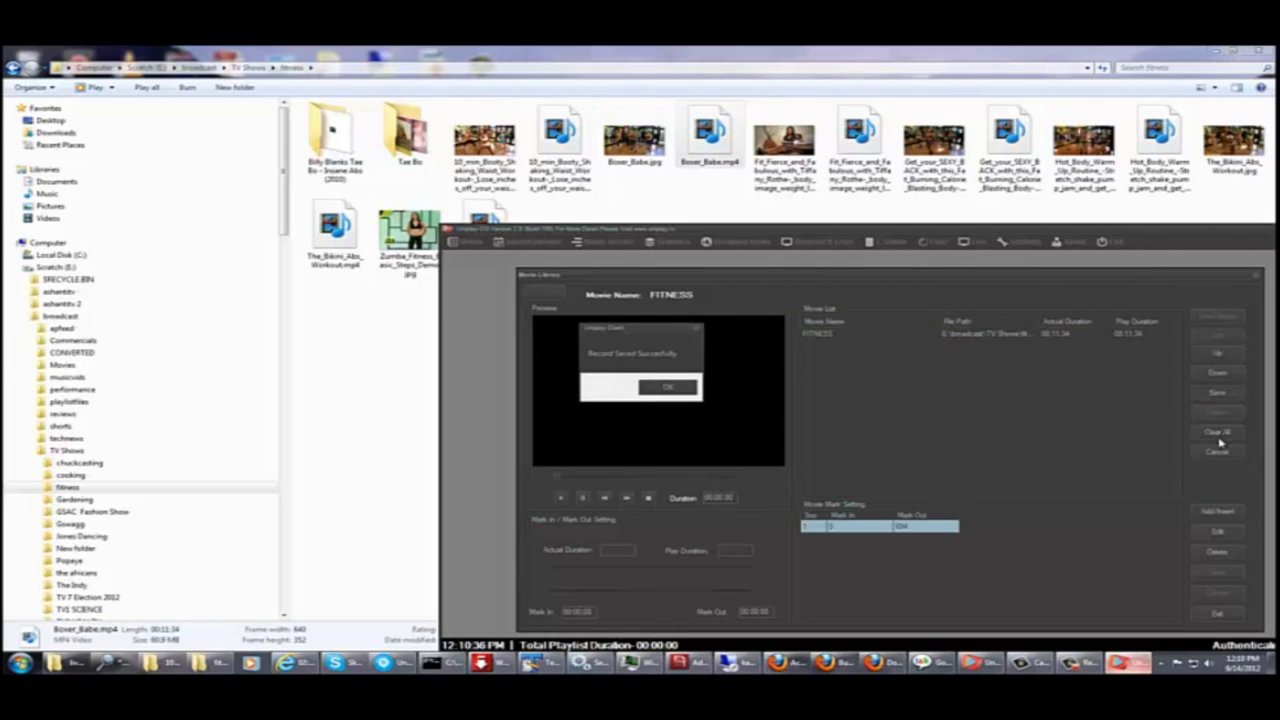
click(666, 392)
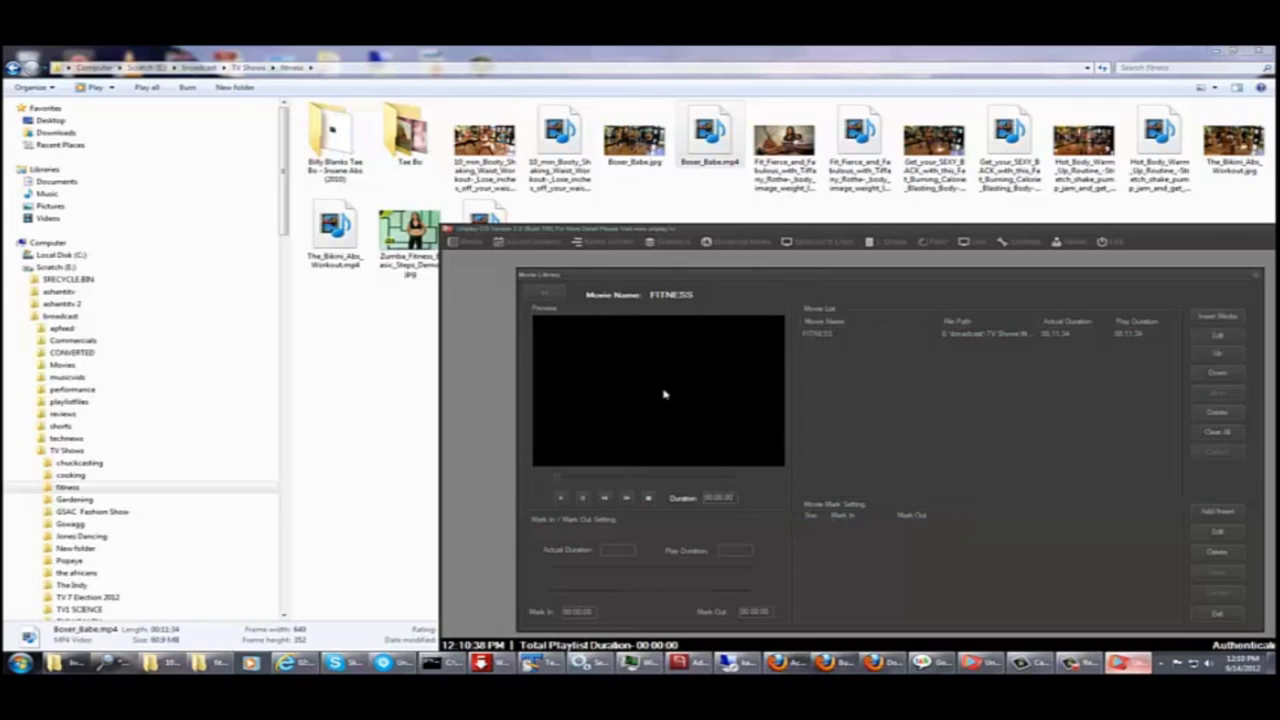
click(1219, 614)
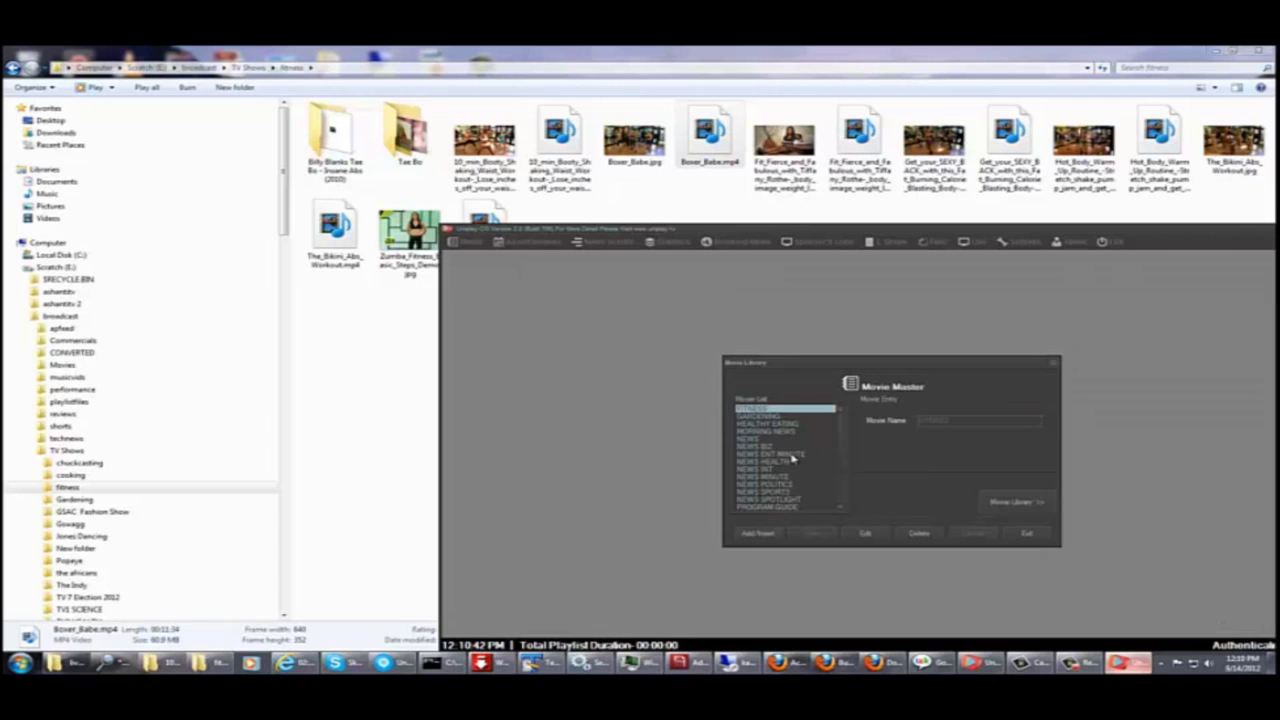
Open the movie library of the NEWS entry and review its movie list down to the last clips.
click(752, 439)
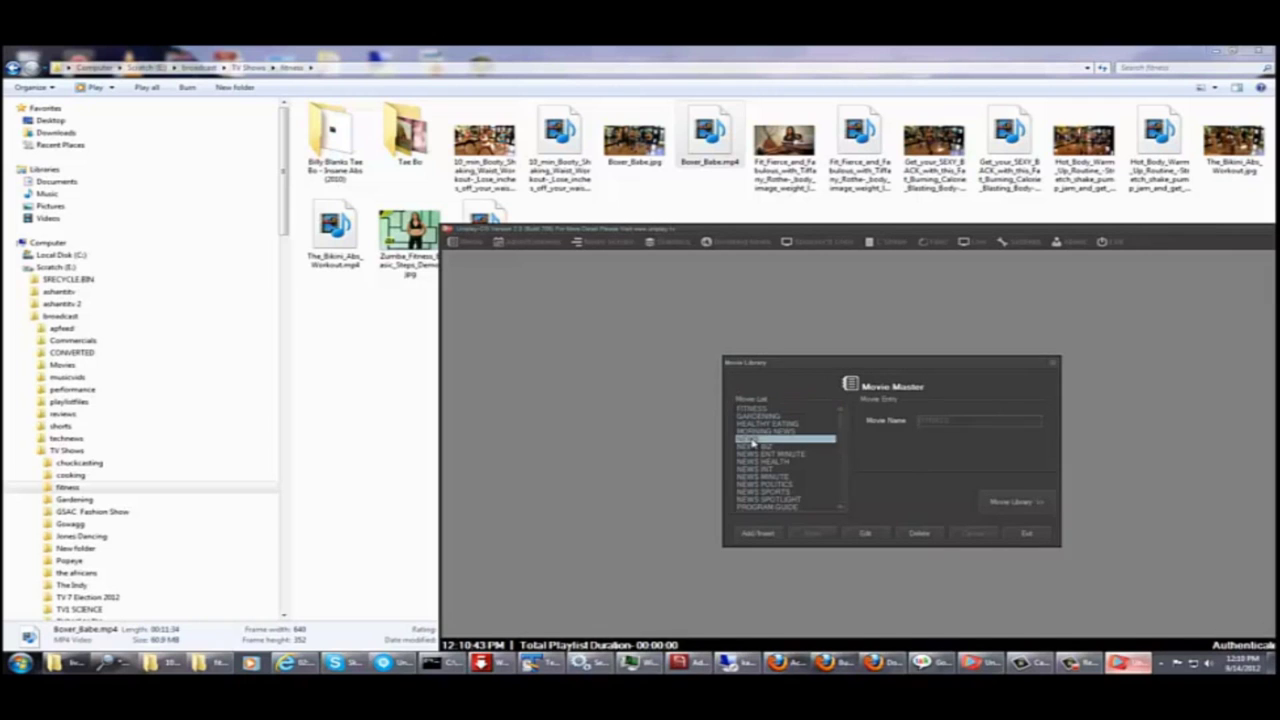
click(1018, 501)
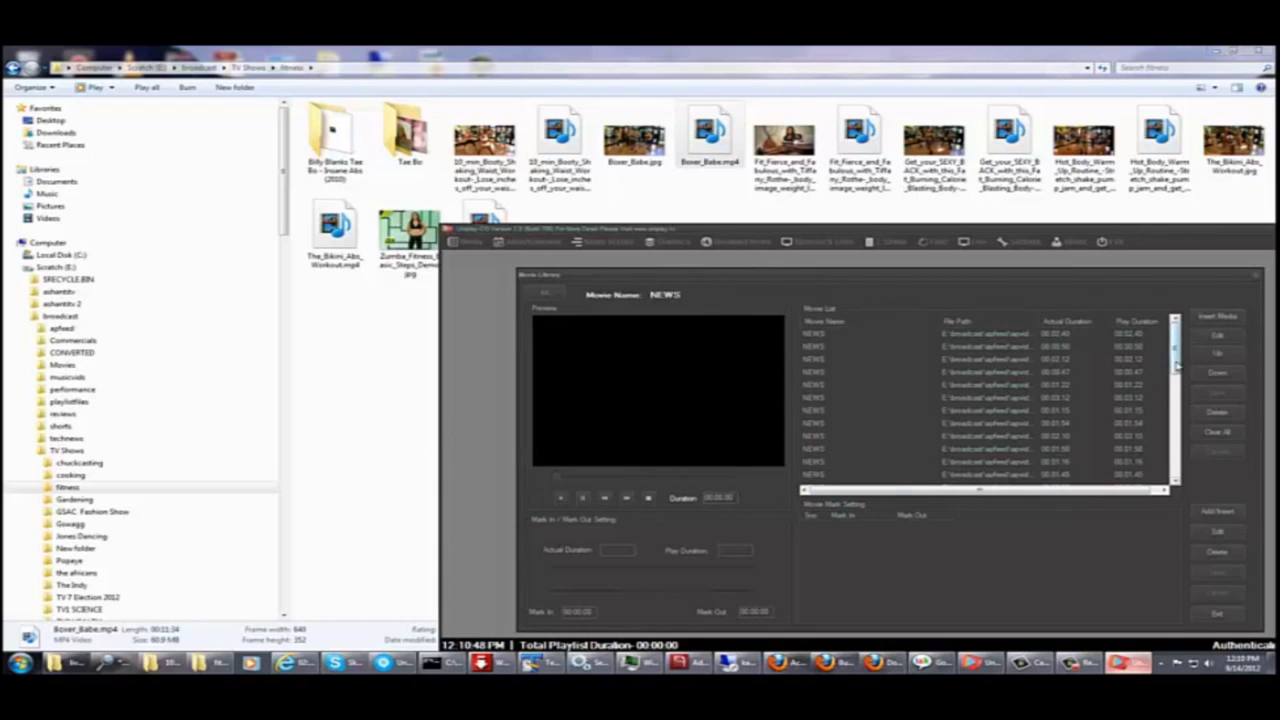
drag(1176, 365, 1180, 476)
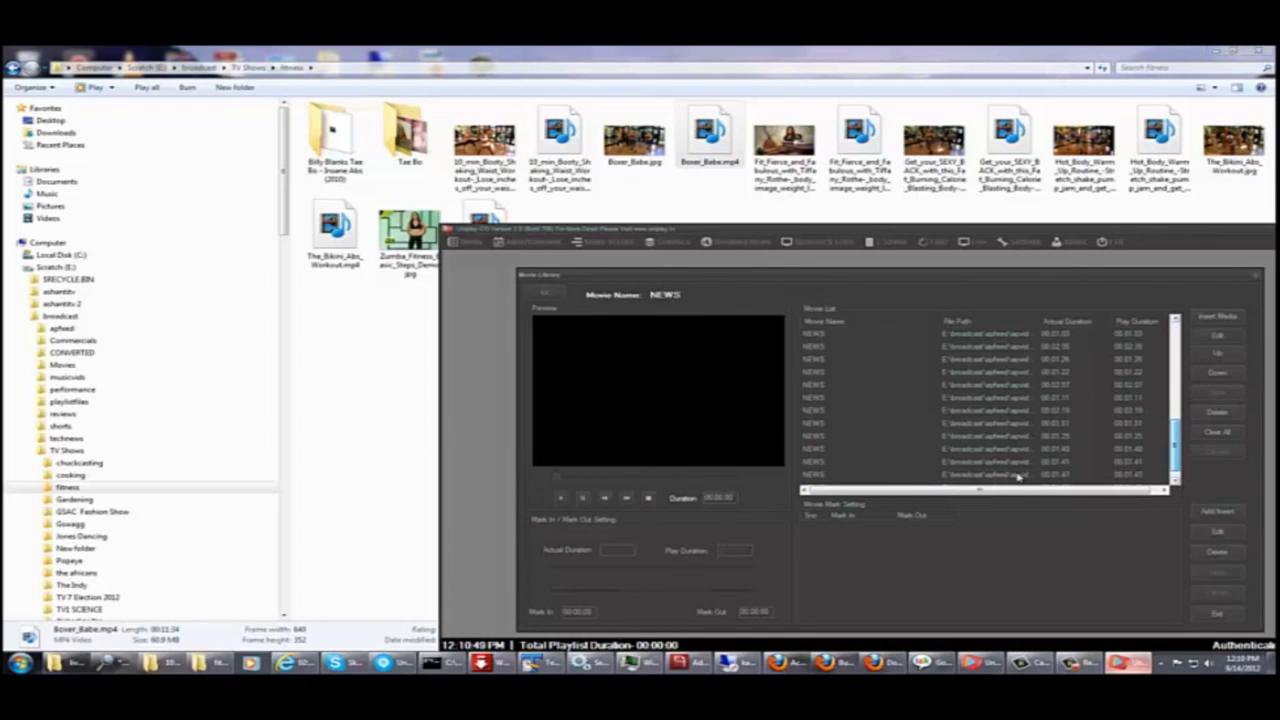
scroll(1016, 478, down, 1)
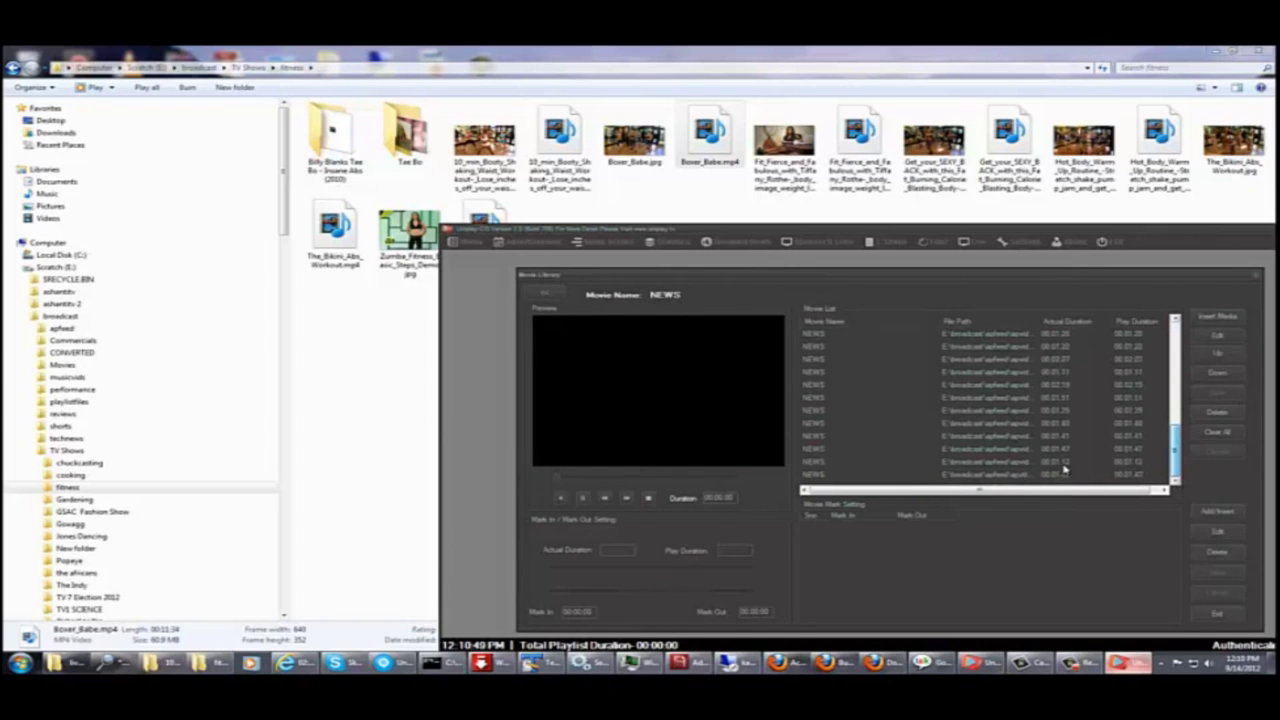
Delete the last clip in the NEWS movie list.
click(988, 476)
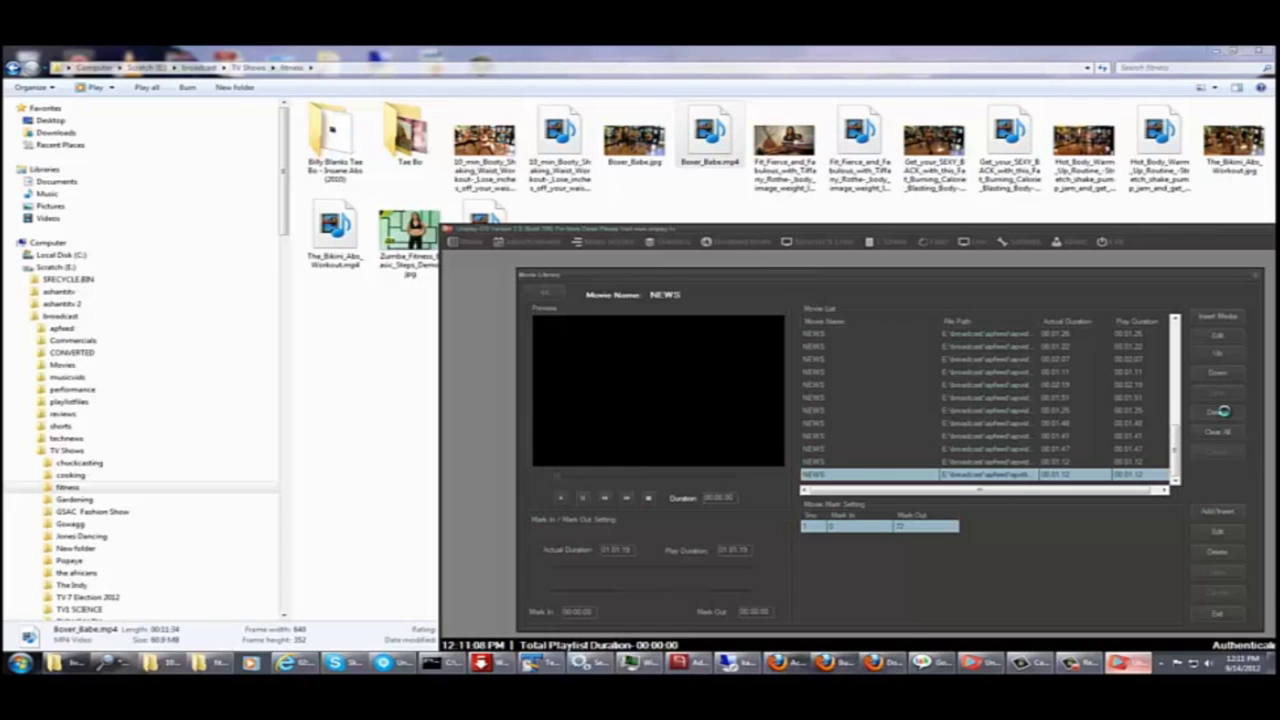
click(1218, 412)
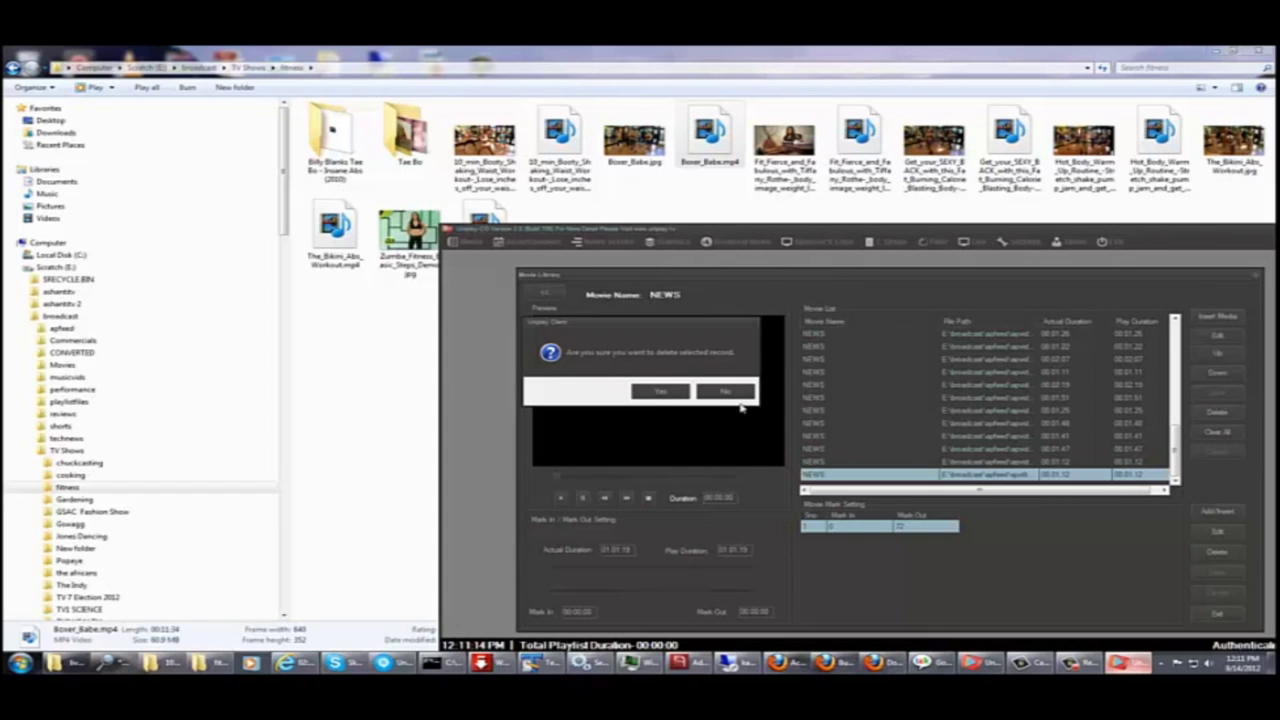
click(645, 394)
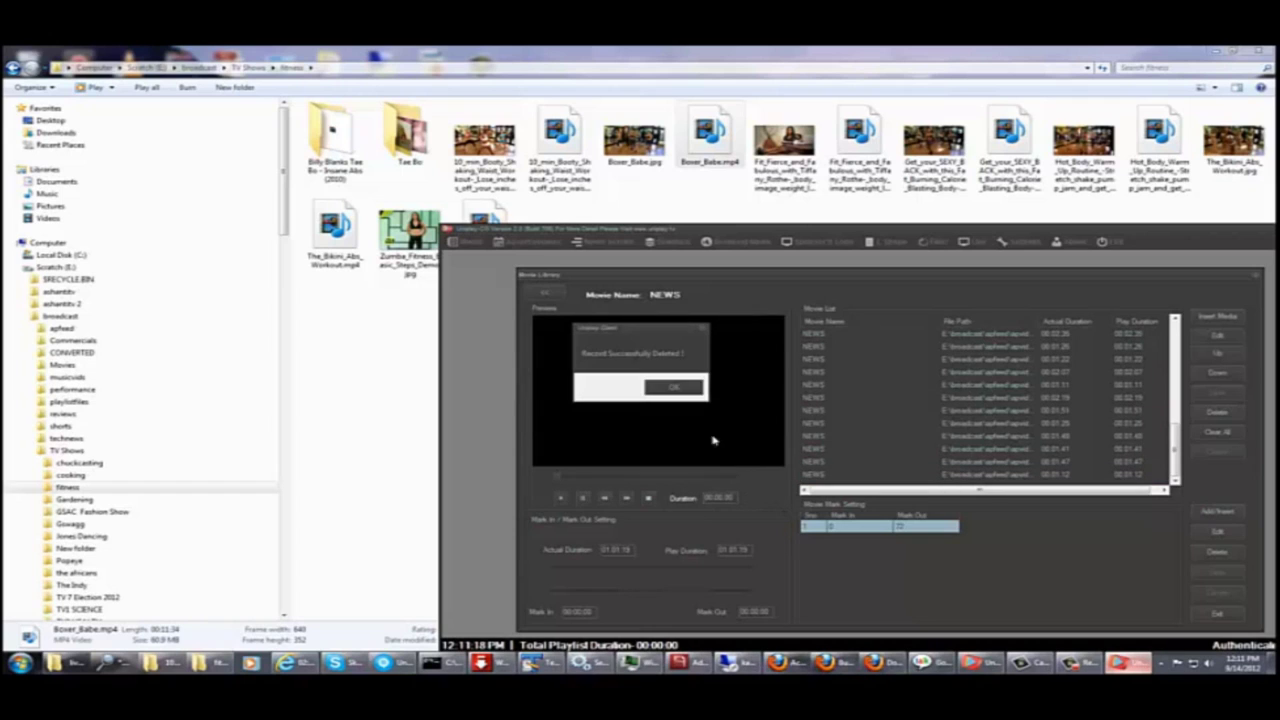
click(686, 388)
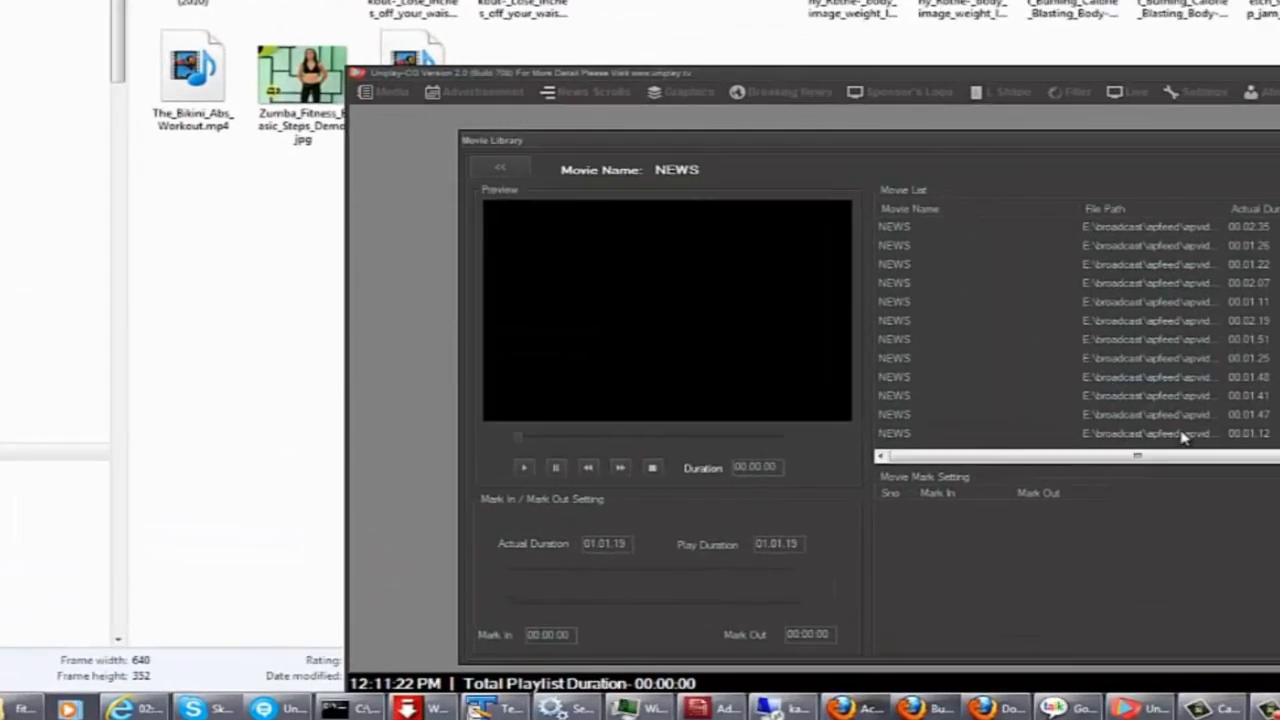
Clear all media from the NEWS movie list.
click(1010, 476)
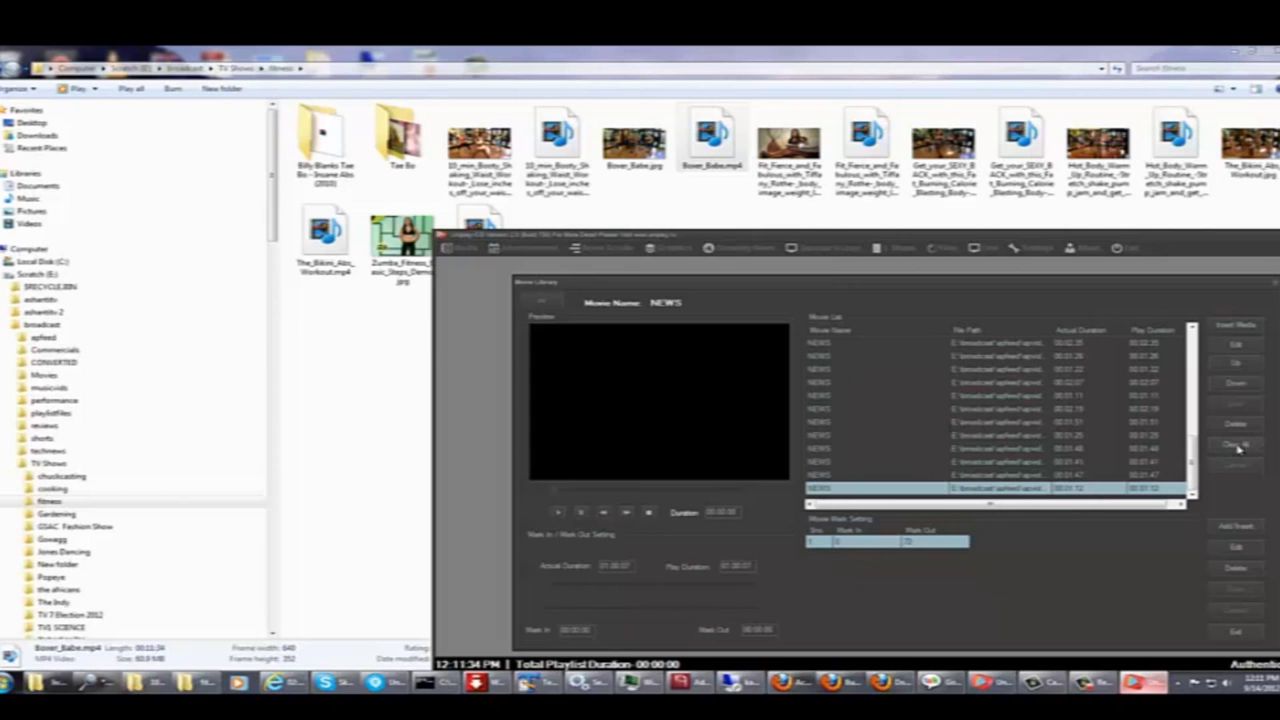
click(1238, 449)
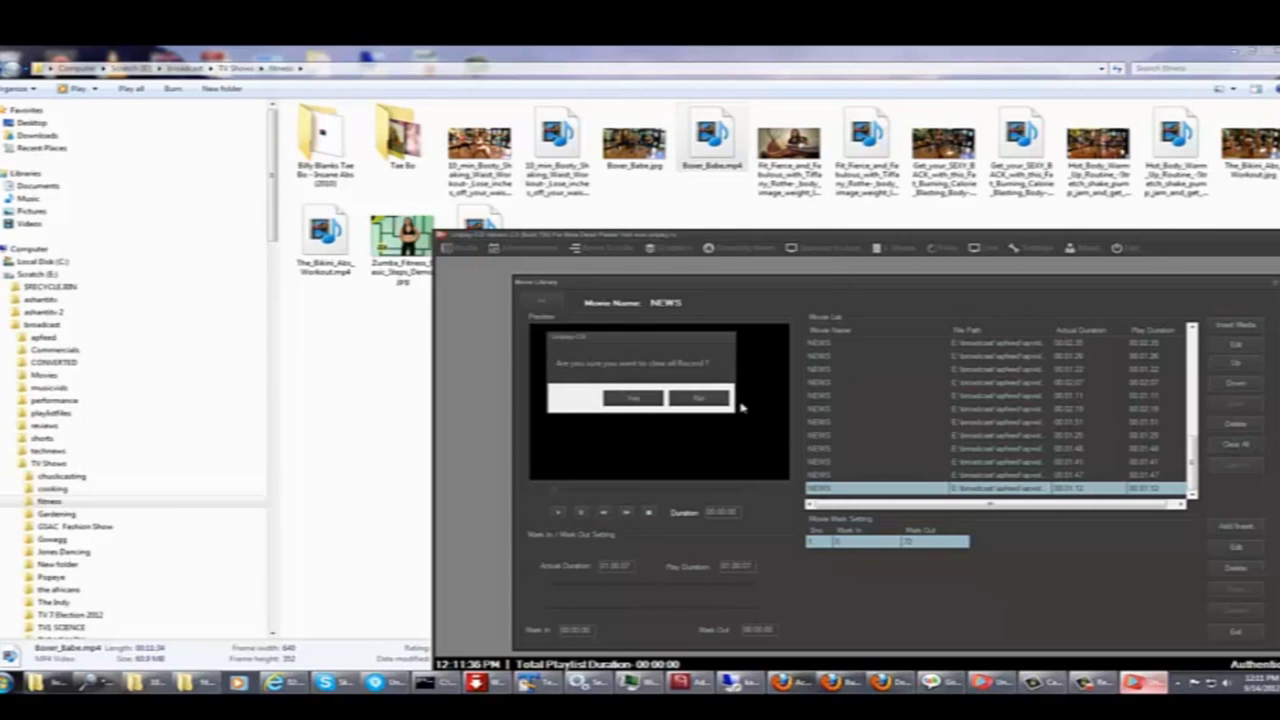
click(631, 399)
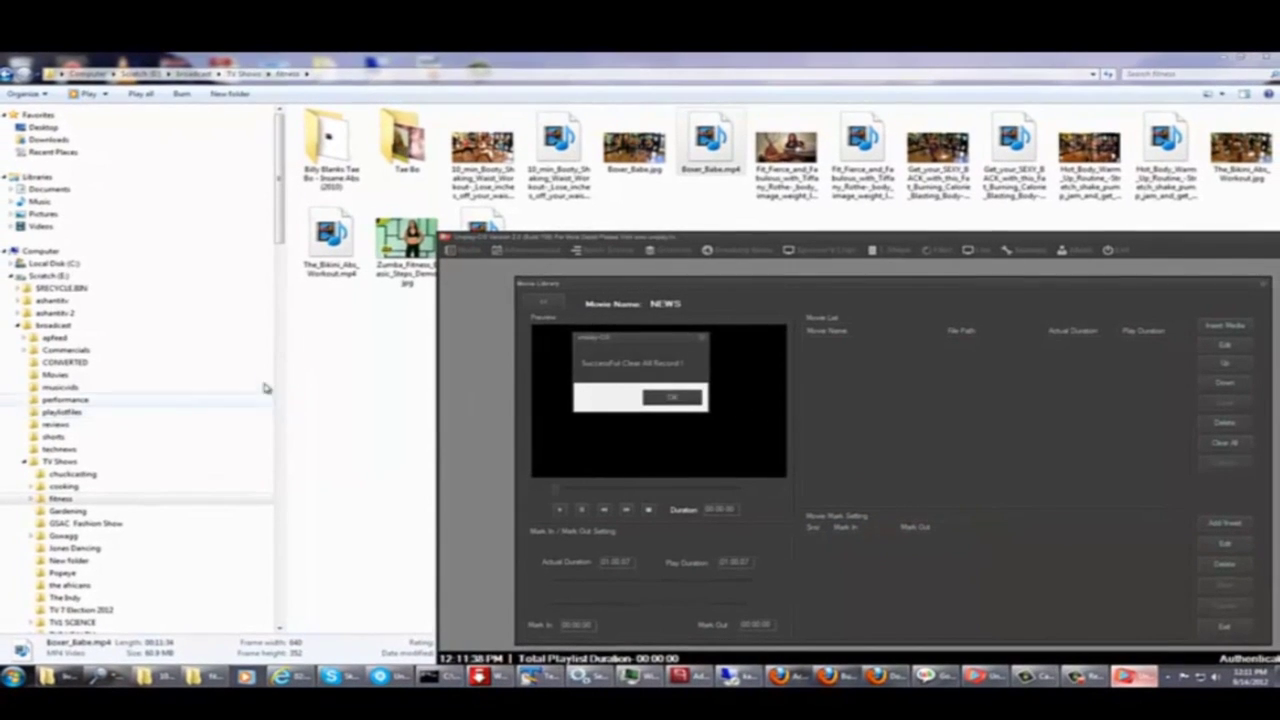
click(662, 399)
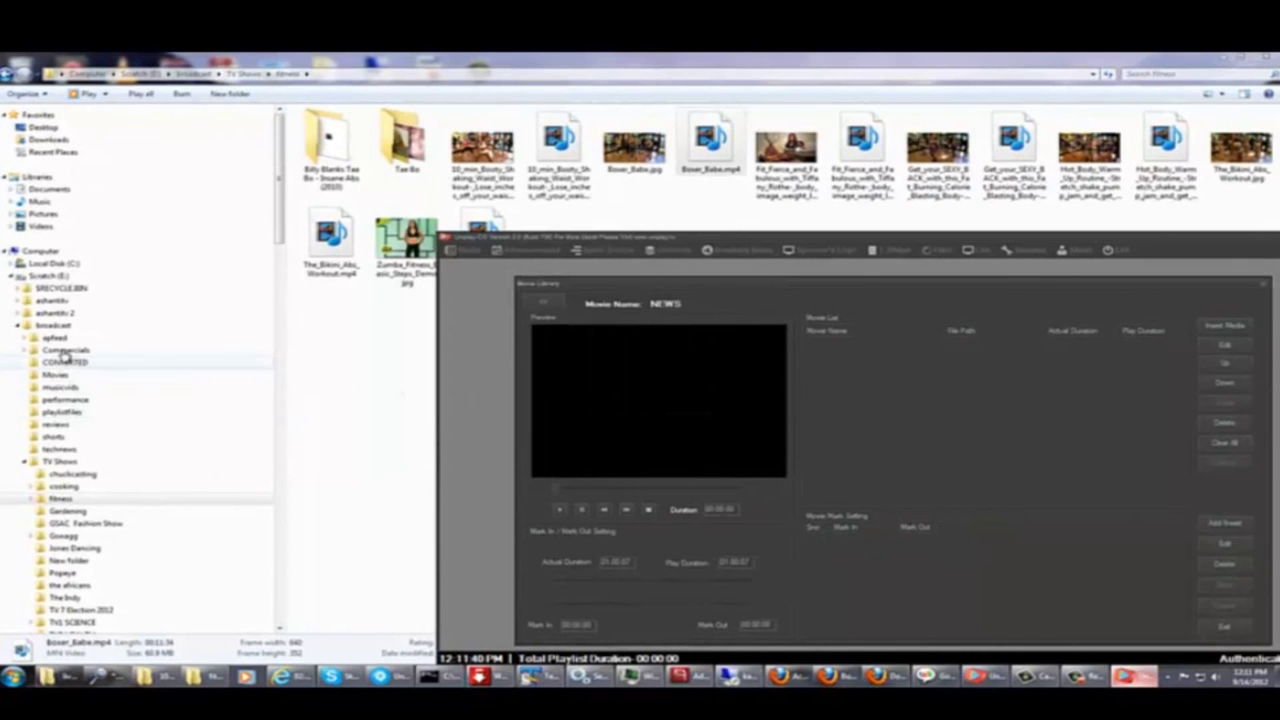
Open the apfeed folder, limit it to Windows Media Audio/Video files and show them as thumbnail icons.
click(60, 338)
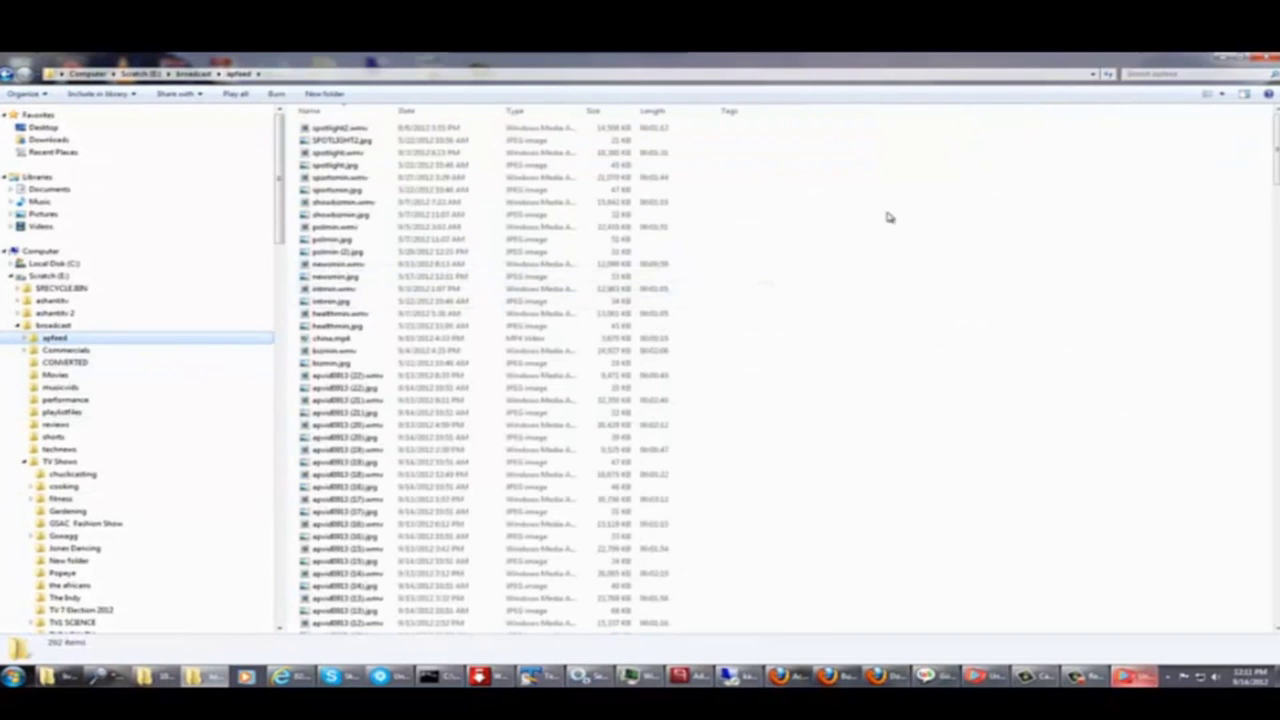
click(578, 112)
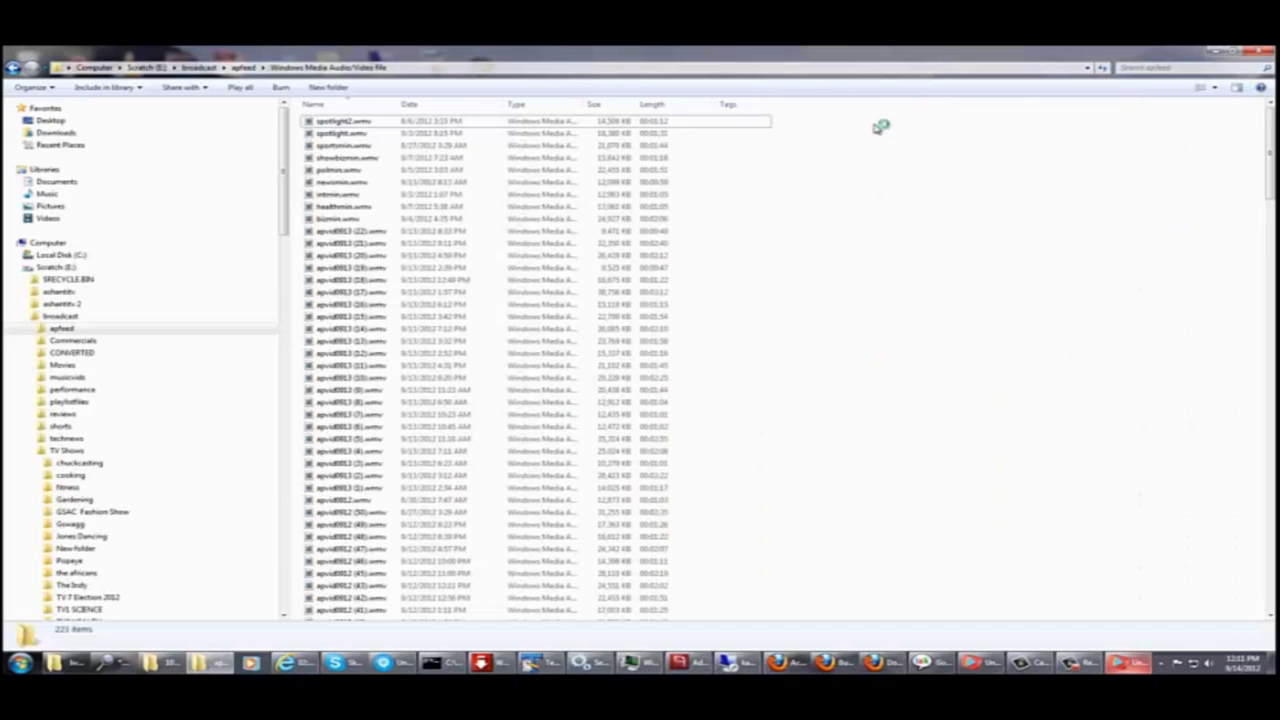
right_click(876, 126)
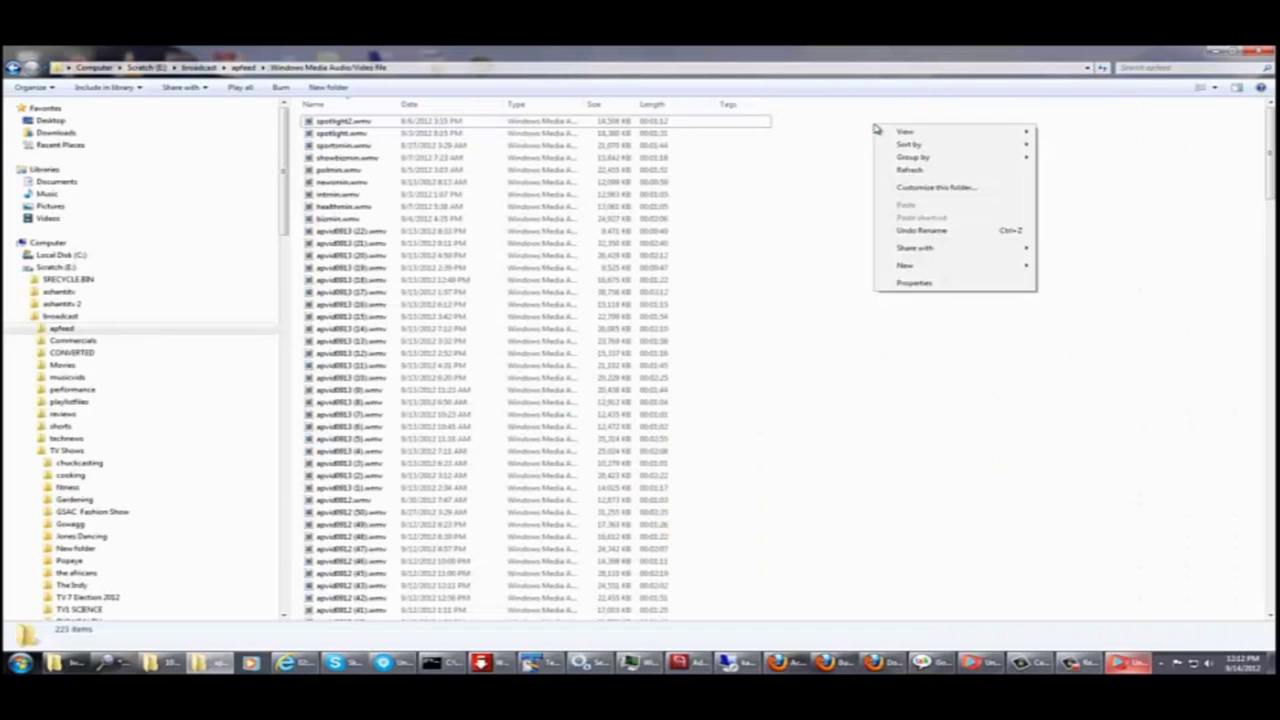
mouse_move(929, 135)
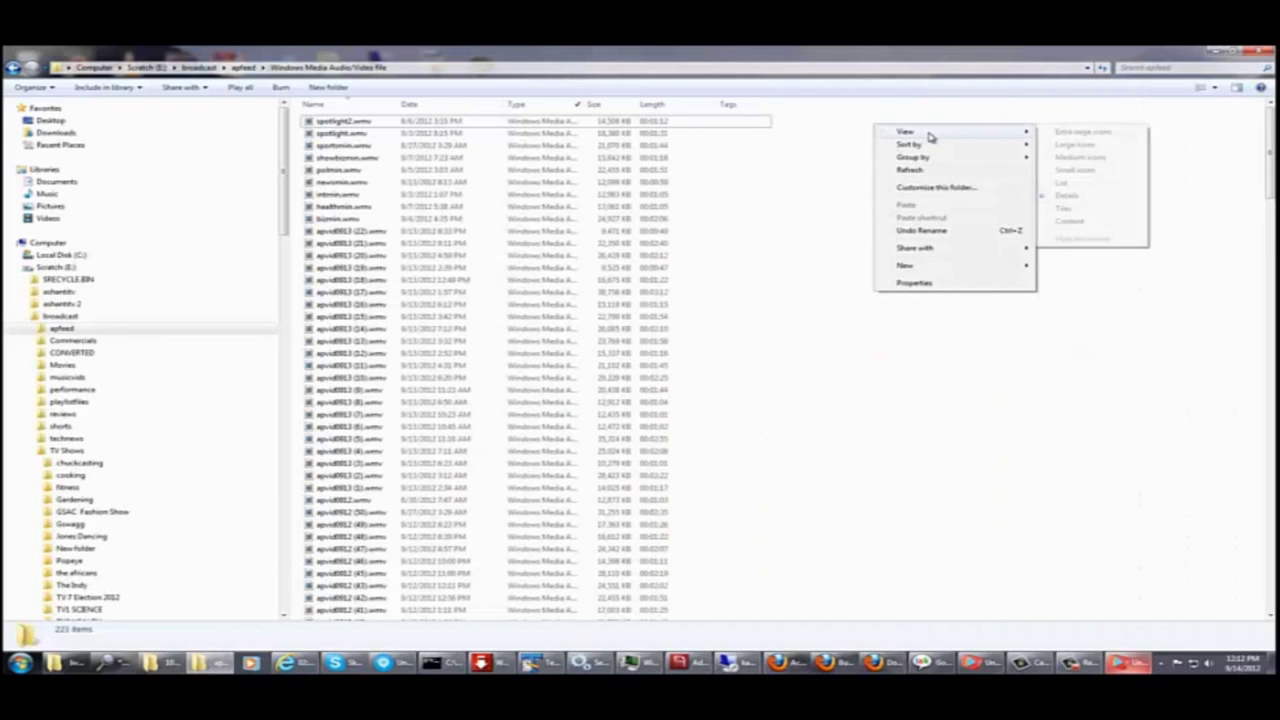
click(1066, 146)
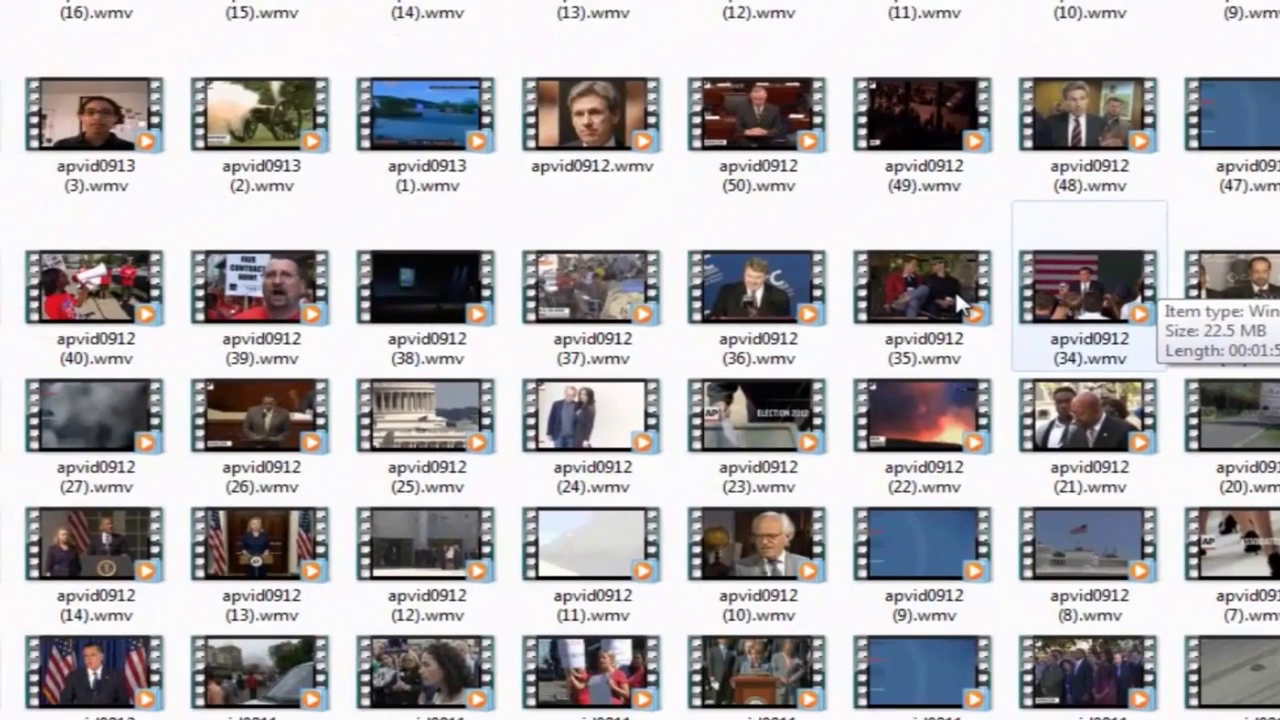
Select the news clips from apvid0913 (22).wmv through apvid0912 (33).wmv in the apfeed folder.
shift+click(524, 673)
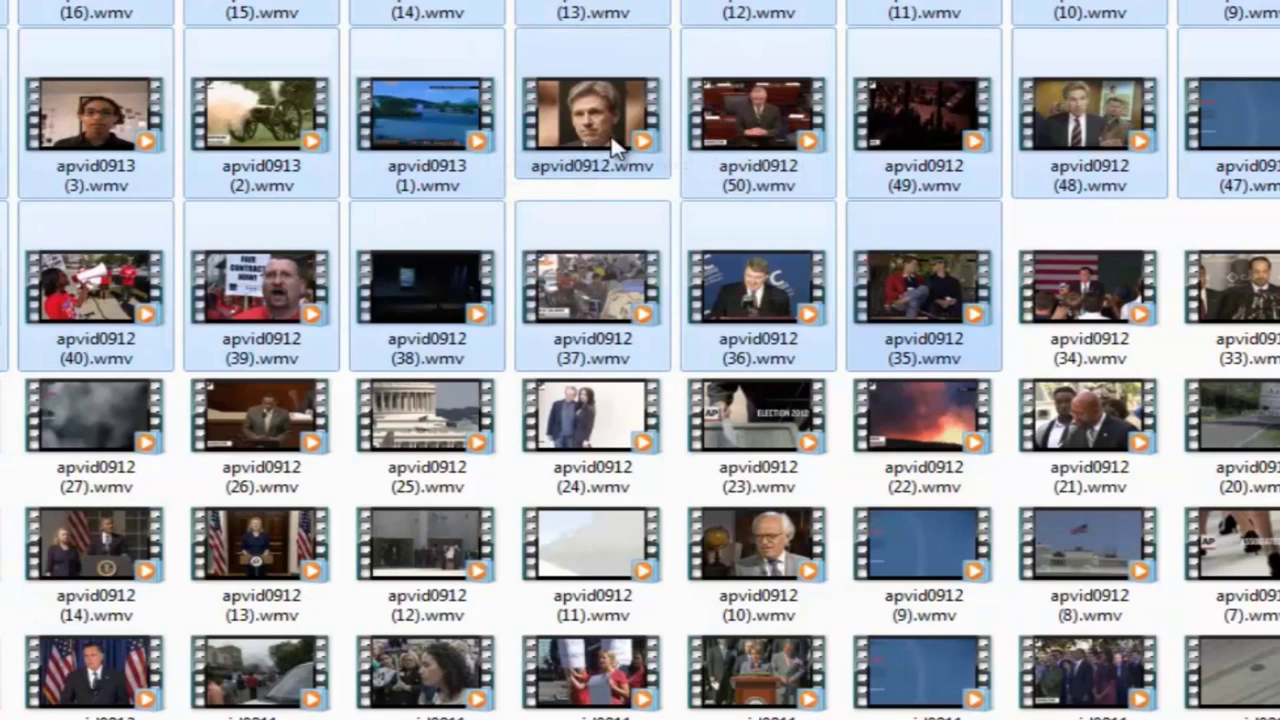
shift+click(108, 140)
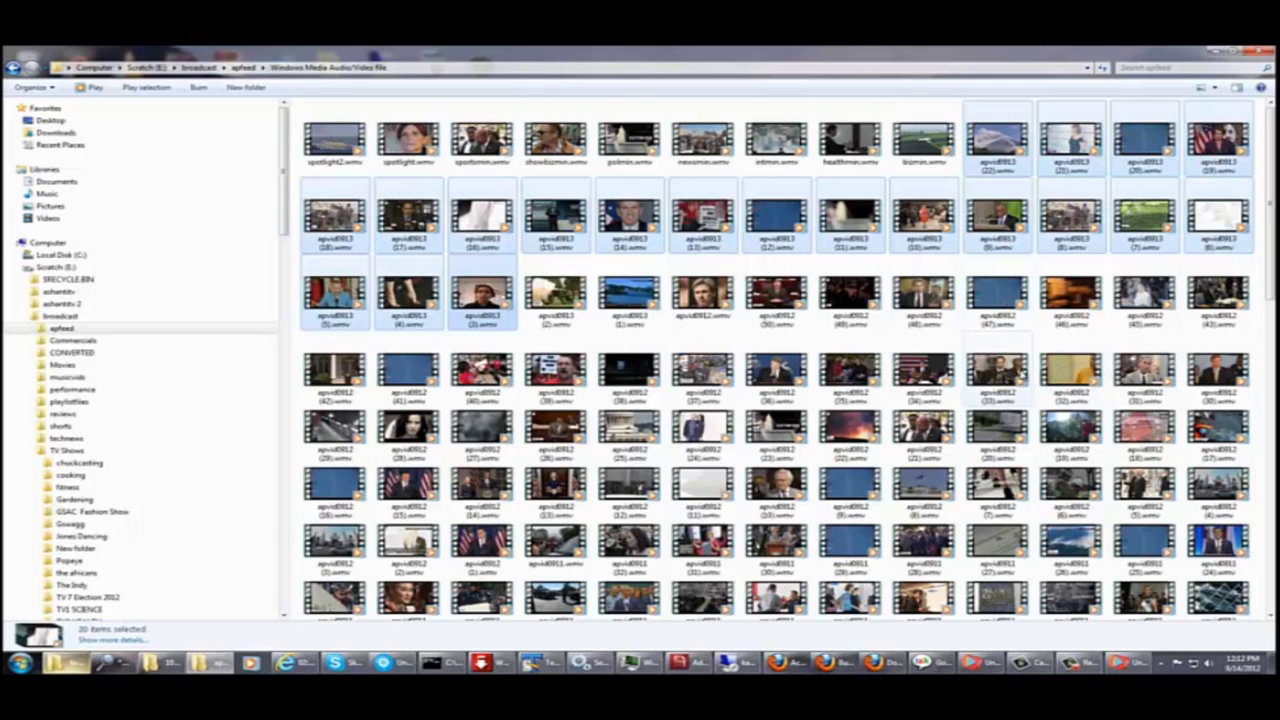
shift+click(997, 372)
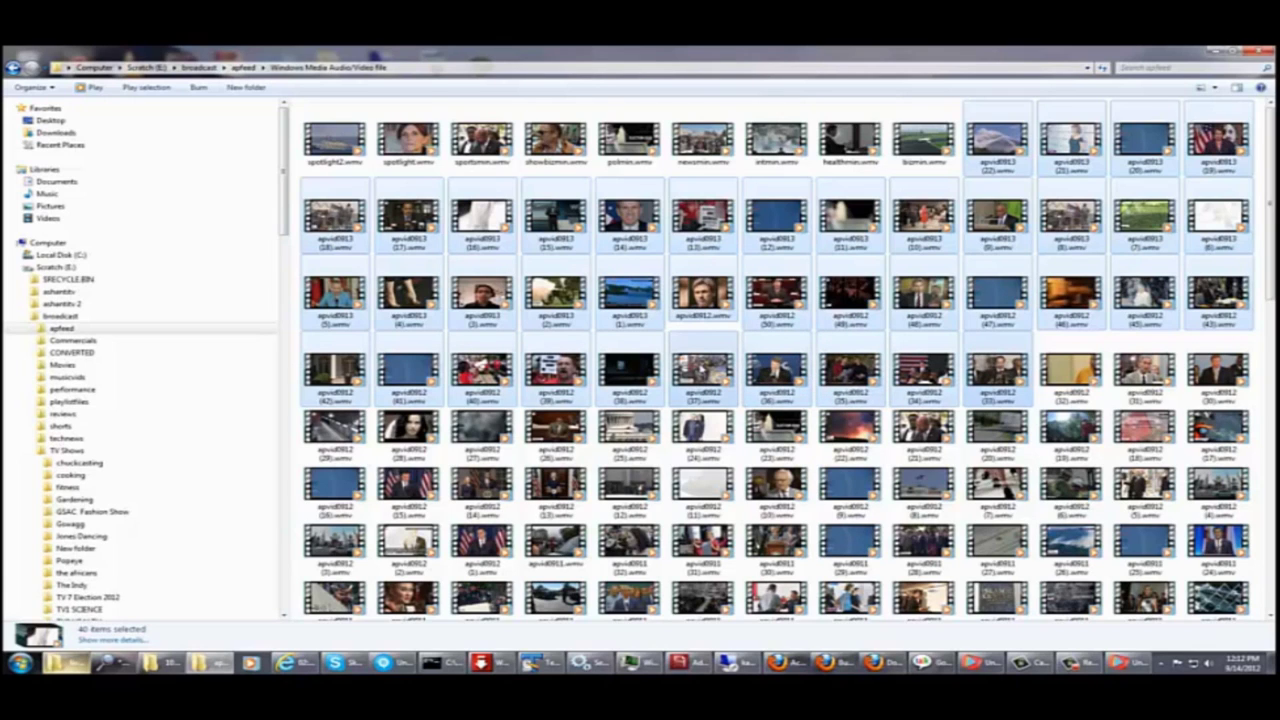
shift+click(634, 376)
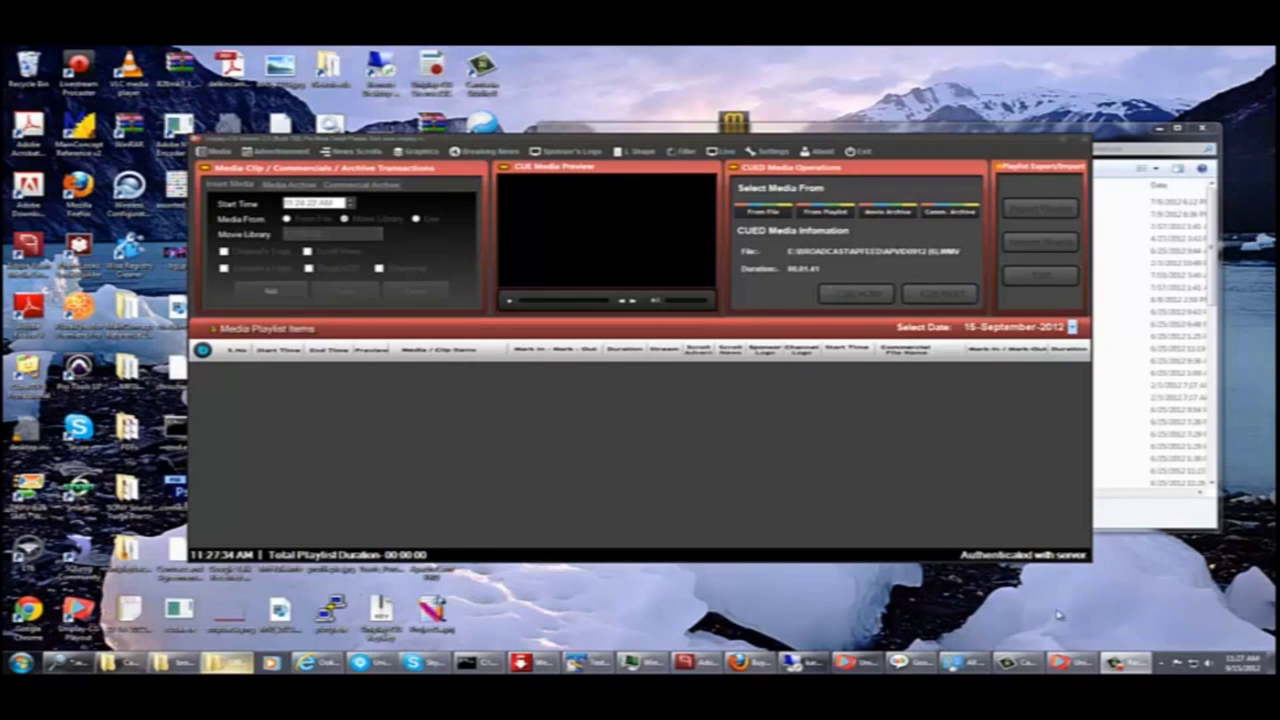
Arrange the Uniplay client alongside the broadcast folder and add wobble.mp4 to the empty 15-September-2012 playlist.
click(1126, 665)
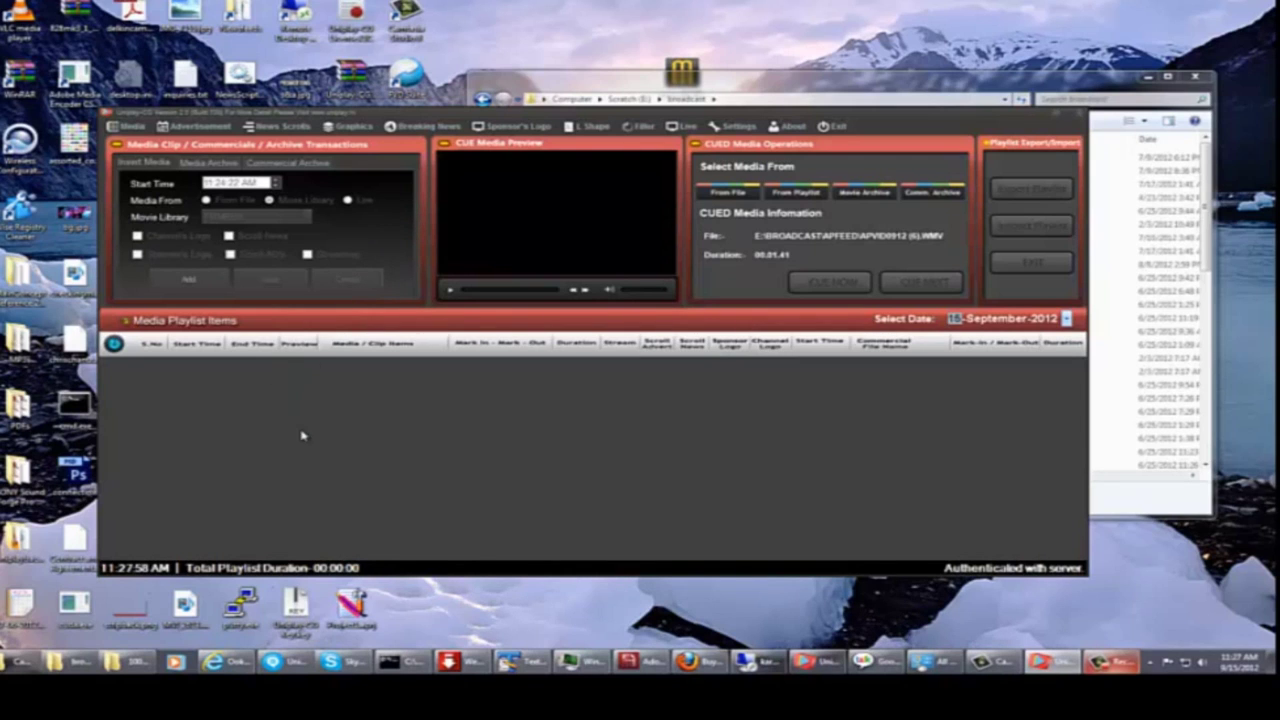
click(712, 120)
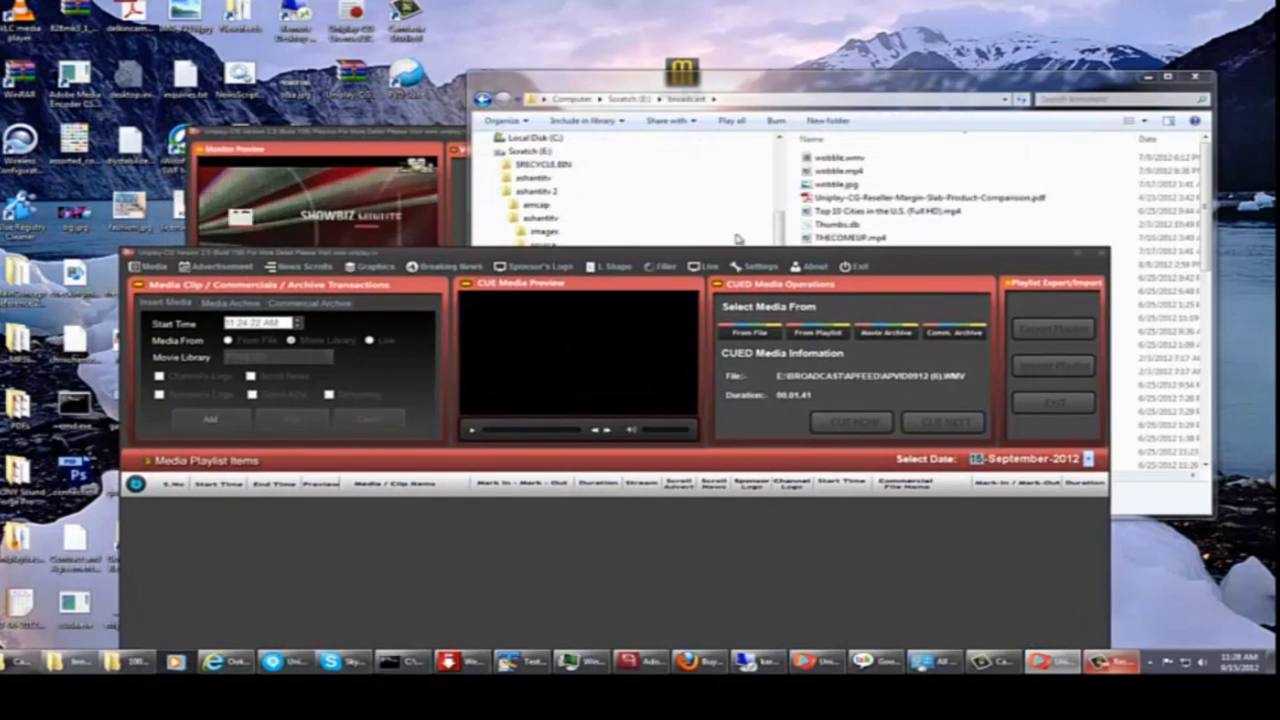
drag(757, 90, 751, 66)
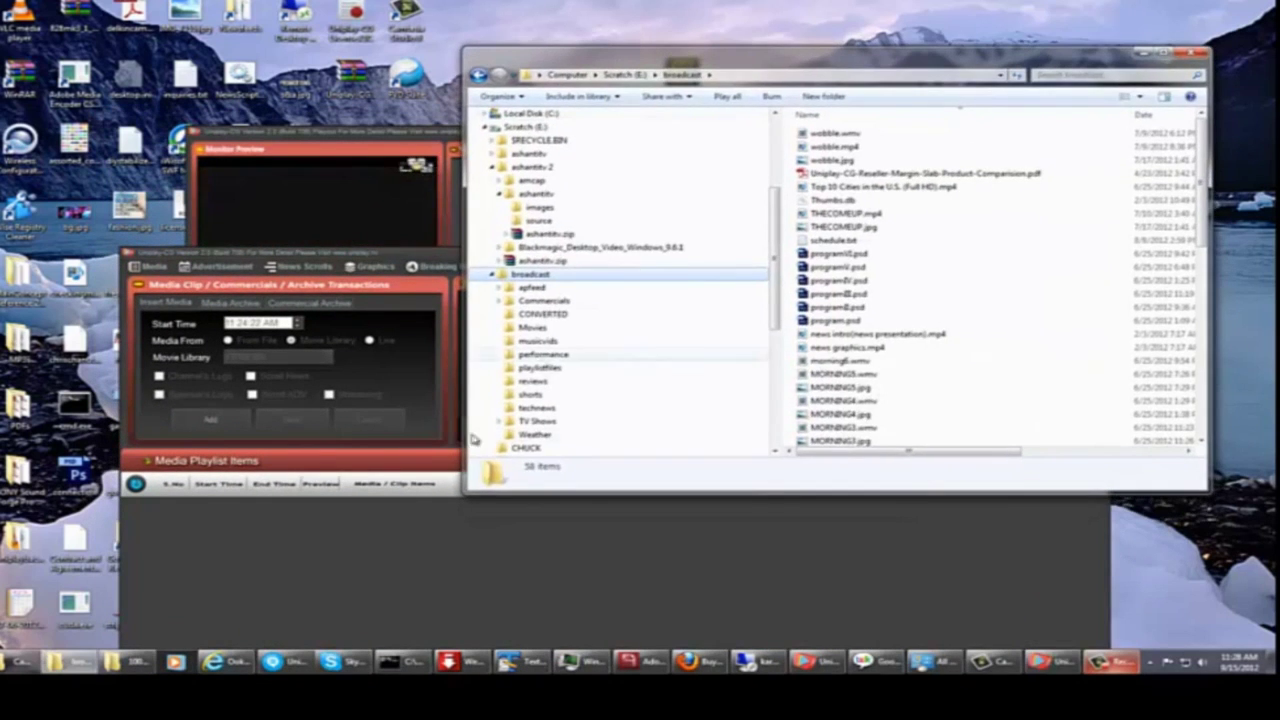
click(334, 560)
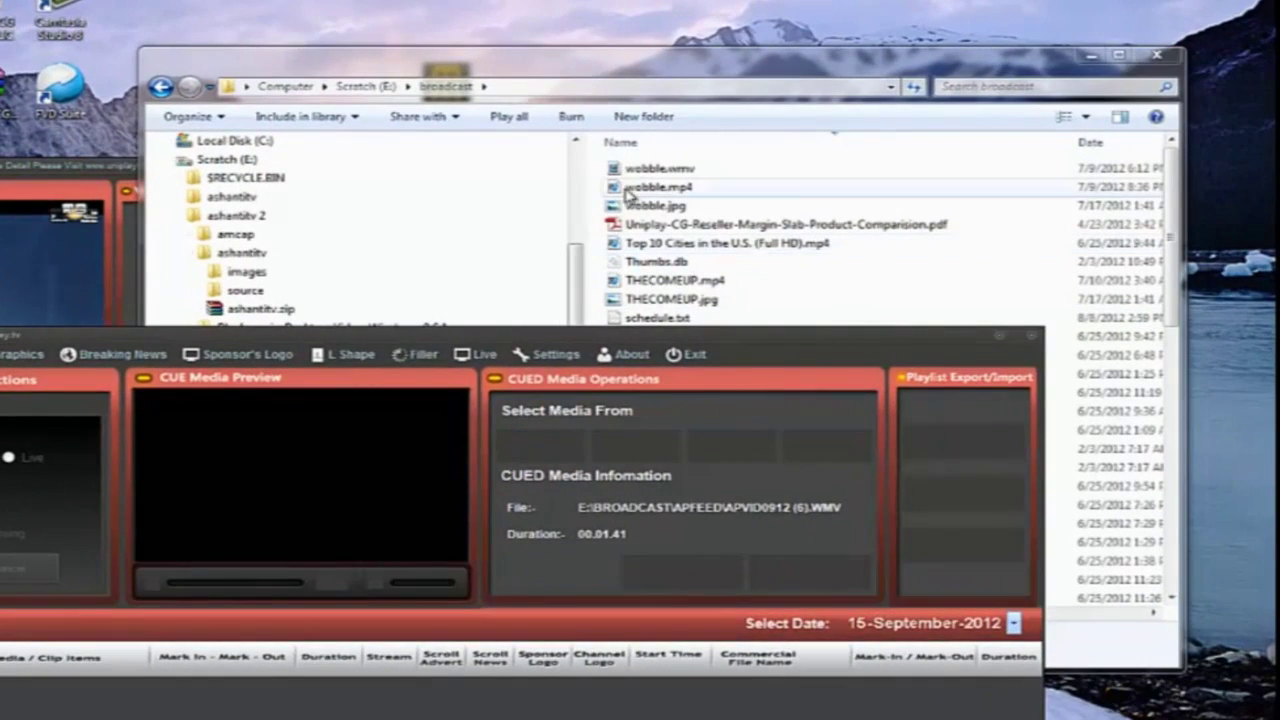
click(636, 185)
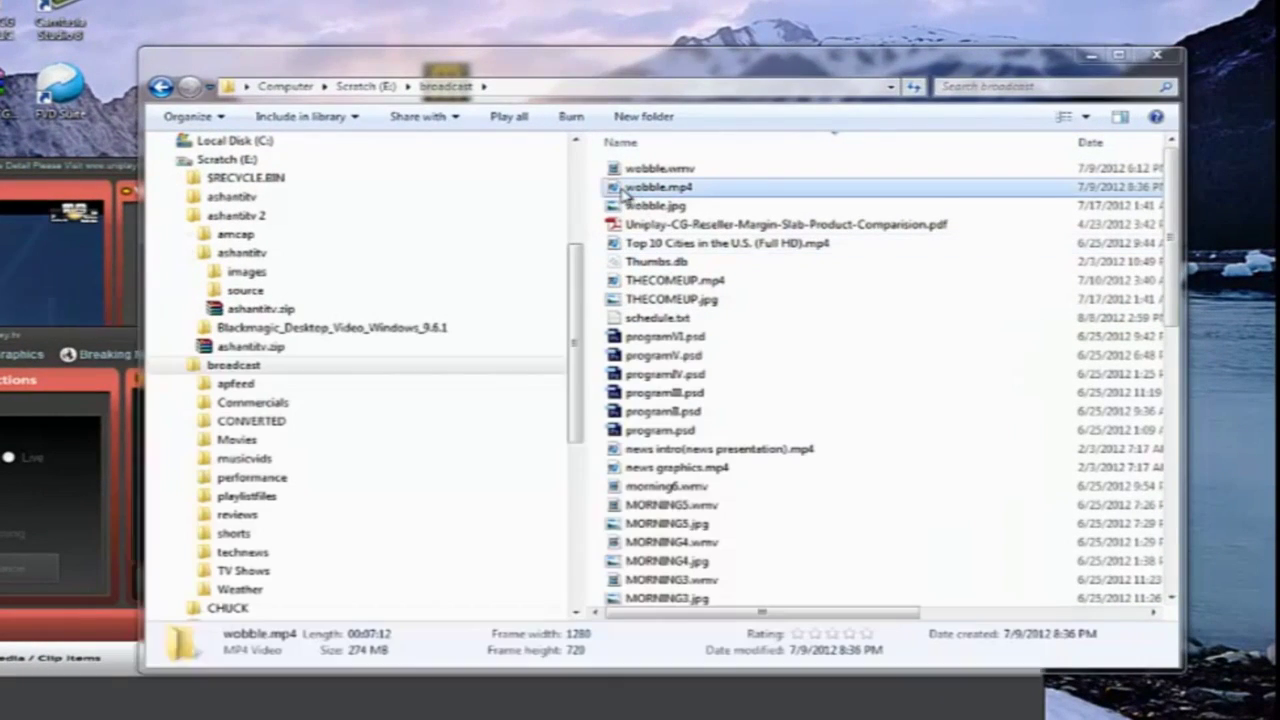
drag(618, 188, 400, 447)
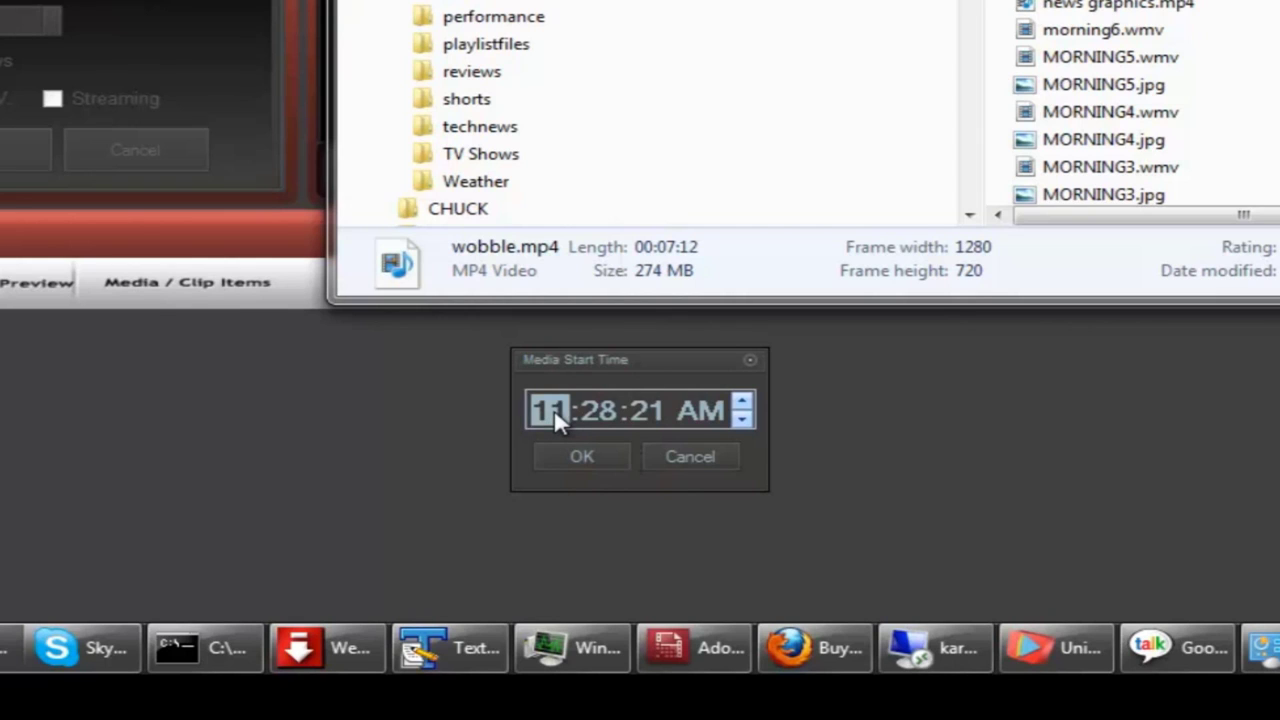
Set the media start time of wobble.mp4 to 12:00:00 PM and insert it as Normal Type media.
key(Up)
click(598, 410)
text(0)
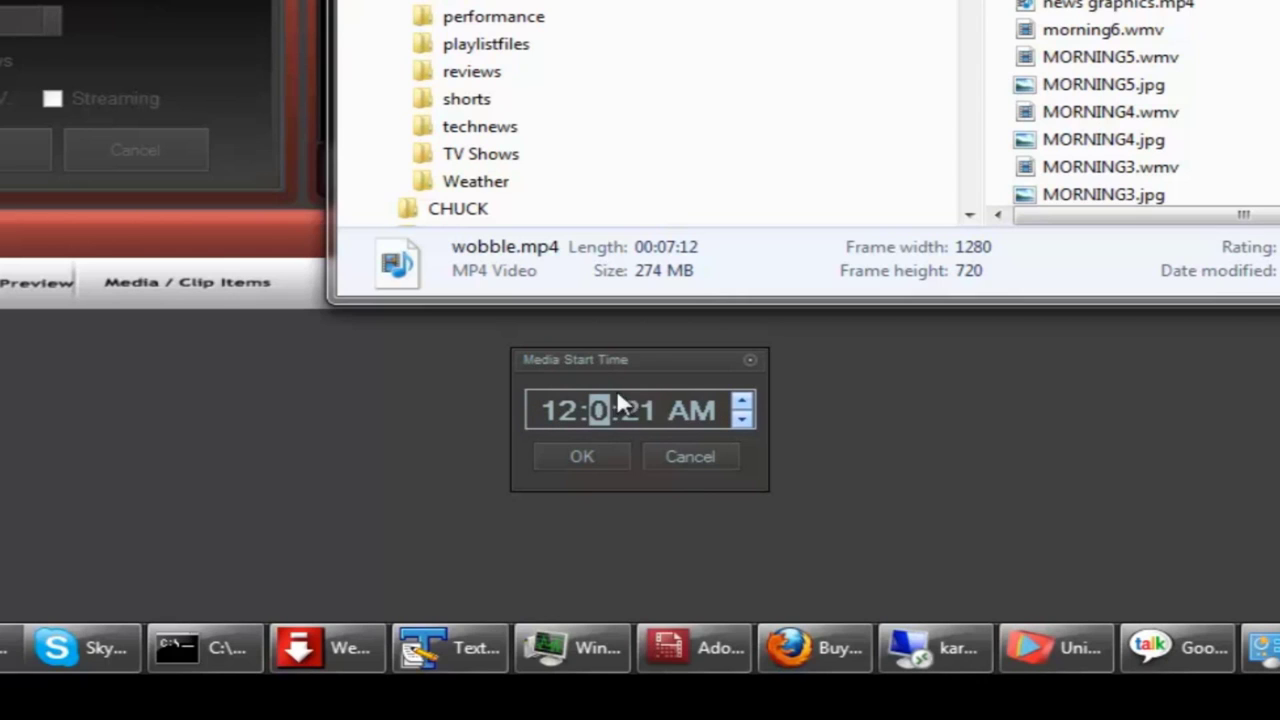
text(0:)
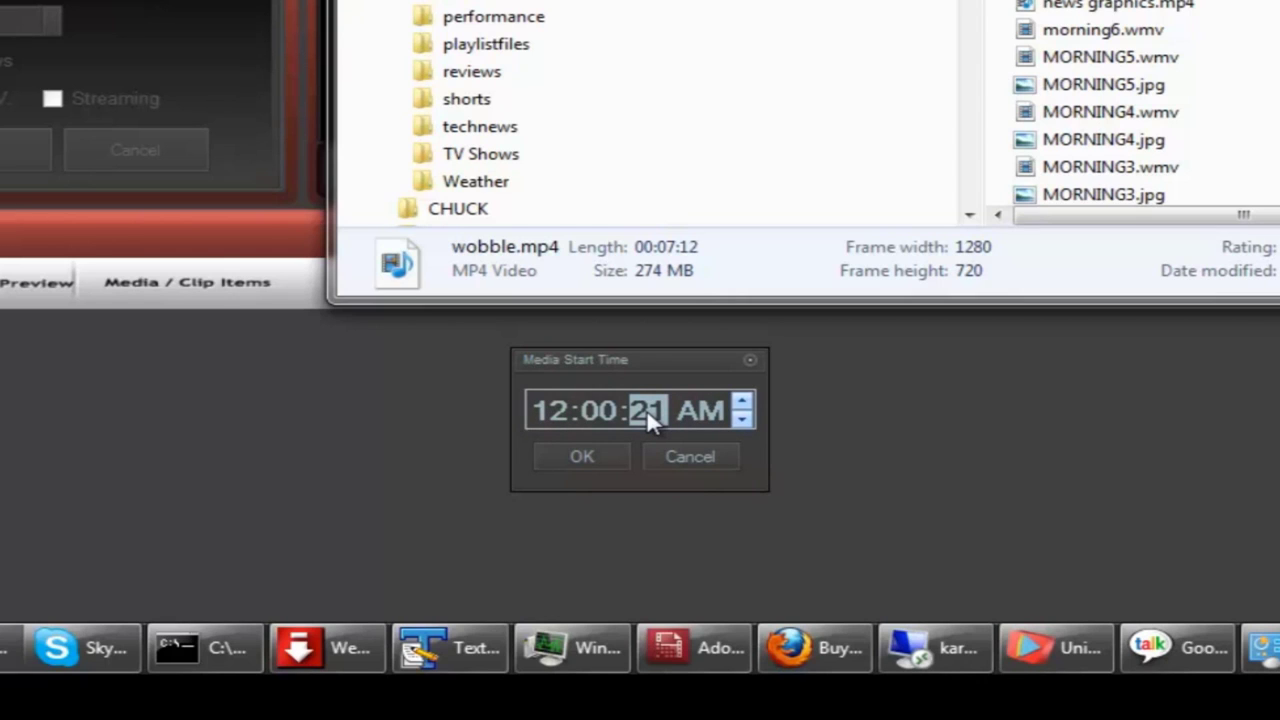
text(00)
click(742, 401)
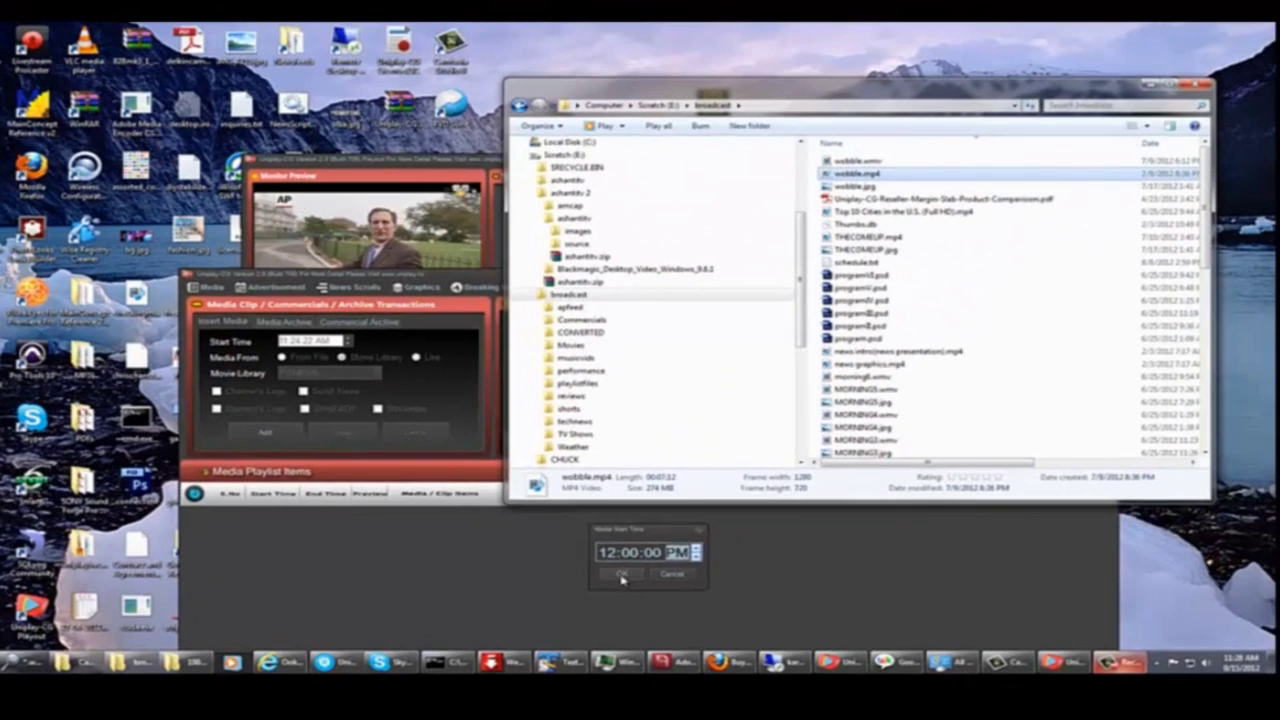
click(622, 576)
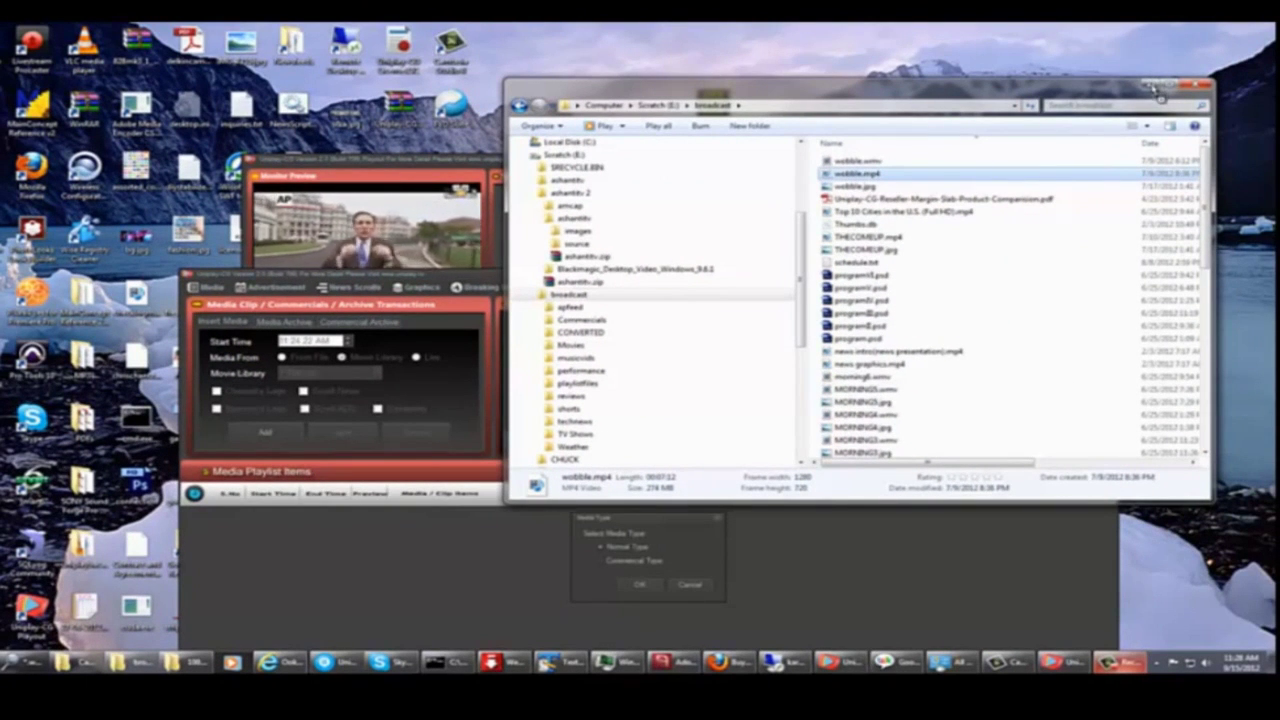
click(636, 588)
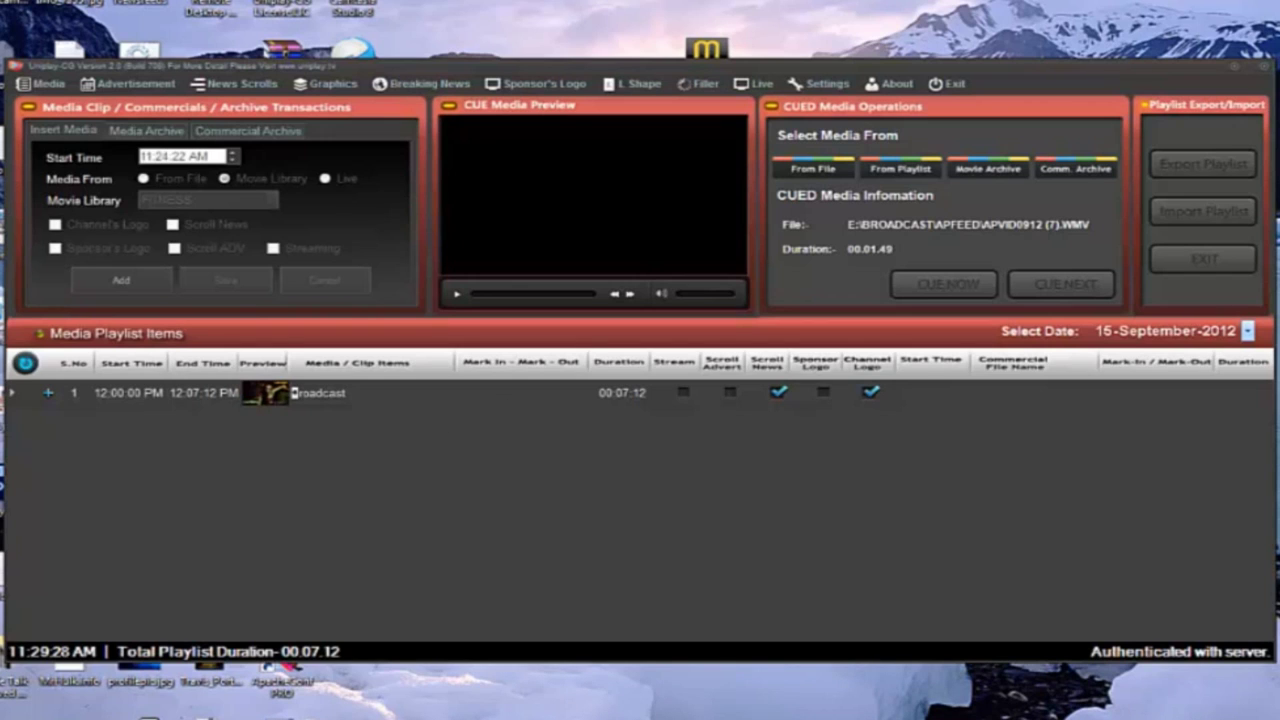
Look at the broadcast folder and the Movie Archive's movie entries, and return to the 15-September-2012 playlist.
click(114, 632)
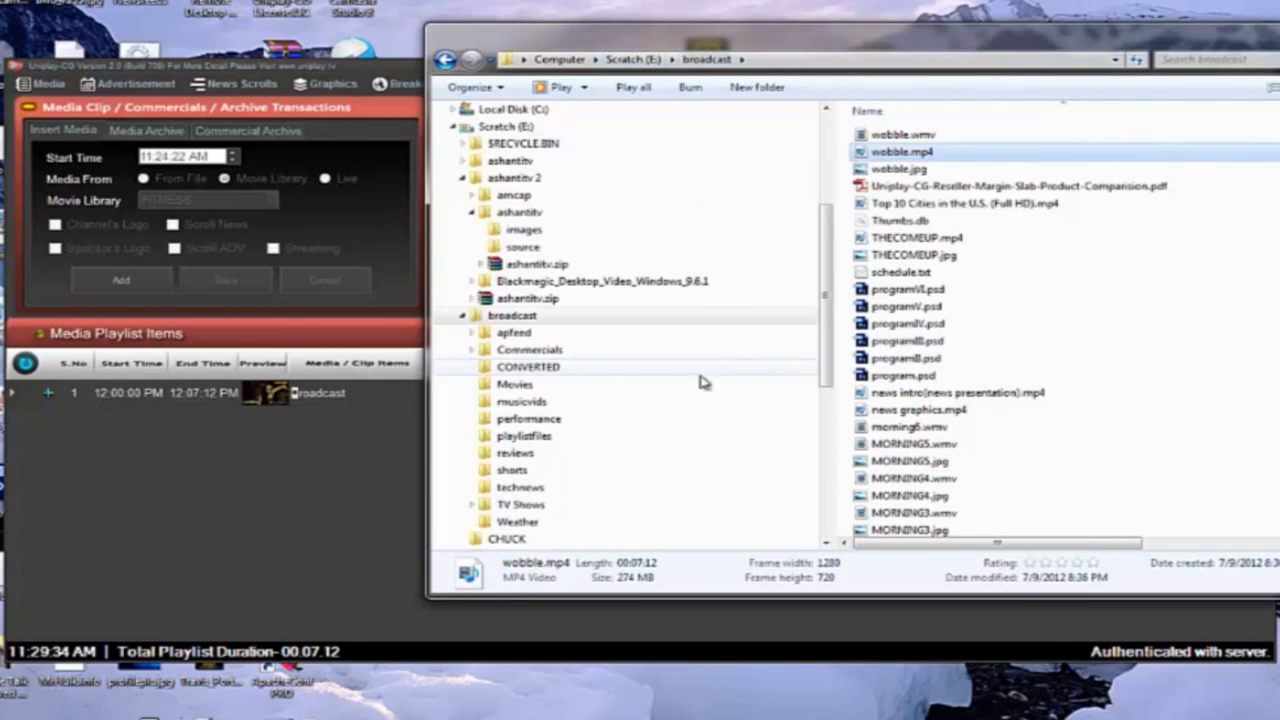
click(55, 85)
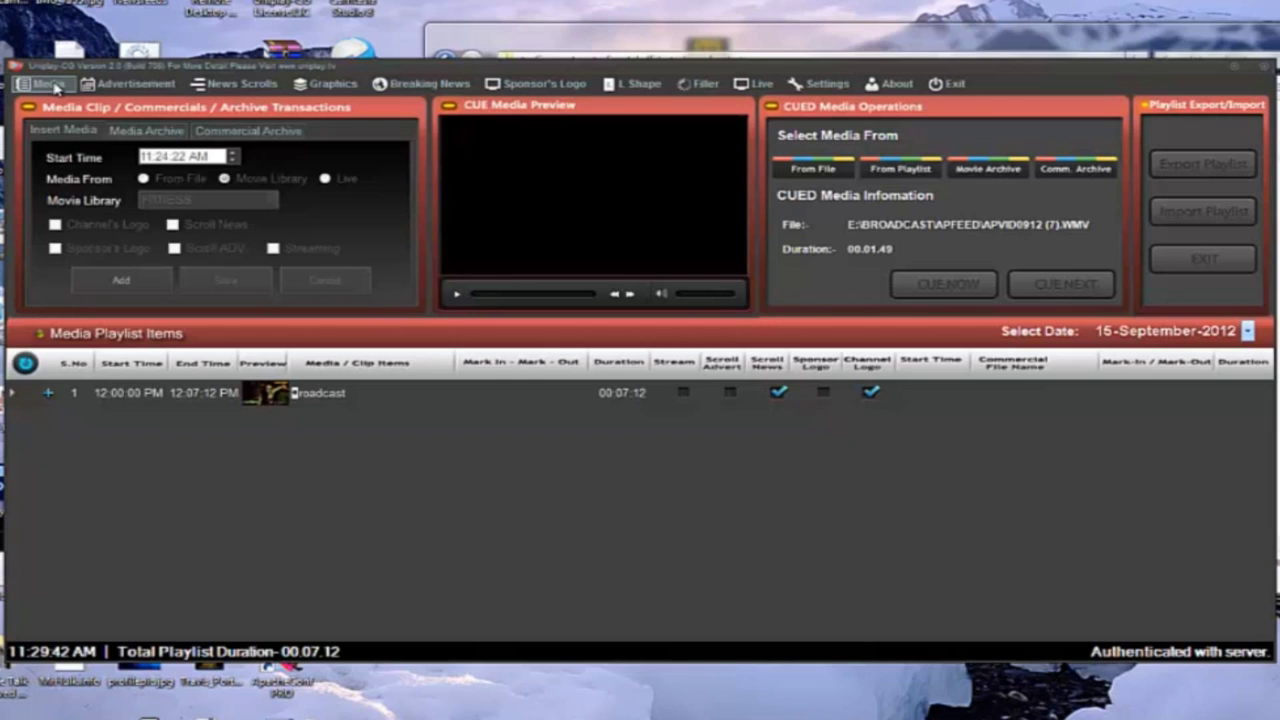
click(55, 85)
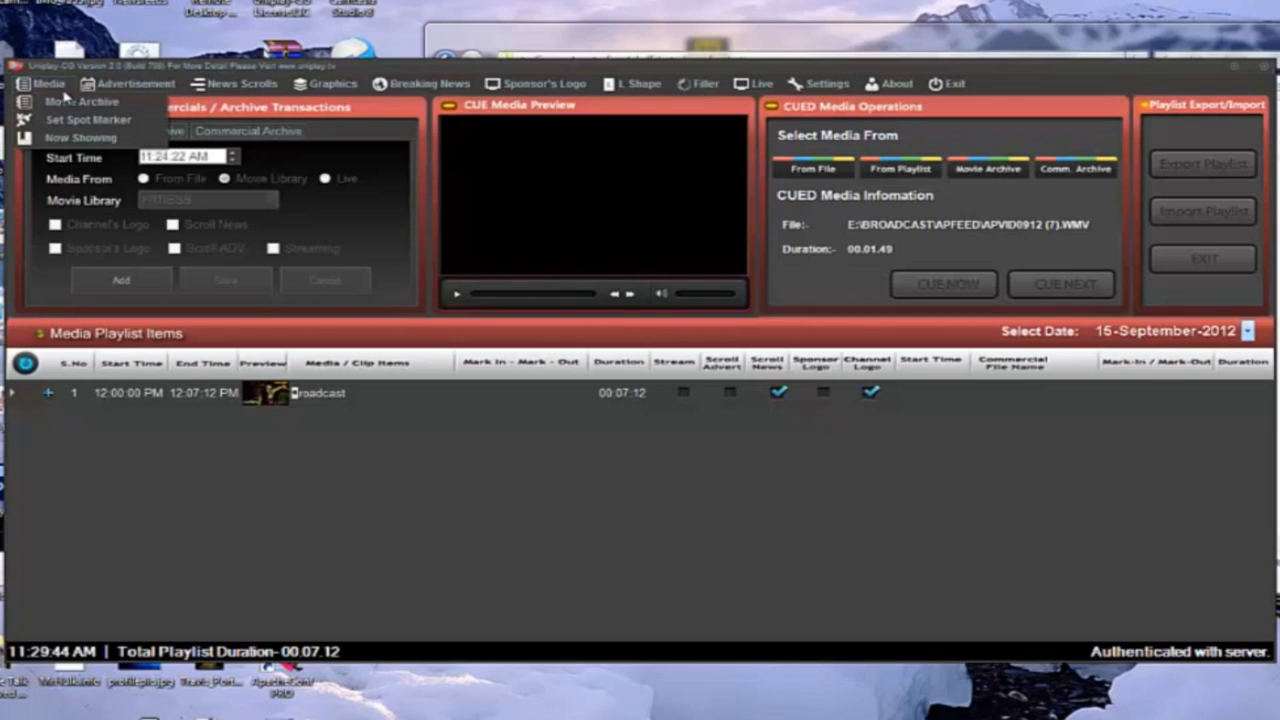
click(62, 104)
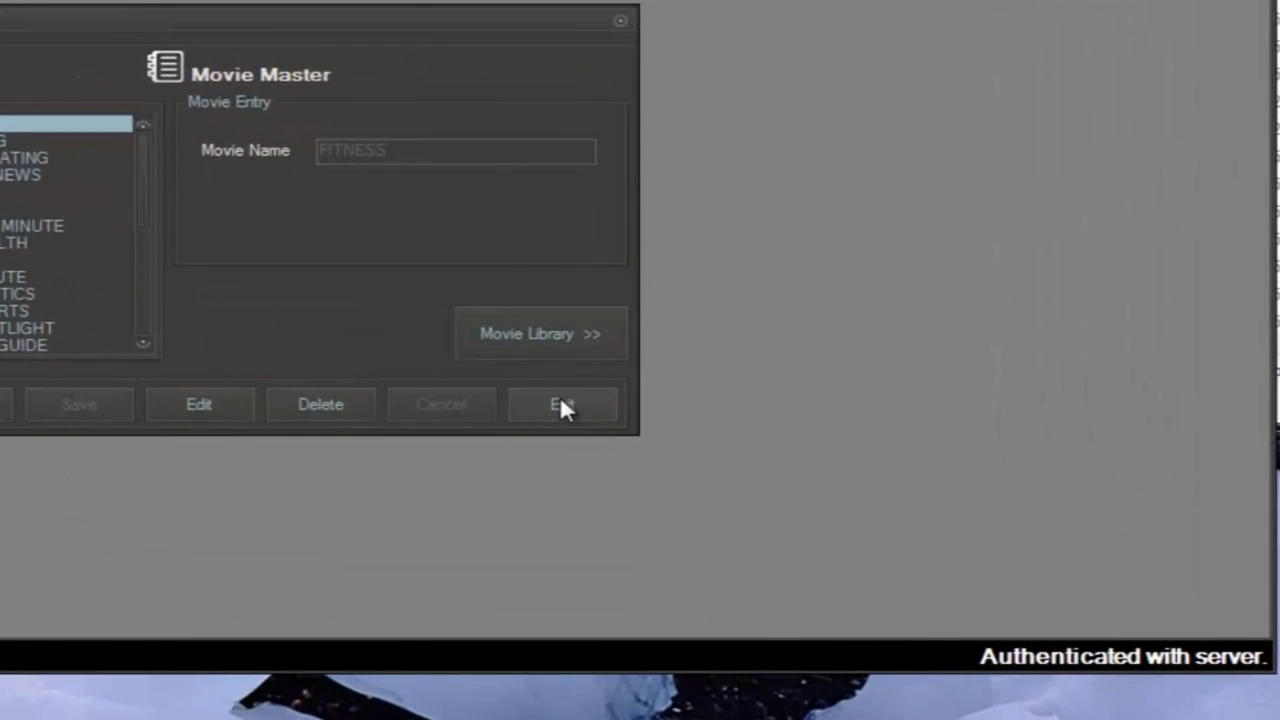
click(562, 402)
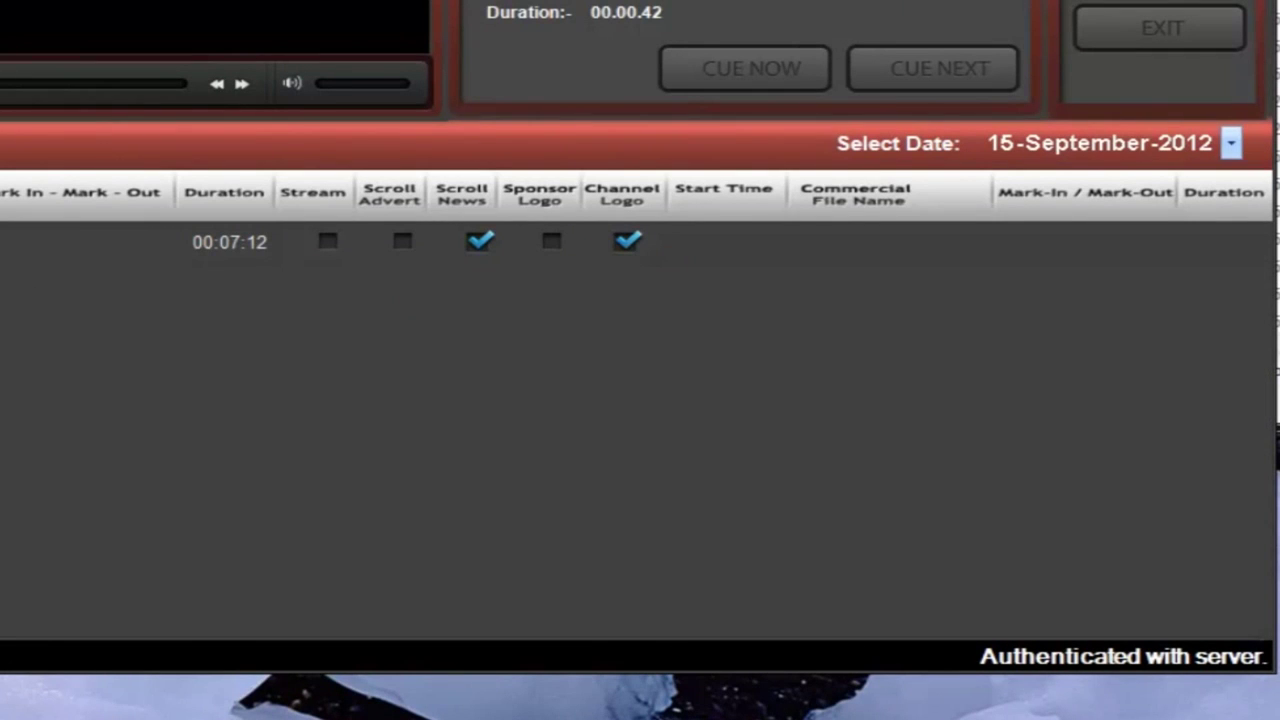
Clear the broadcast entry from the 15-September-2012 playlist by clearing the whole playlist.
right_click(117, 249)
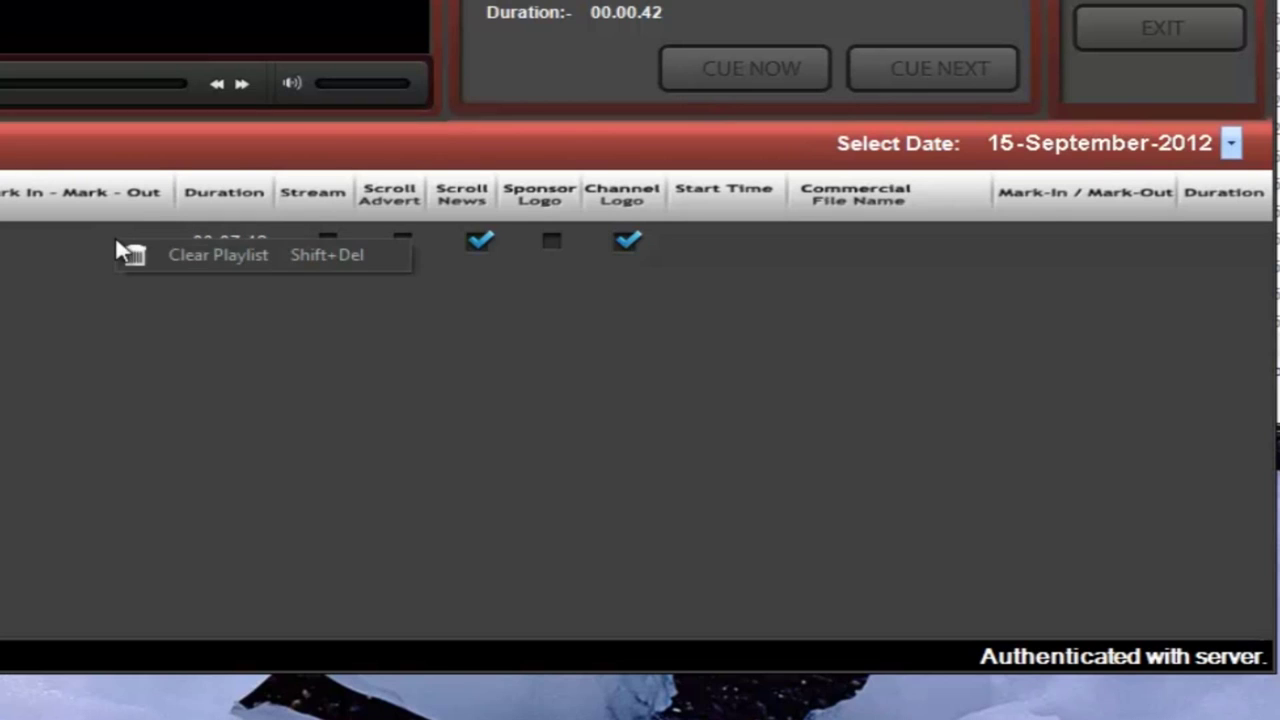
click(204, 251)
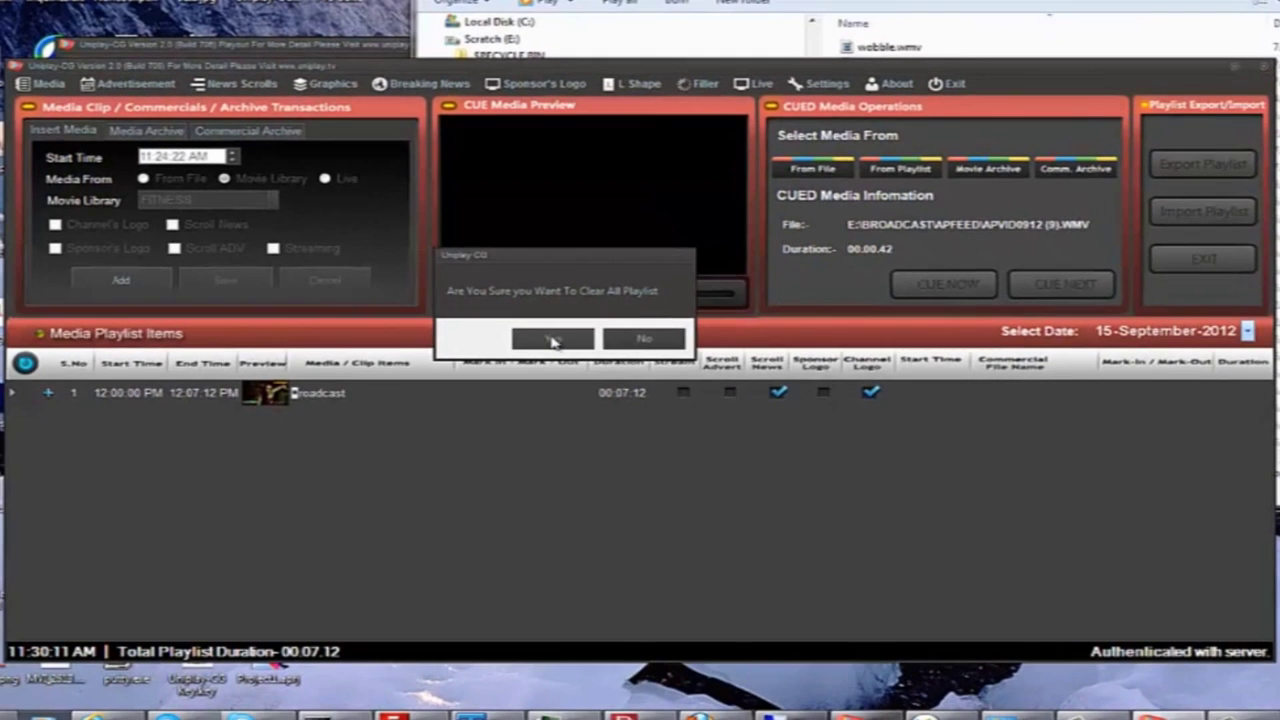
click(552, 341)
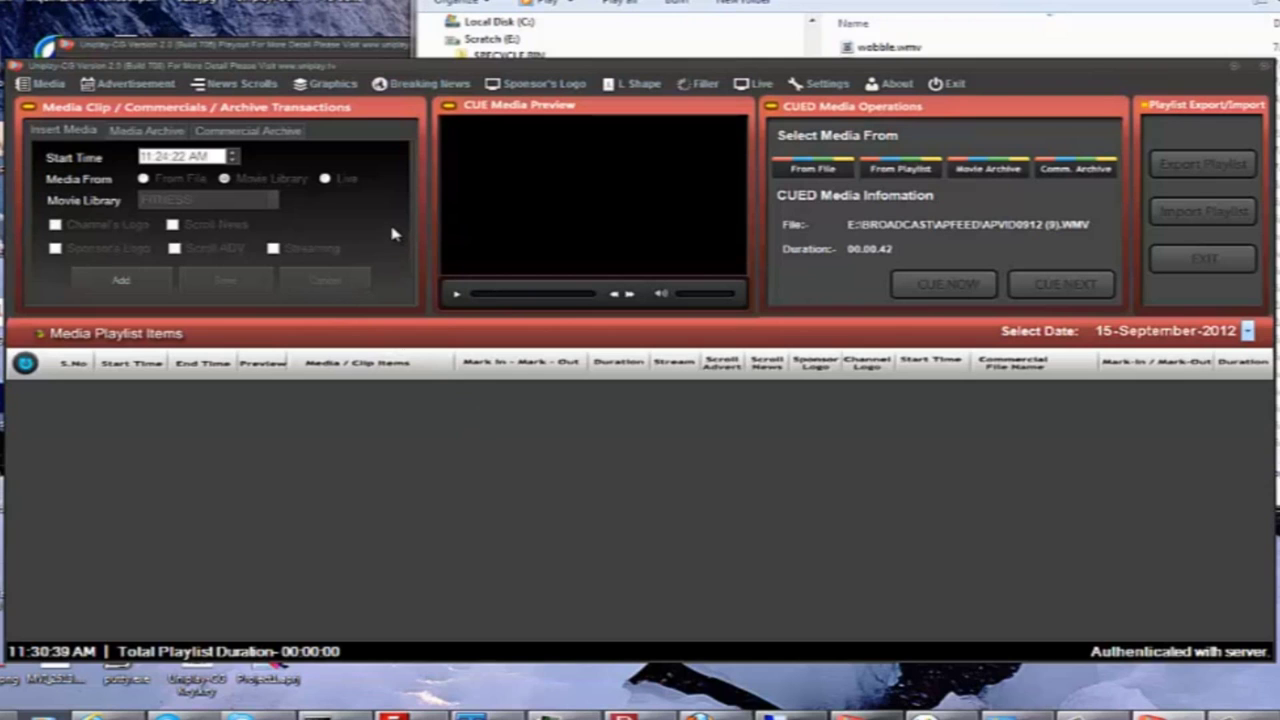
Add the NEWS movie library to the empty playlist with a start time of 12:00:00 PM.
click(128, 284)
click(166, 158)
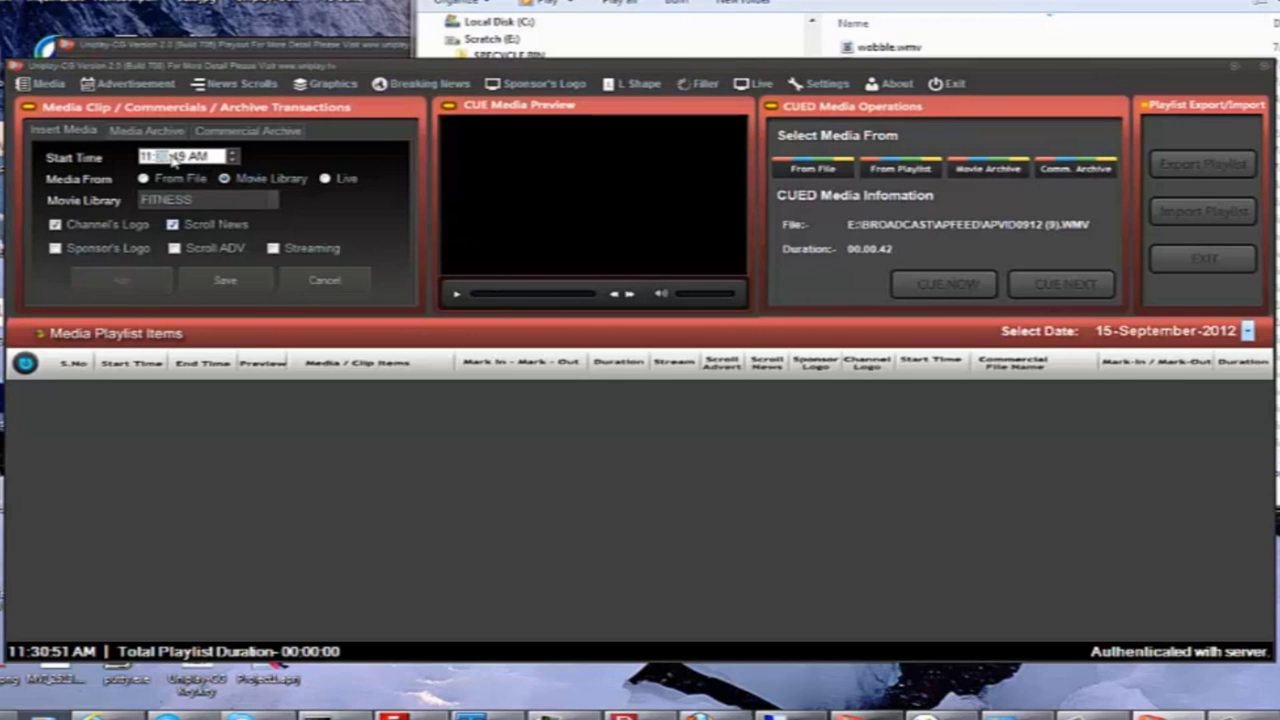
click(157, 158)
text(12:00)
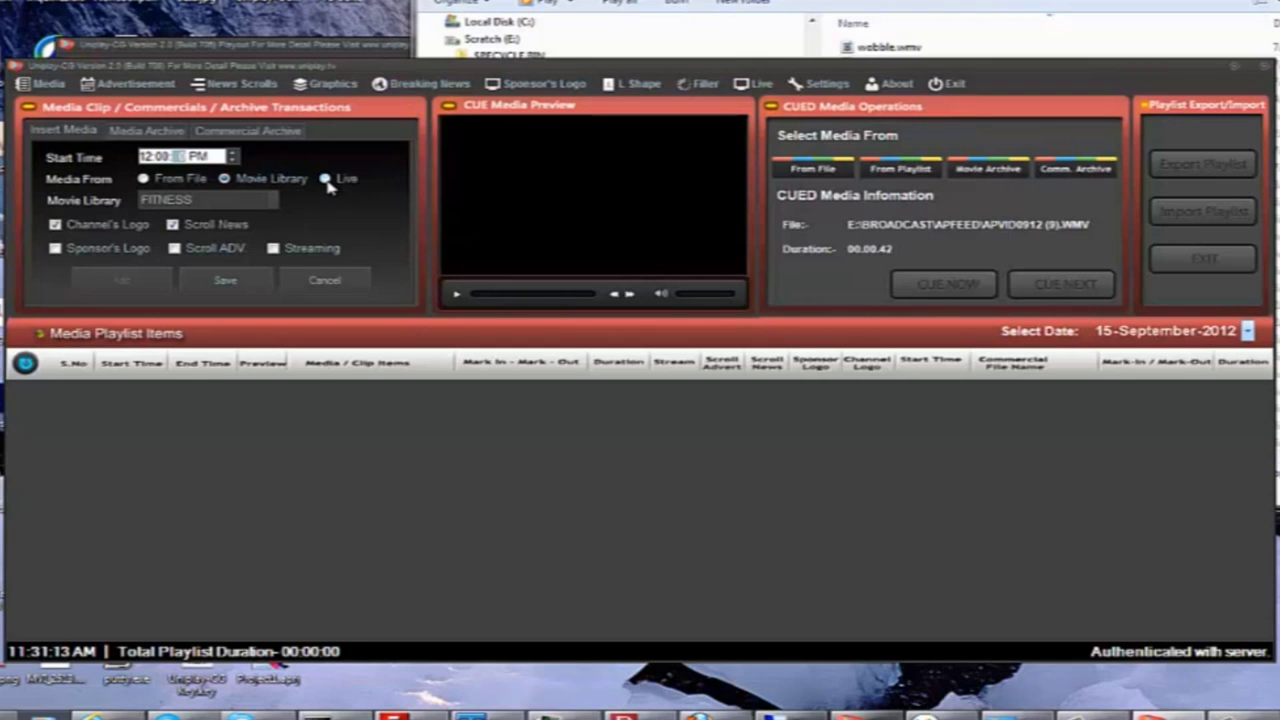
click(270, 204)
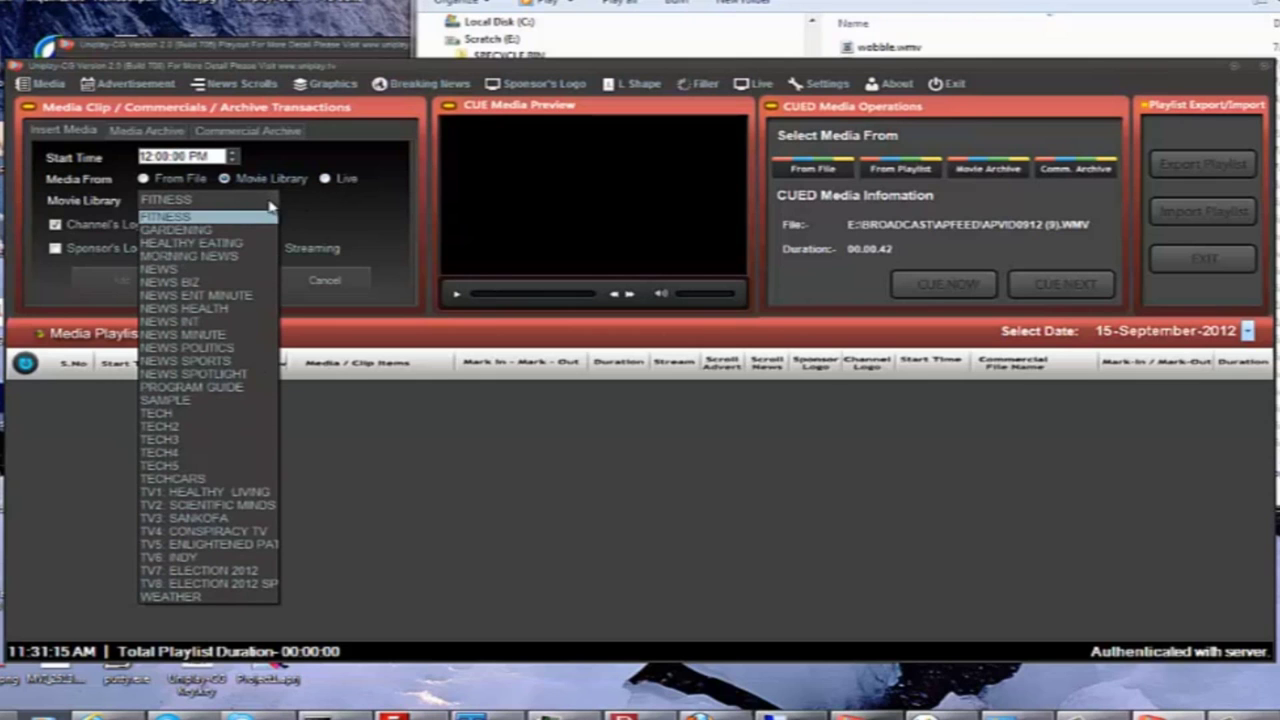
click(193, 273)
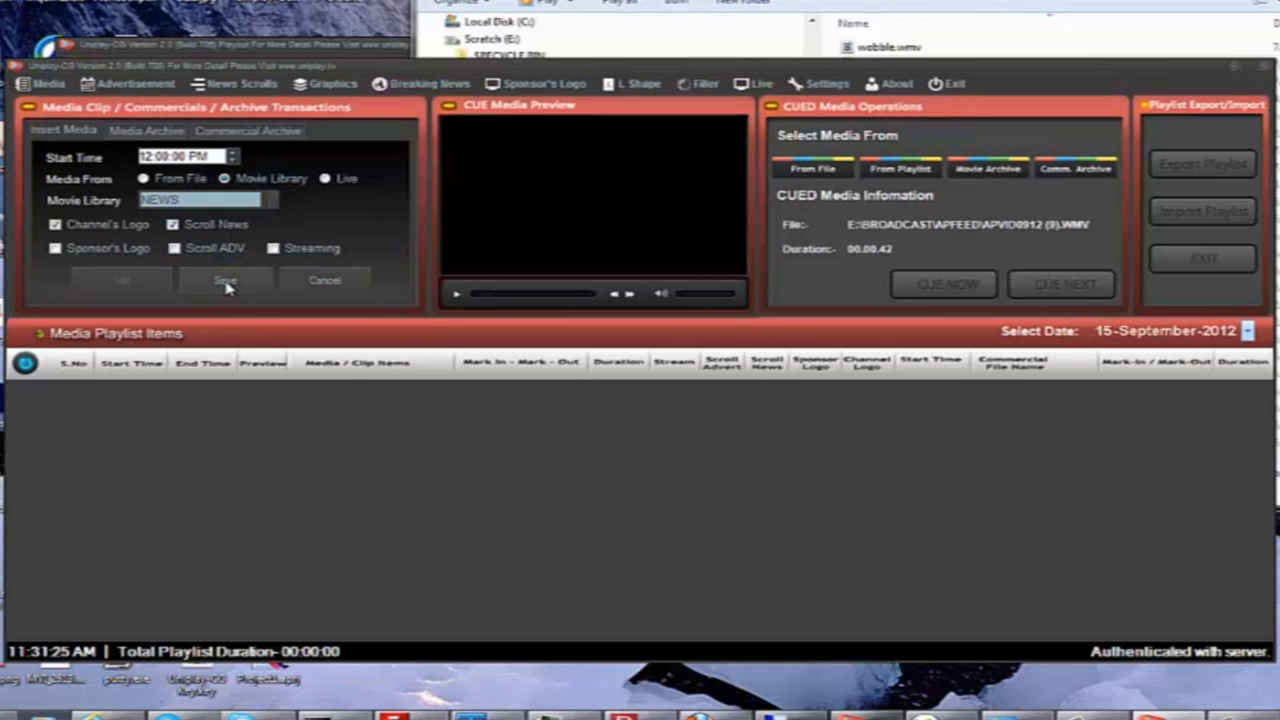
click(226, 285)
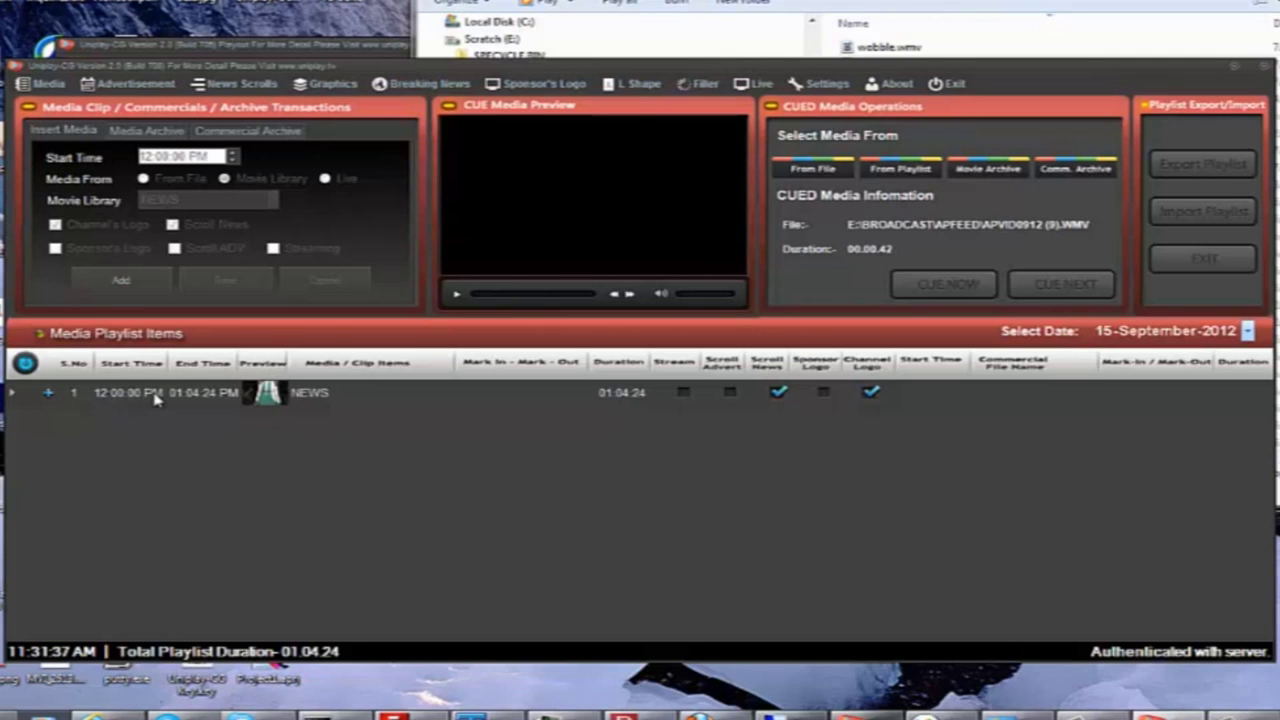
Add the FITNESS movie library to the playlist twice after NEWS, keeping the proposed start times.
click(136, 288)
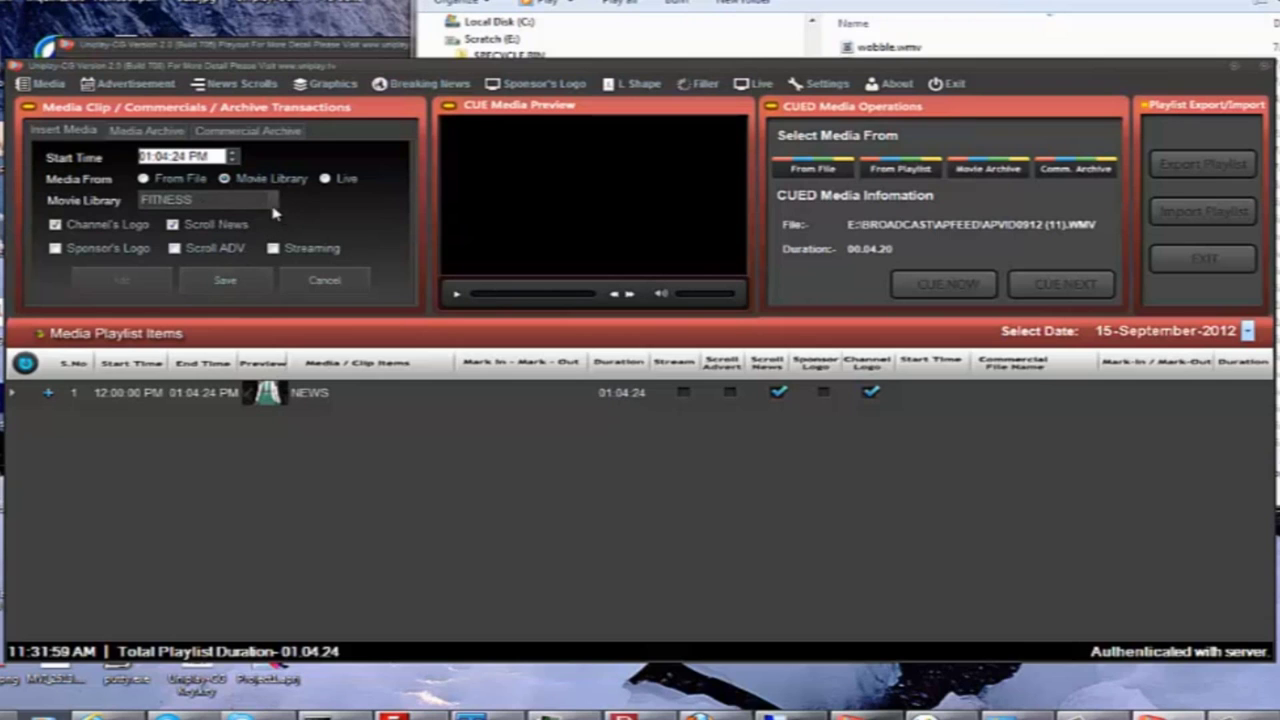
click(226, 283)
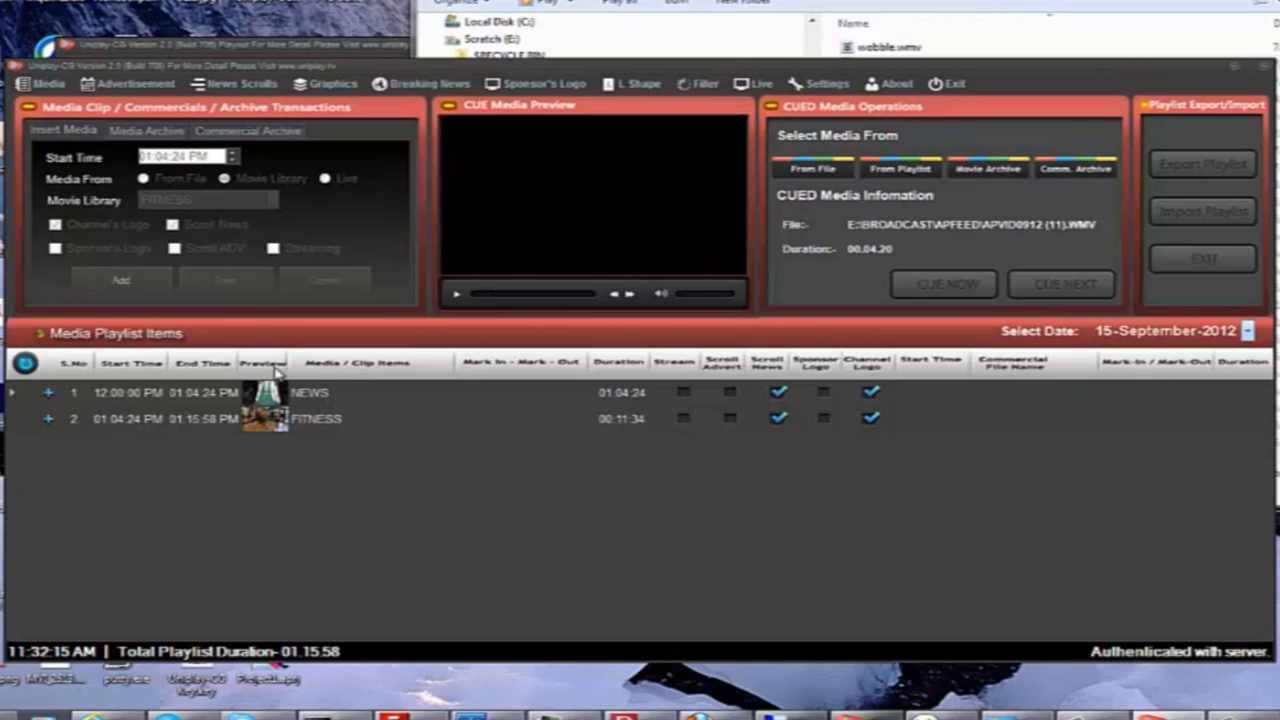
click(134, 283)
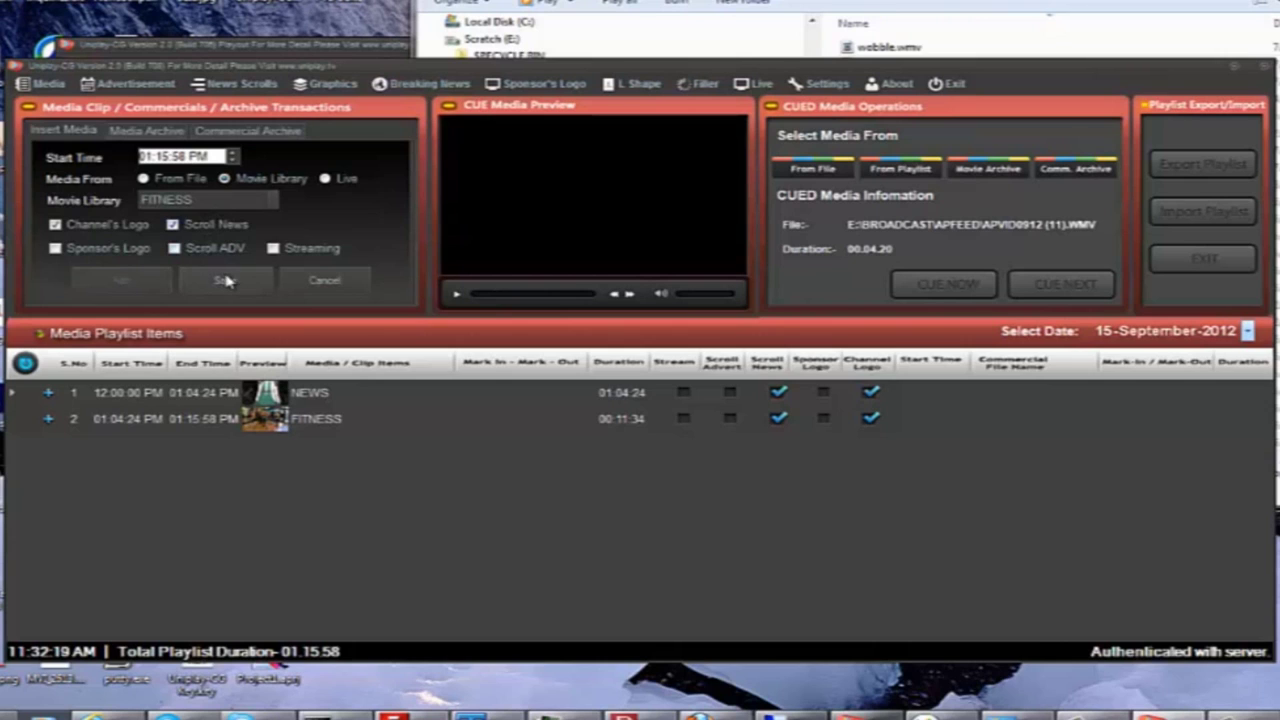
click(226, 281)
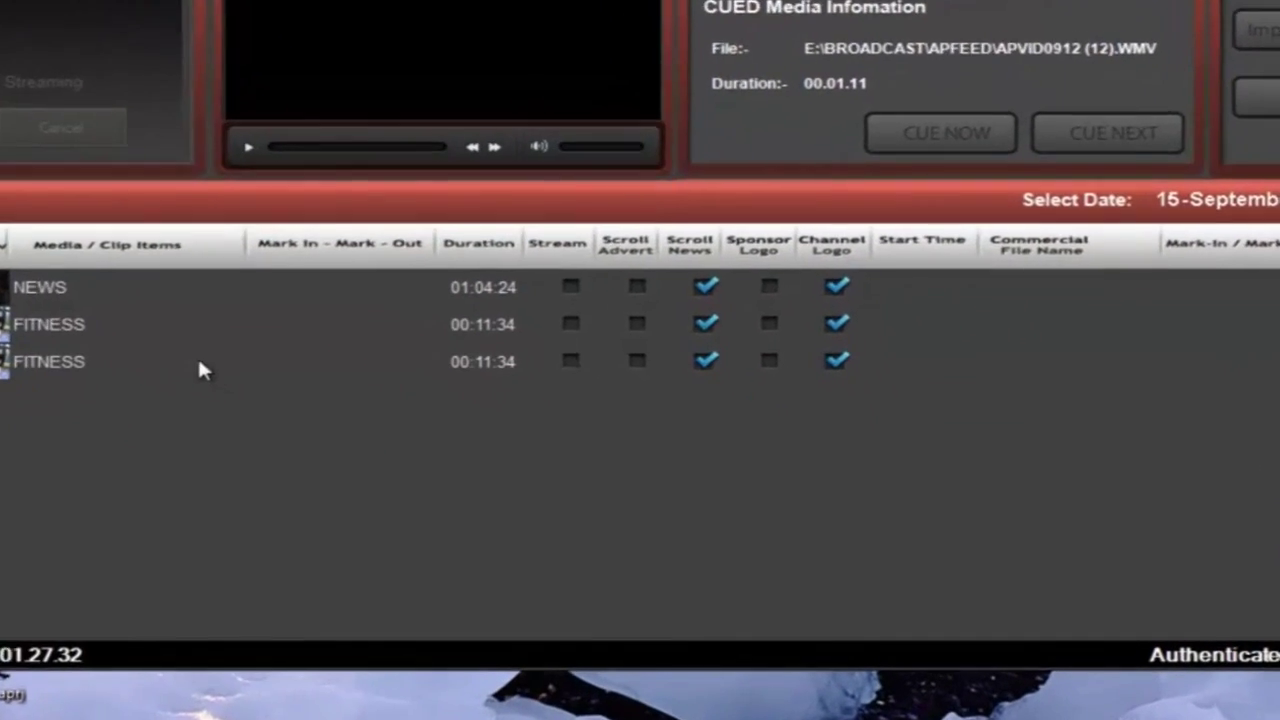
Move the last FITNESS item in the playlist up above the other FITNESS item.
click(425, 450)
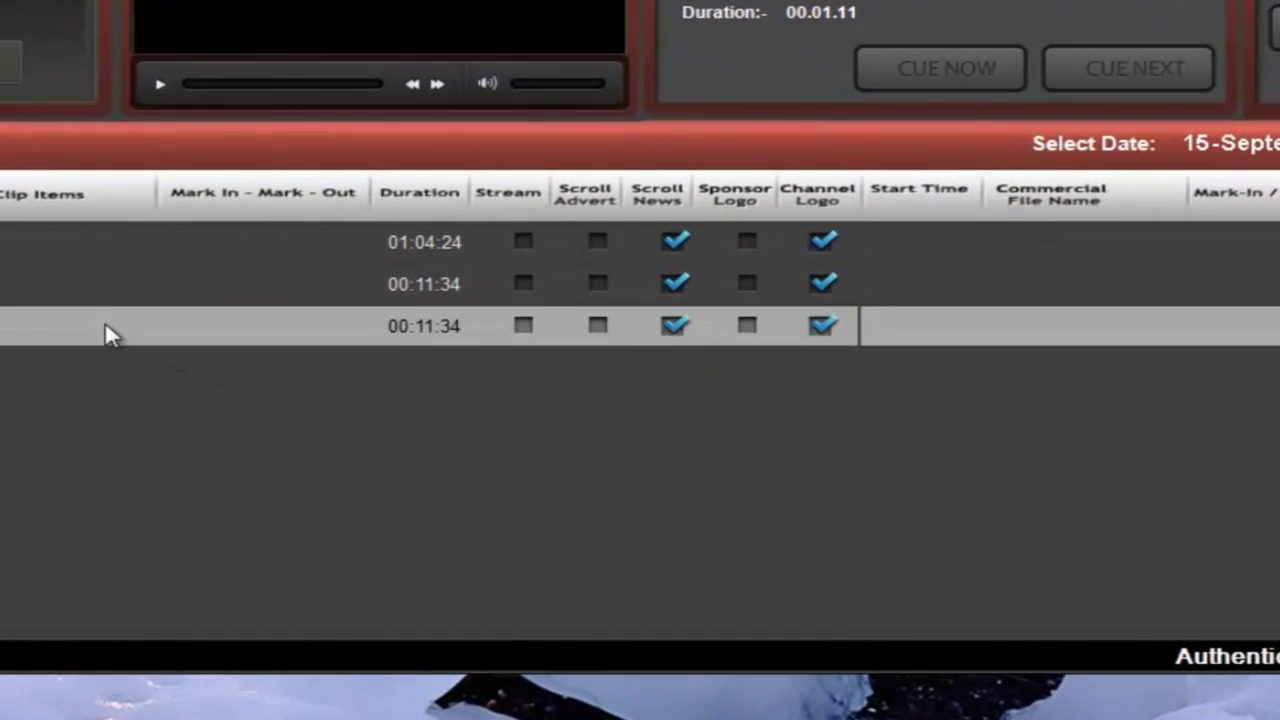
drag(106, 324, 103, 270)
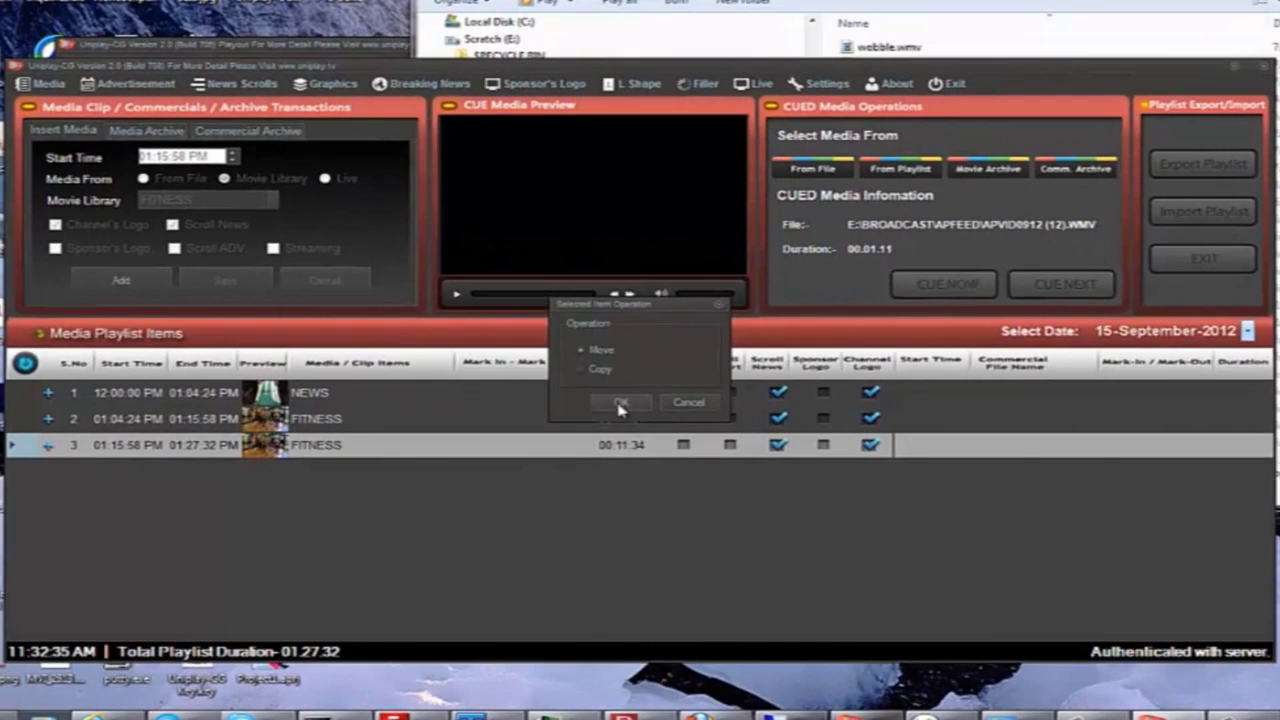
click(620, 403)
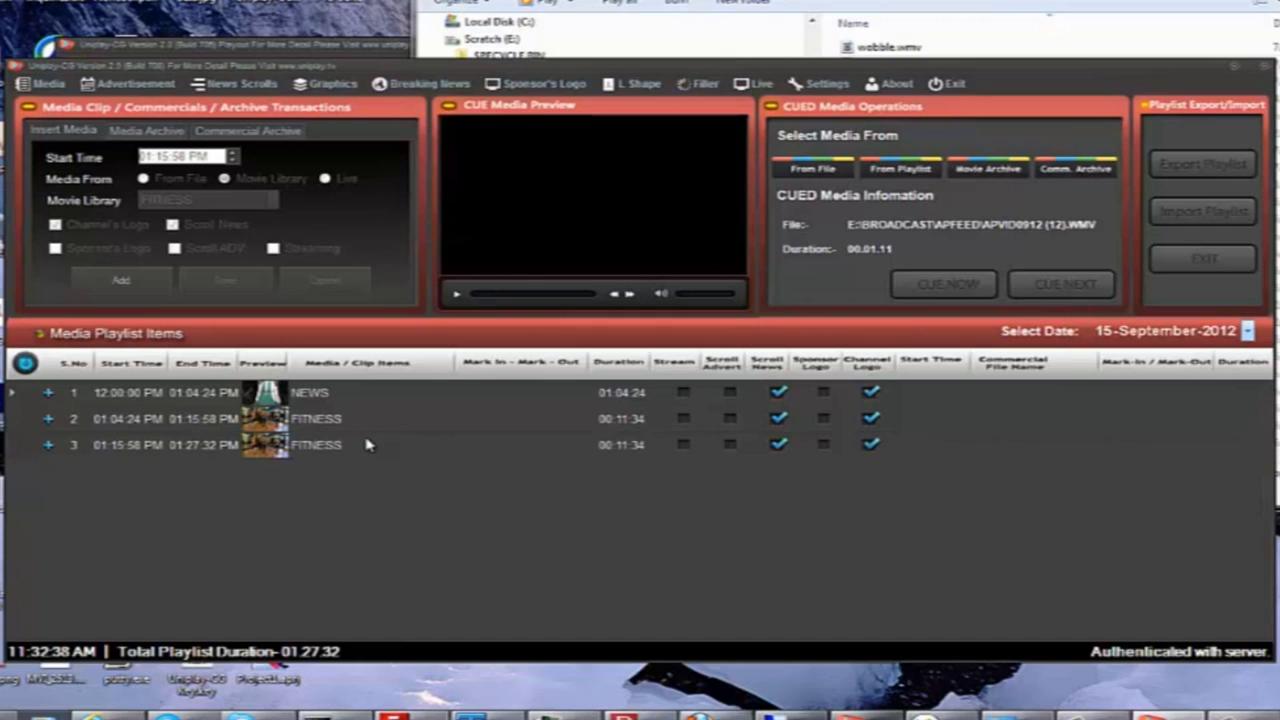
Add the NEWS HEALTH movie library to the end of the playlist with the proposed start time.
click(121, 280)
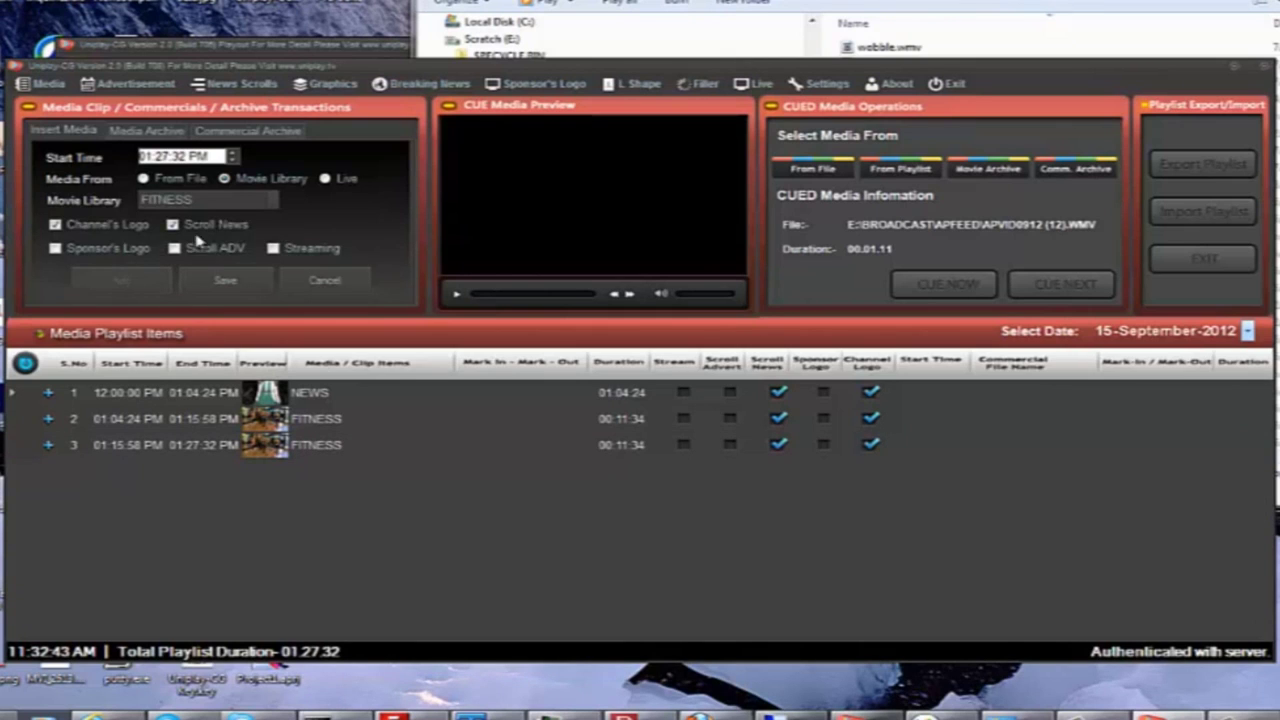
click(270, 203)
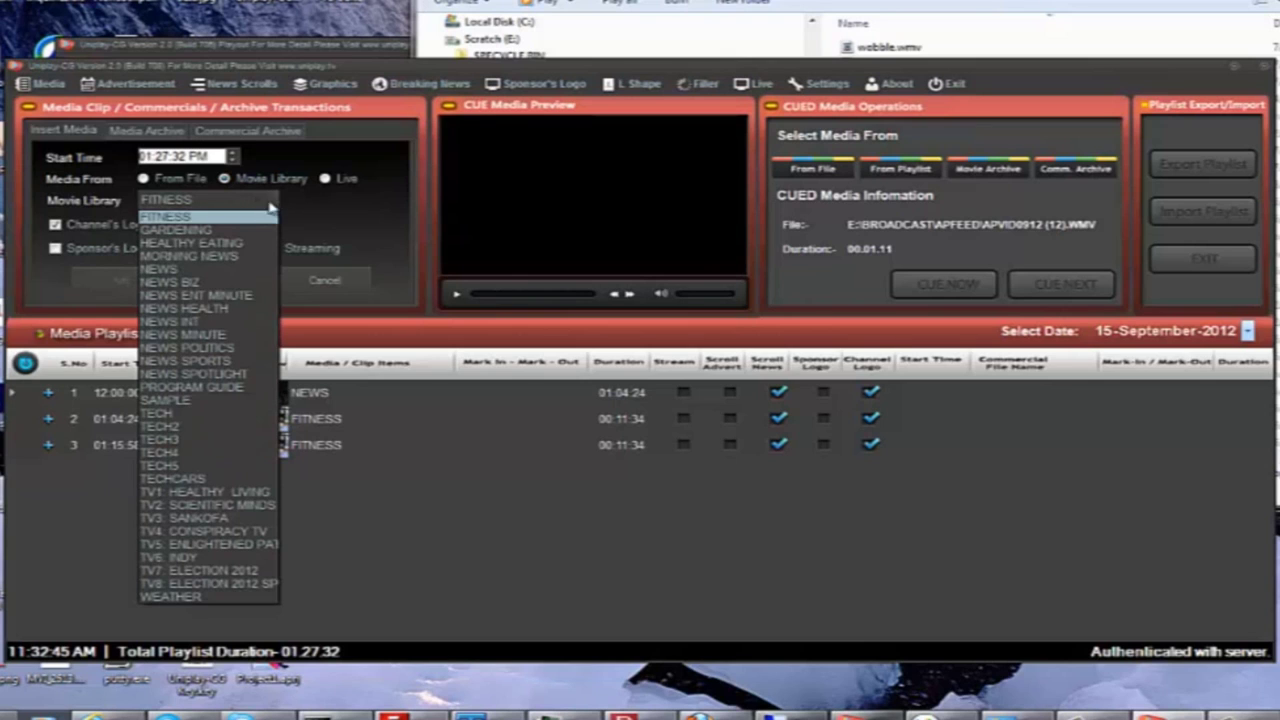
click(210, 312)
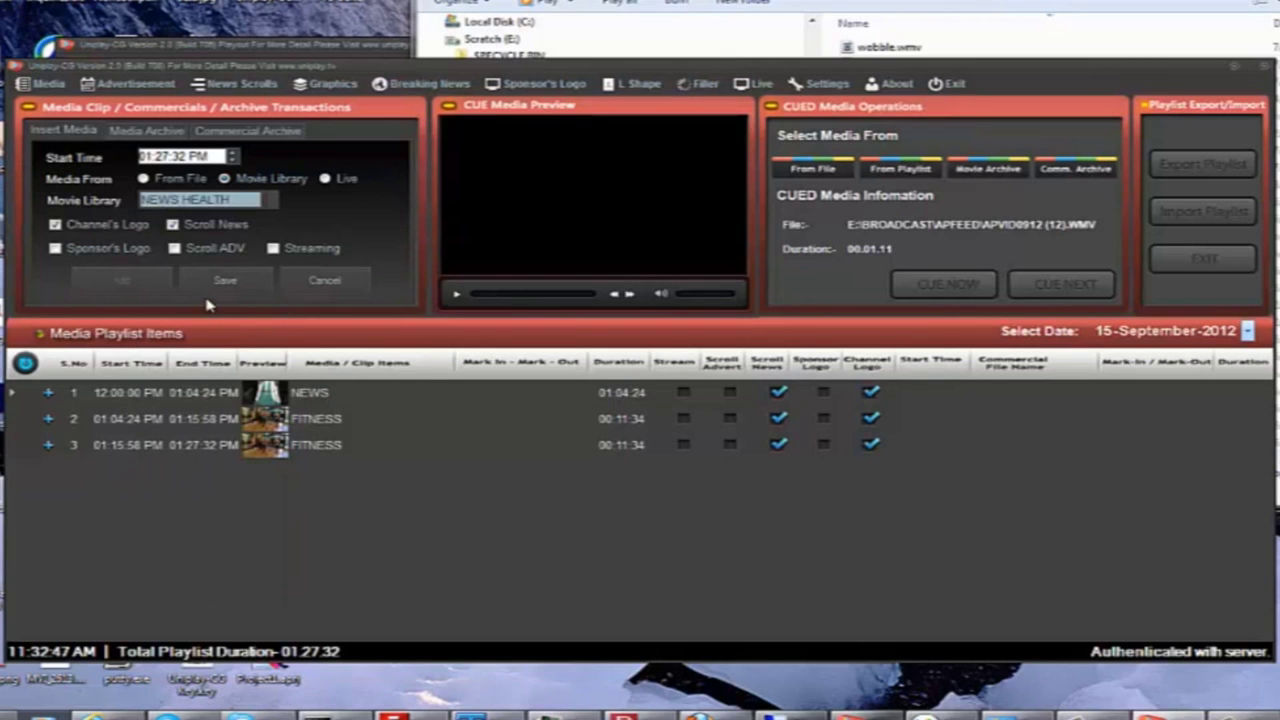
click(223, 284)
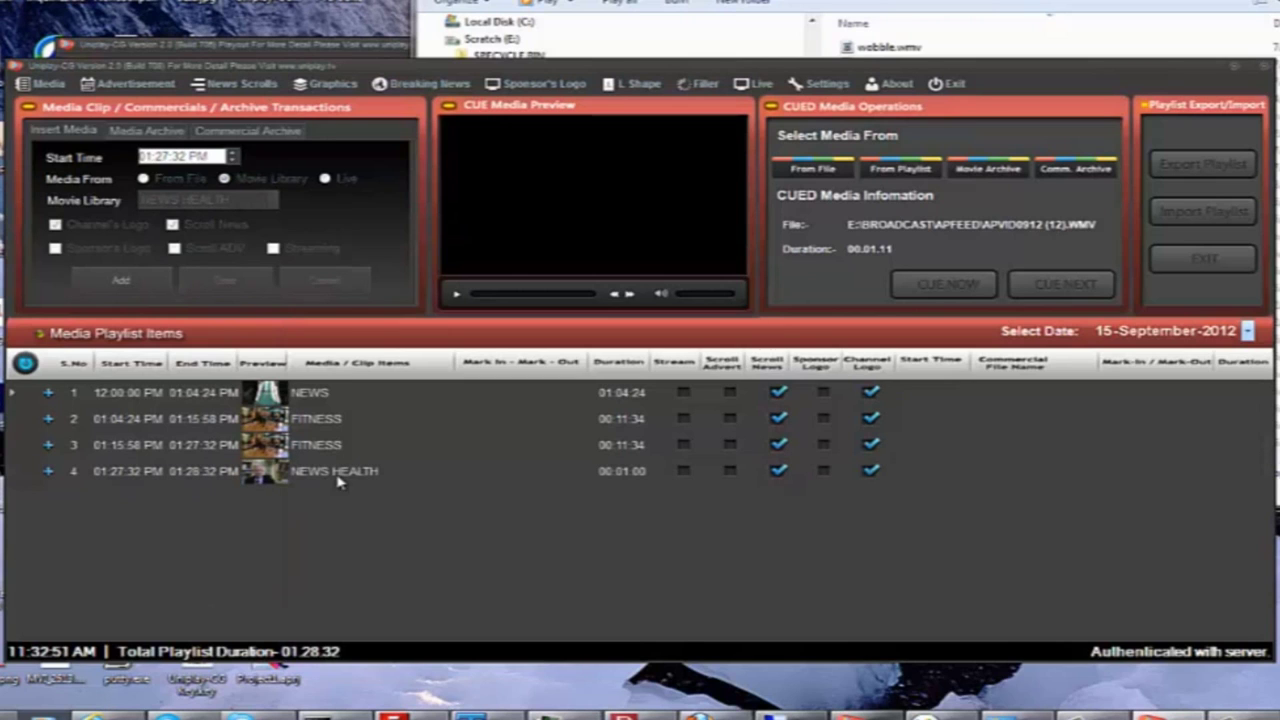
Move the NEWS HEALTH item up between the two FITNESS items in the playlist.
click(388, 478)
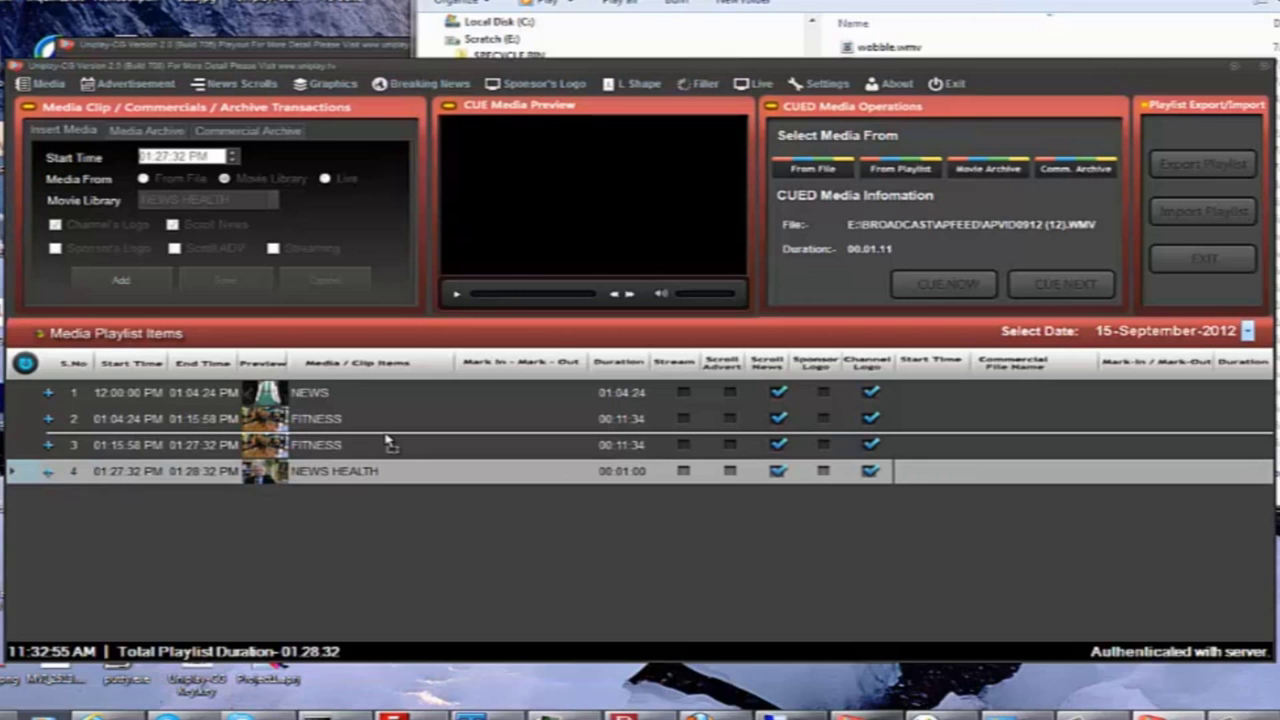
drag(388, 444, 388, 445)
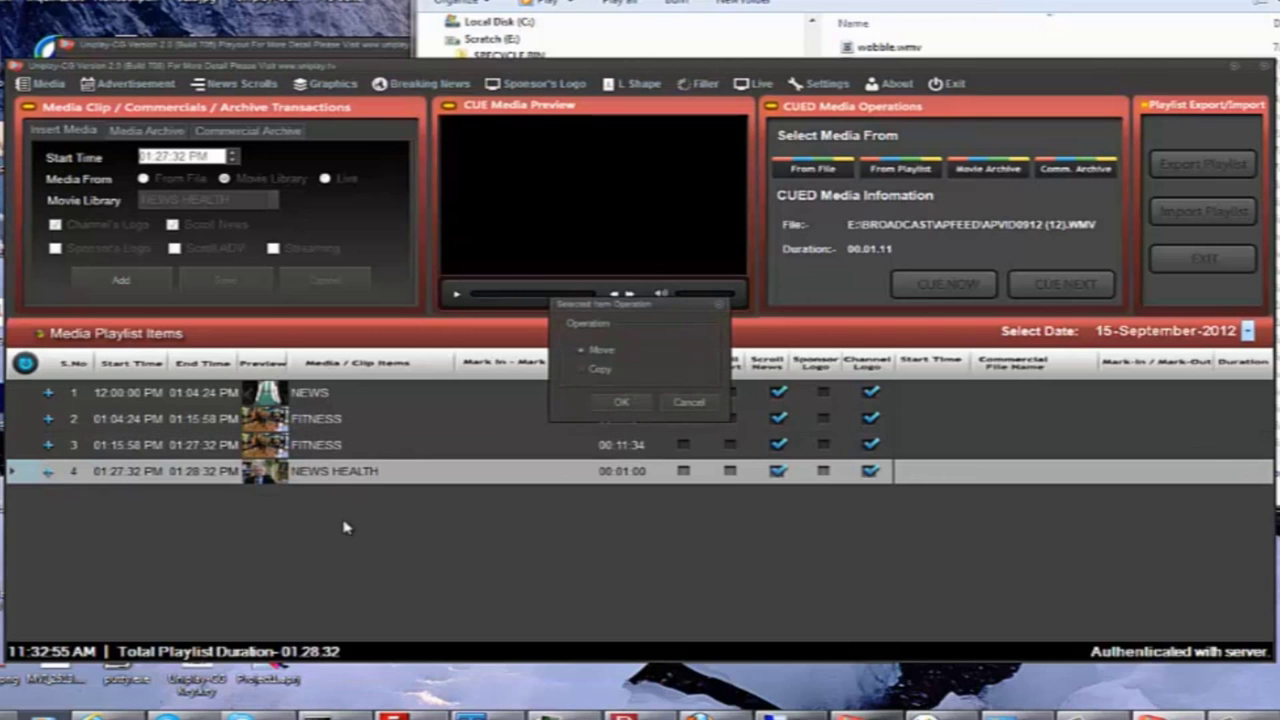
click(622, 403)
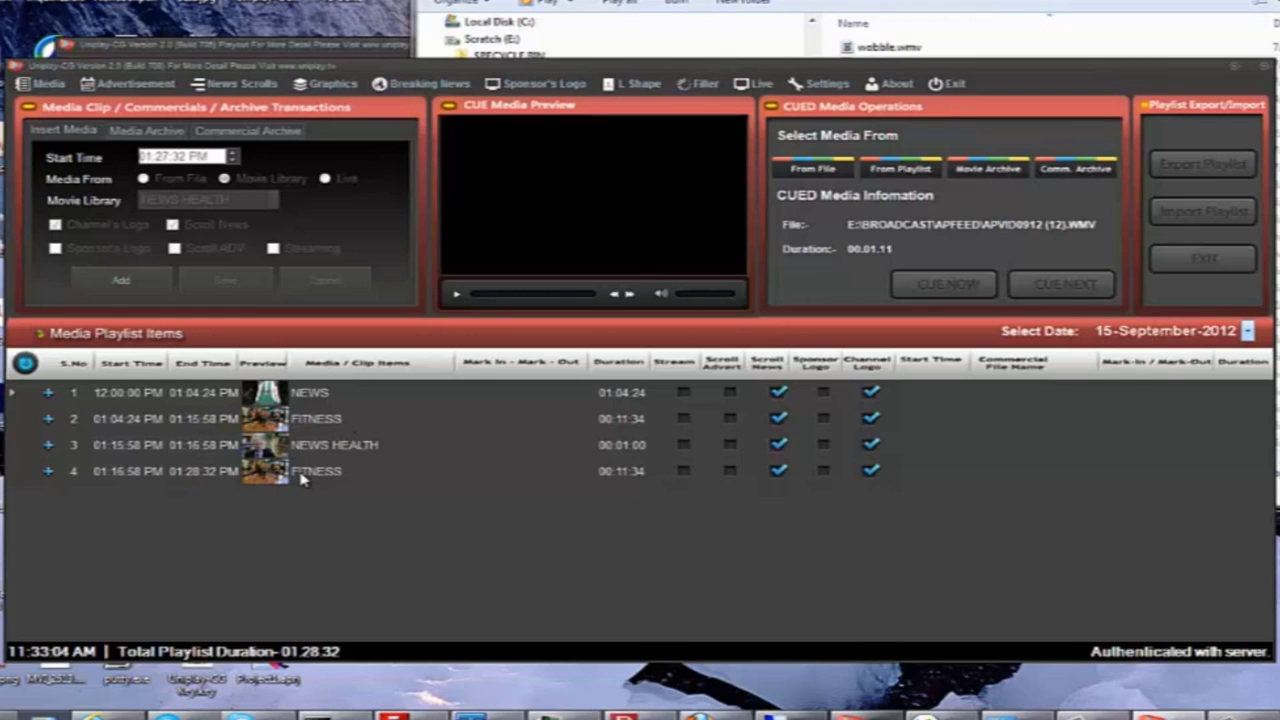
Clear all NEWS, FITNESS and NEWS HEALTH items from the 15-September-2012 playlist.
right_click(422, 404)
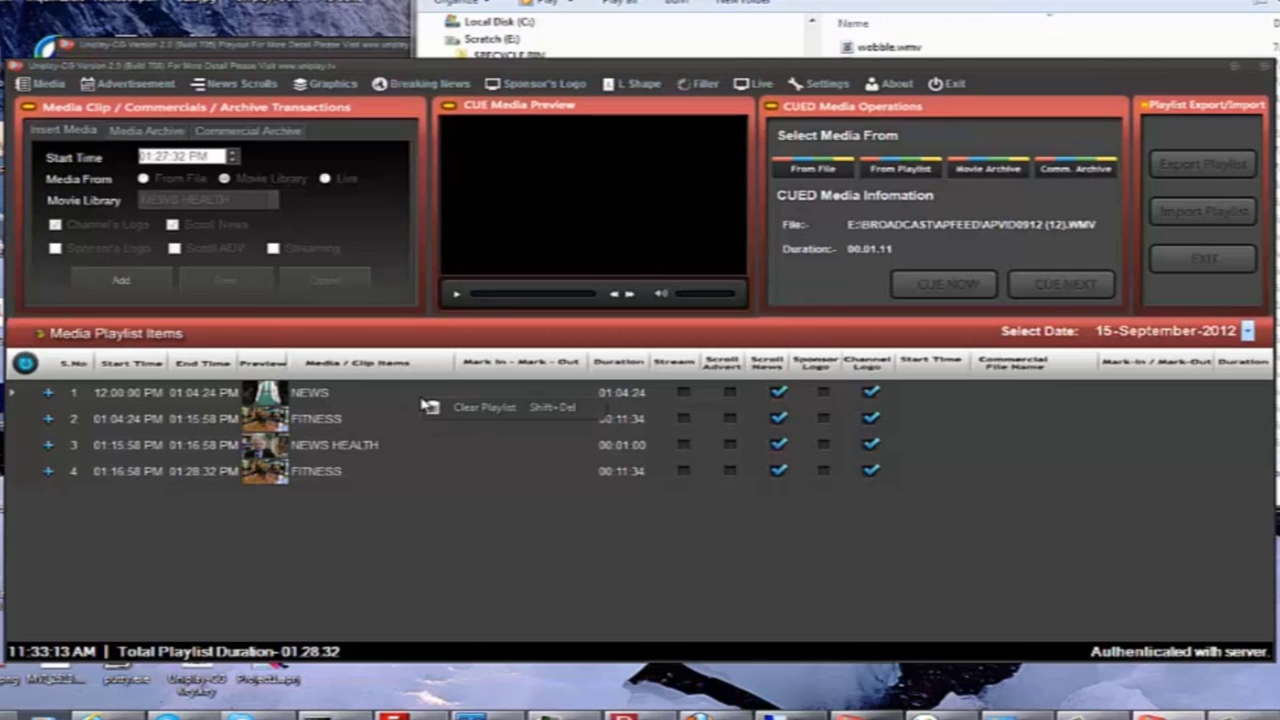
click(494, 410)
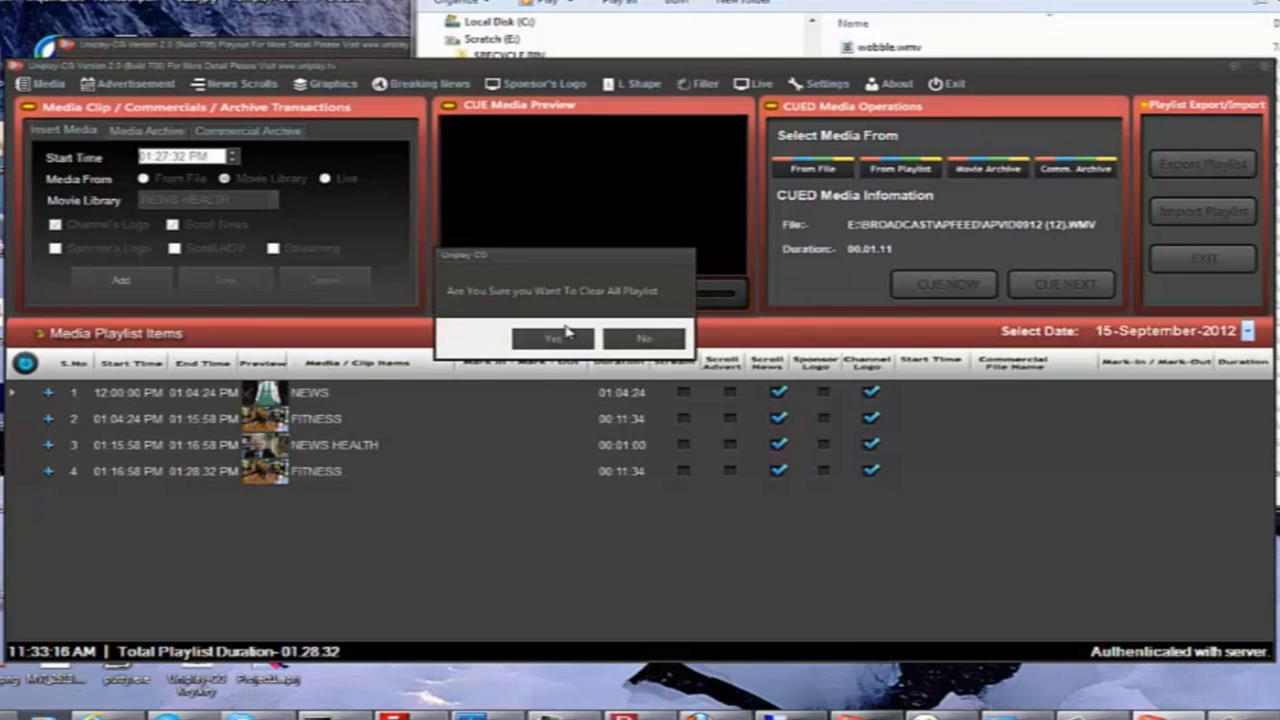
click(565, 342)
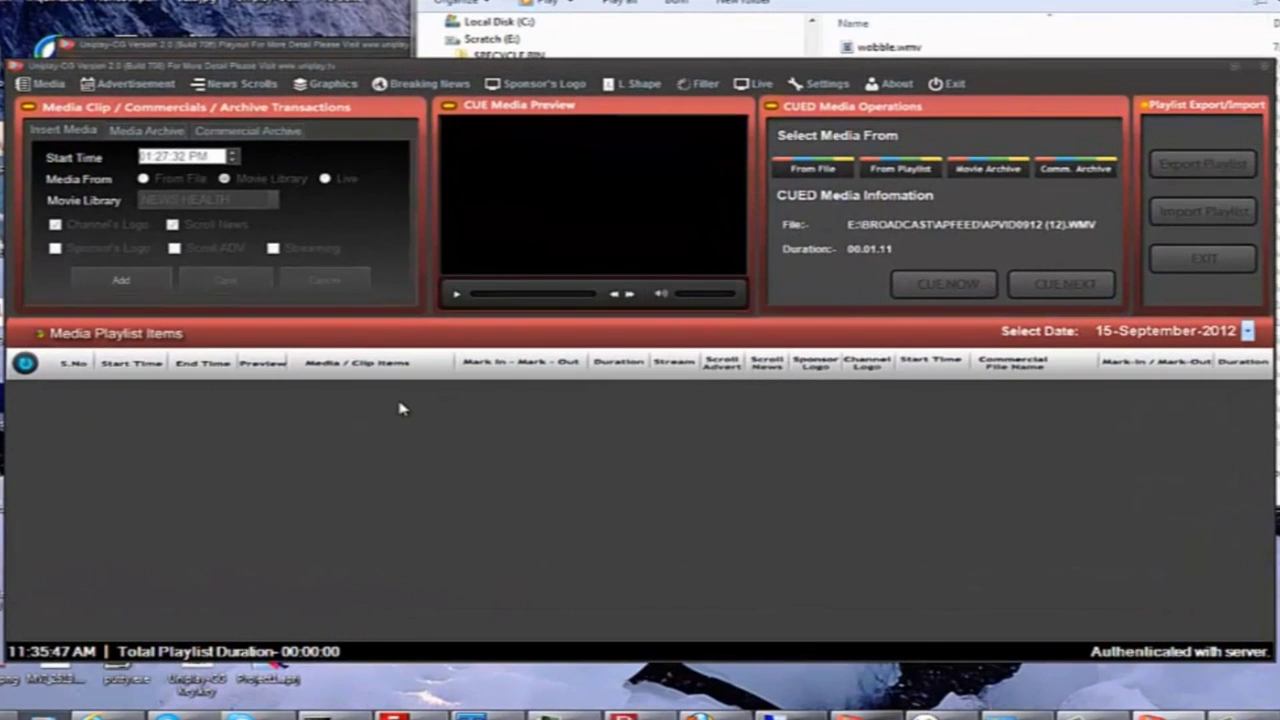
Insert the NEWS library from the media archive as the first item of the empty 15-September-2012 playlist.
right_click(528, 437)
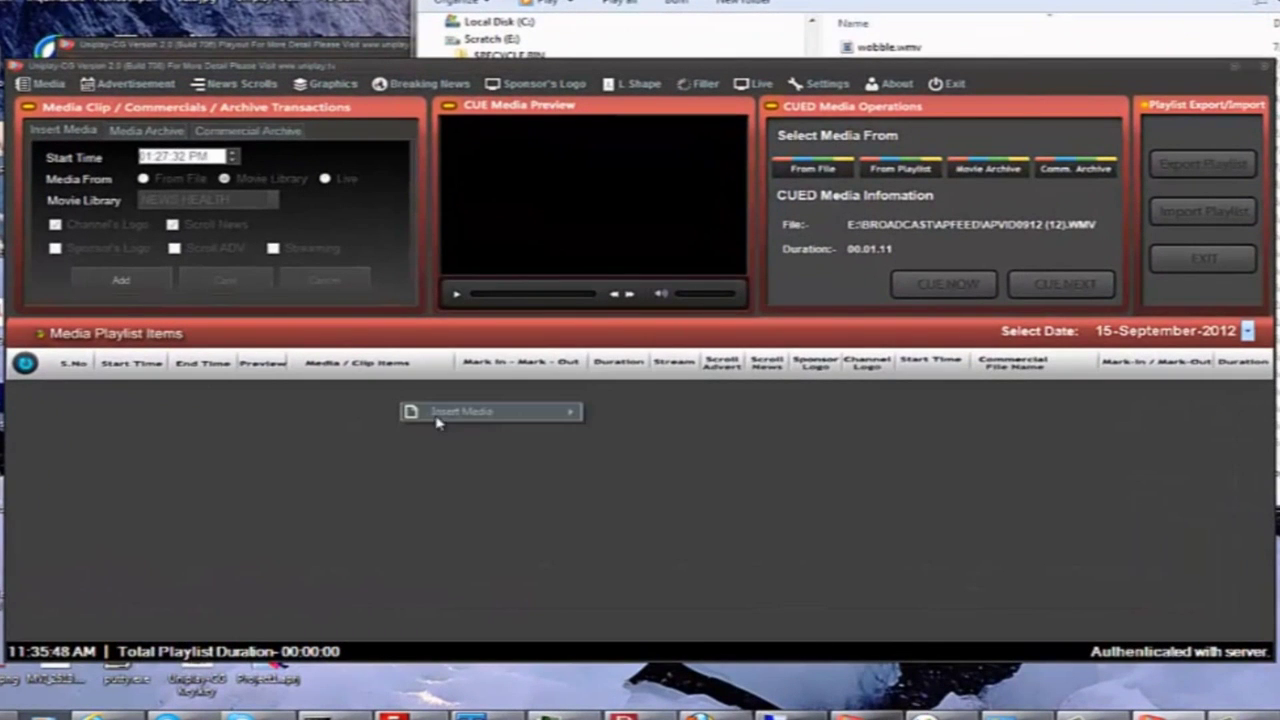
mouse_move(459, 418)
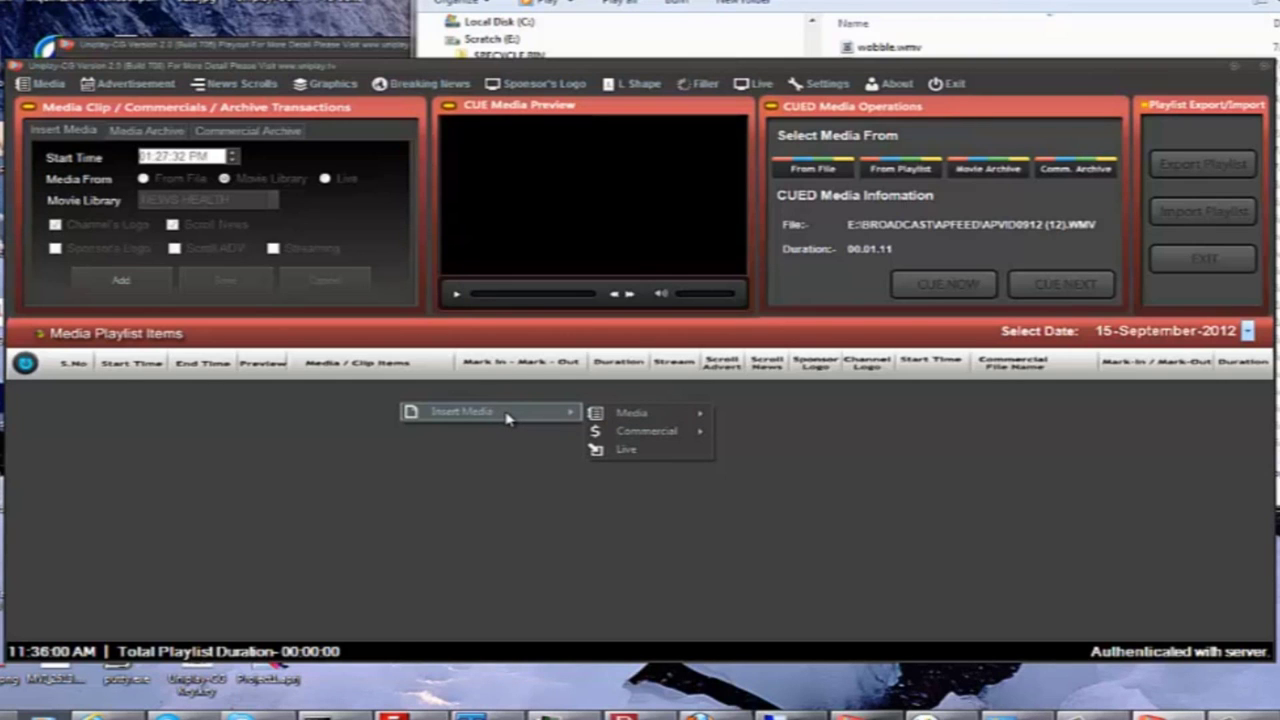
mouse_move(632, 416)
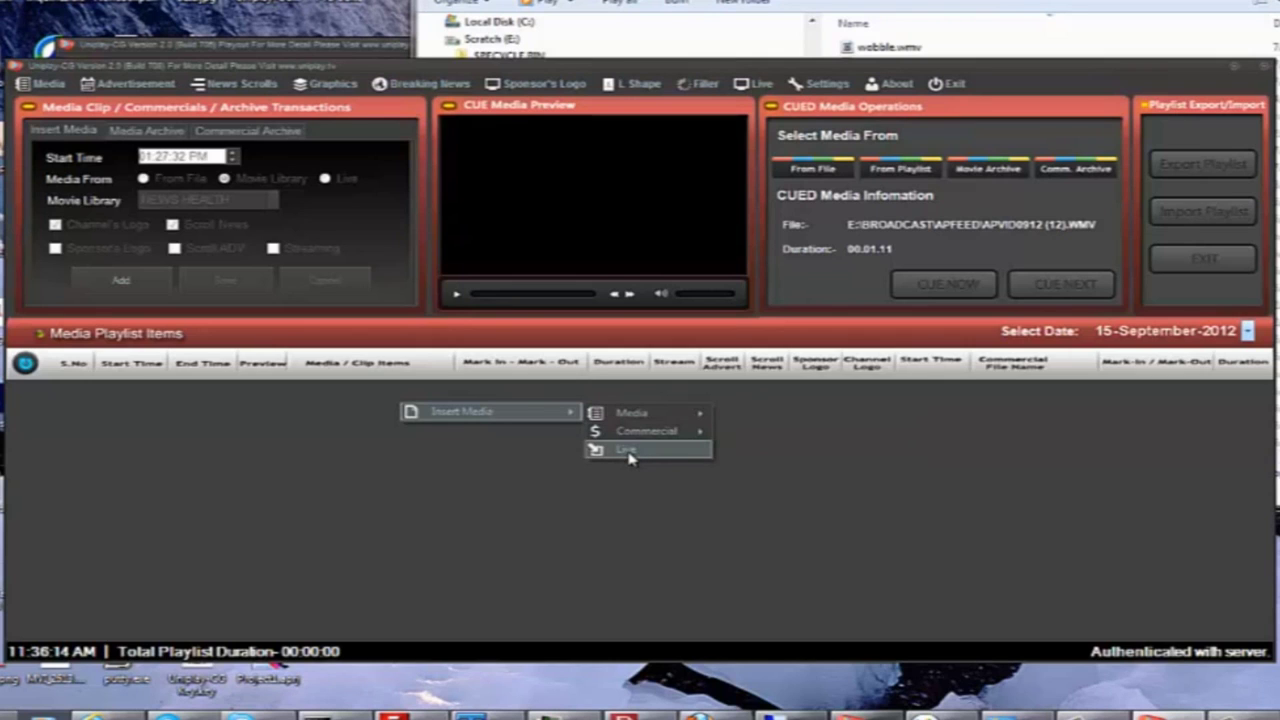
mouse_move(645, 413)
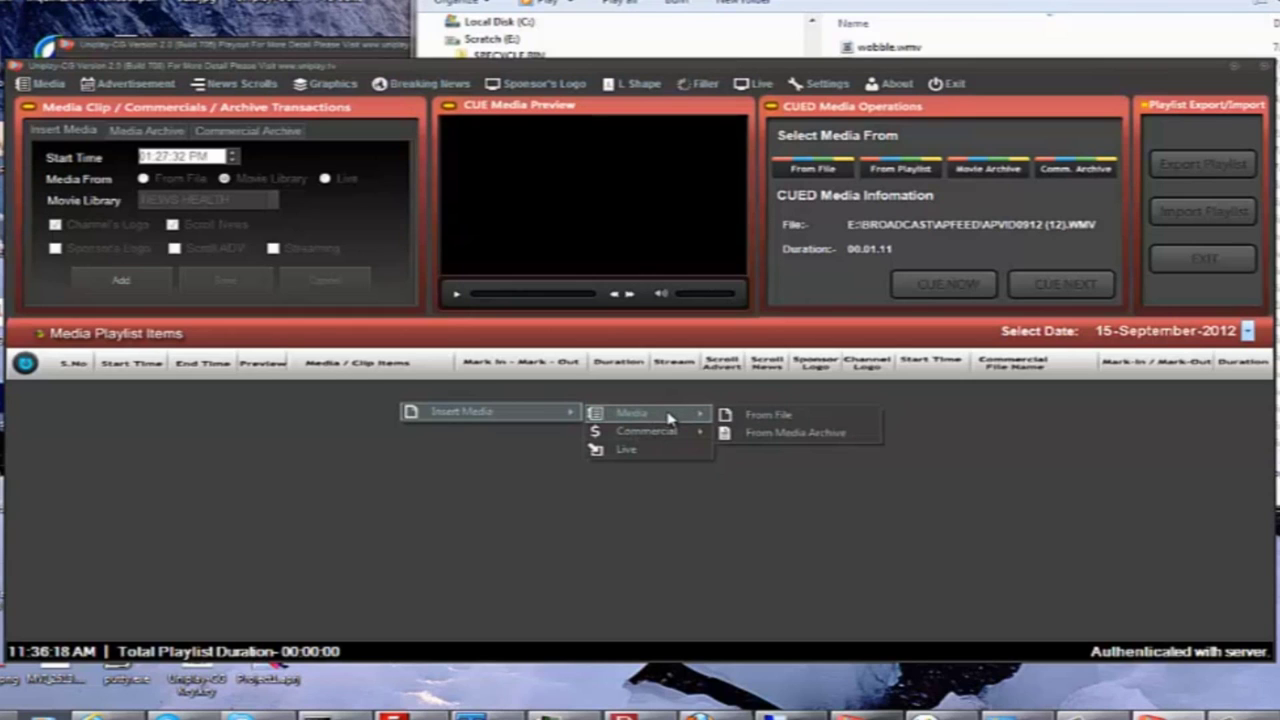
click(779, 434)
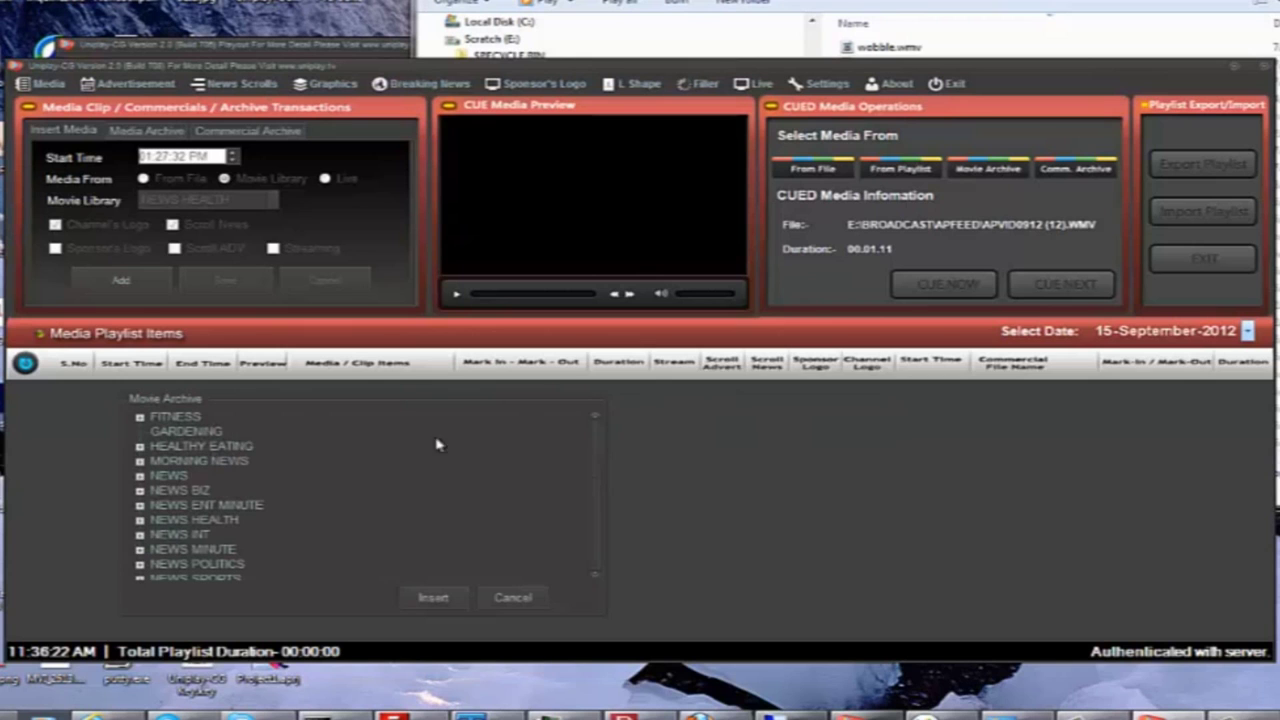
click(169, 477)
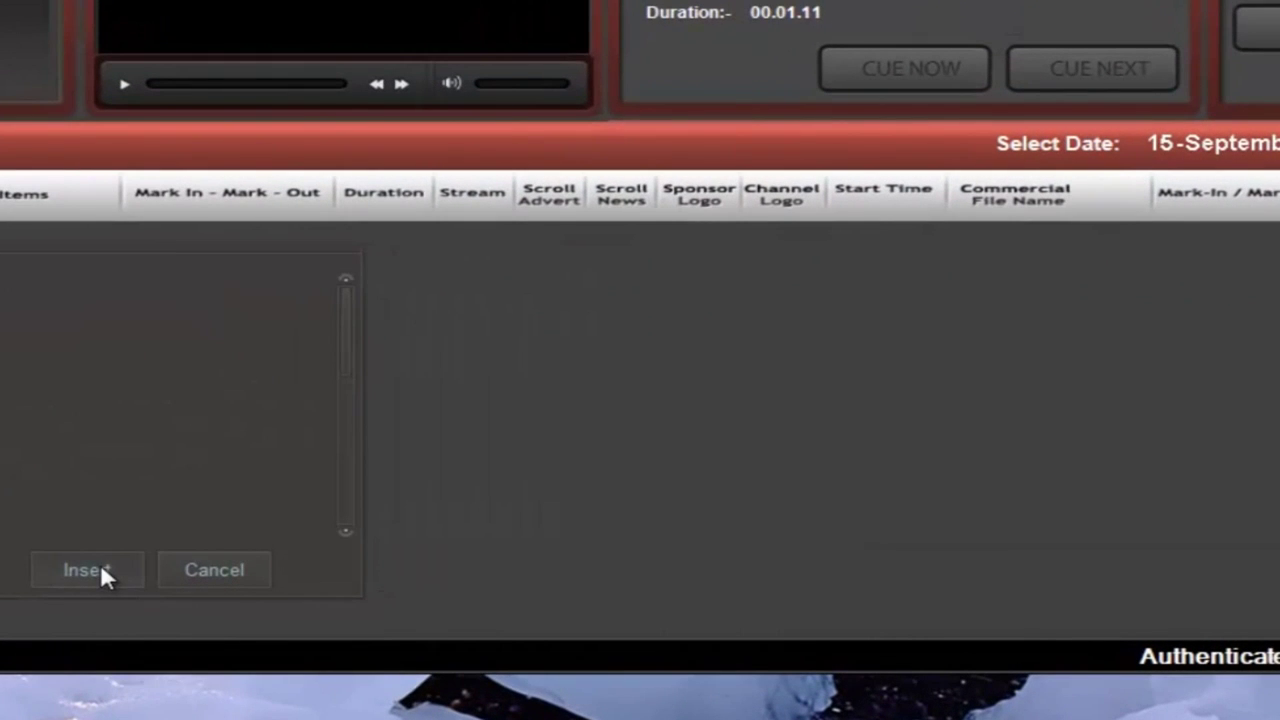
click(101, 566)
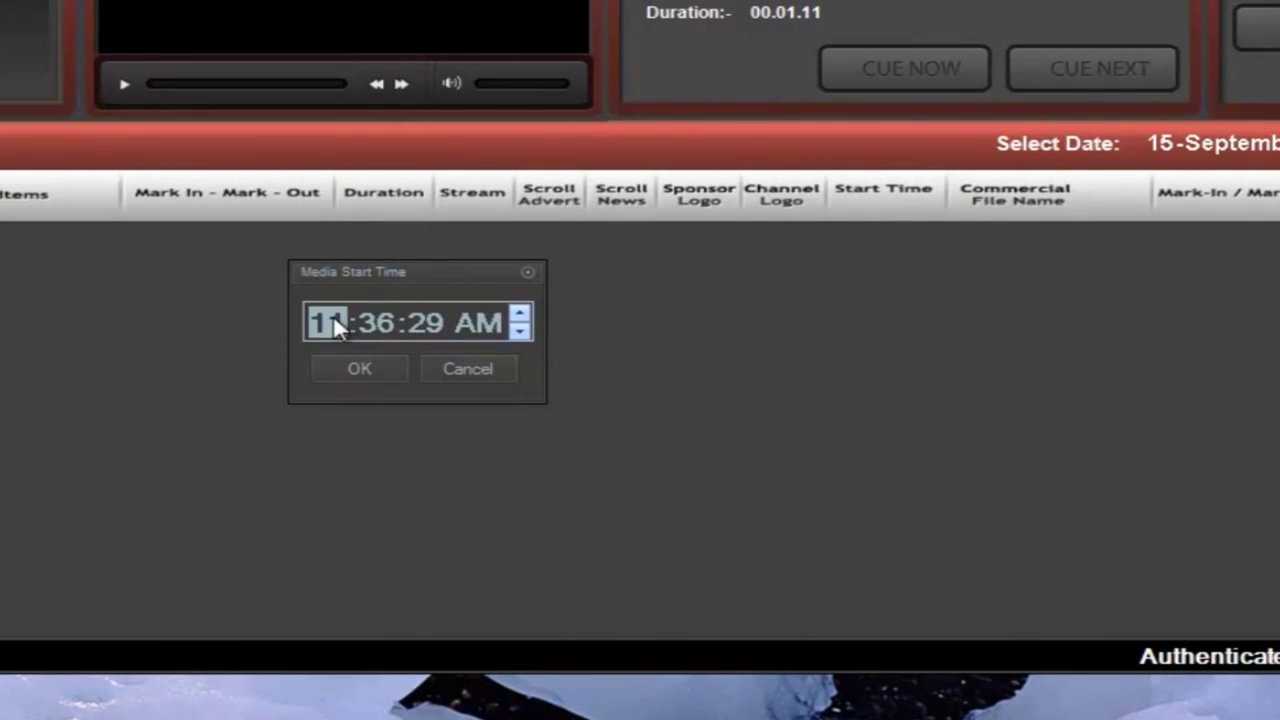
Set the NEWS item's media start time to 12:00:00 PM and accept it.
text(12)
click(384, 322)
text(0)
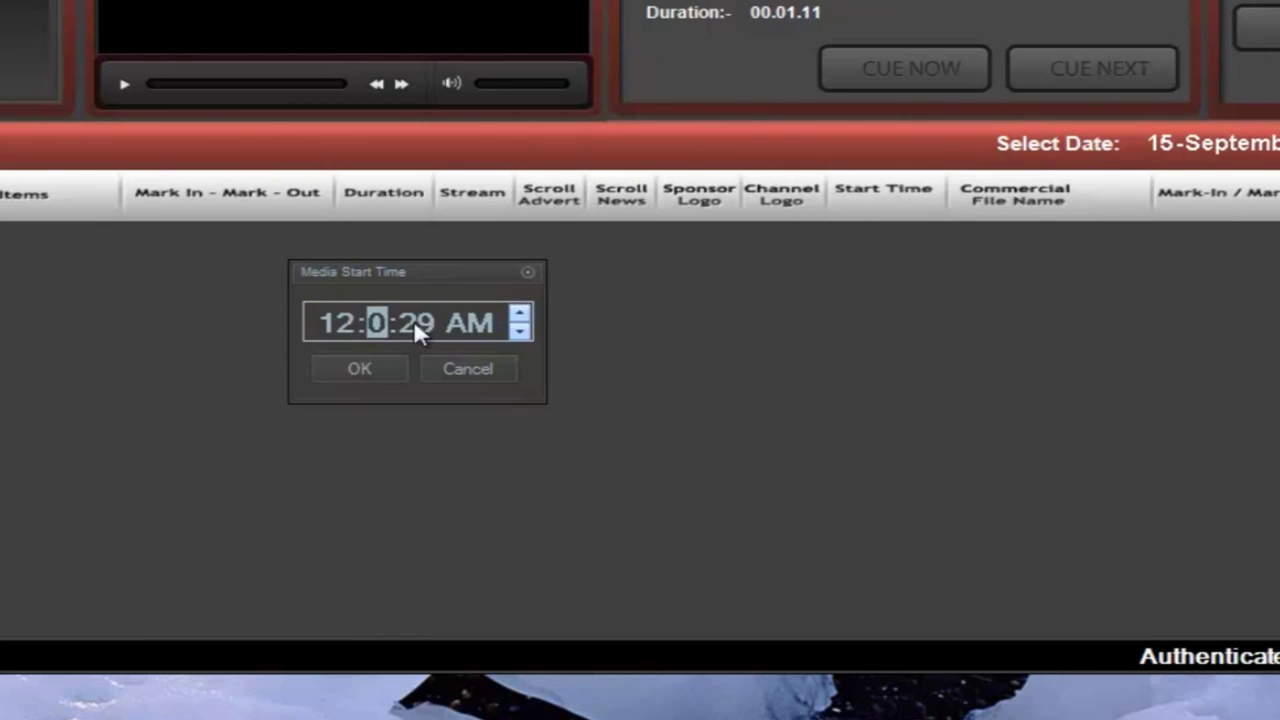
click(423, 326)
text(0)
click(462, 318)
click(519, 313)
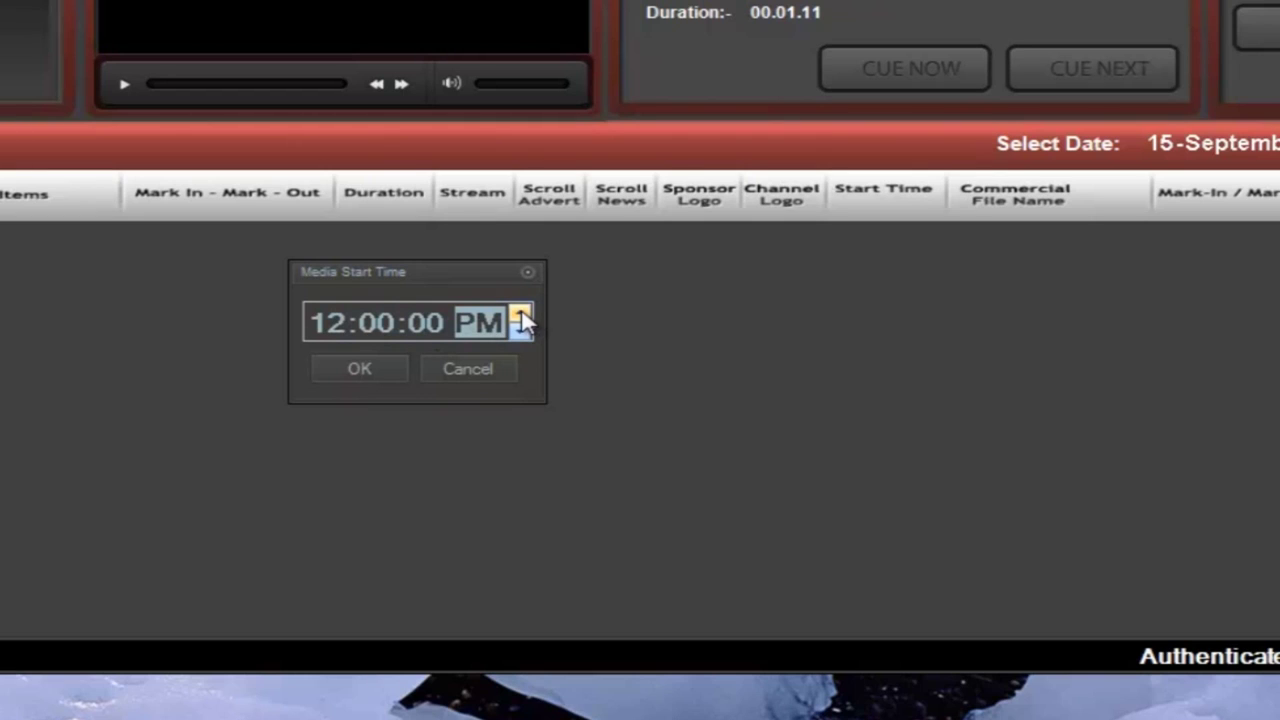
click(371, 369)
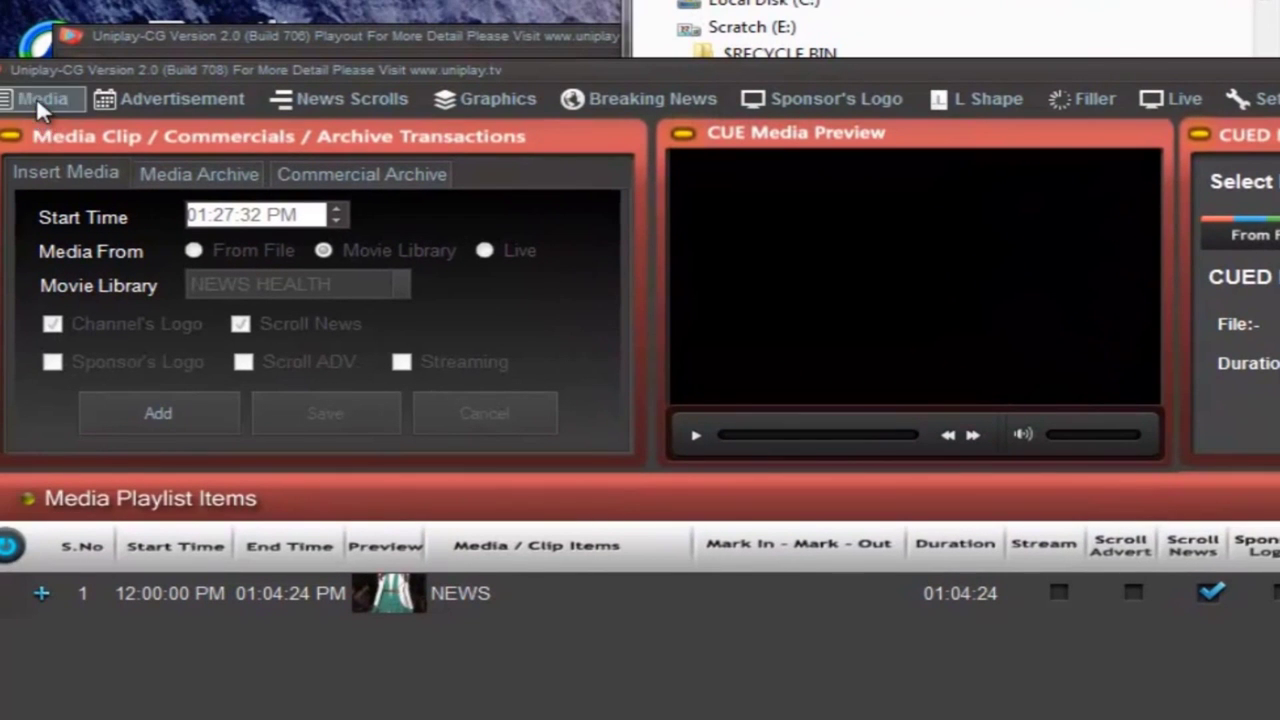
View the NEWS entry in the Movie Master list of the Movie Library, and return to the playlist.
click(38, 98)
click(60, 127)
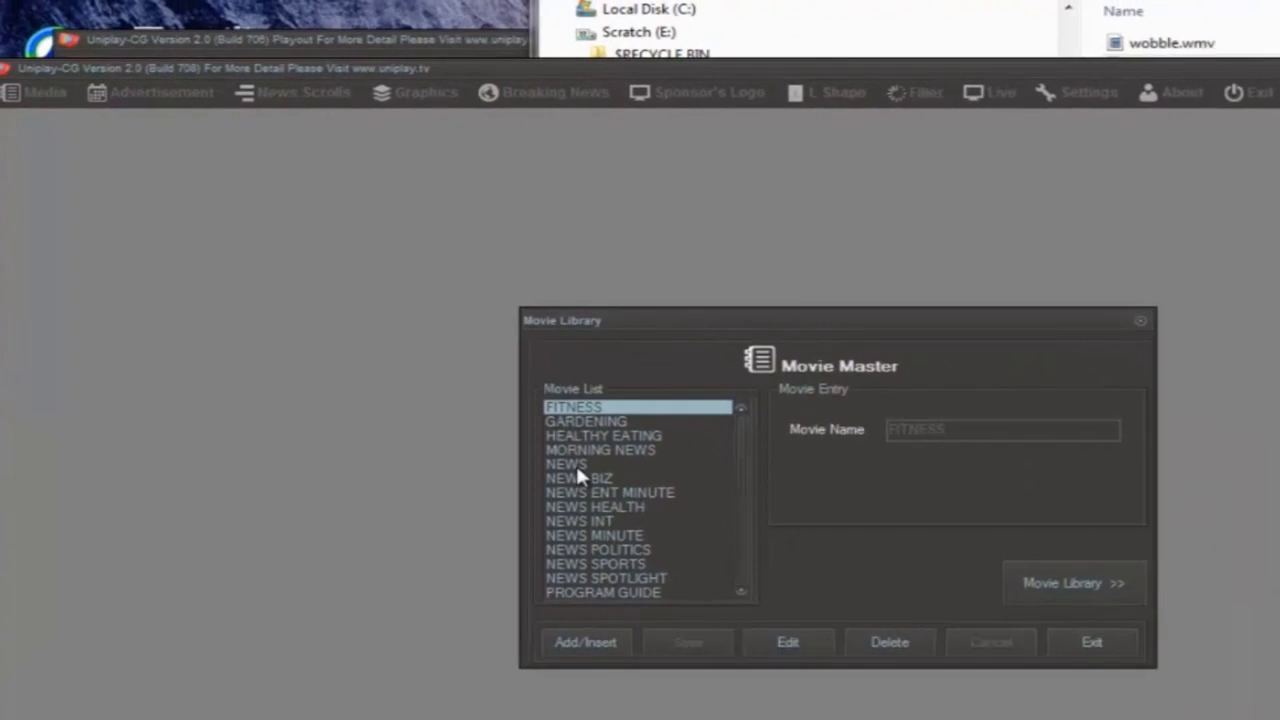
click(668, 543)
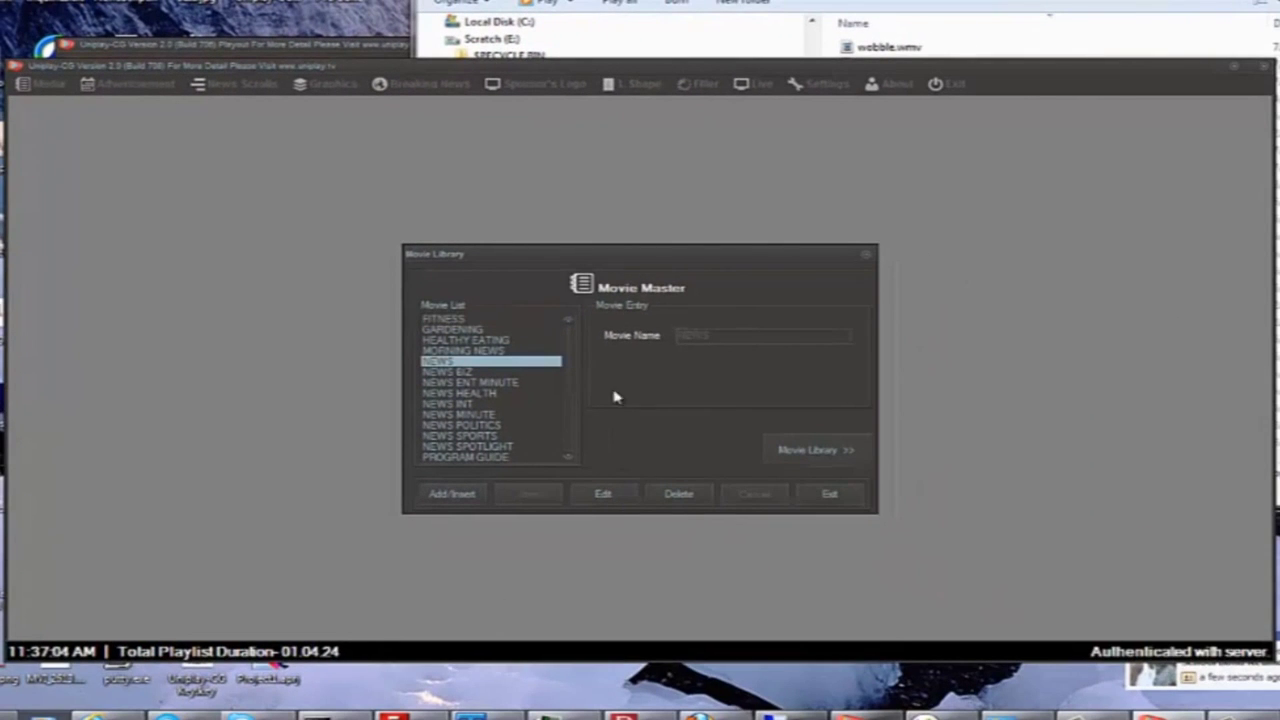
click(832, 495)
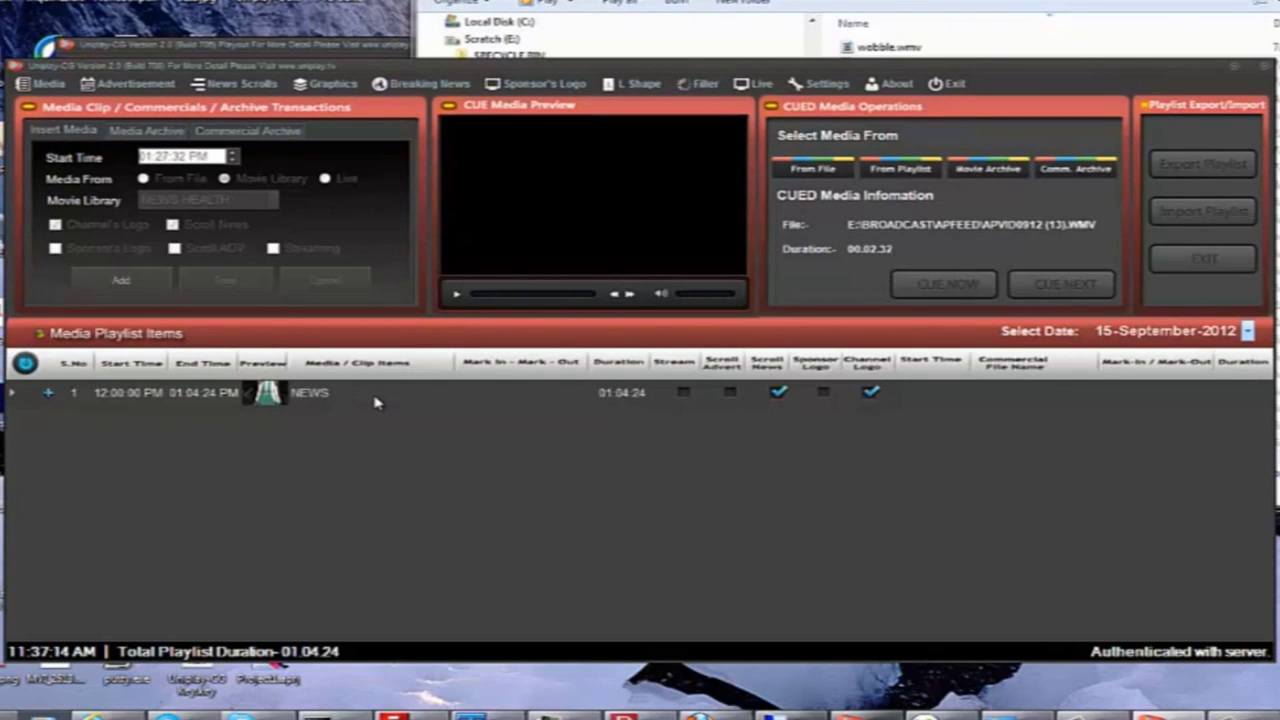
Insert the WEATHER library from the media archive after the NEWS item in the playlist.
click(362, 396)
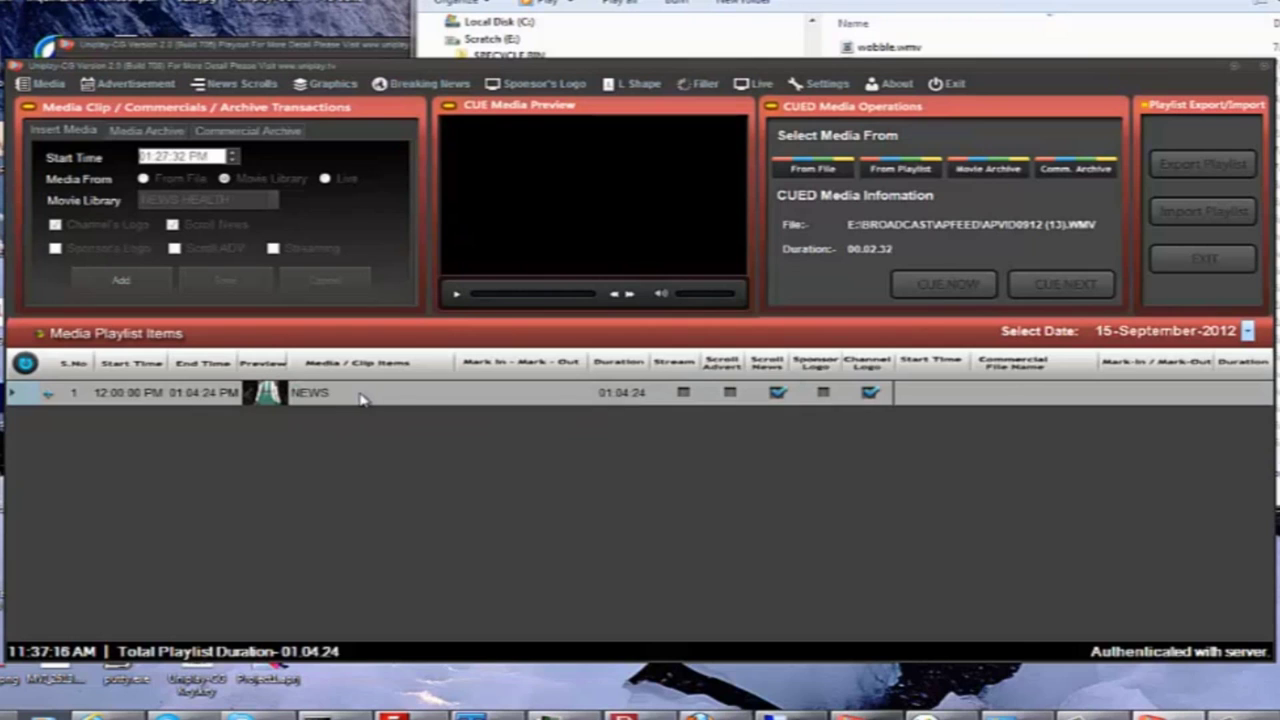
right_click(498, 396)
mouse_move(565, 408)
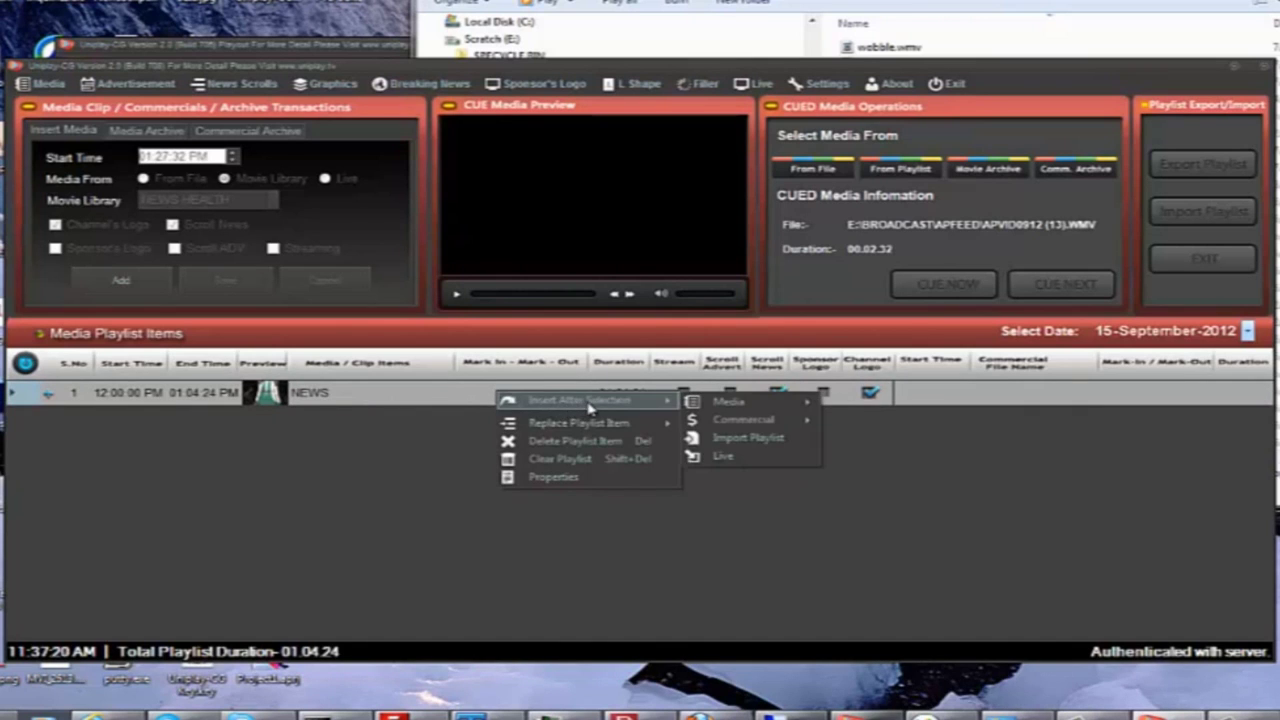
mouse_move(790, 405)
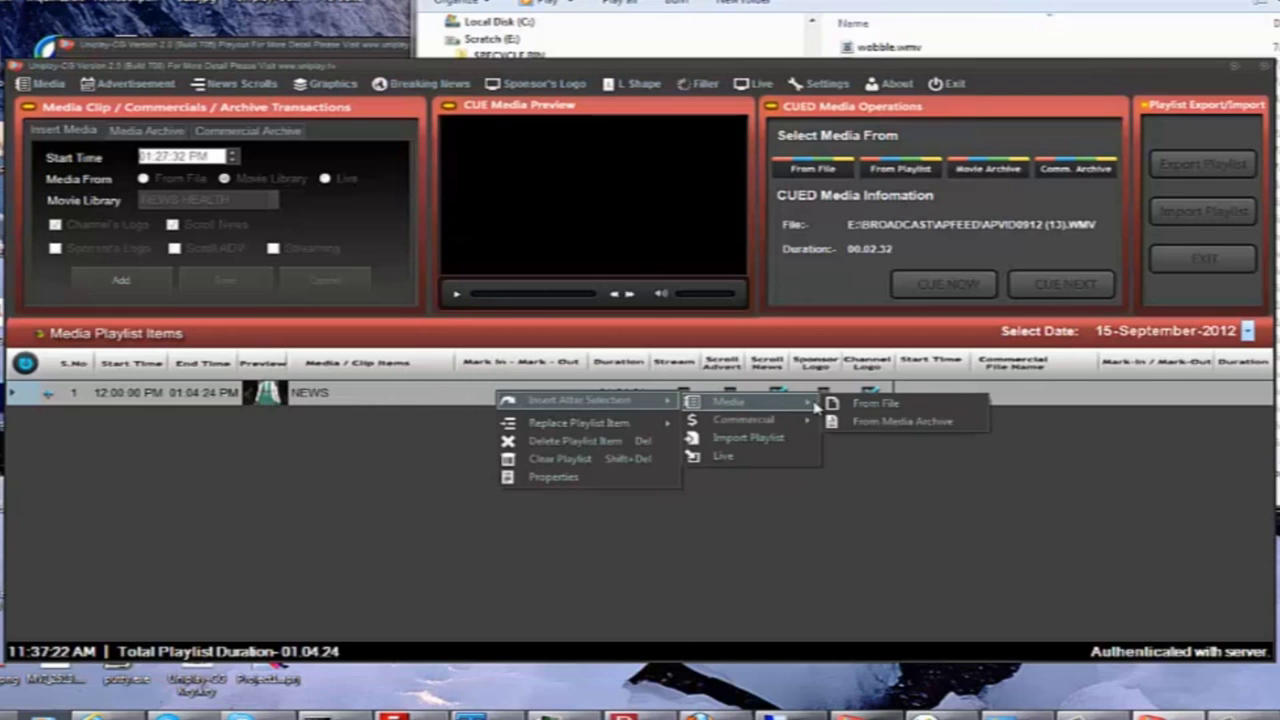
click(905, 423)
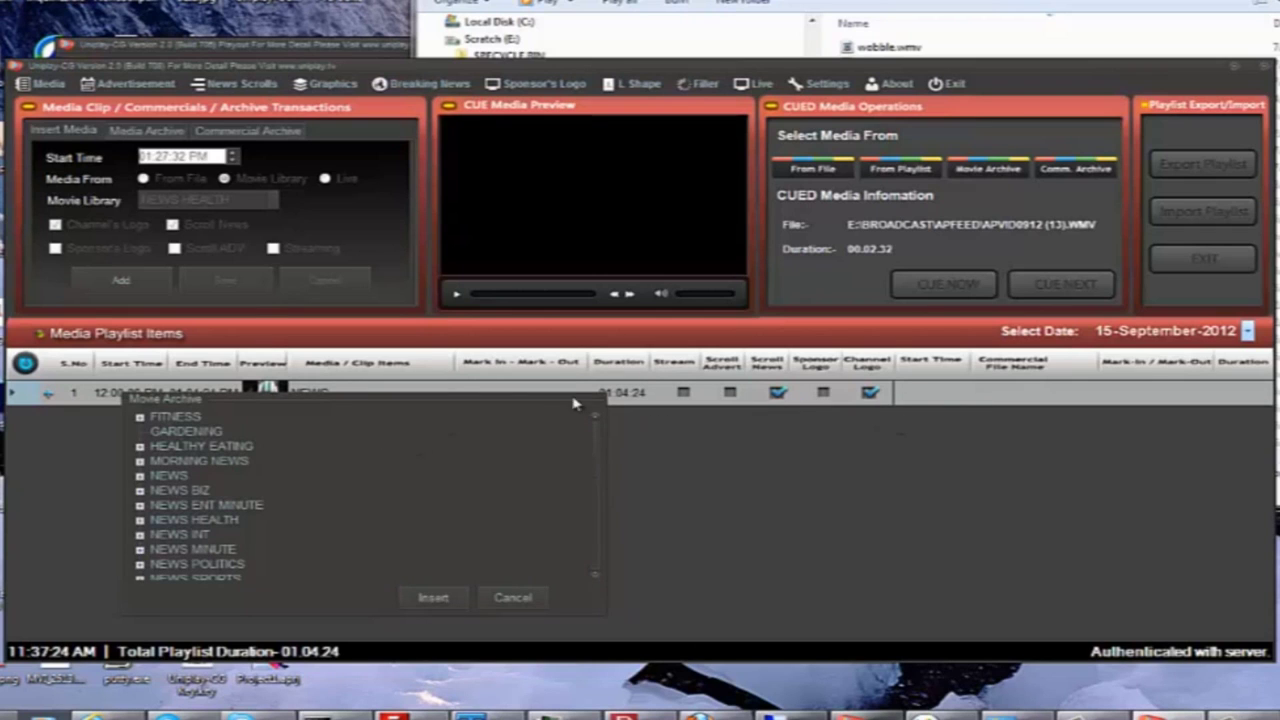
scroll(603, 486, down, 10)
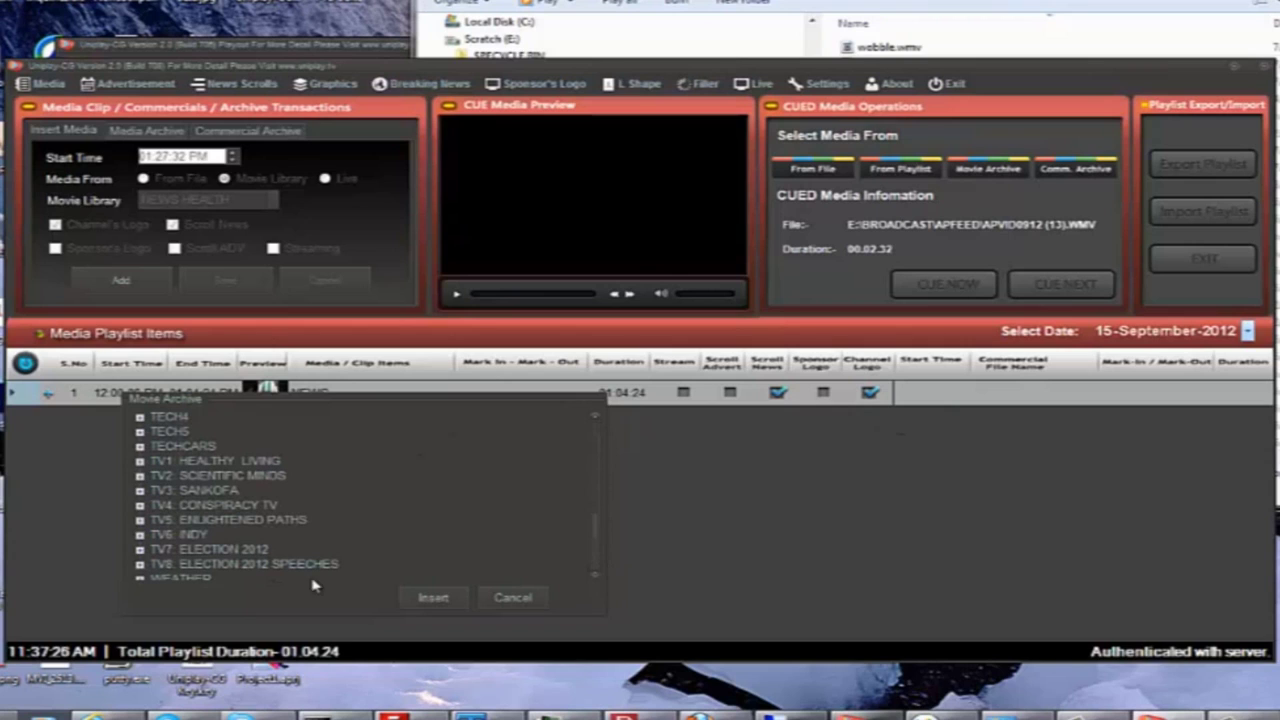
click(200, 579)
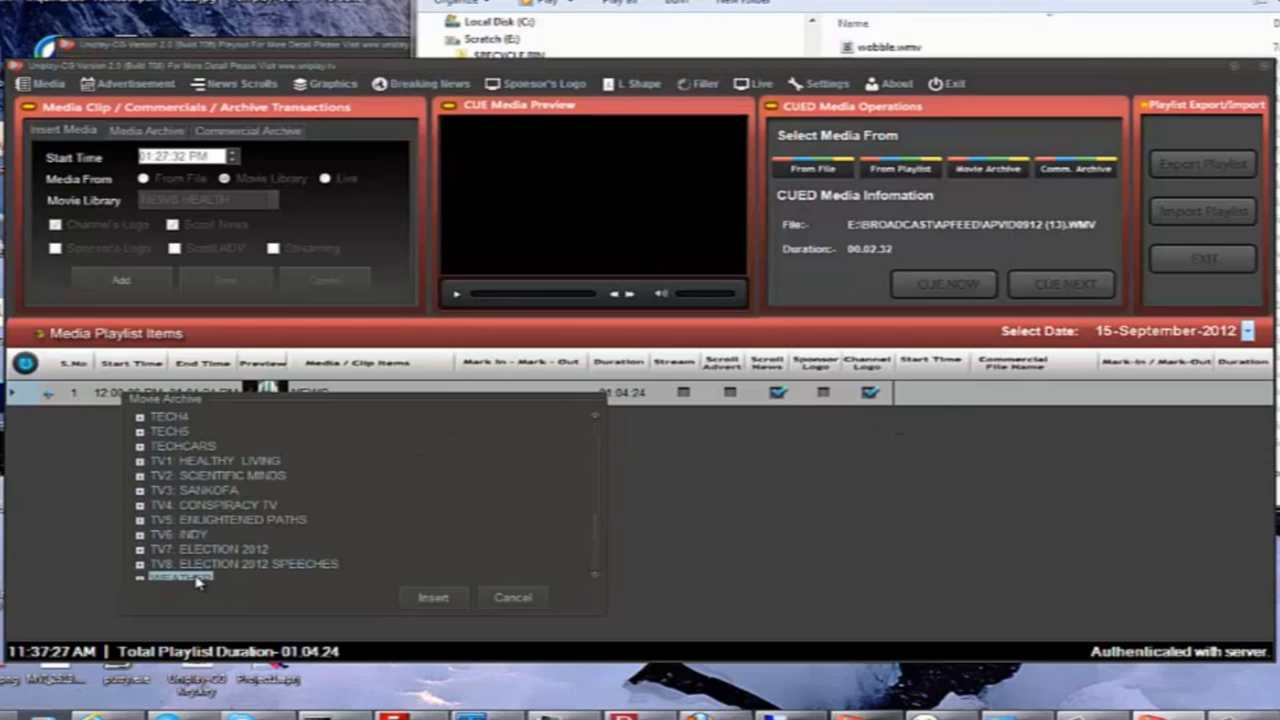
click(434, 599)
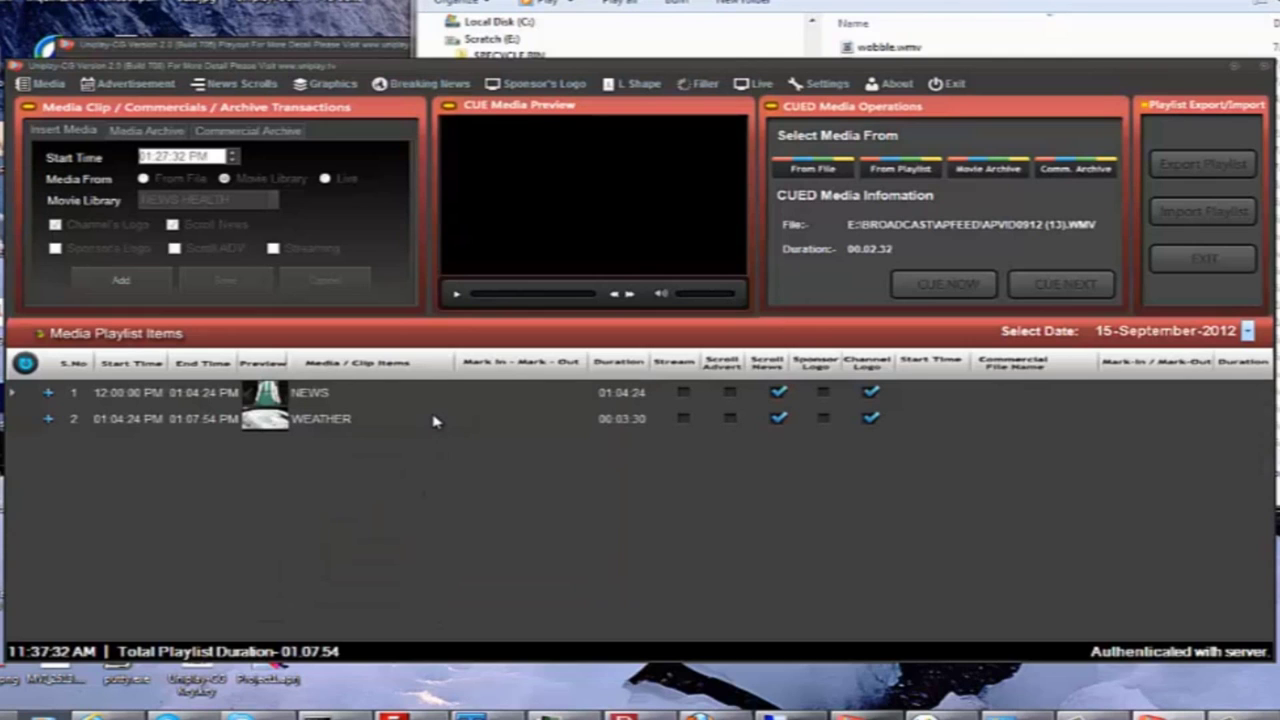
Insert the FITNESS library from the media archive after the WEATHER item in the playlist.
right_click(436, 431)
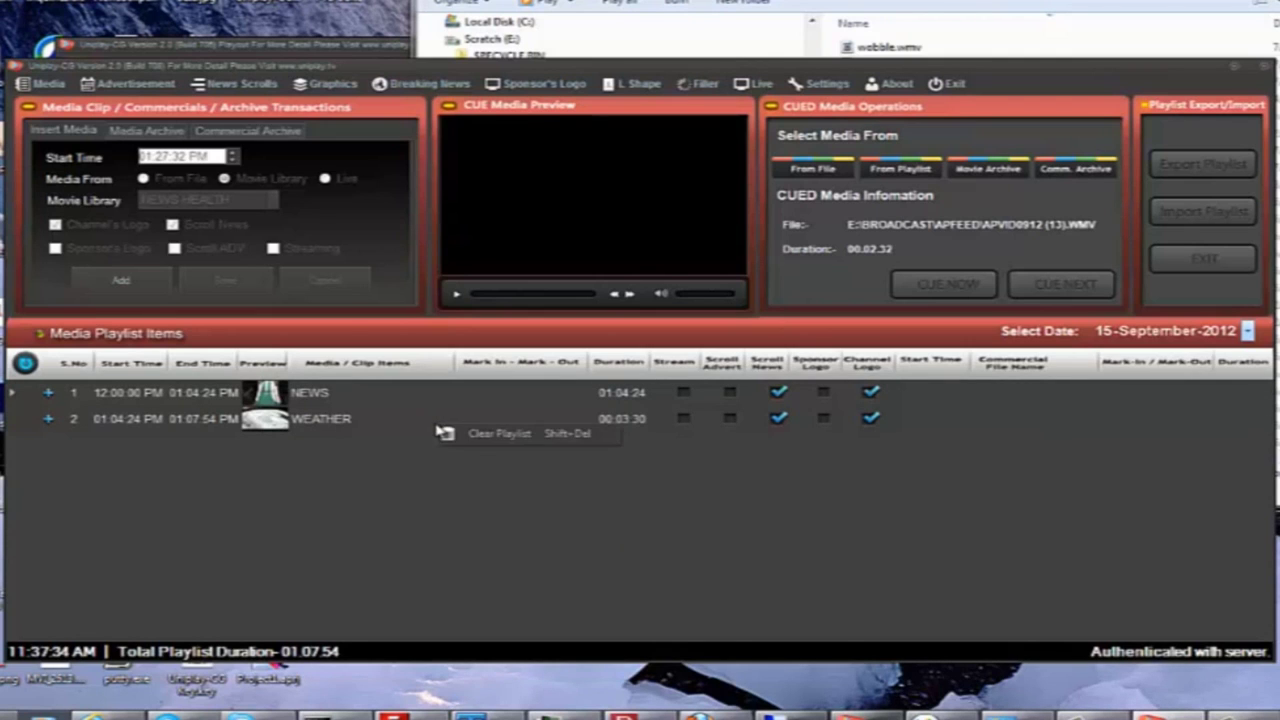
click(398, 425)
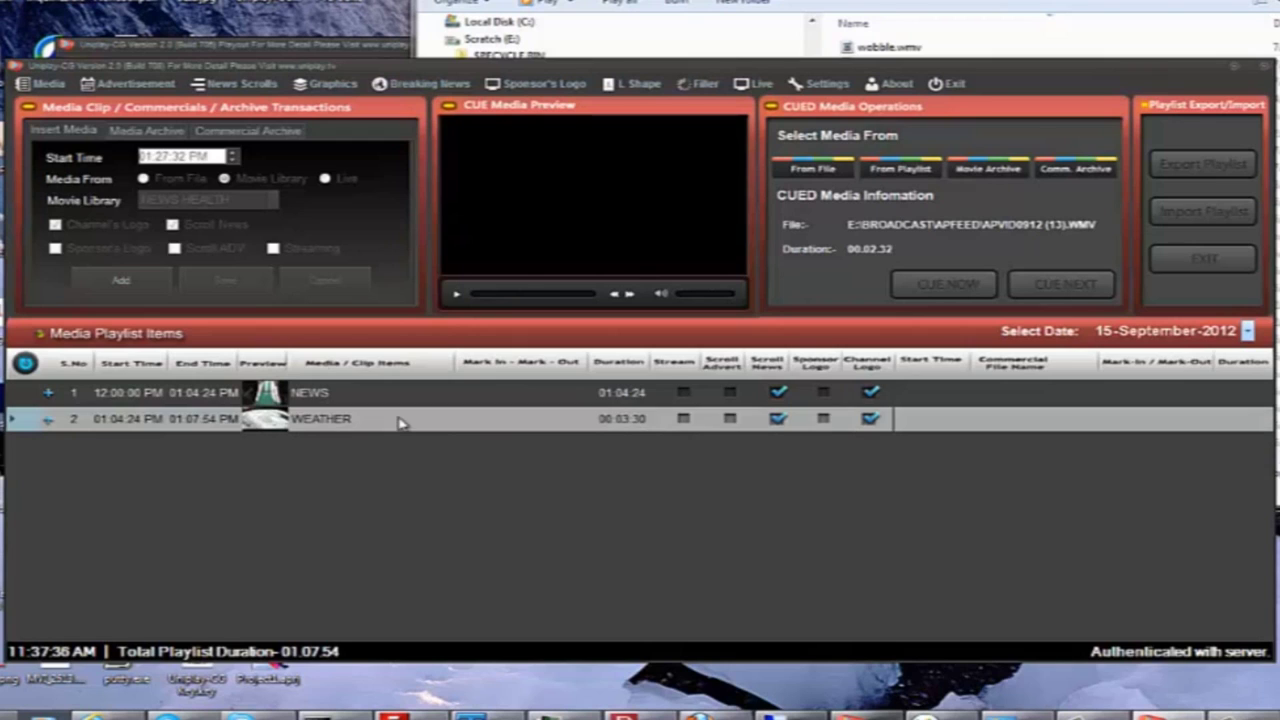
right_click(516, 428)
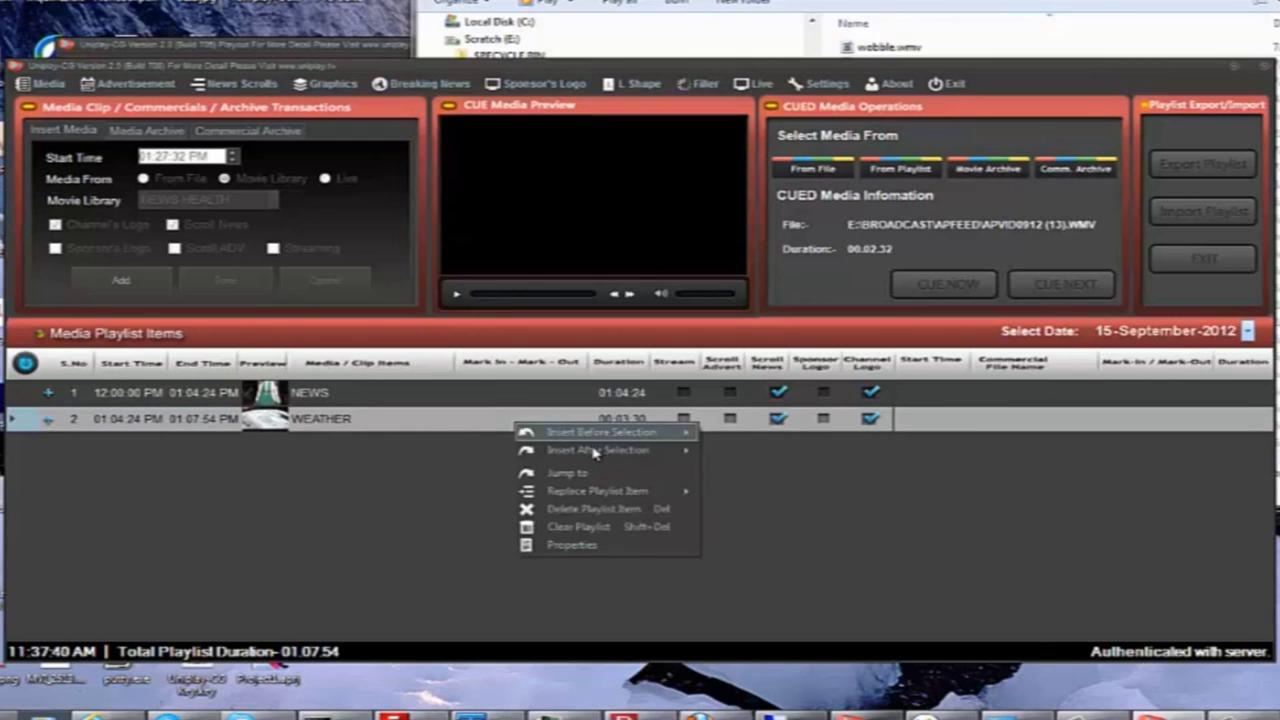
mouse_move(602, 451)
mouse_move(760, 452)
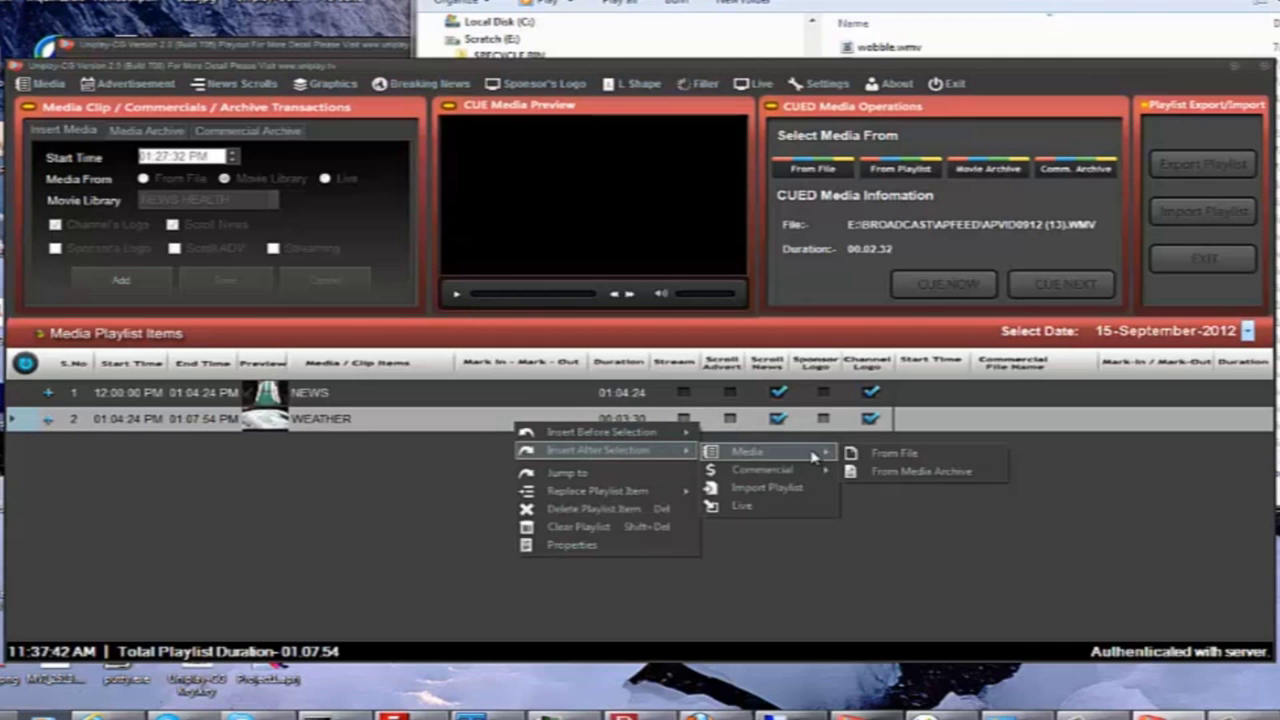
click(902, 471)
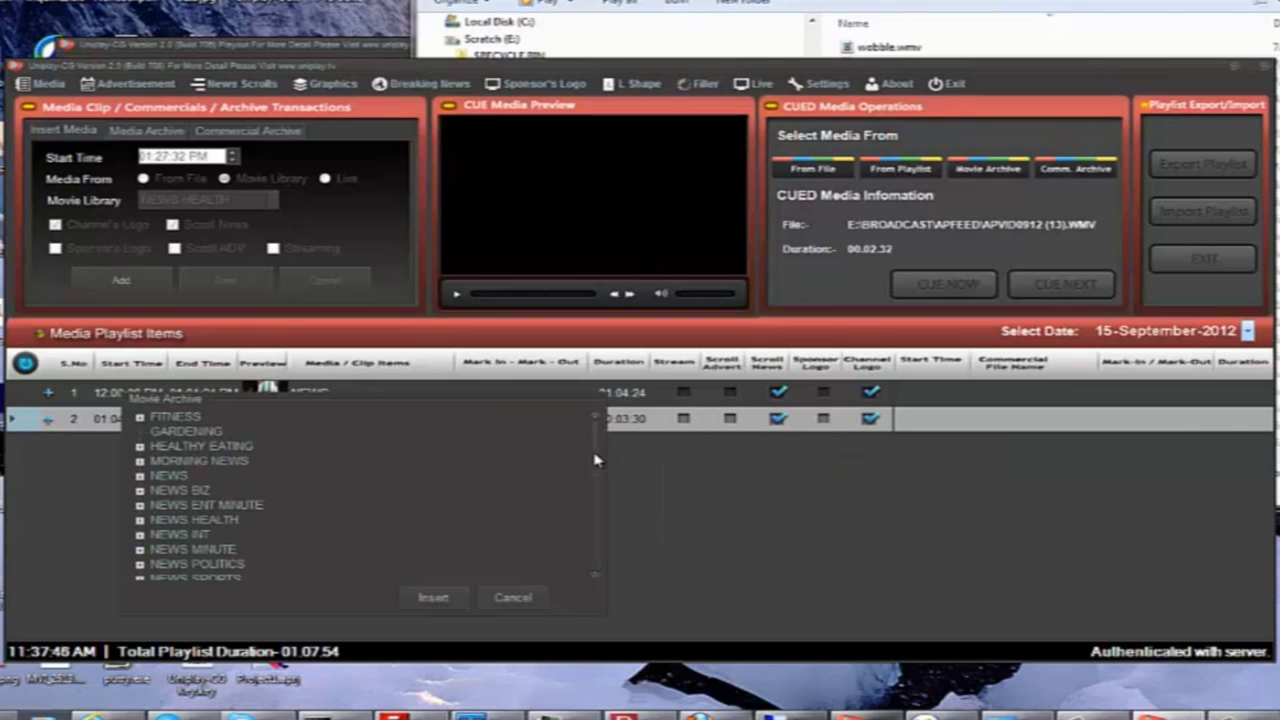
mouse_move(598, 460)
mouse_down()
mouse_move(604, 553)
mouse_move(583, 456)
mouse_up()
click(174, 418)
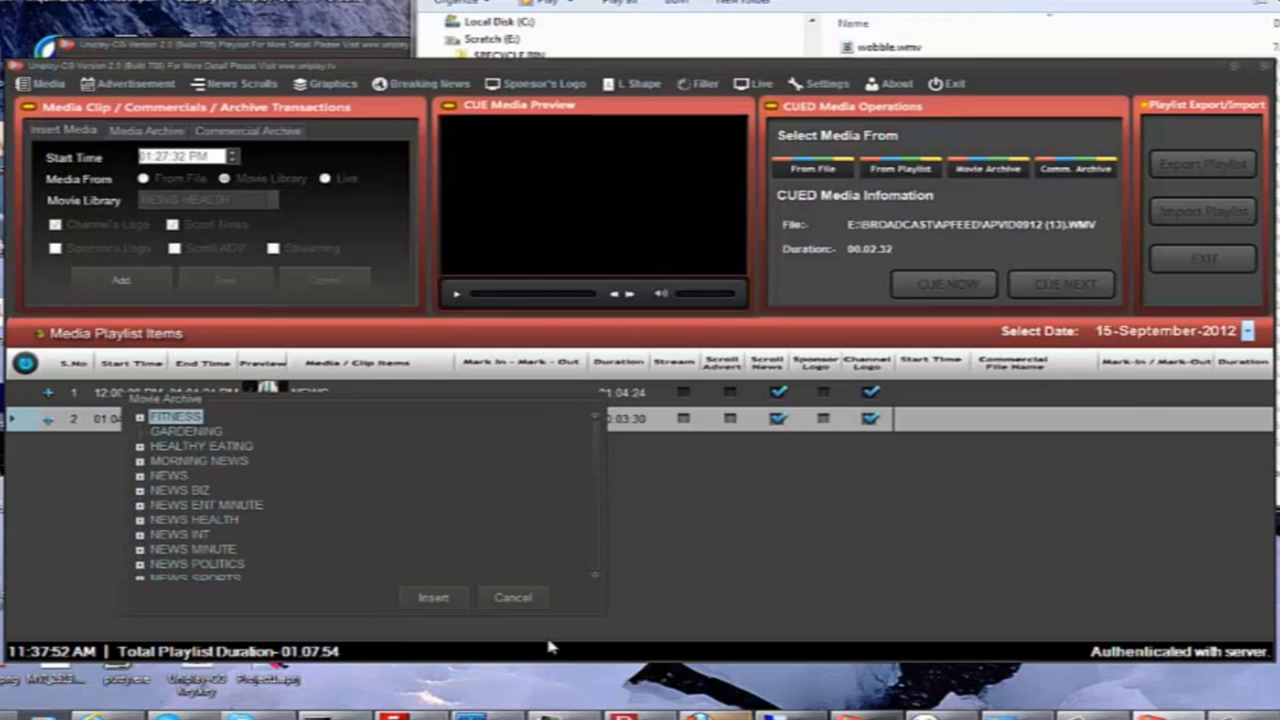
click(433, 603)
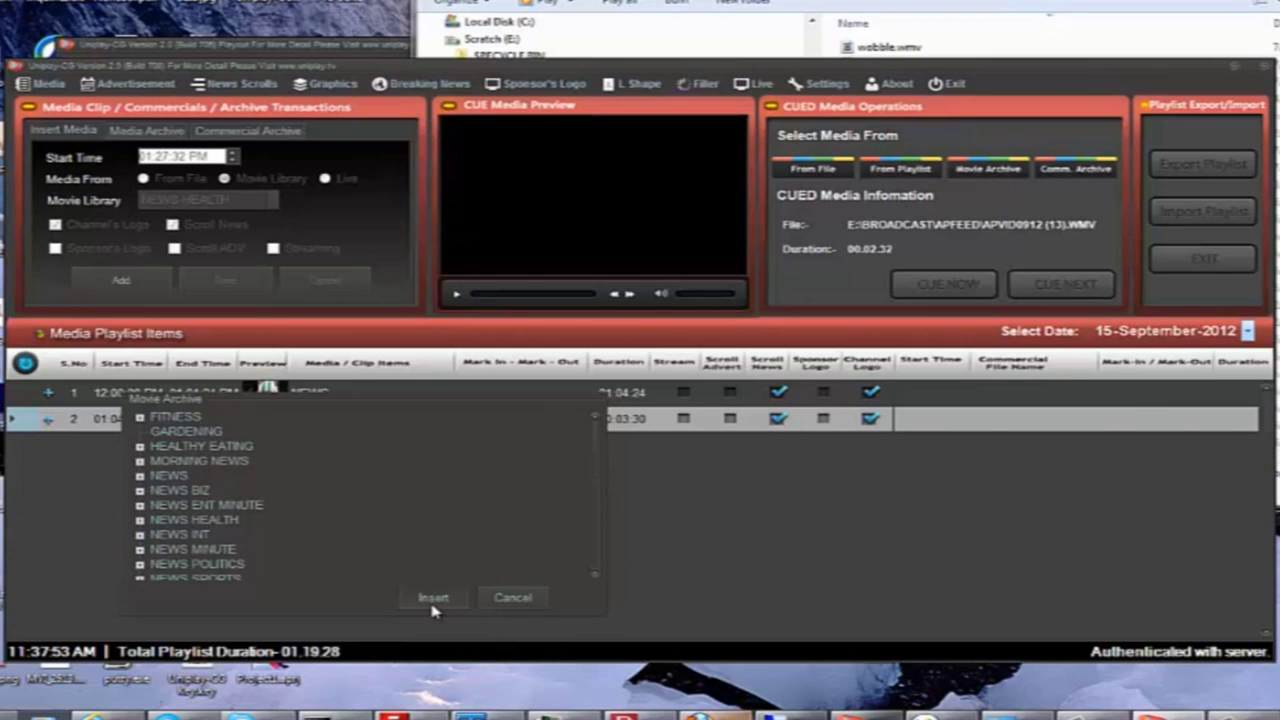
Open the Commercial Archive to insert a commercial after the FITNESS item in the playlist.
right_click(502, 457)
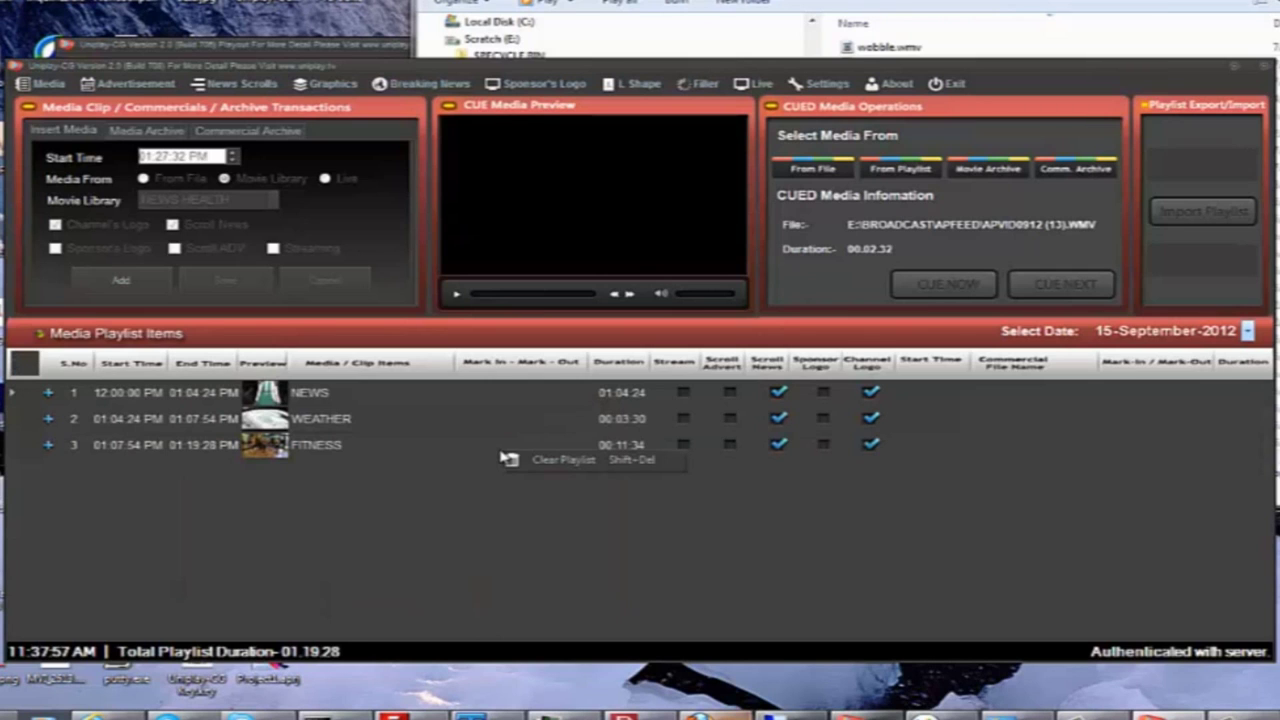
click(443, 449)
click(445, 452)
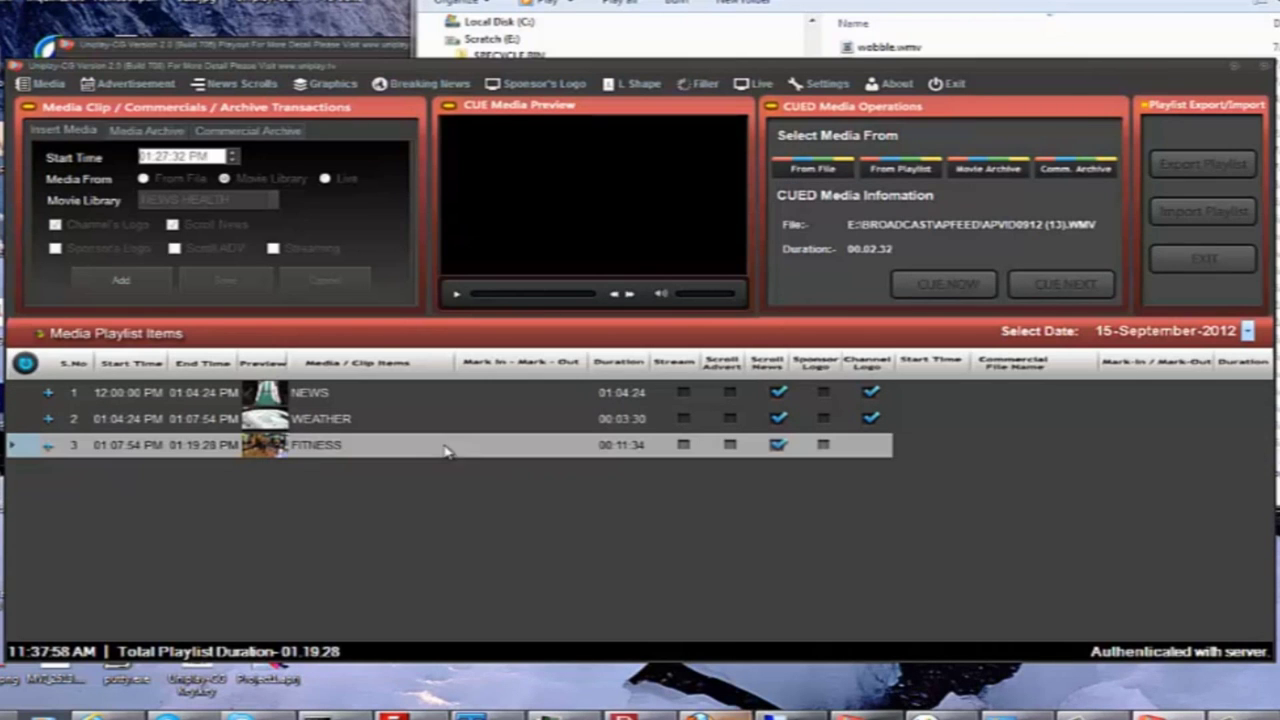
right_click(547, 457)
mouse_move(652, 478)
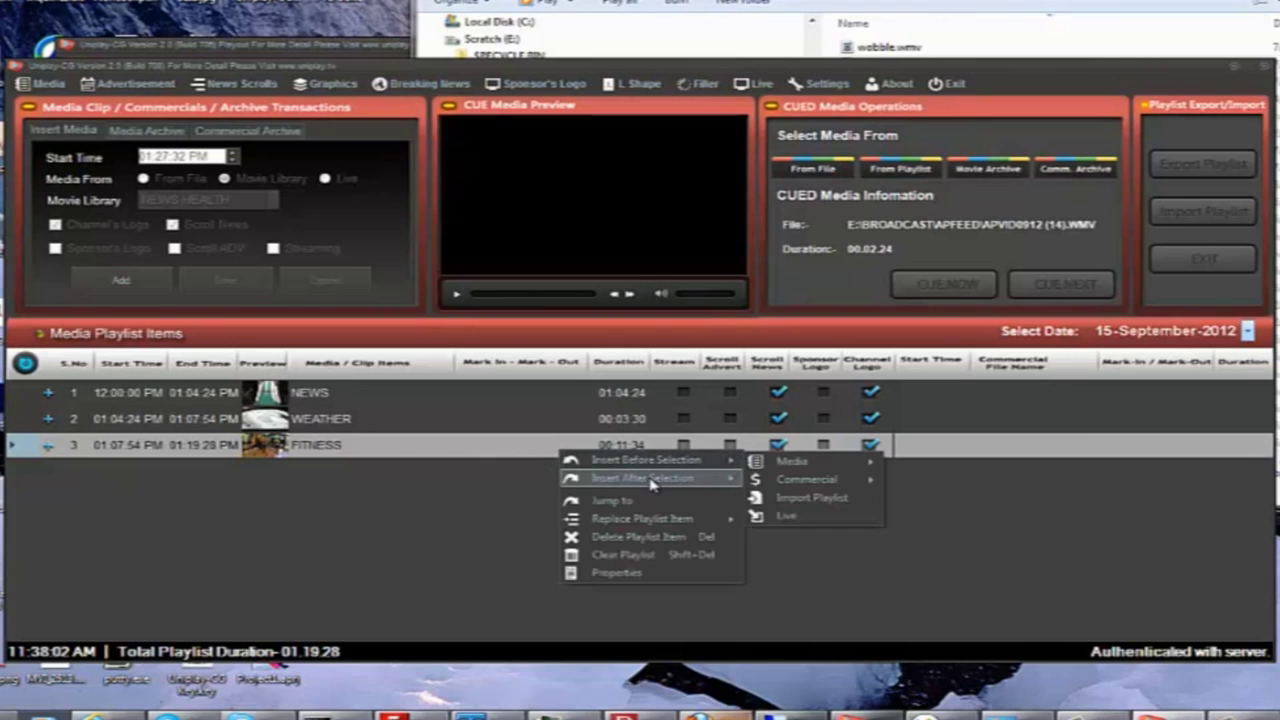
mouse_move(800, 483)
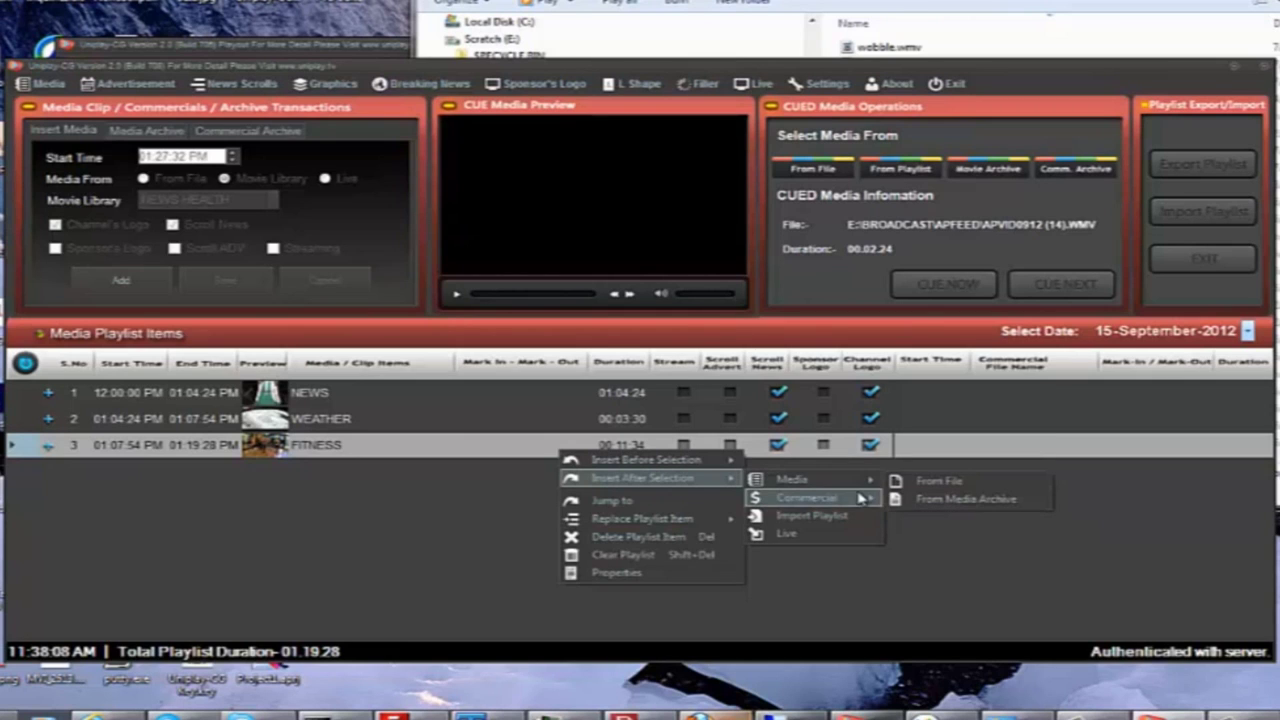
mouse_move(862, 498)
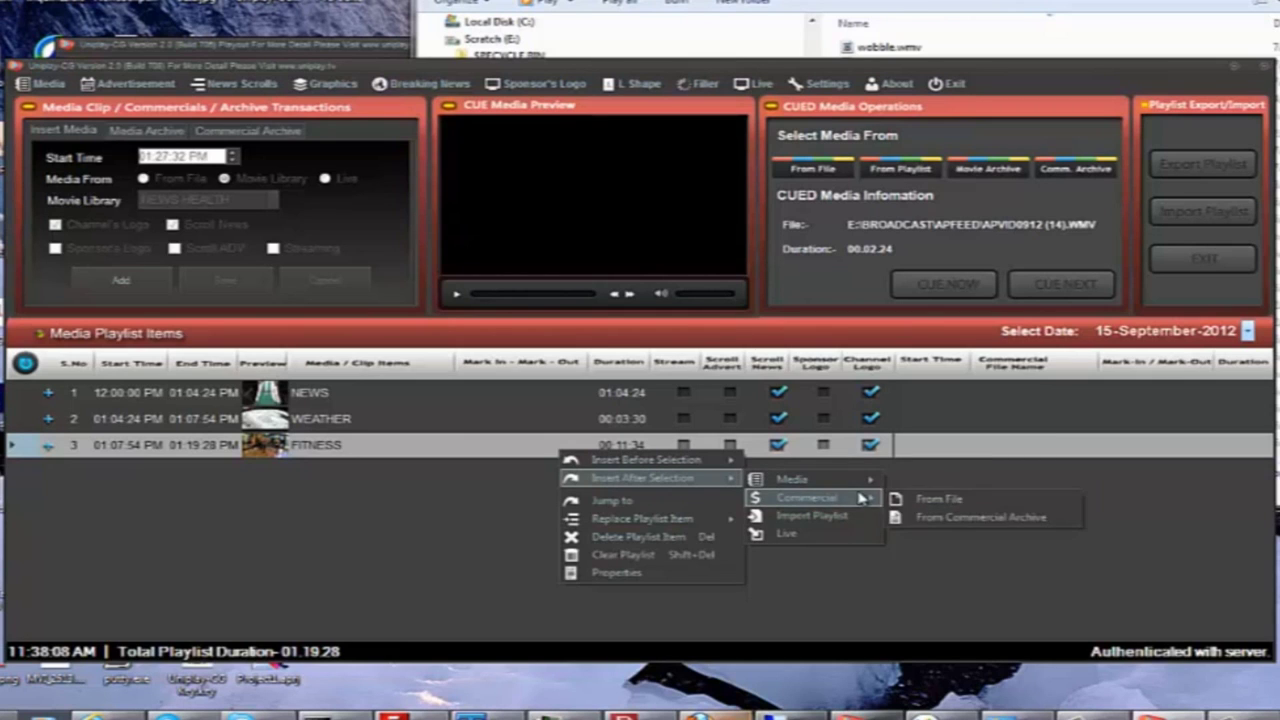
click(948, 518)
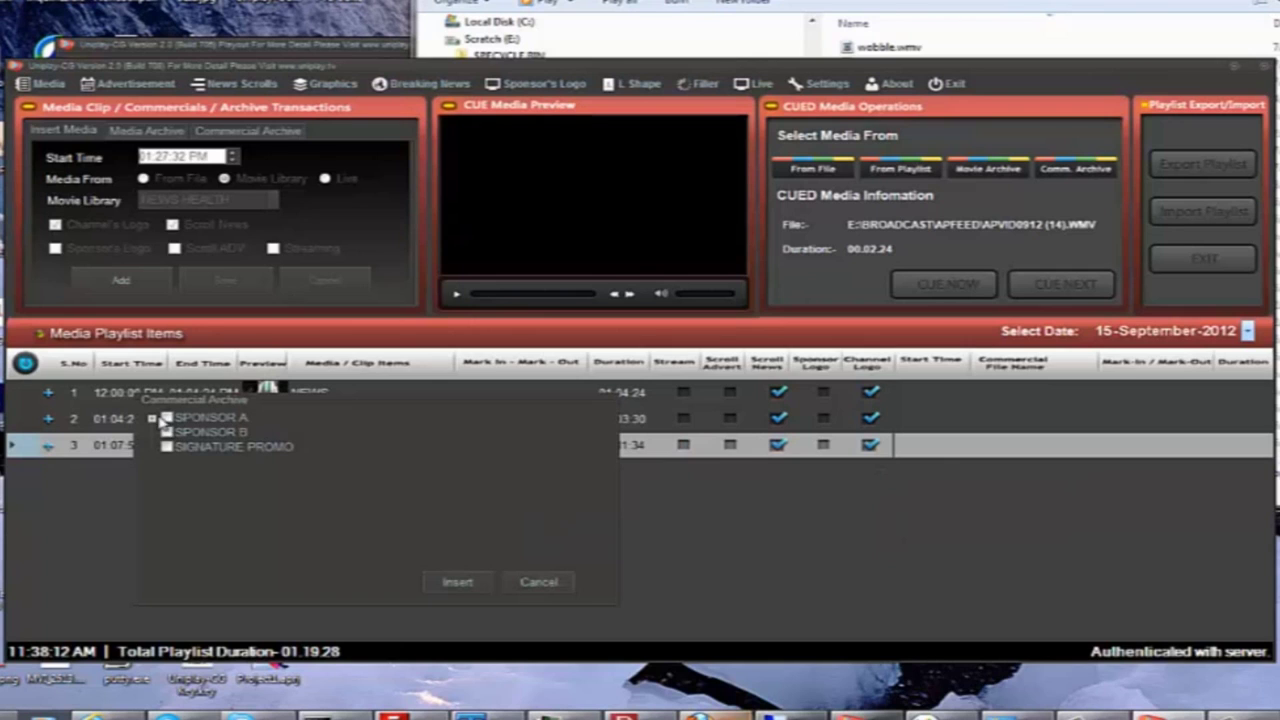
Insert the first five SPONSOR A commercials: nicstick.mpg, vicks.wmv, SanDisk.wmv, No_Drips.wmv and Nissan.wmv.
click(153, 418)
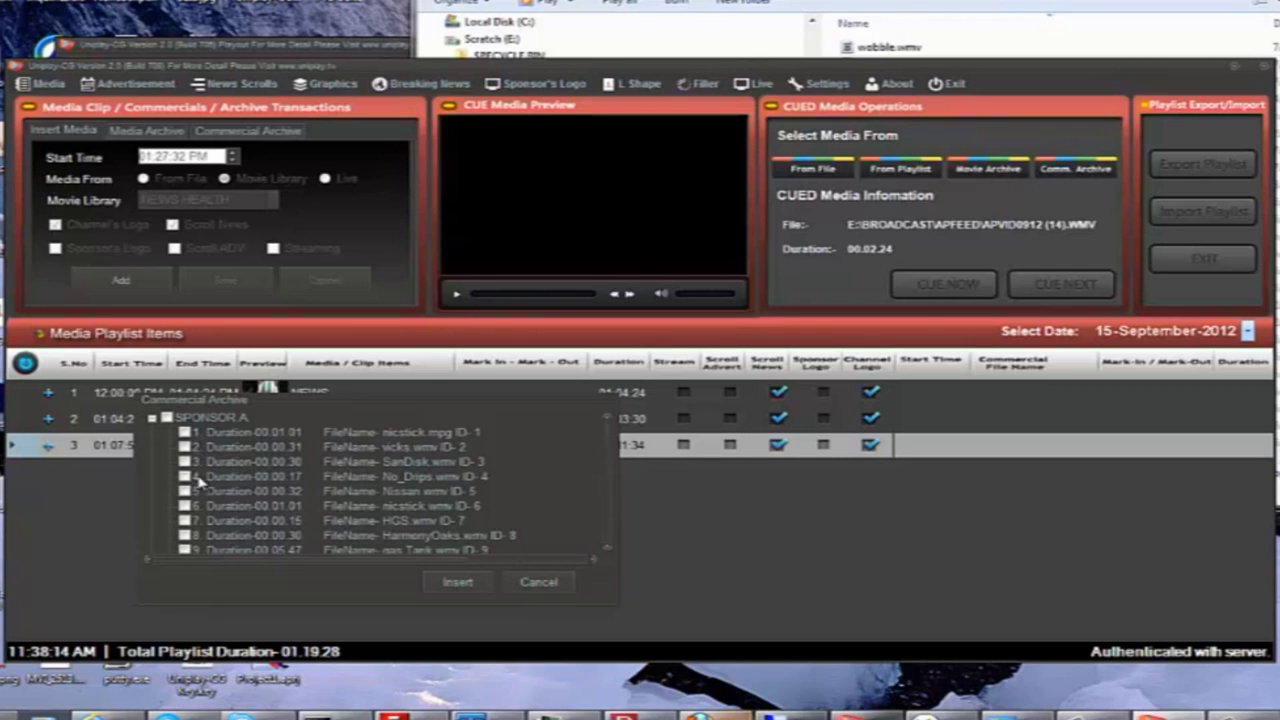
click(185, 432)
click(185, 447)
click(185, 462)
click(185, 477)
click(185, 491)
click(459, 583)
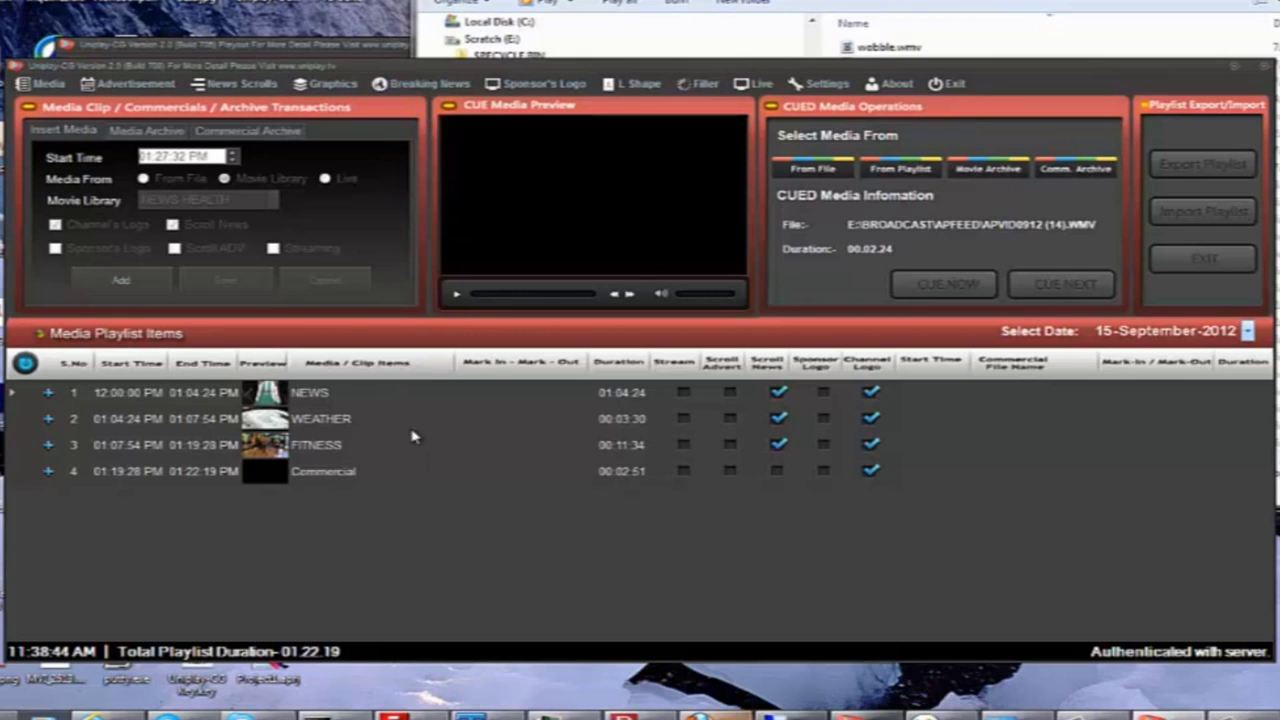
Copy the final Commercial item into the playlist twice, between NEWS and WEATHER and between WEATHER and FITNESS.
click(455, 476)
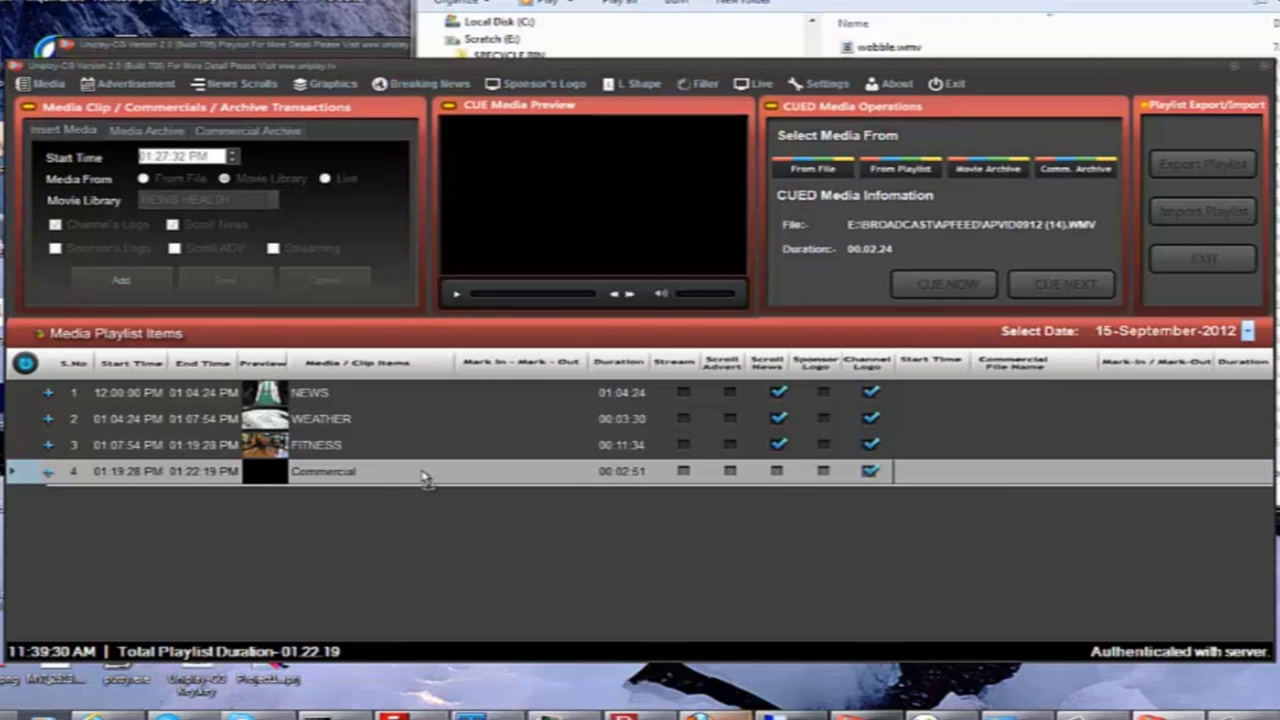
drag(425, 470, 427, 418)
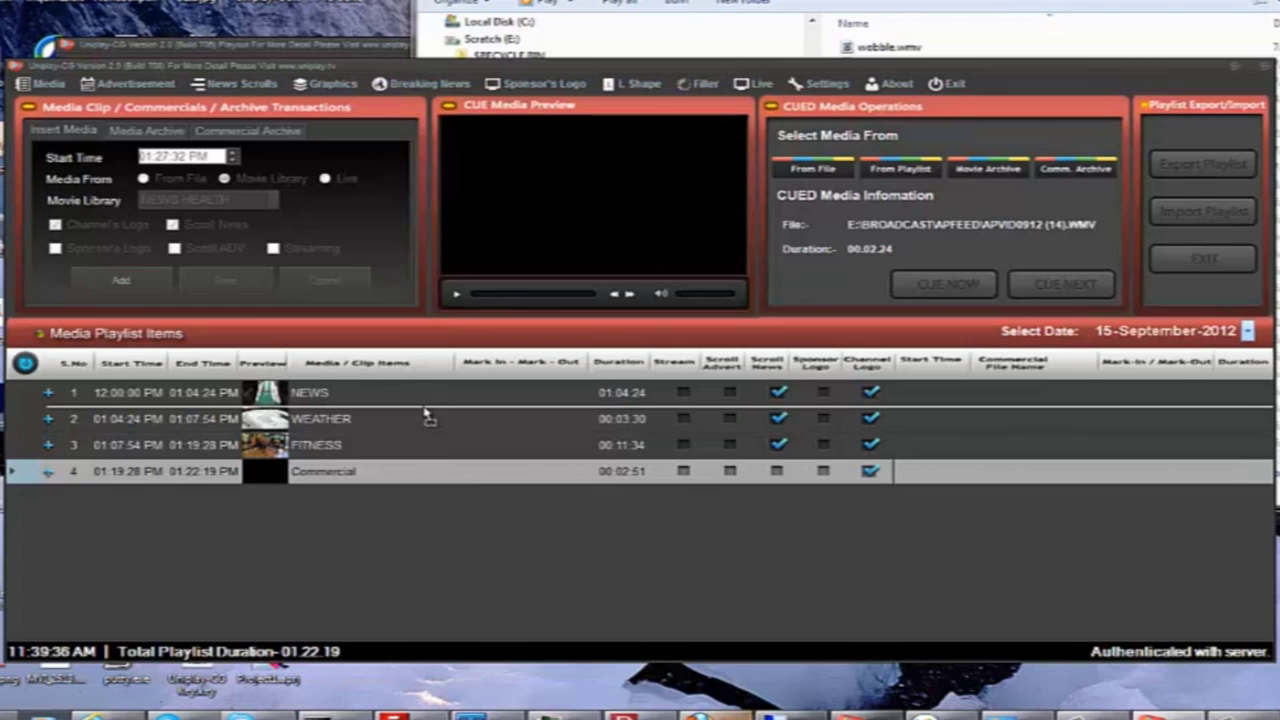
drag(424, 414, 425, 414)
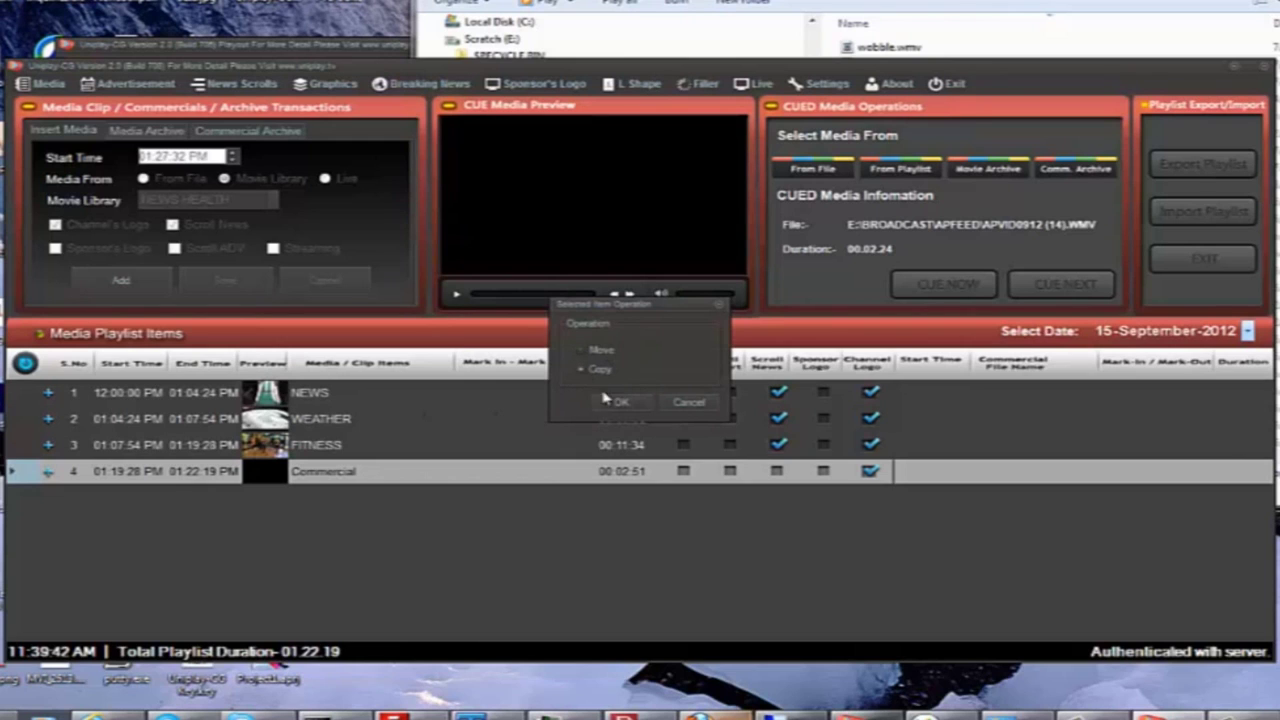
click(620, 402)
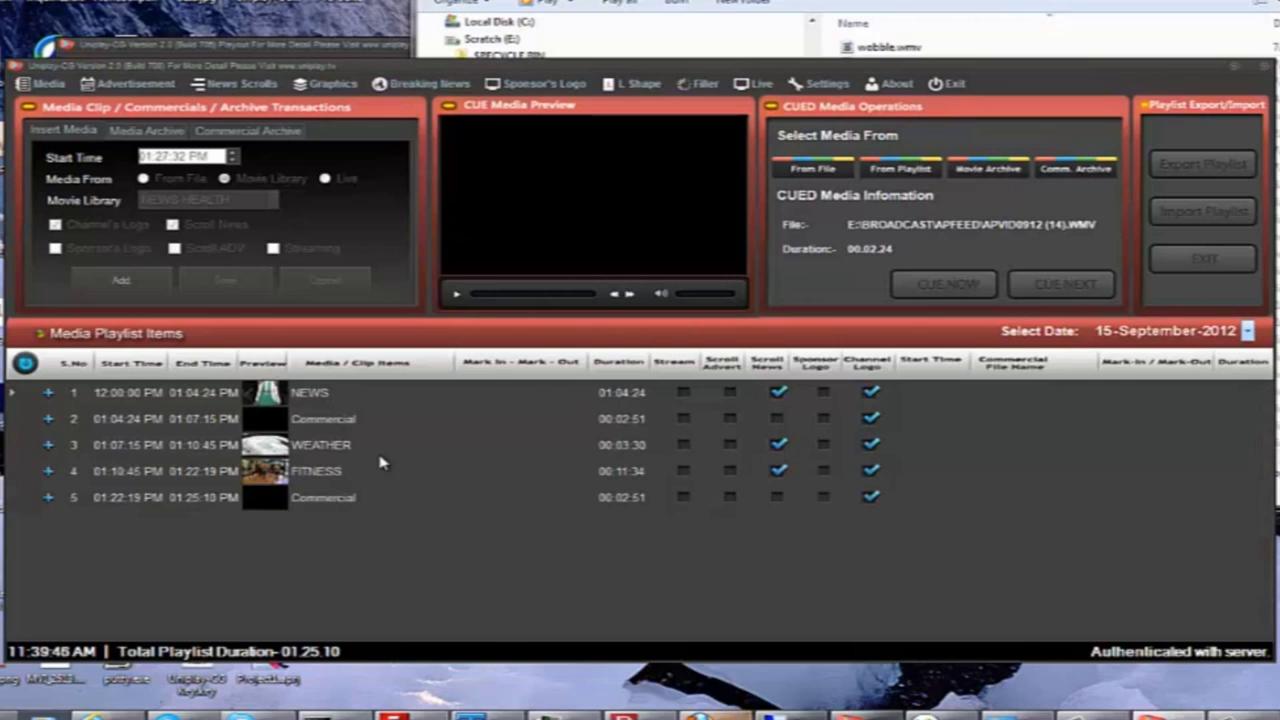
click(398, 506)
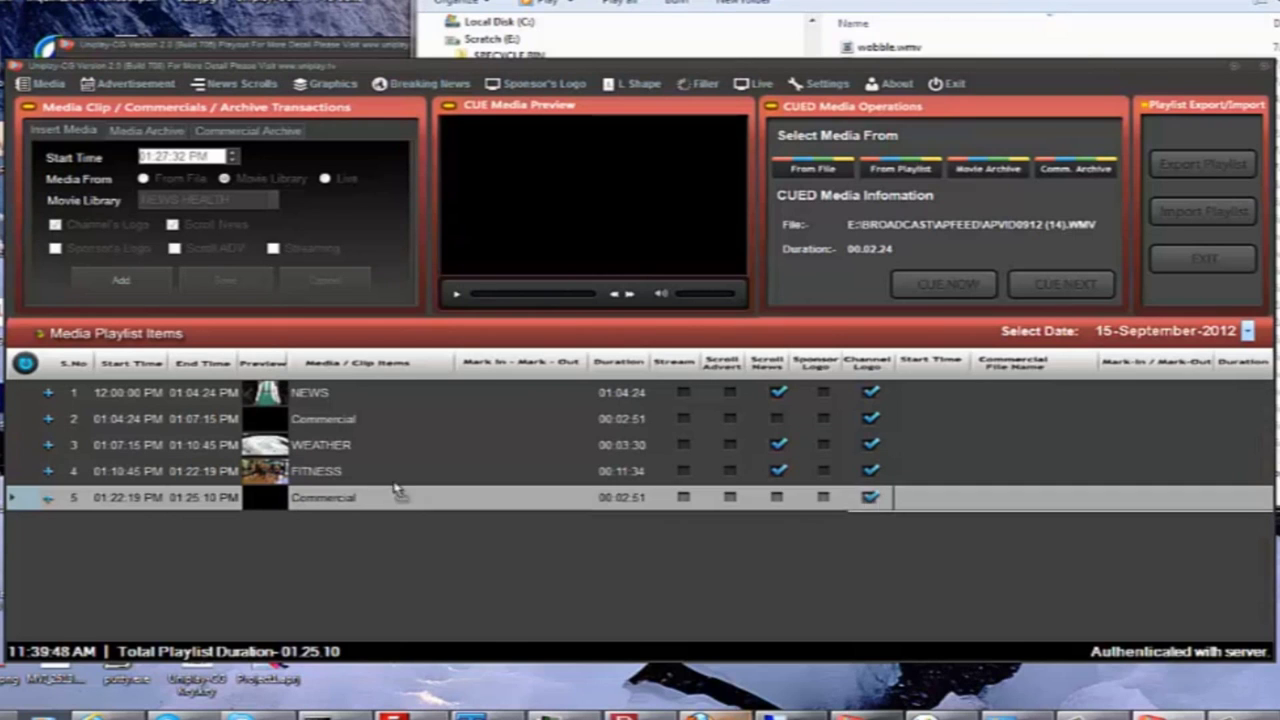
drag(395, 472, 394, 467)
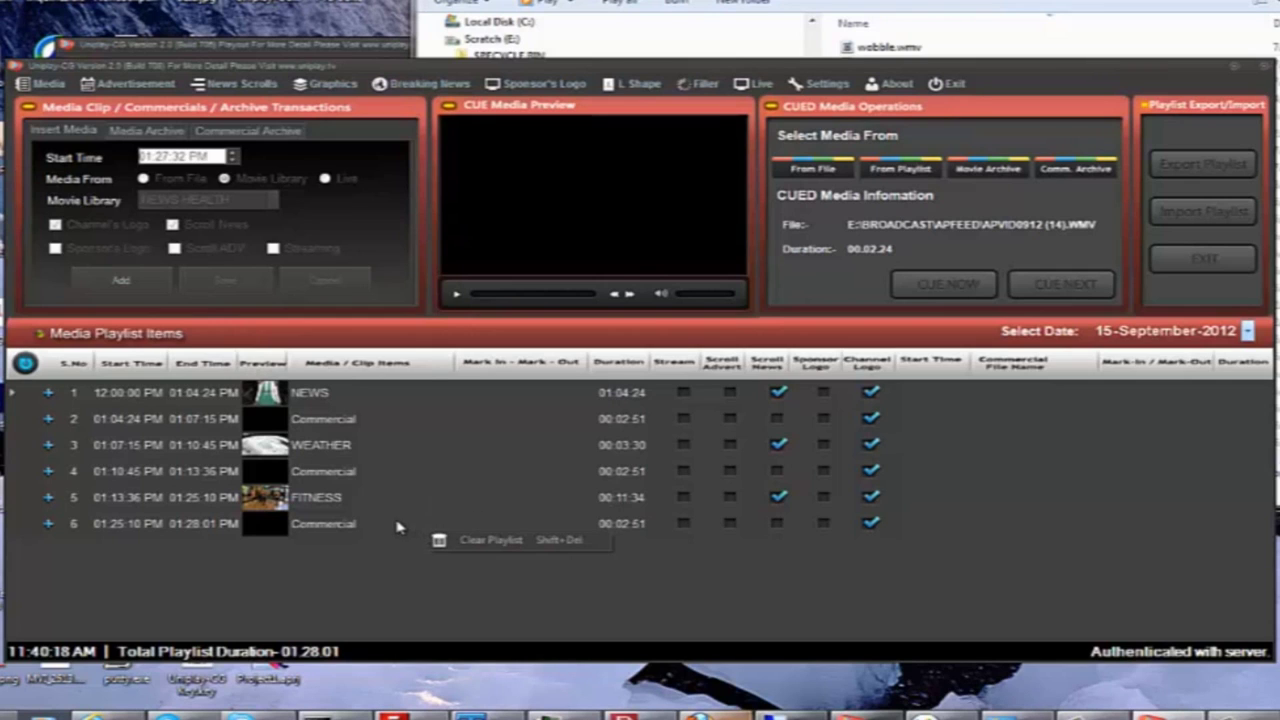
Insert the TV1: HEALTHY LIVING library from the media archive after the last Commercial item in the playlist.
click(415, 525)
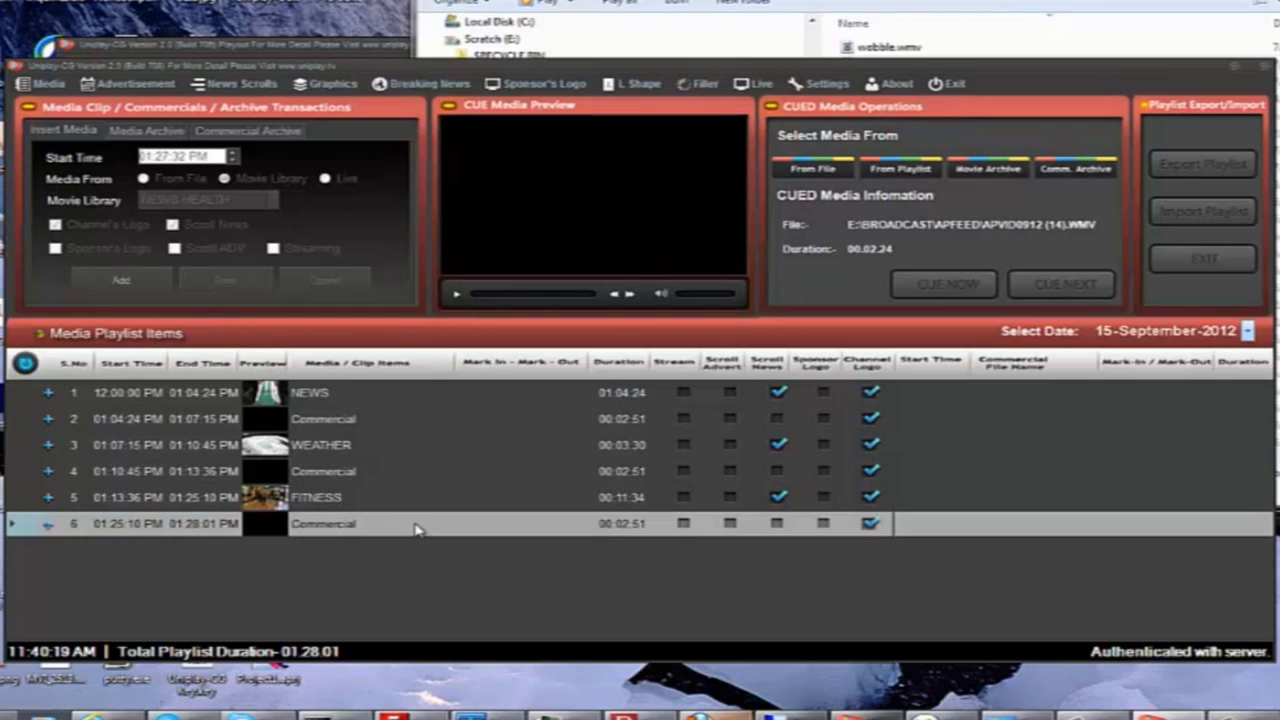
right_click(546, 523)
mouse_move(622, 546)
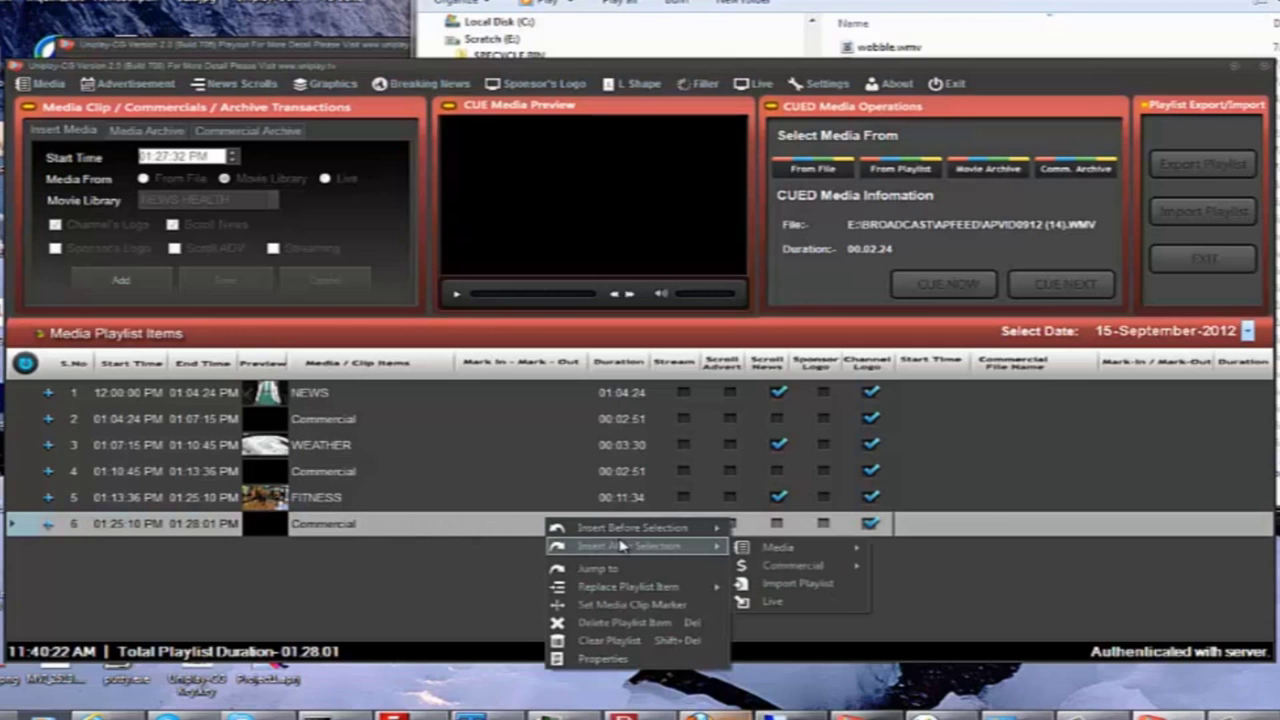
mouse_move(778, 548)
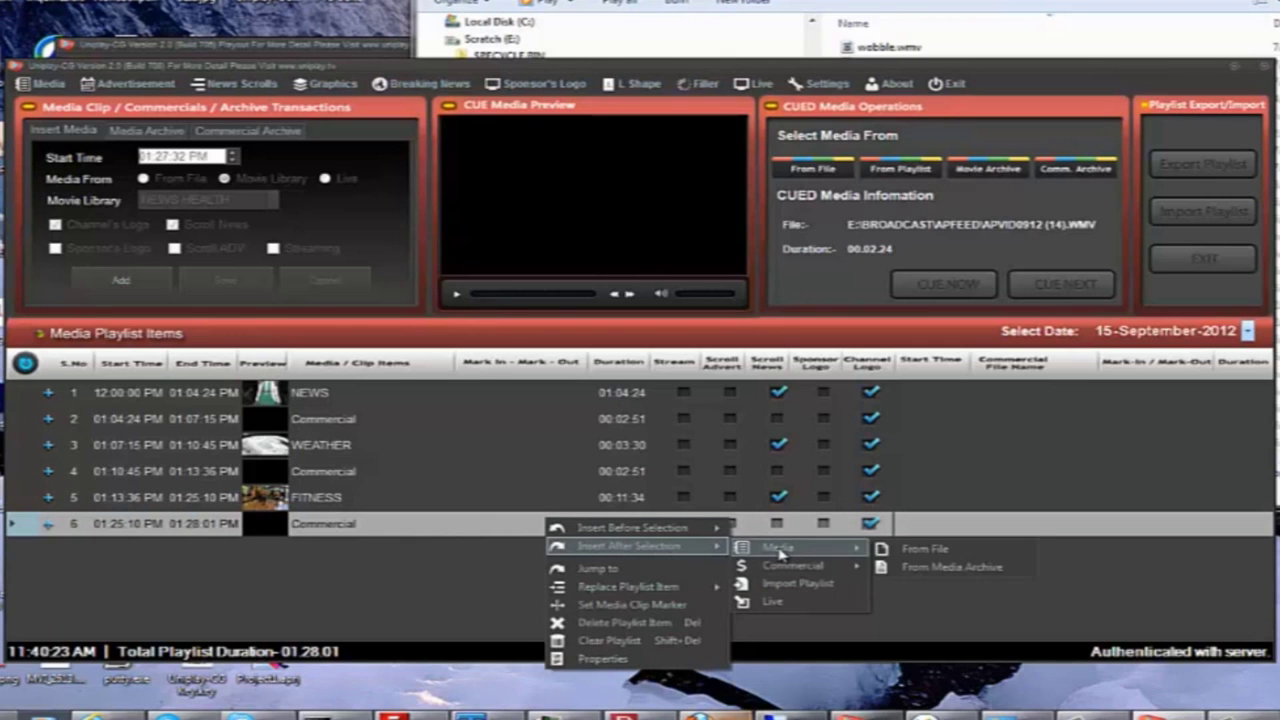
click(935, 567)
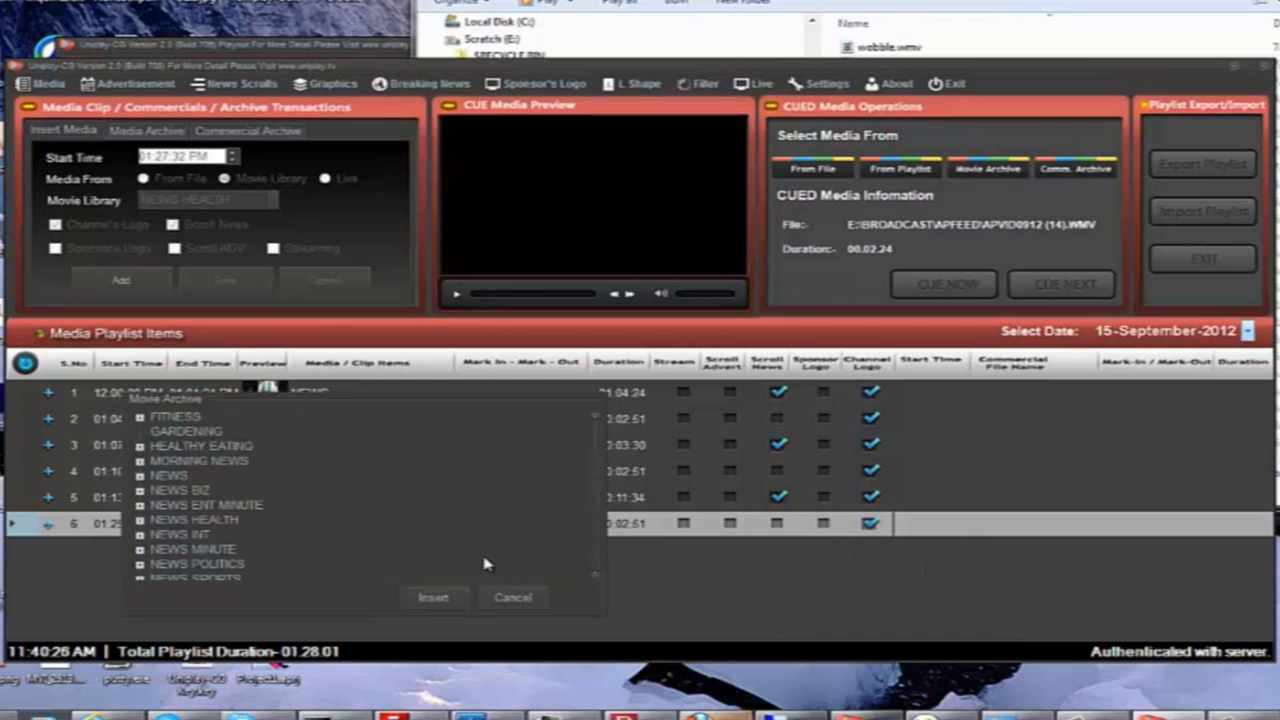
drag(595, 470, 605, 557)
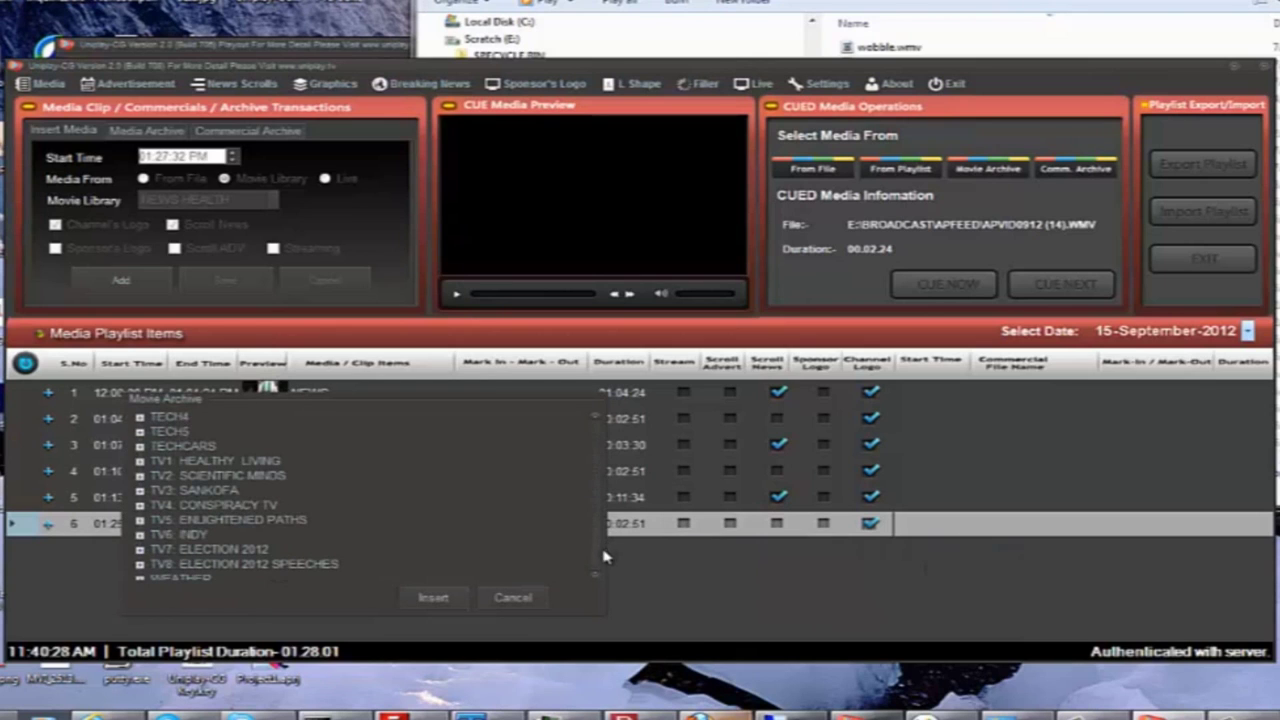
click(247, 466)
click(433, 597)
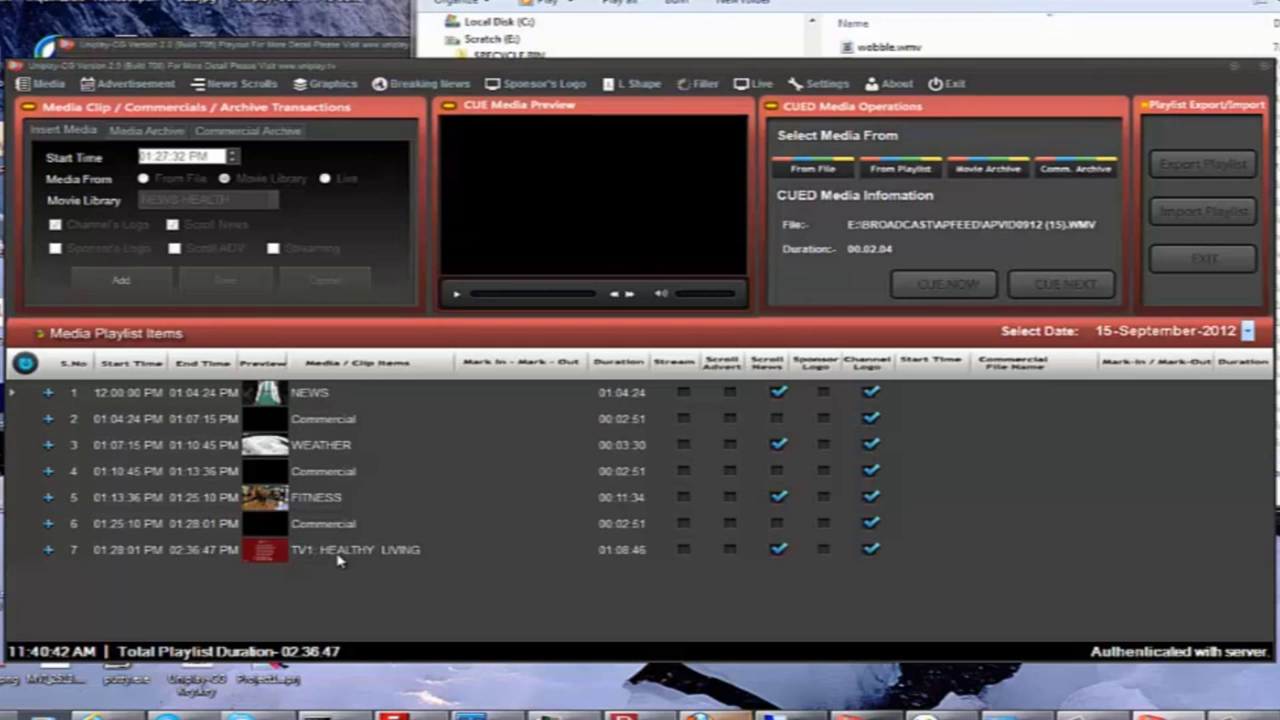
Insert the TV2: SCIENTIFIC MINDS library from the media archive after the TV1: HEALTHY LIVING item.
click(460, 560)
right_click(487, 551)
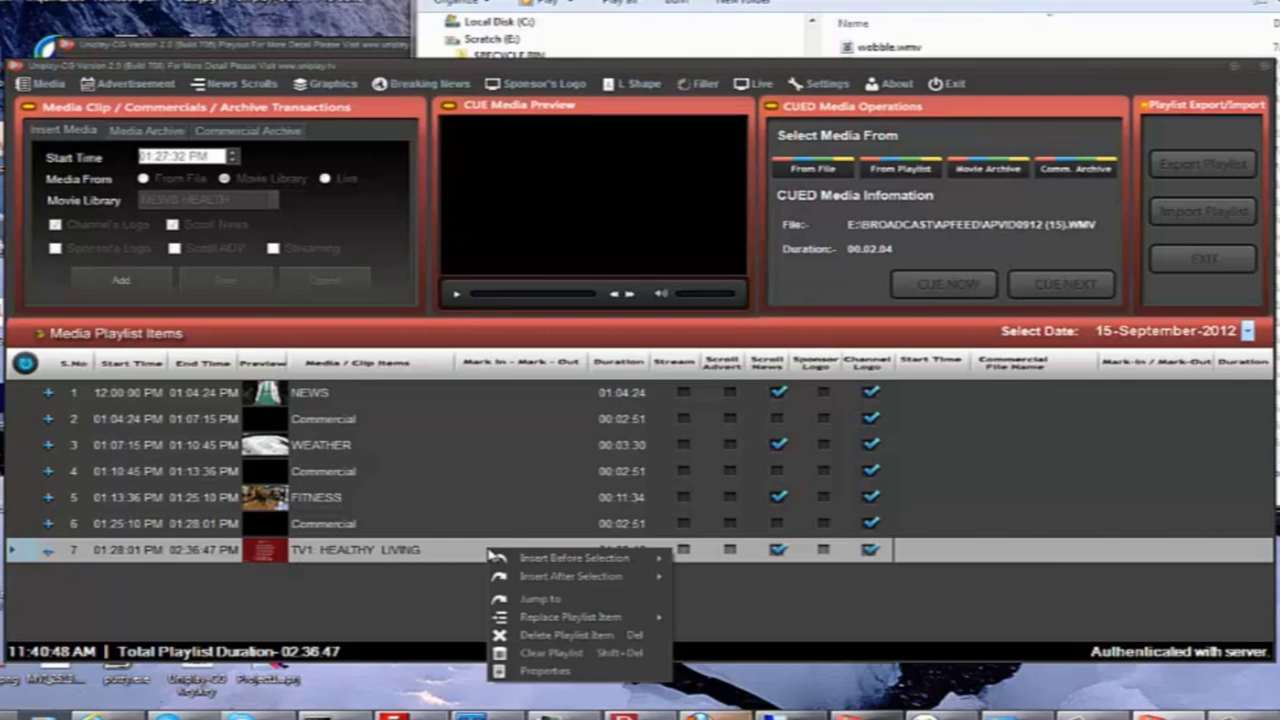
mouse_move(585, 578)
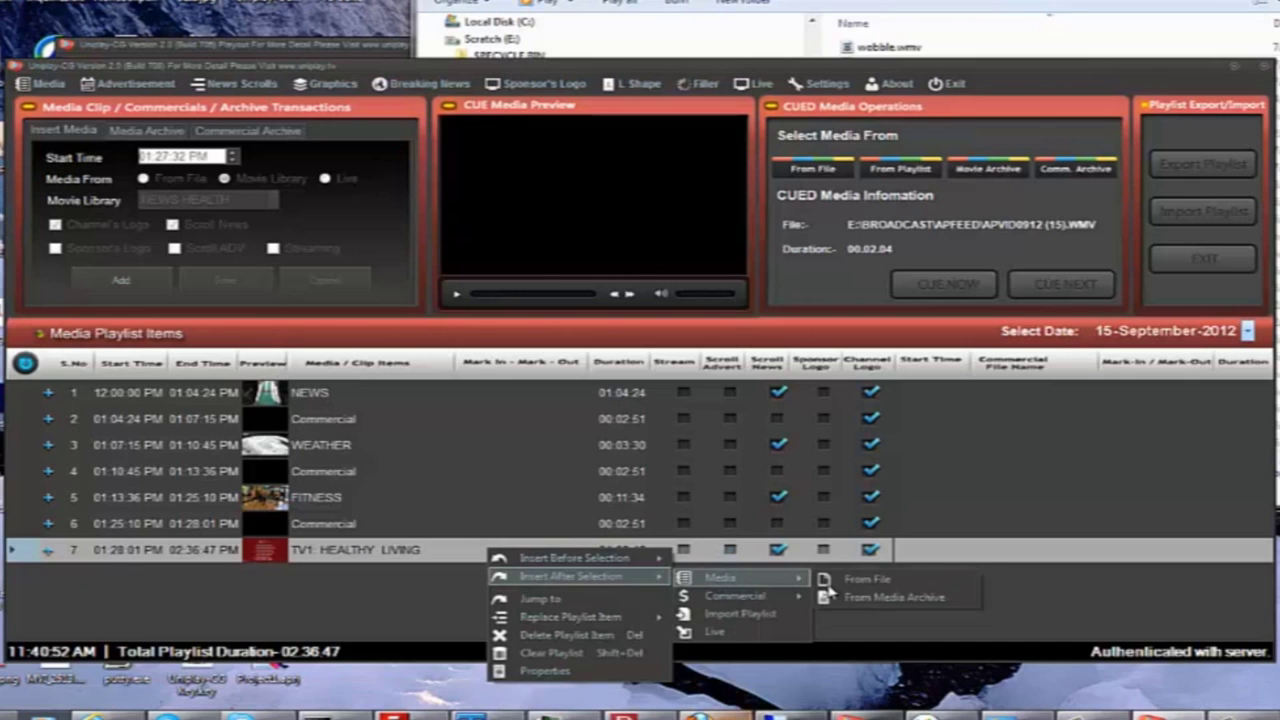
click(863, 603)
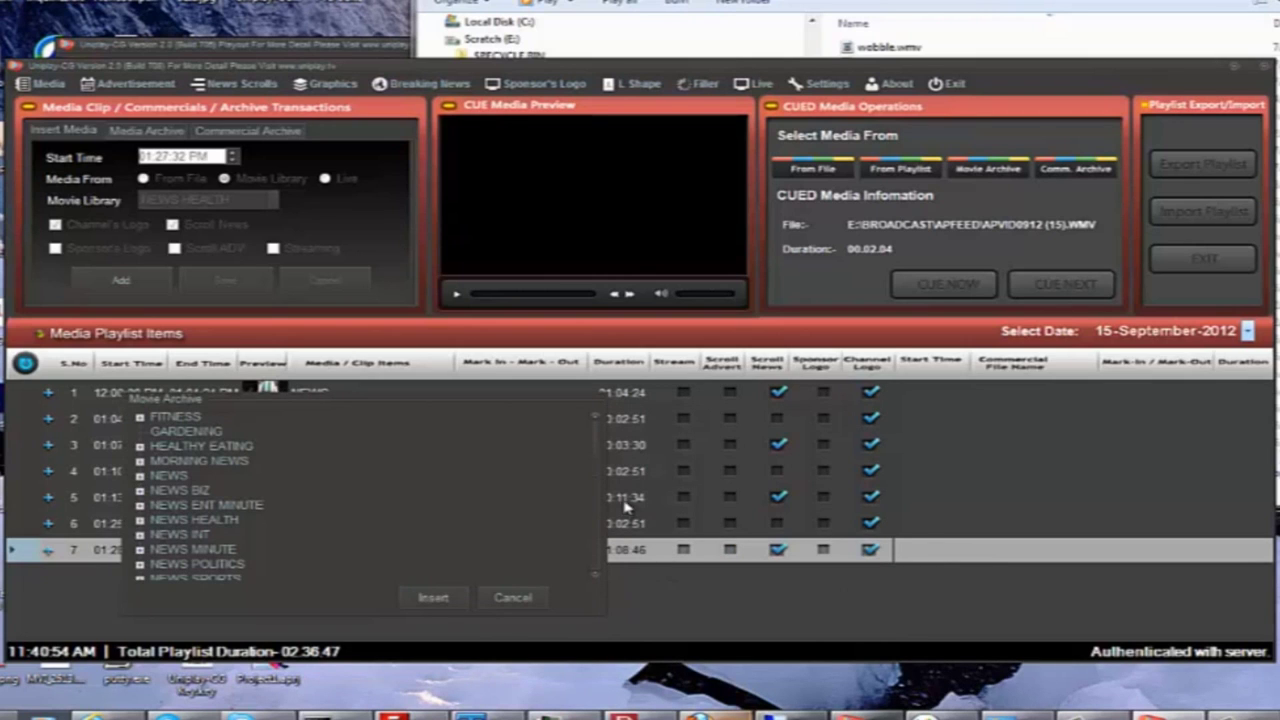
drag(603, 480, 618, 562)
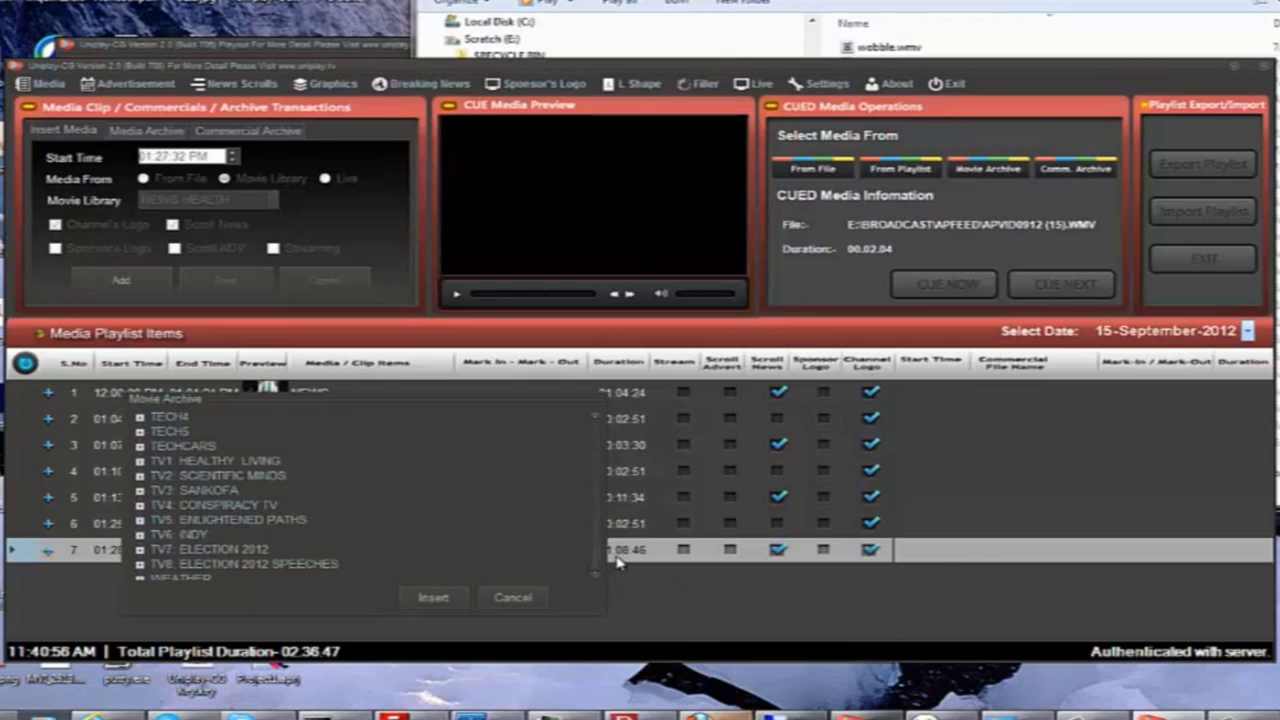
click(266, 478)
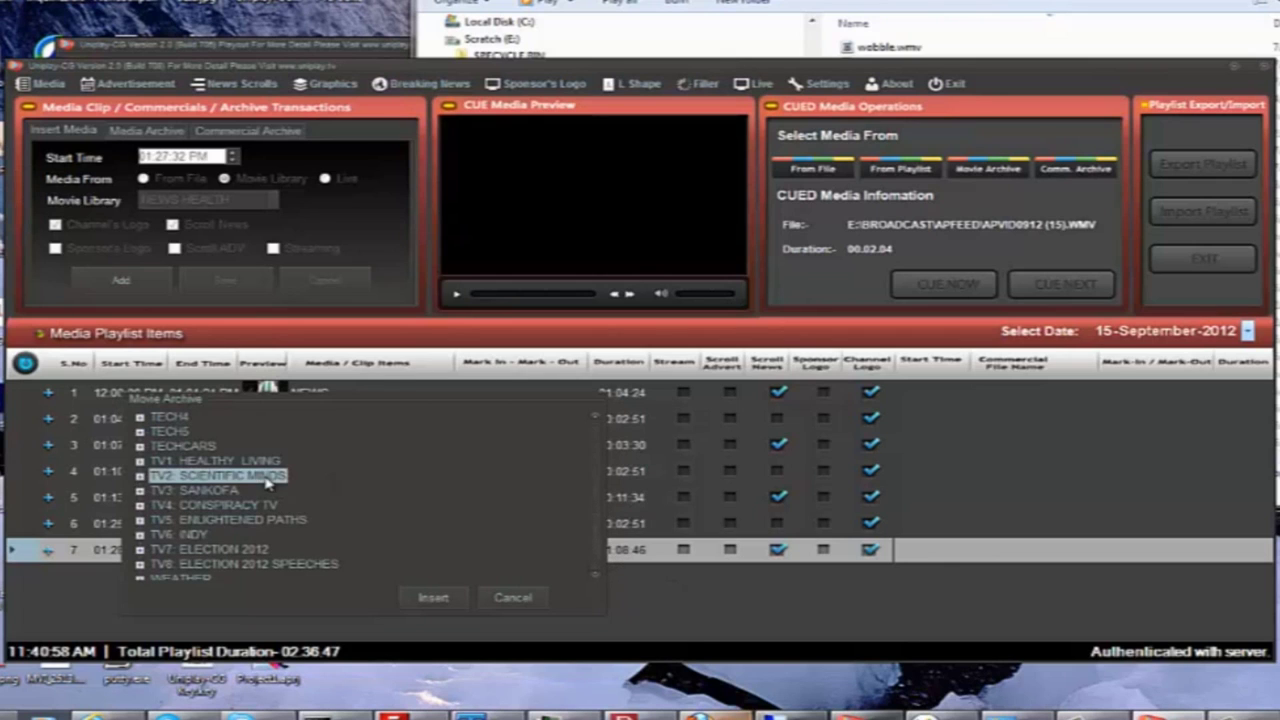
click(434, 598)
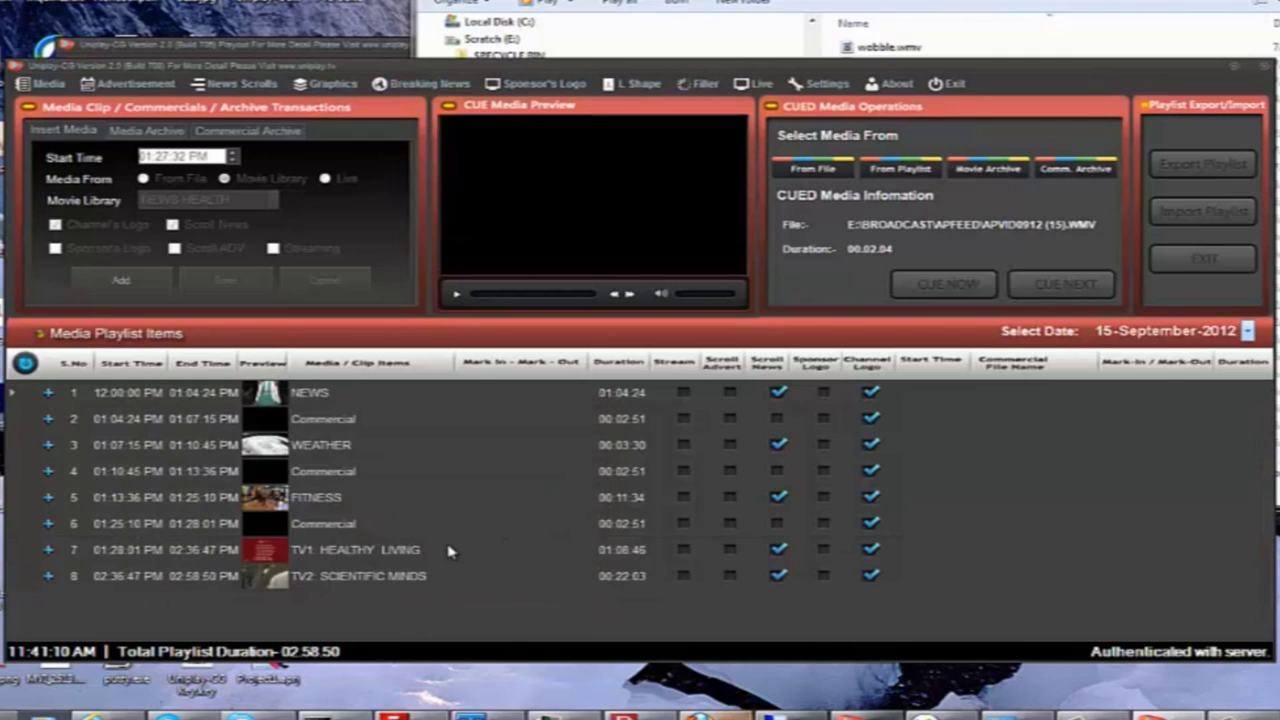
Insert the TV3: SANKOFA library from the media archive after the TV2: SCIENTIFIC MINDS item.
right_click(506, 582)
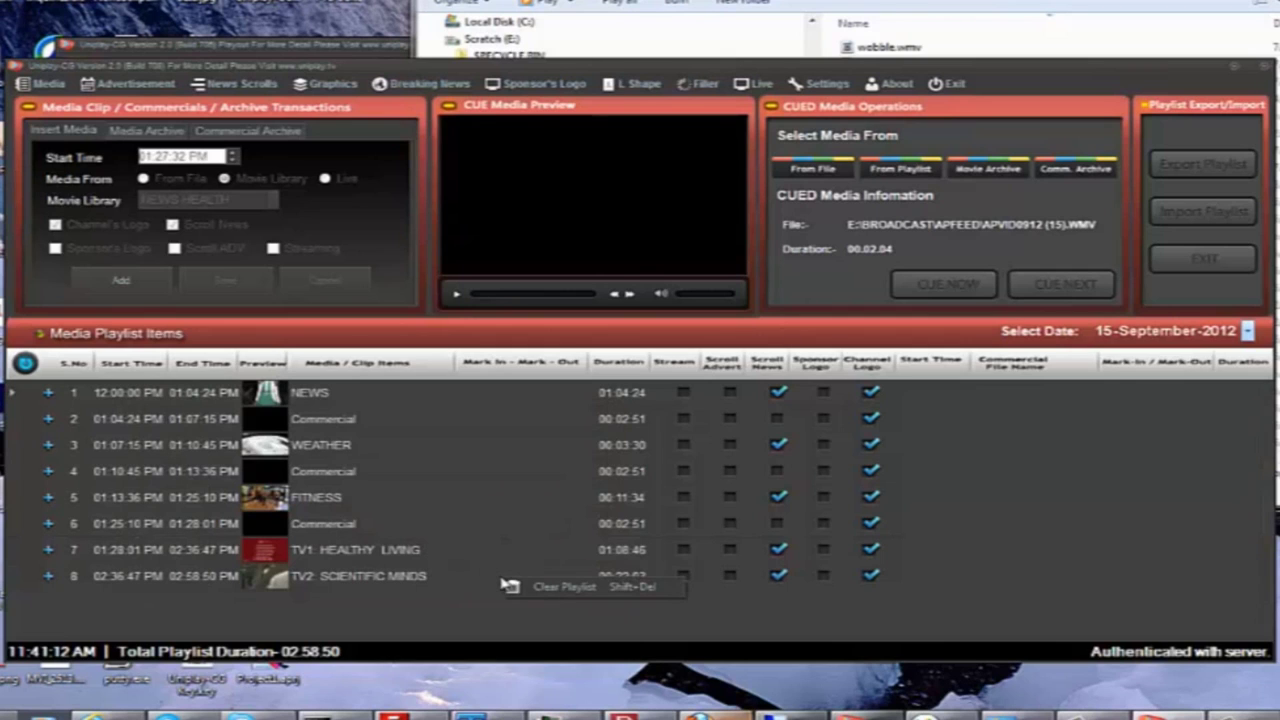
click(465, 580)
click(495, 576)
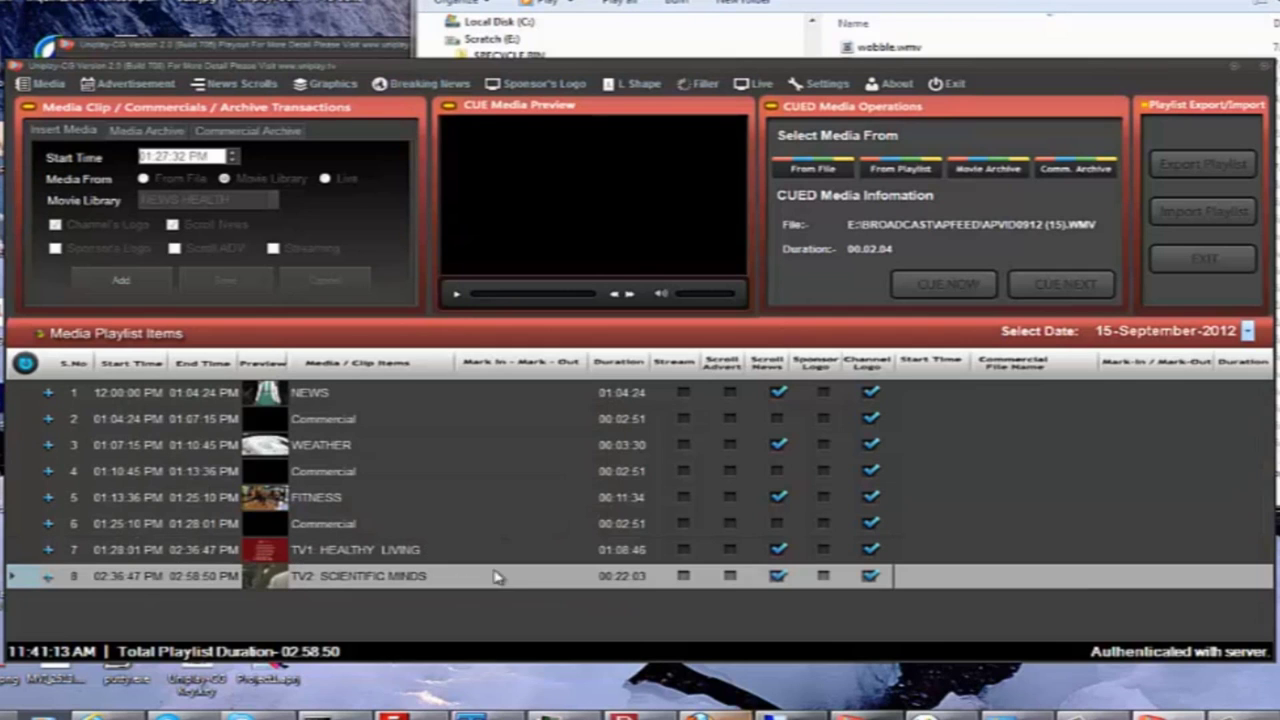
right_click(548, 584)
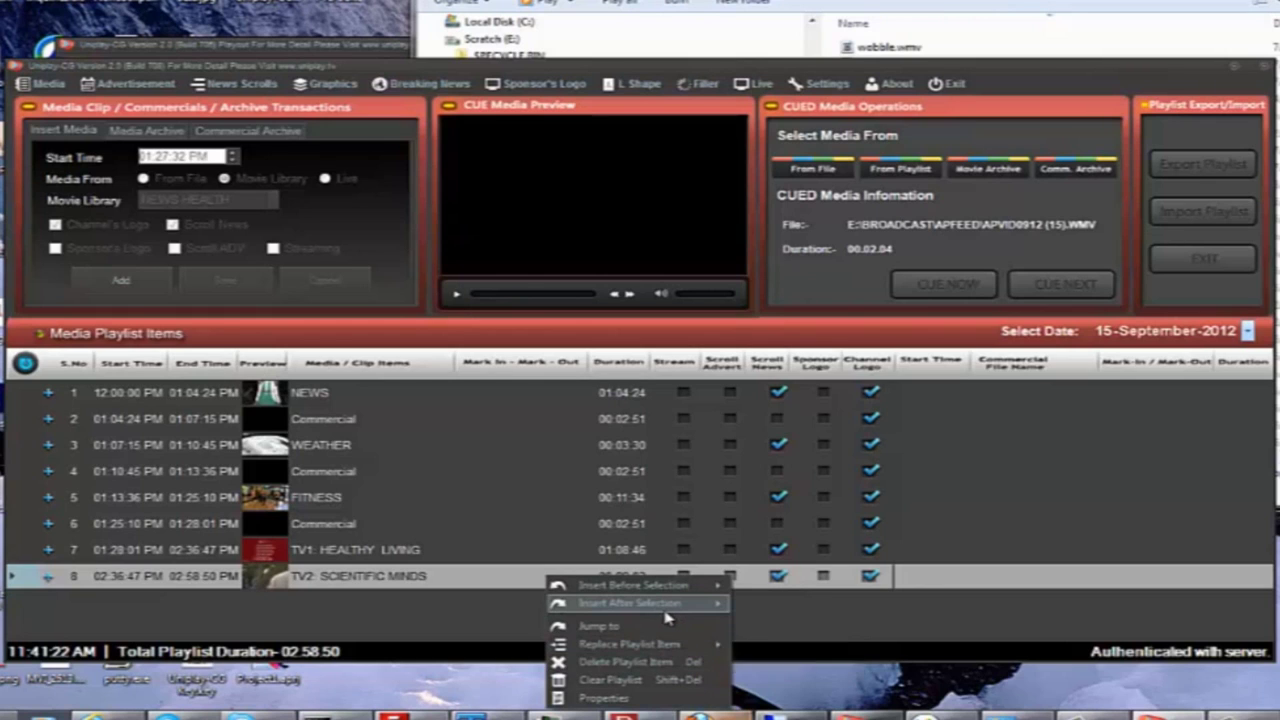
mouse_move(668, 606)
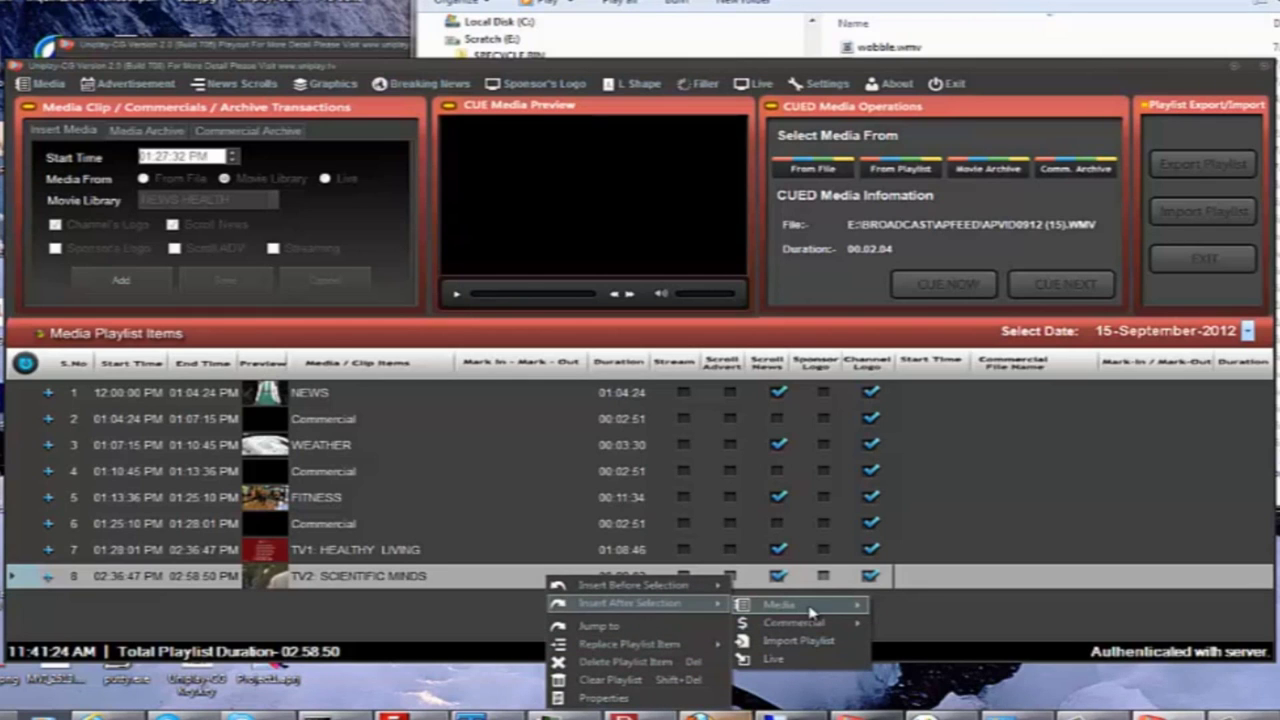
mouse_move(812, 612)
click(916, 624)
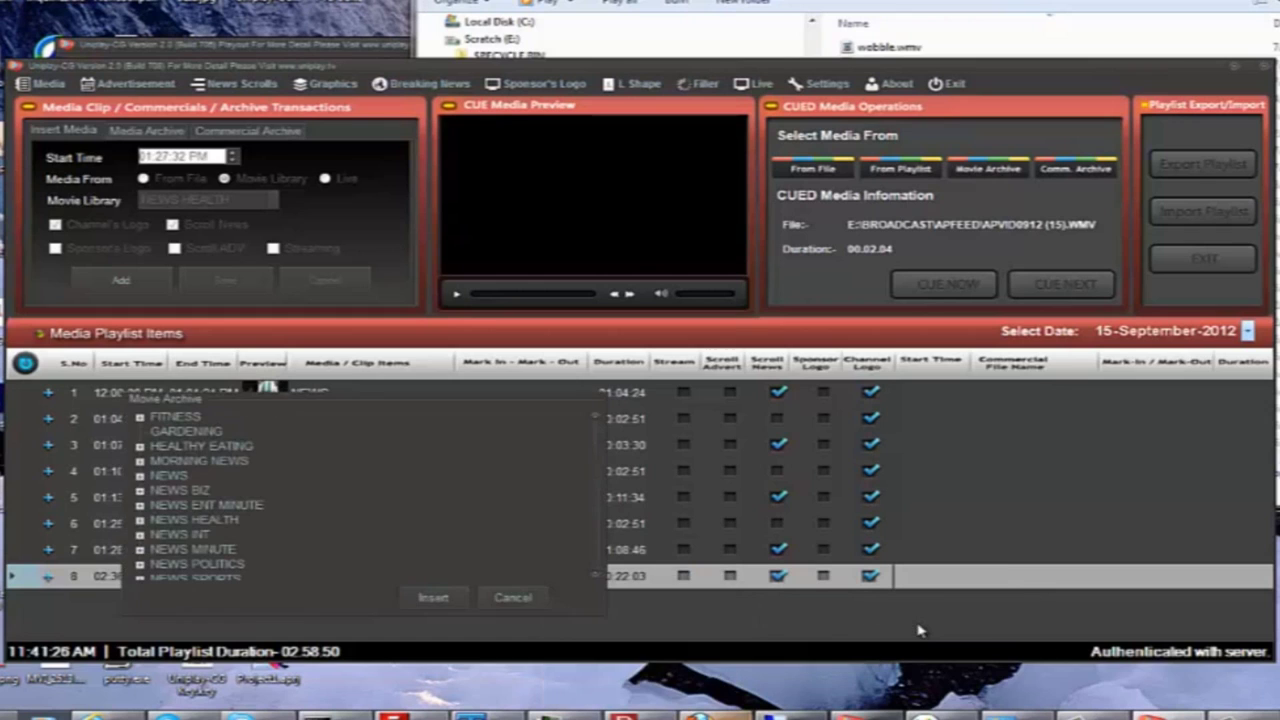
drag(594, 423, 594, 536)
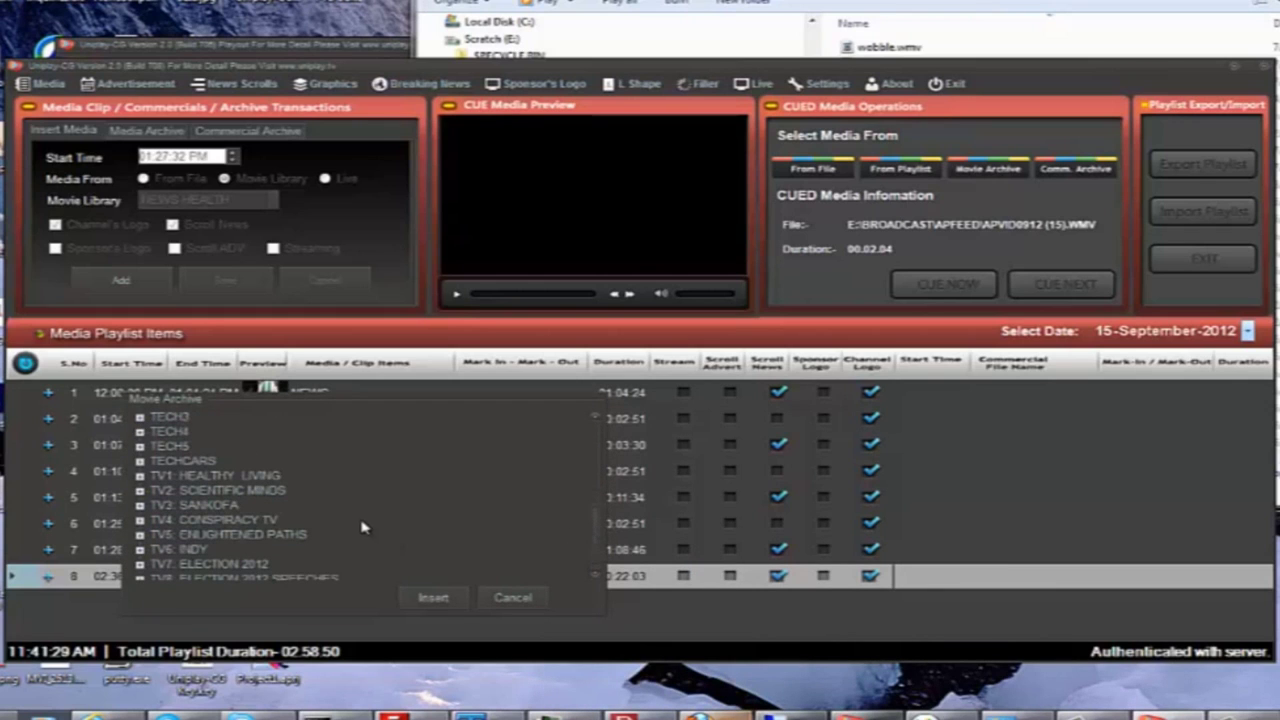
click(226, 514)
click(428, 598)
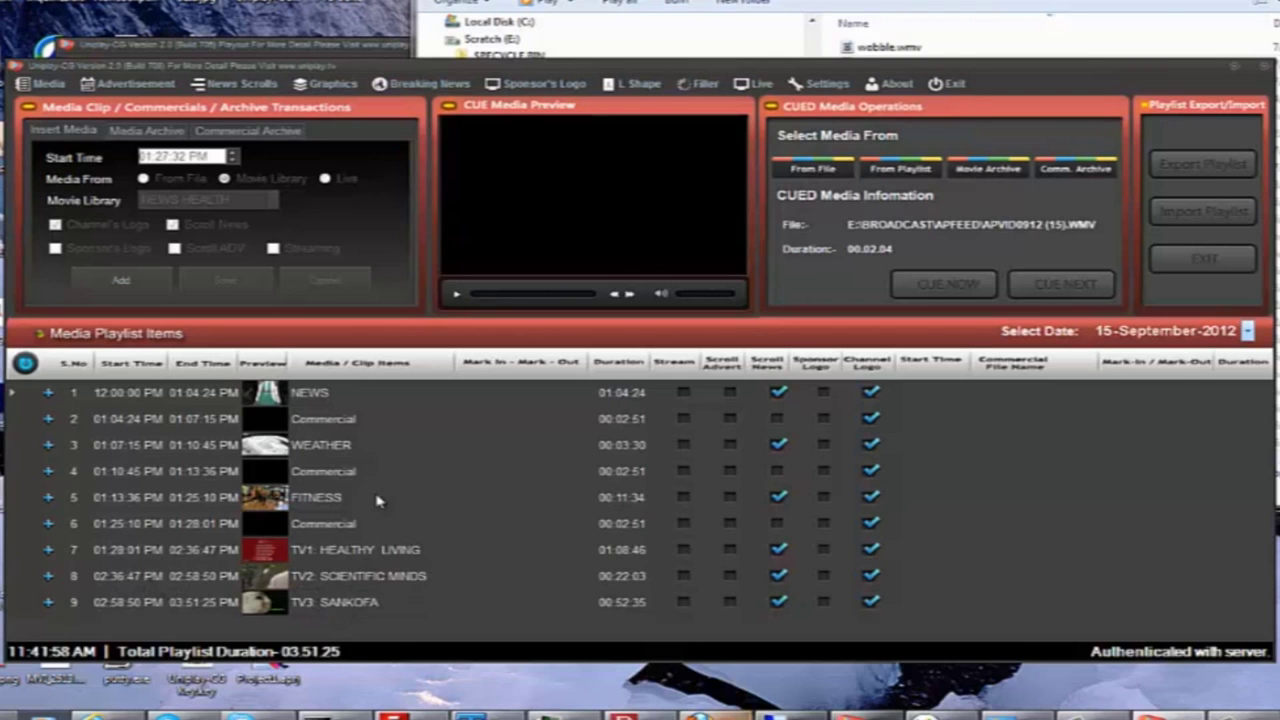
Copy the WEATHER, Commercial and FITNESS items (3 to 5) together to between TV1: HEALTHY LIVING and TV2: SCIENTIFIC MINDS.
click(340, 449)
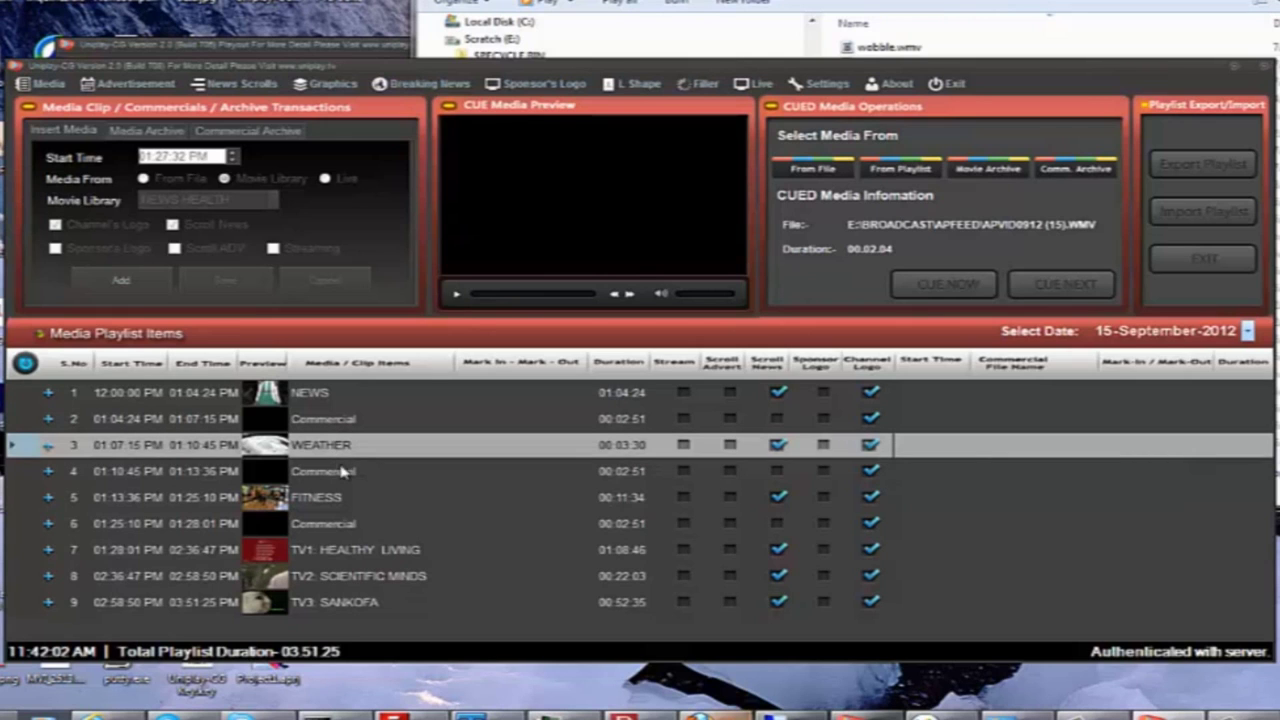
ctrl+click(346, 474)
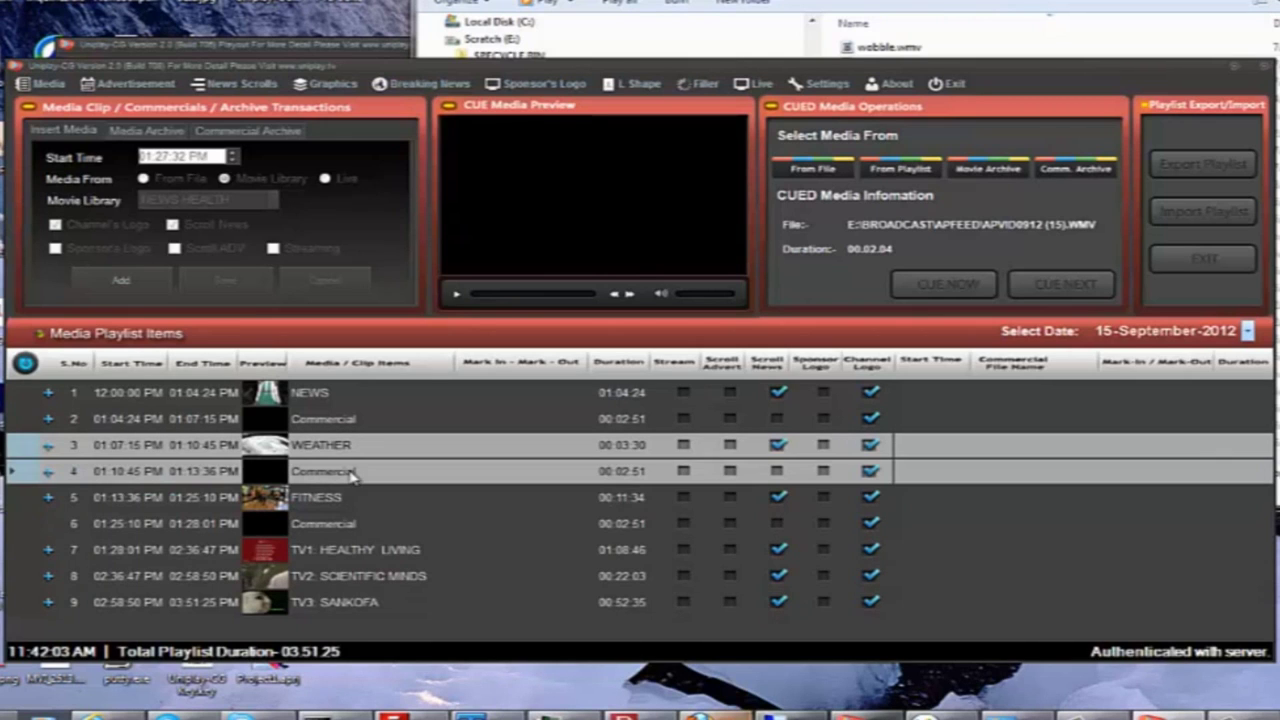
ctrl+click(405, 503)
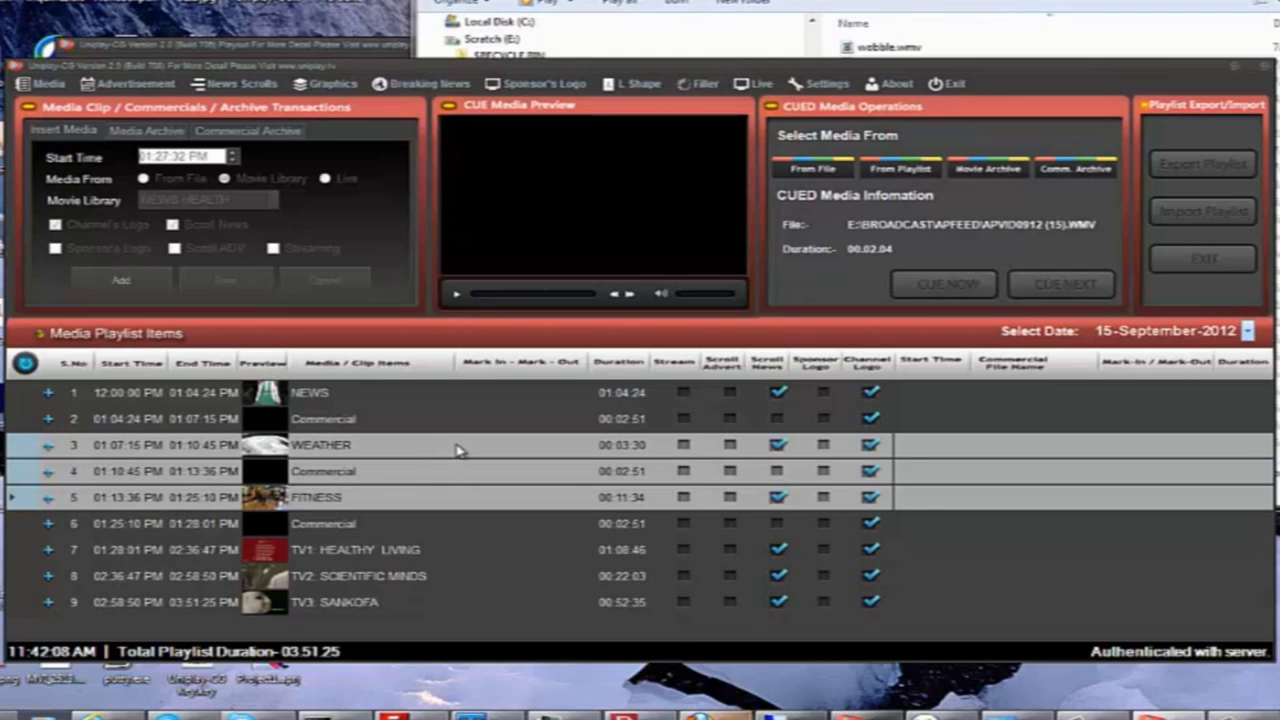
drag(457, 449, 482, 578)
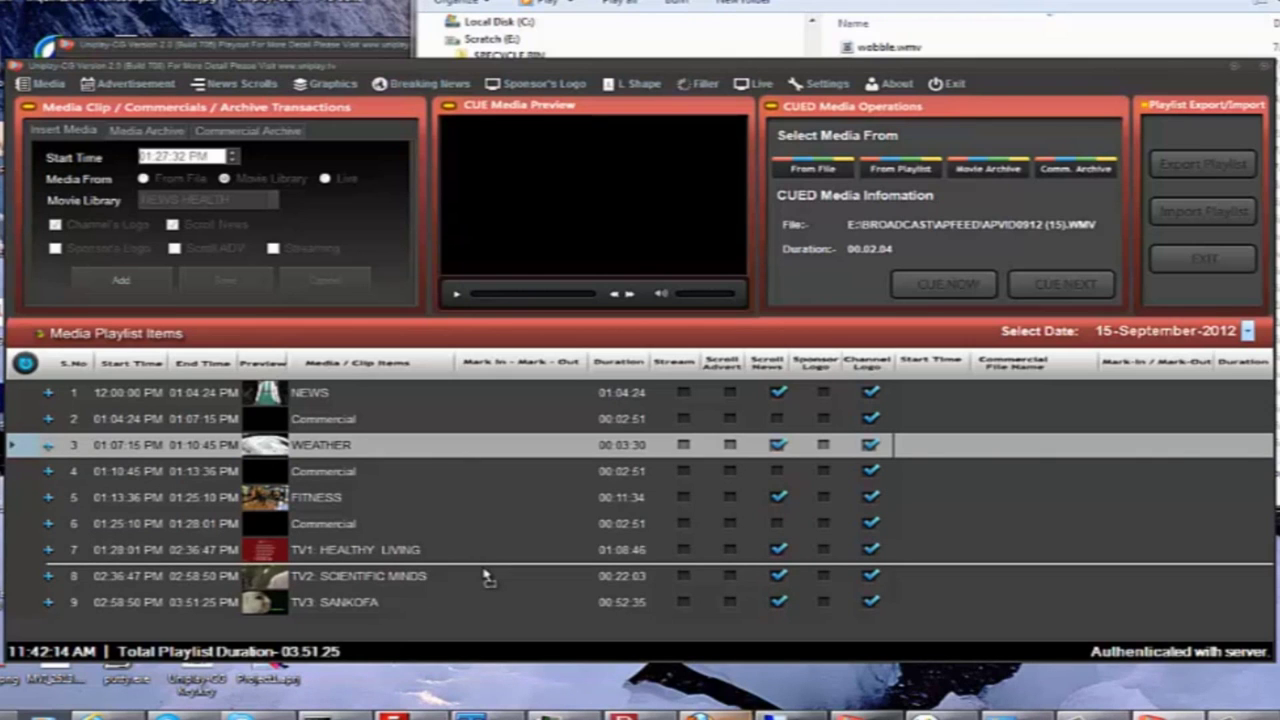
drag(484, 576, 486, 576)
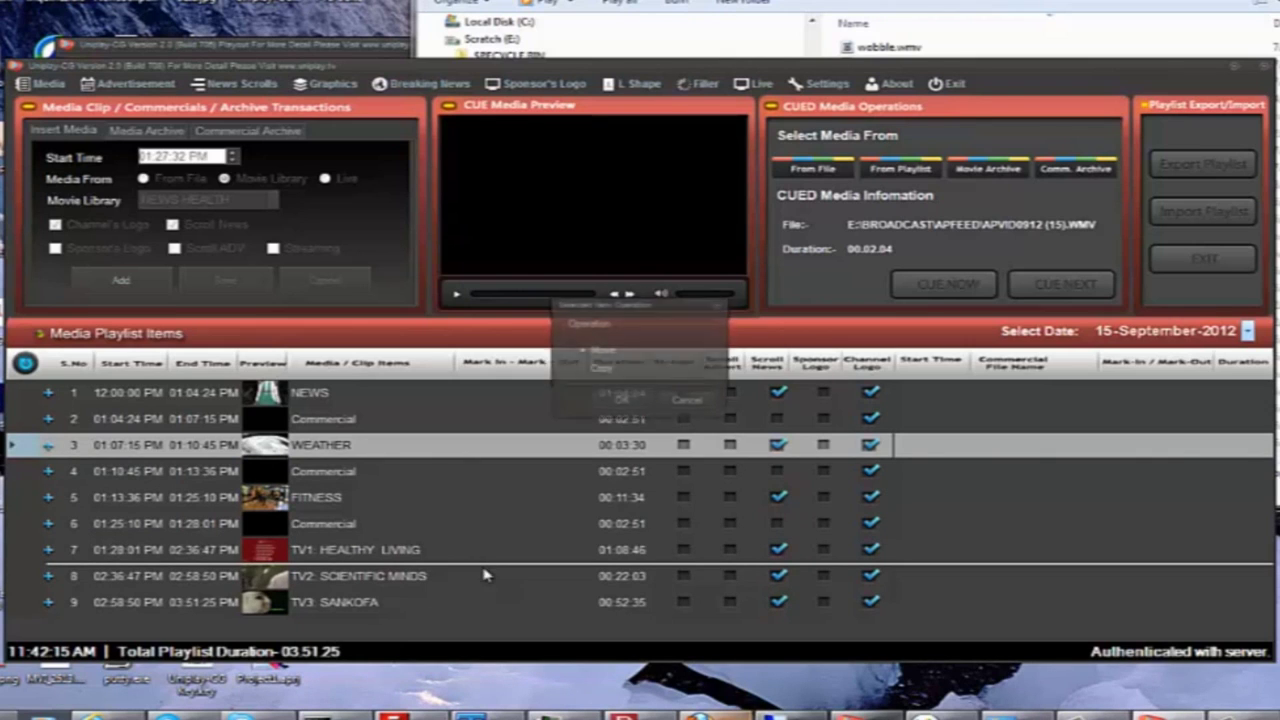
click(581, 370)
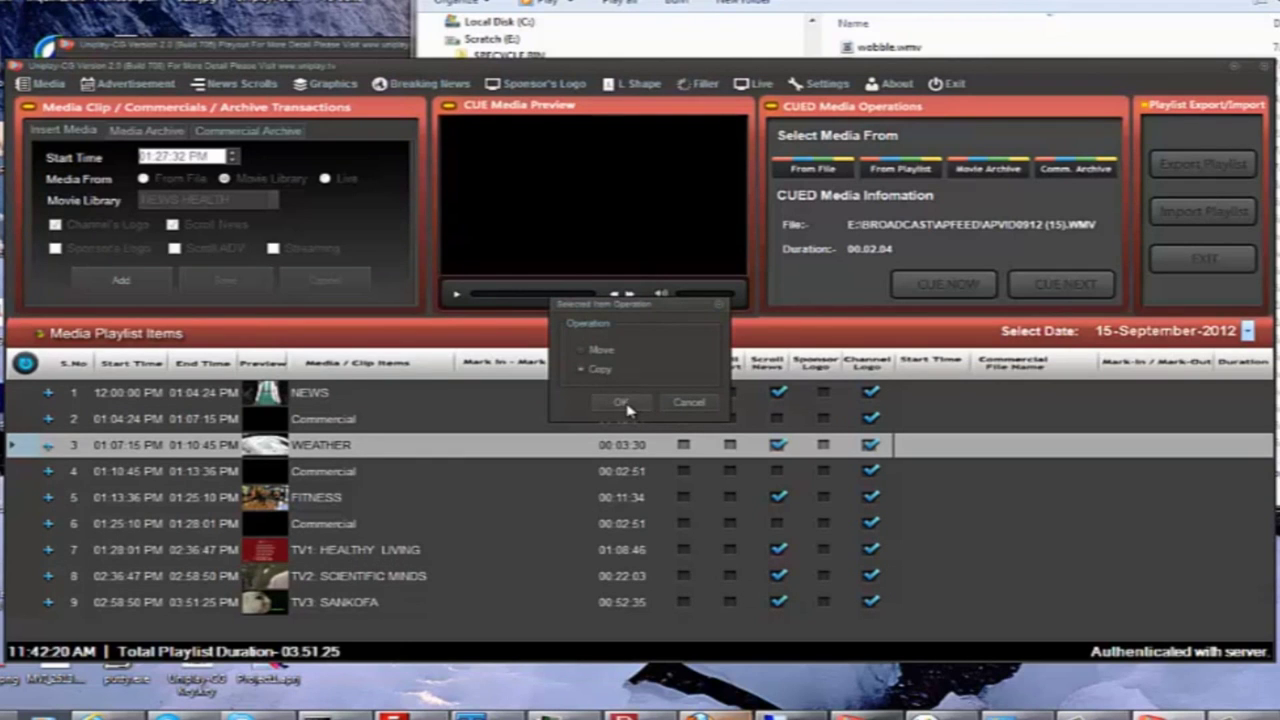
click(622, 403)
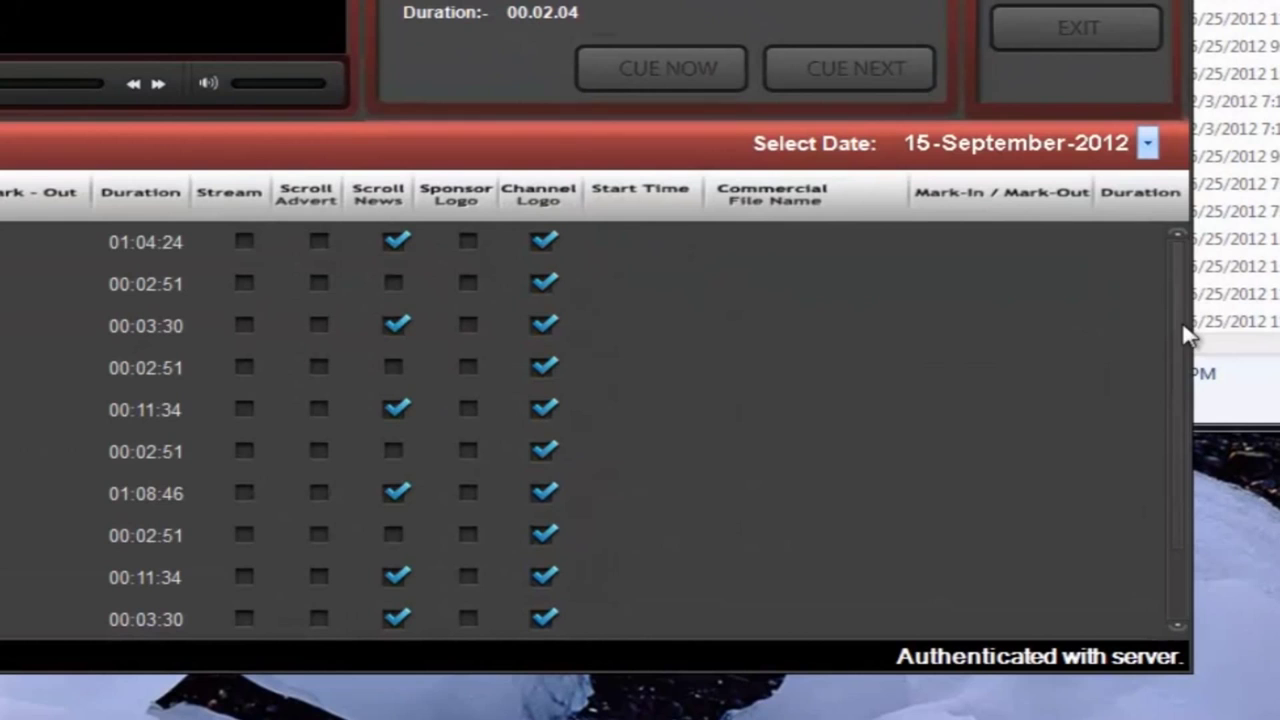
Copy the Commercial, FITNESS and WEATHER items after TV1: HEALTHY LIVING together to between TV2: SCIENTIFIC MINDS and TV3: SANKOFA.
drag(1188, 335, 1179, 410)
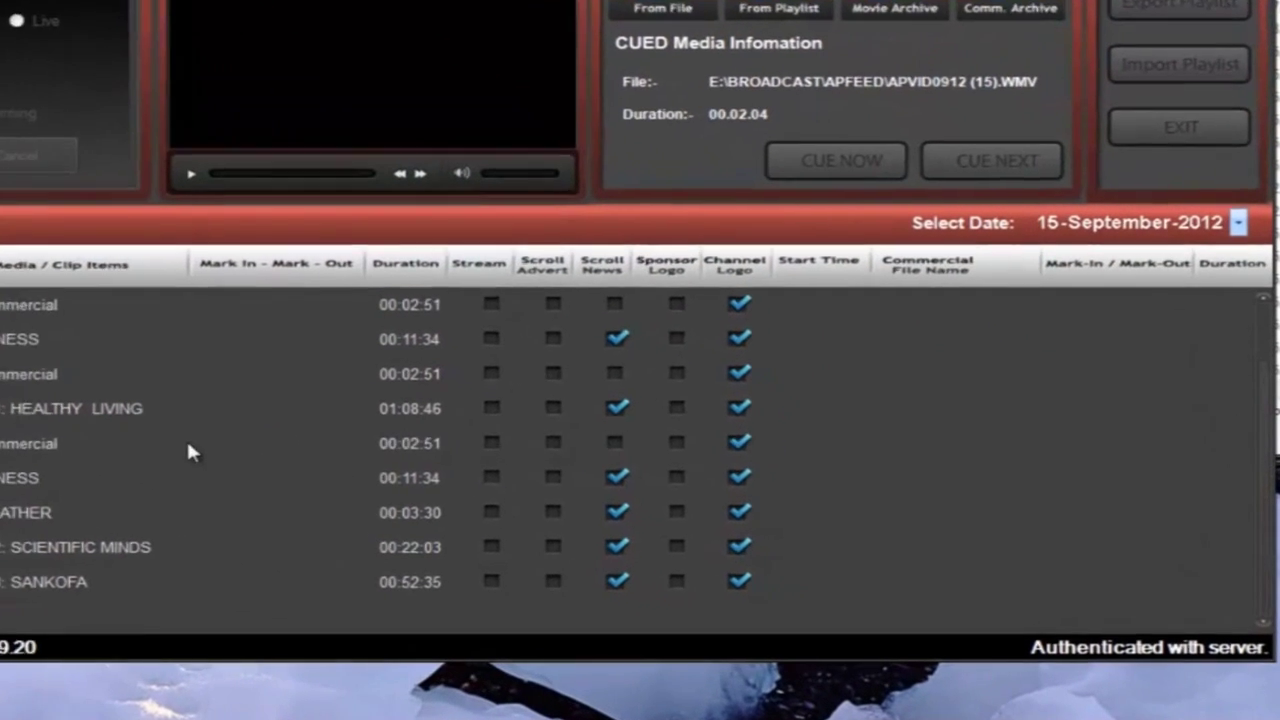
click(456, 500)
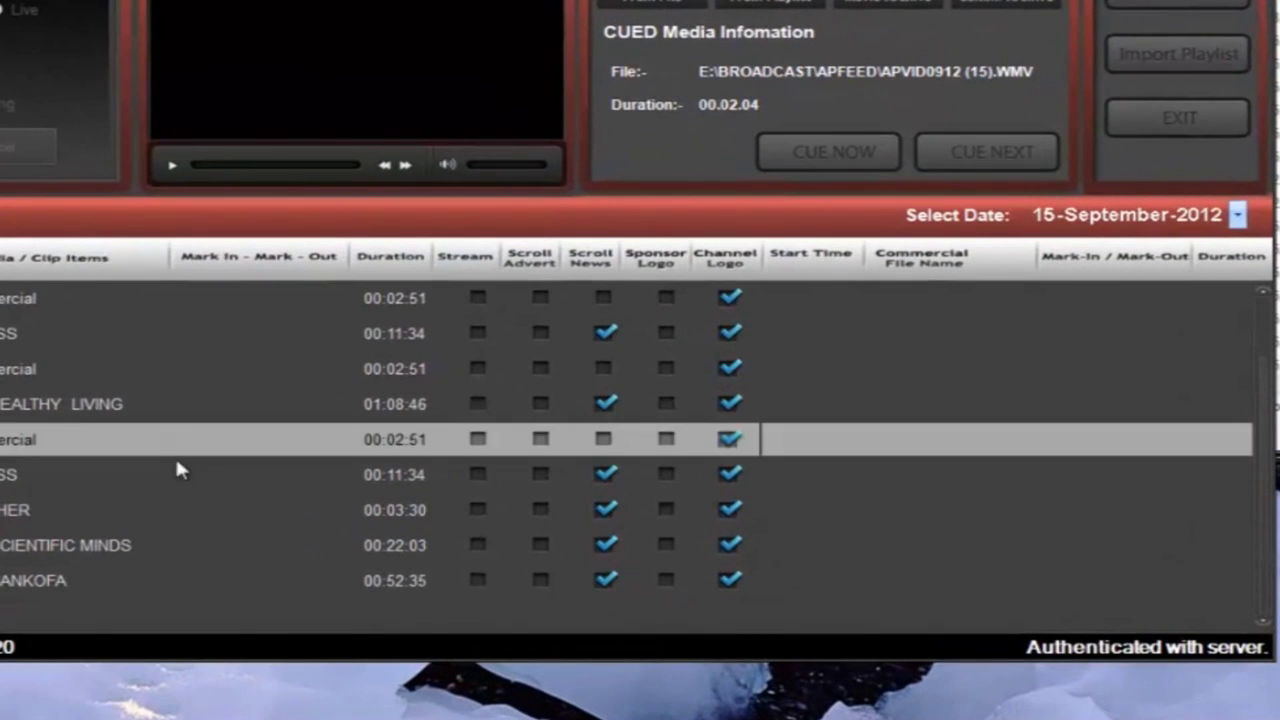
shift+click(198, 512)
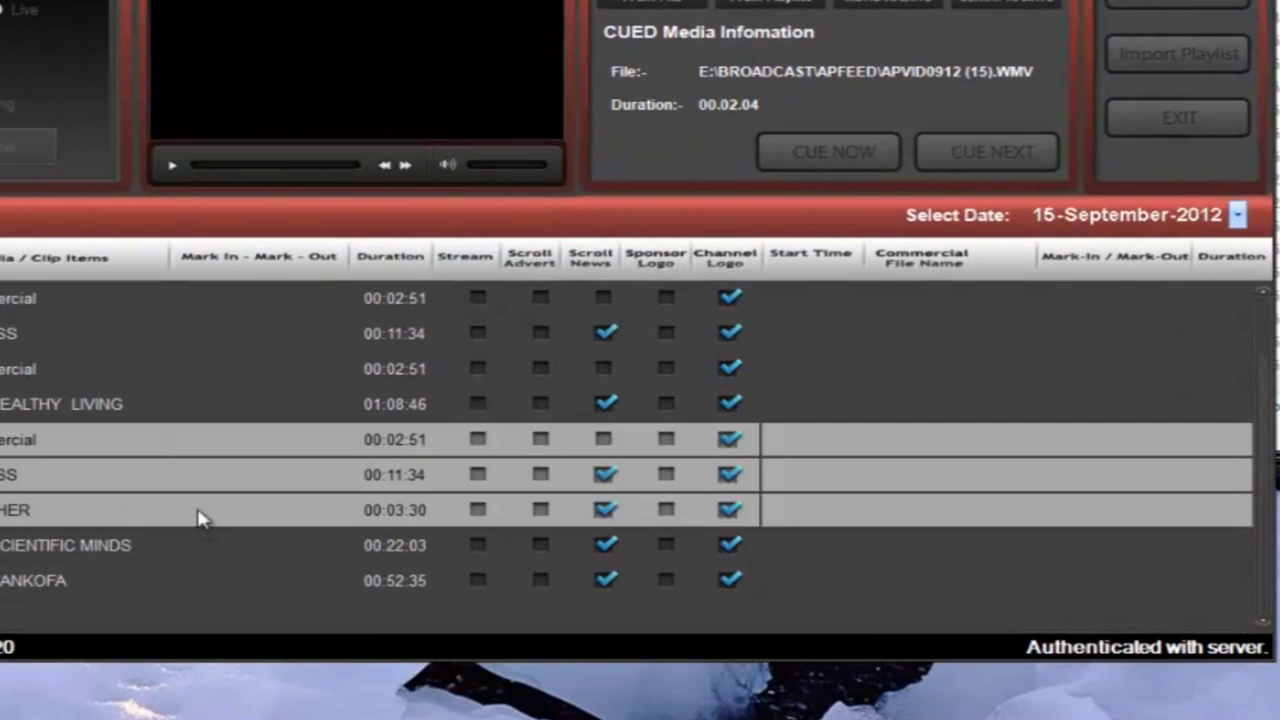
click(197, 446)
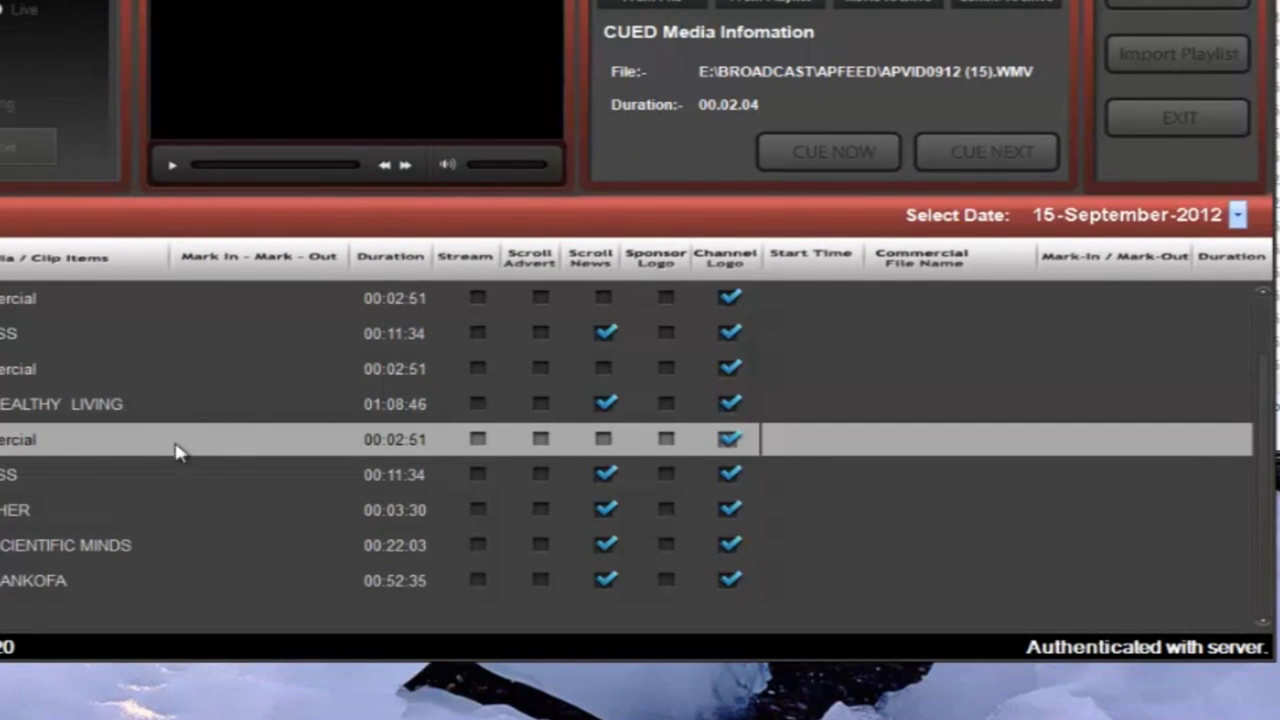
shift+click(210, 512)
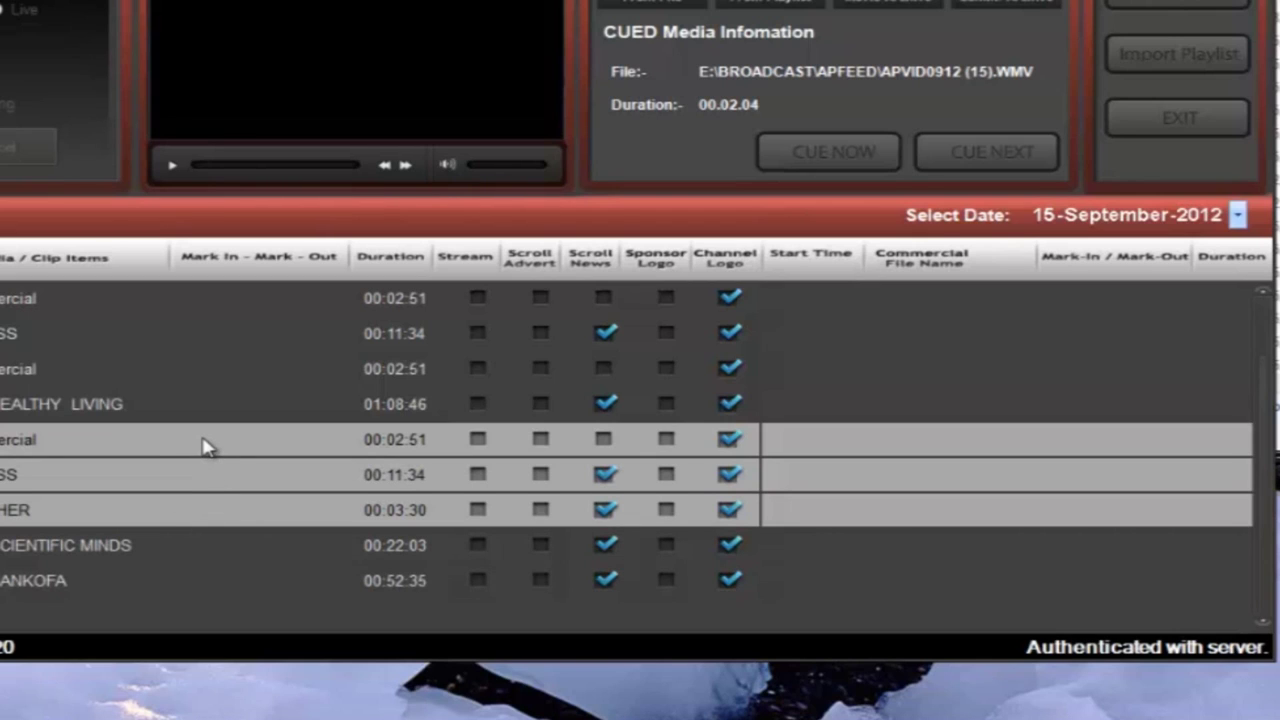
drag(203, 446, 220, 578)
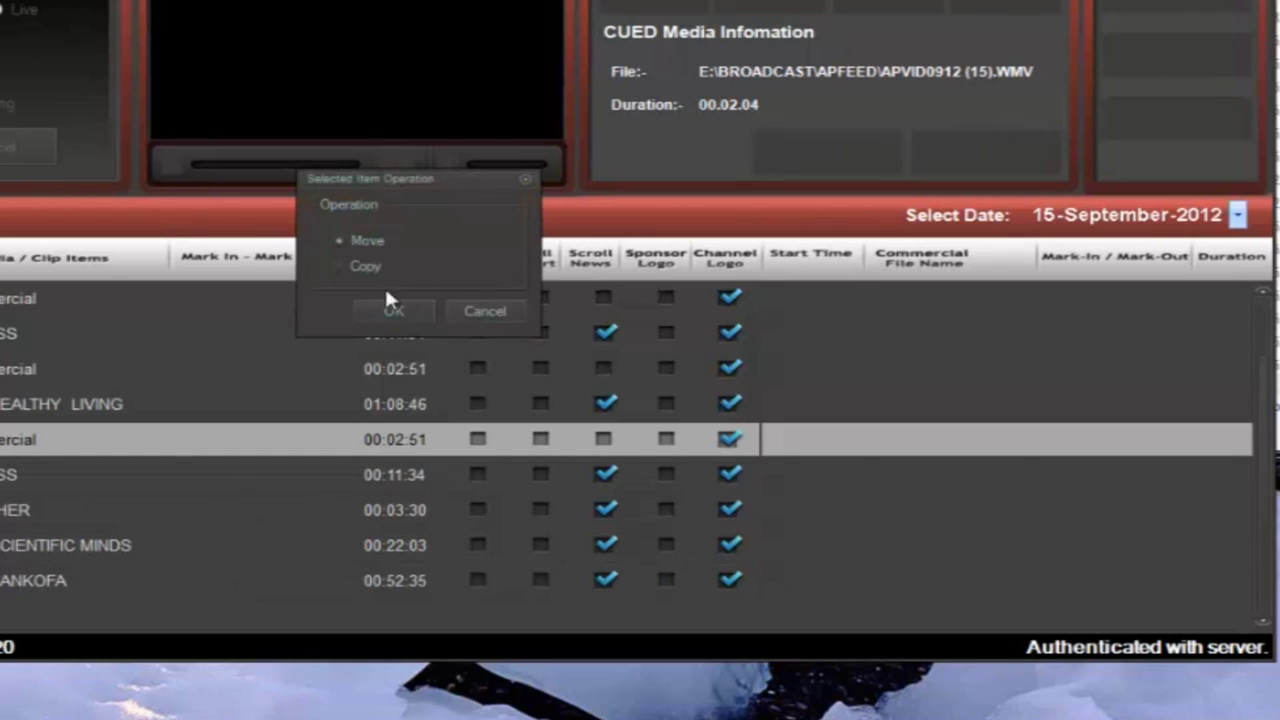
click(352, 265)
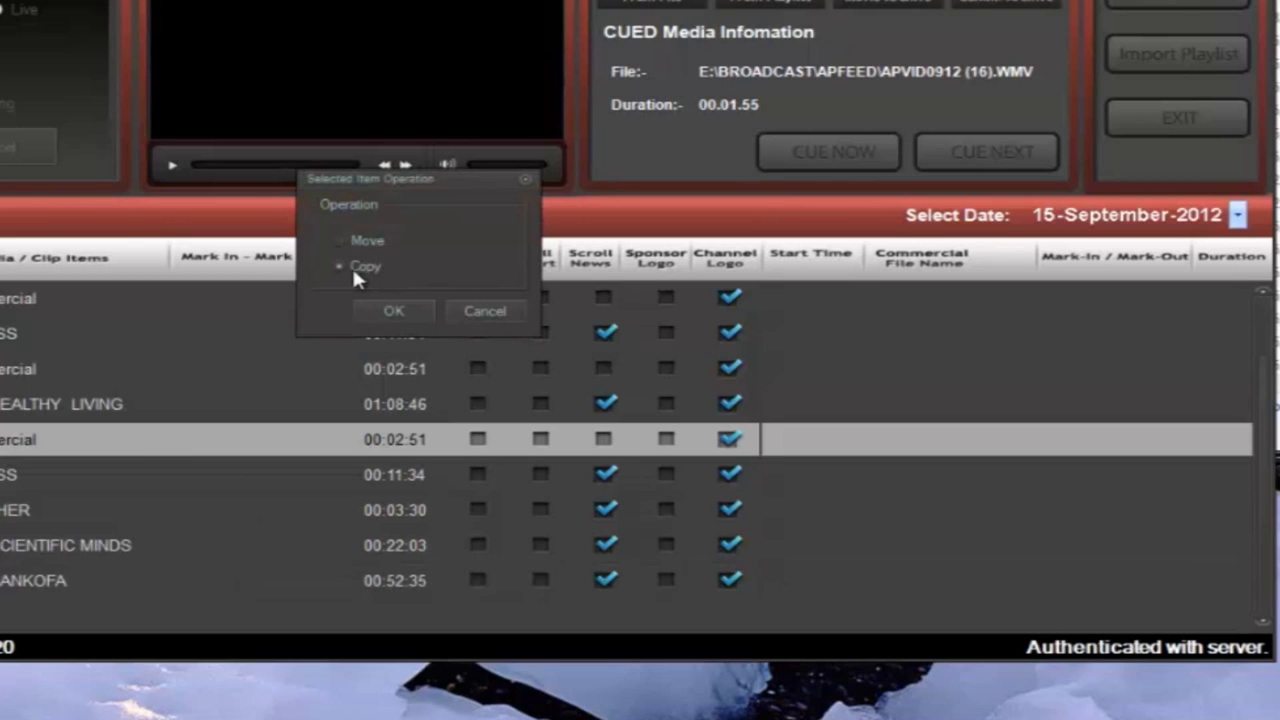
click(390, 311)
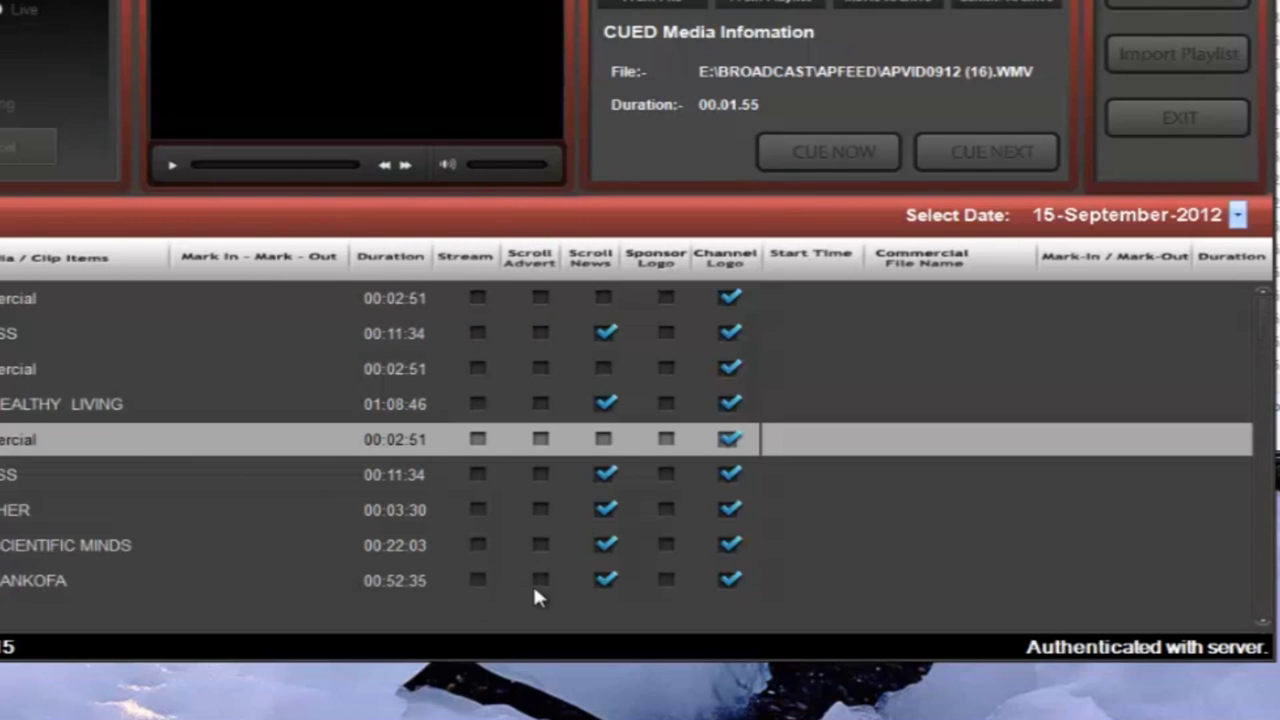
Copy the Commercial, FITNESS and WEATHER items (8 to 10) together to the end of the playlist, after TV3: SANKOFA.
scroll(563, 598, up, 1)
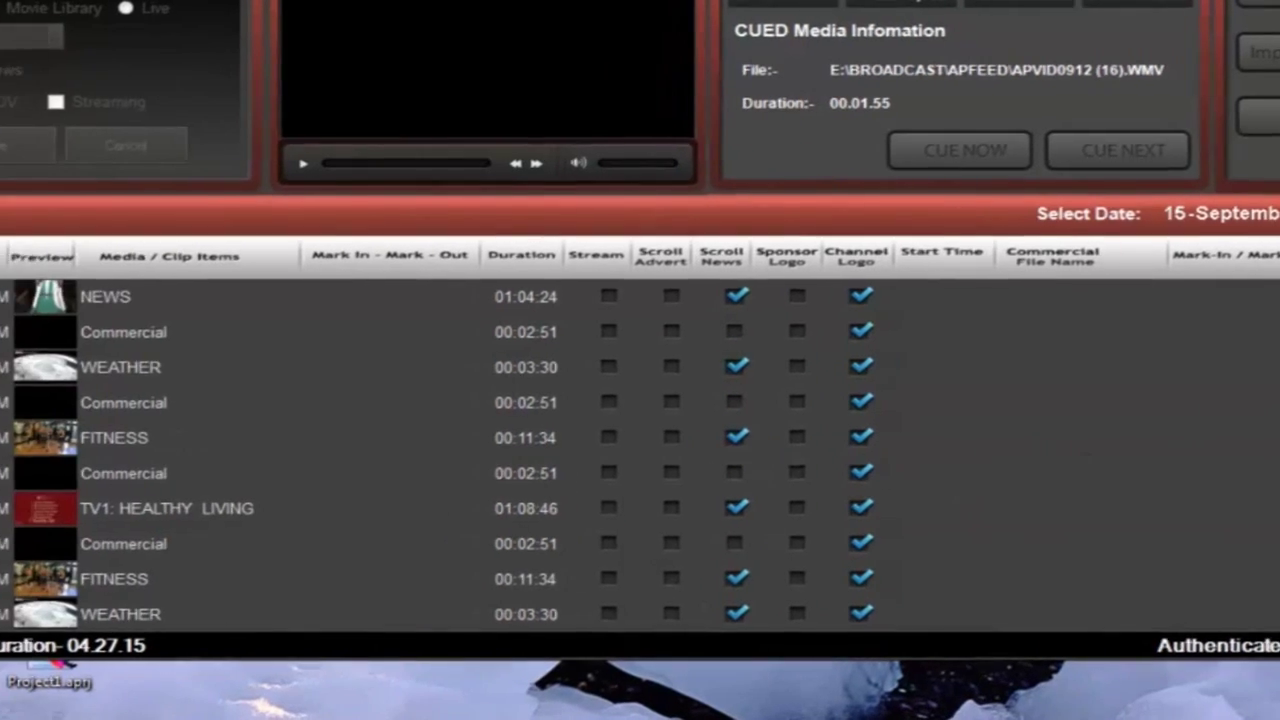
scroll(600, 500, down, 2)
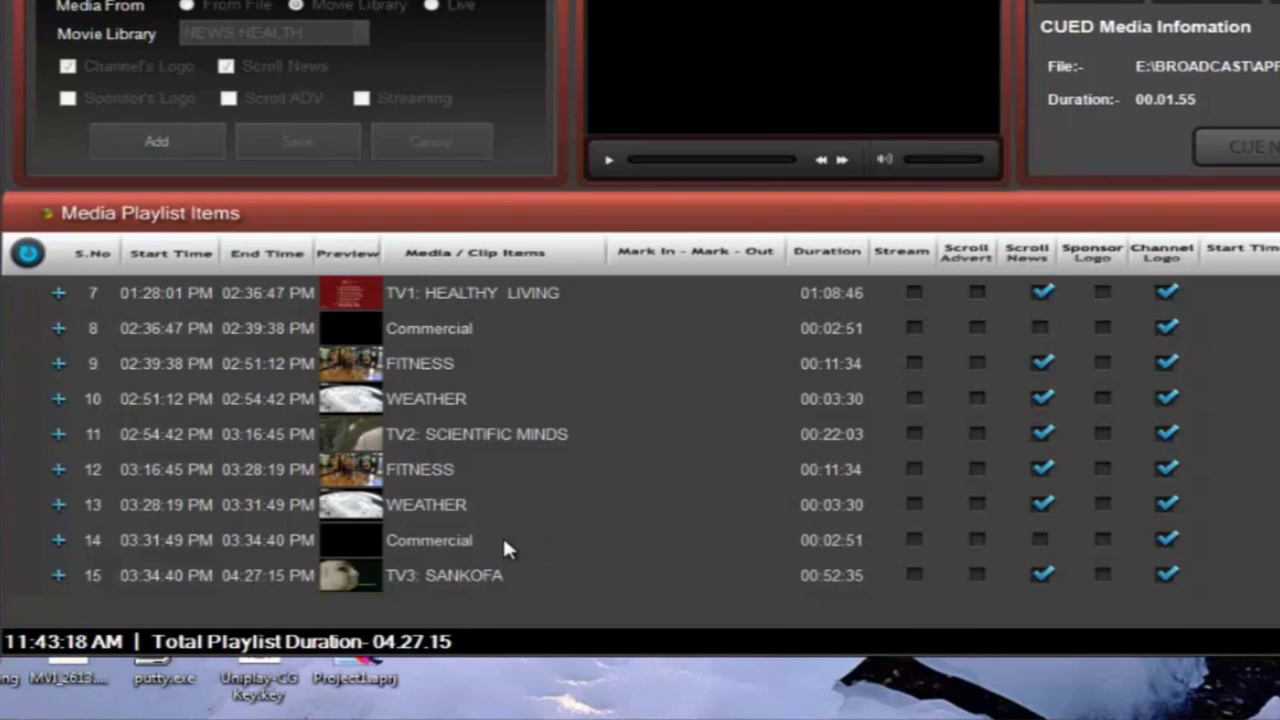
click(521, 328)
click(529, 362)
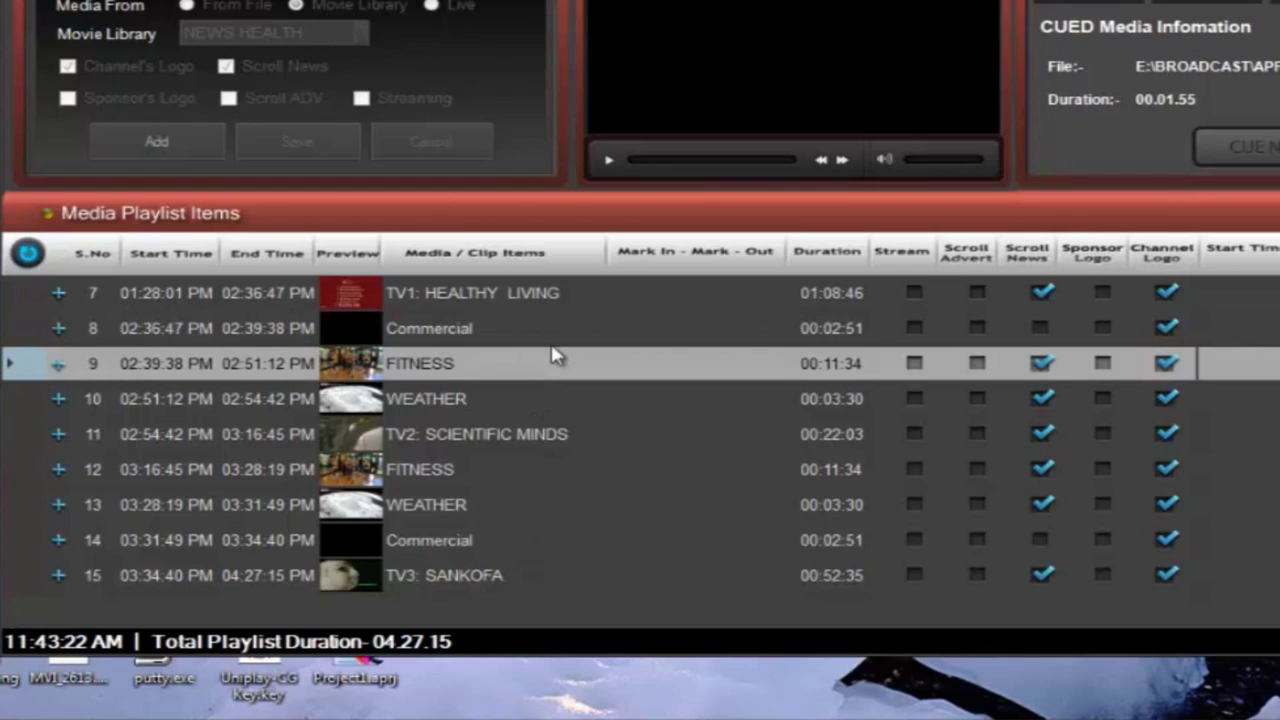
click(553, 329)
click(555, 399)
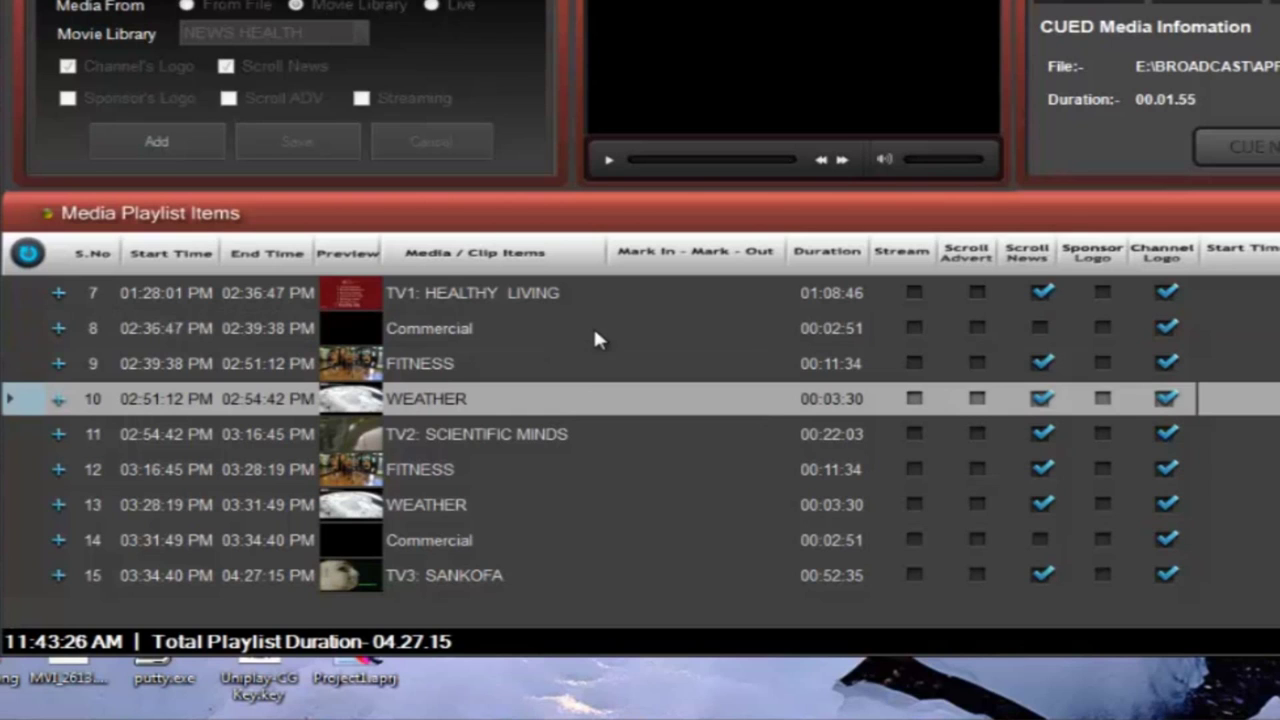
click(595, 340)
shift+click(603, 400)
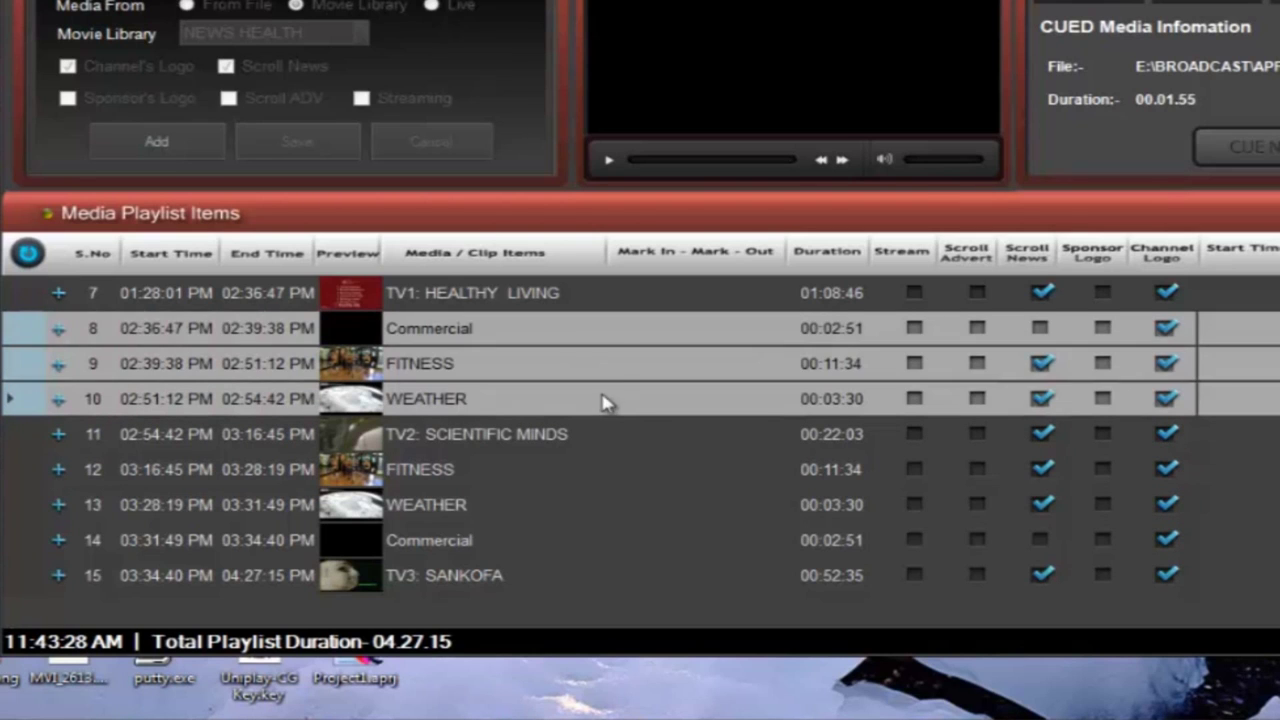
click(620, 333)
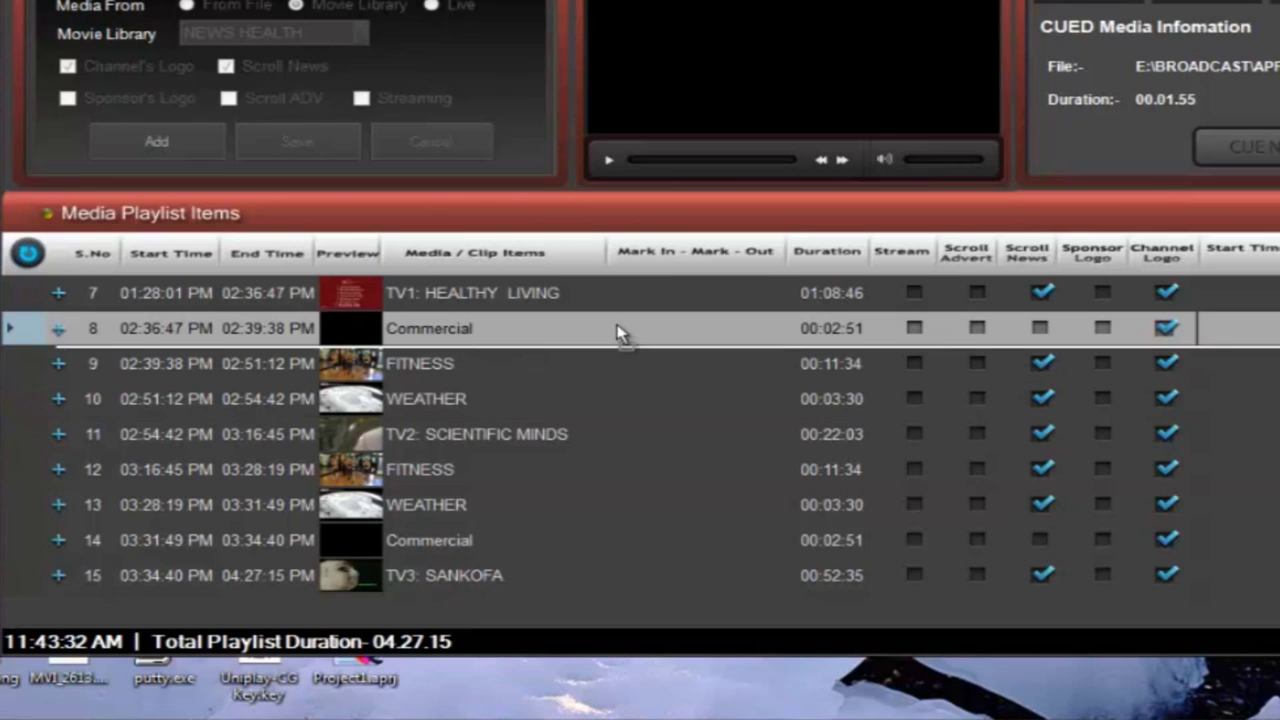
drag(617, 608, 617, 592)
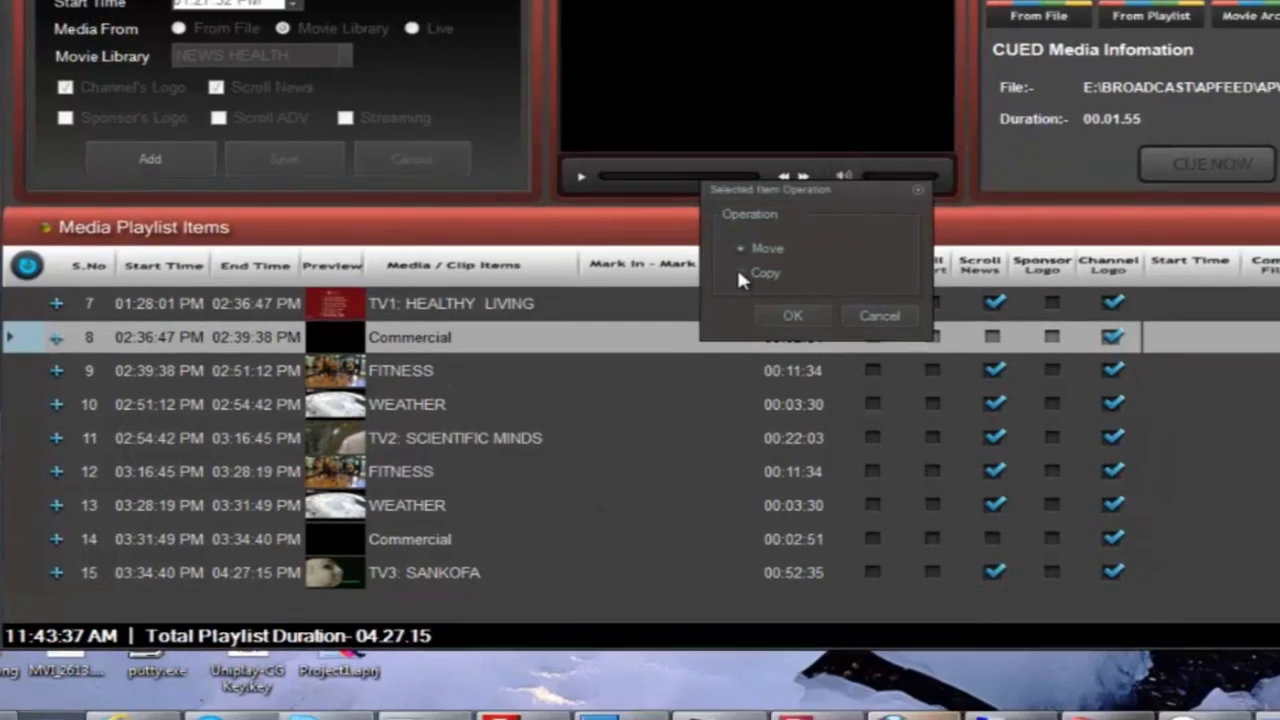
click(742, 273)
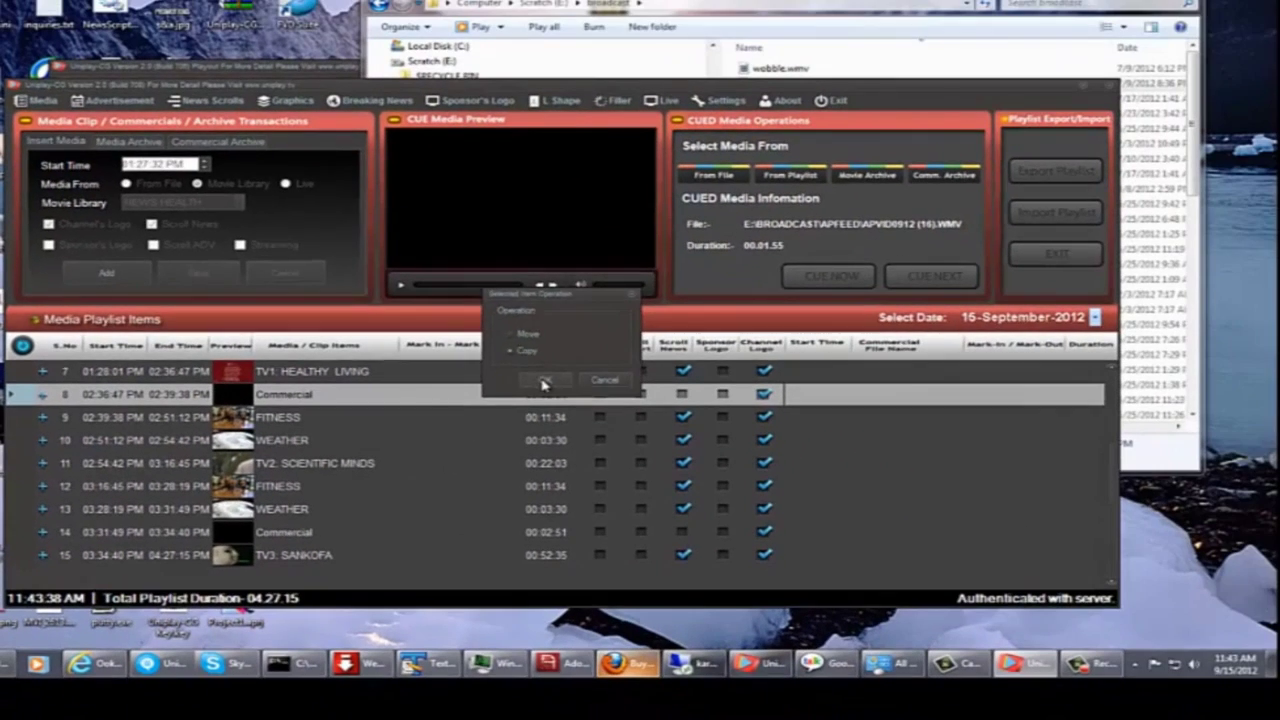
click(792, 315)
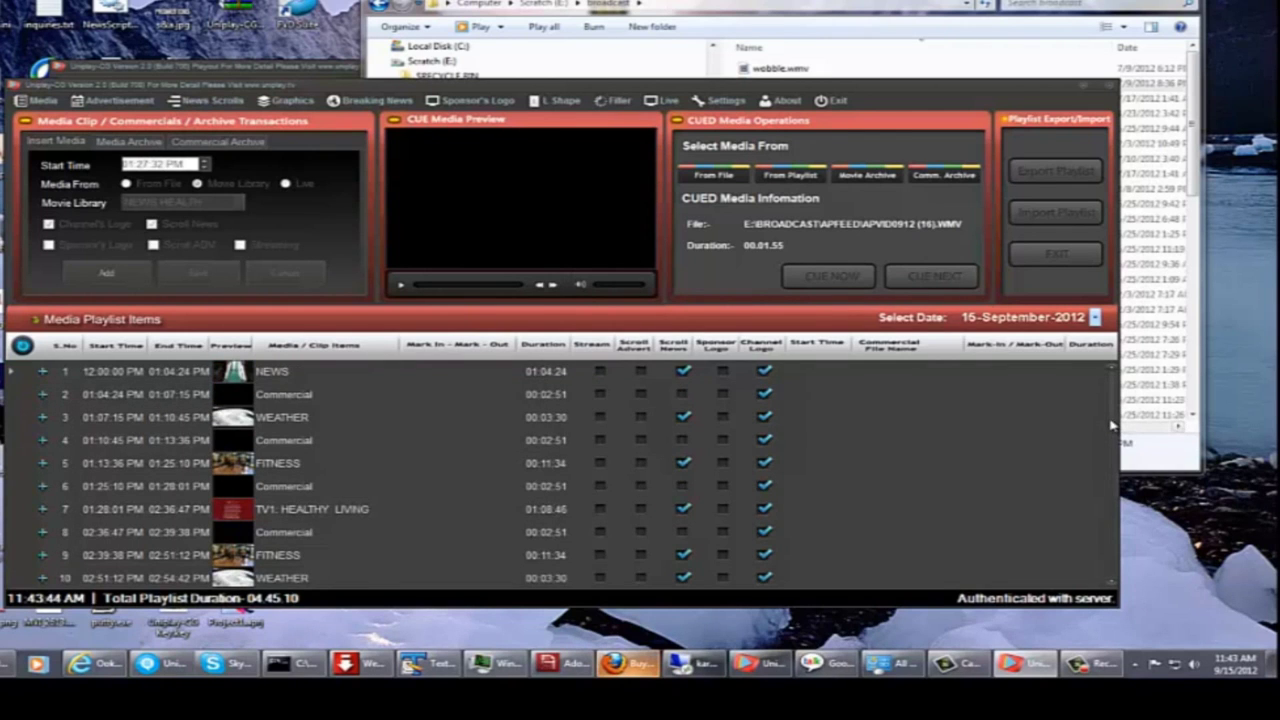
Export the 15-September-2012 playlist to sample.UDB in the playlistfiles folder, replacing the existing file.
drag(1113, 428, 1113, 520)
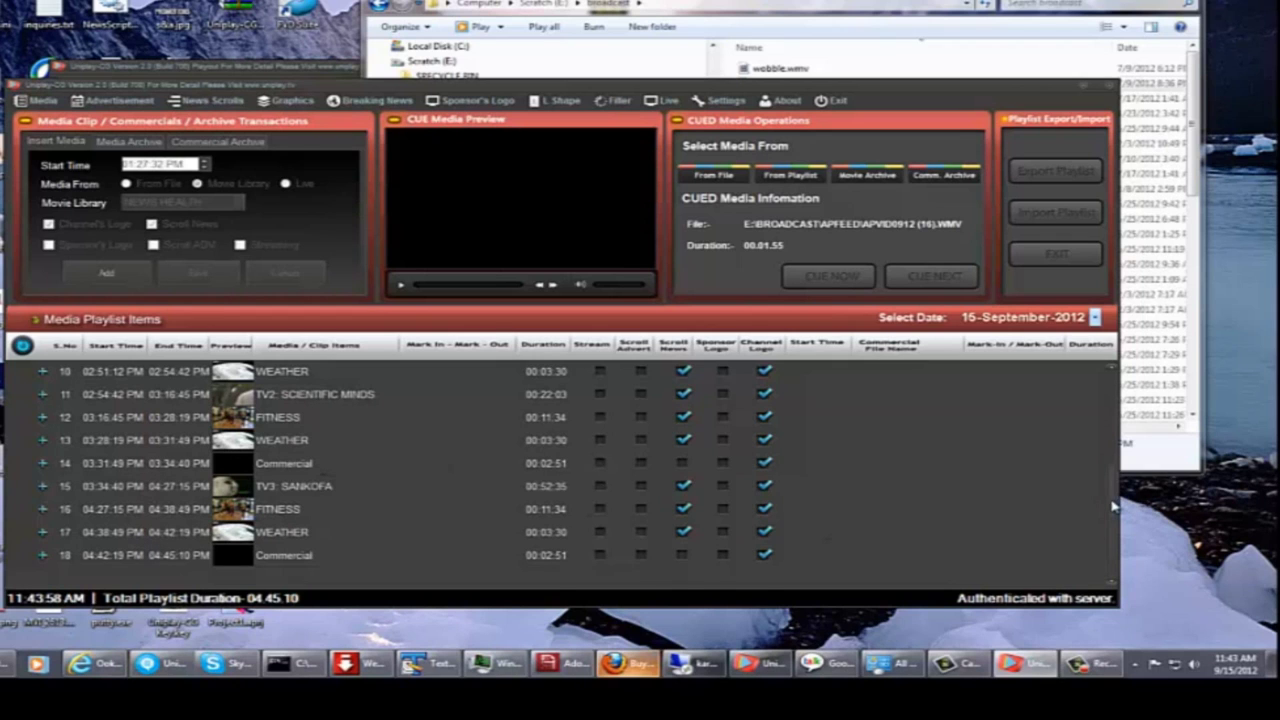
scroll(1107, 467, up, 1)
scroll(1107, 467, up, 2)
scroll(1120, 530, down, 3)
scroll(1127, 530, up, 9)
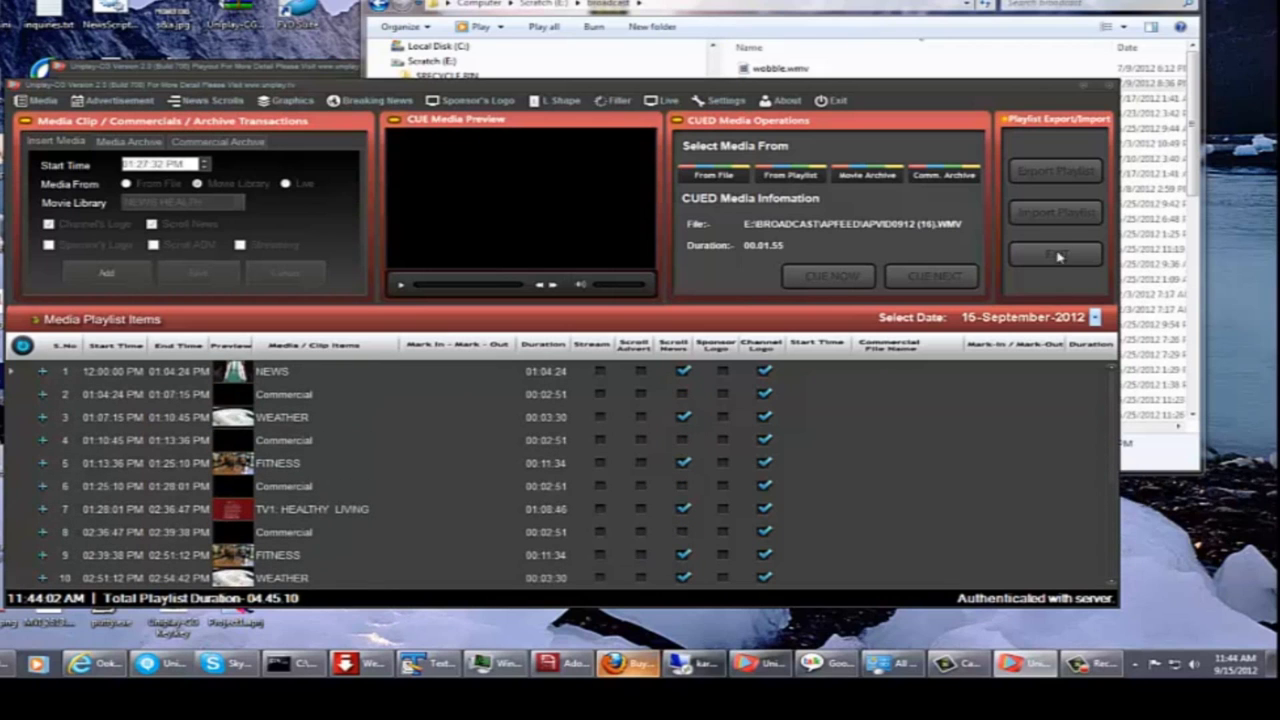
click(1058, 172)
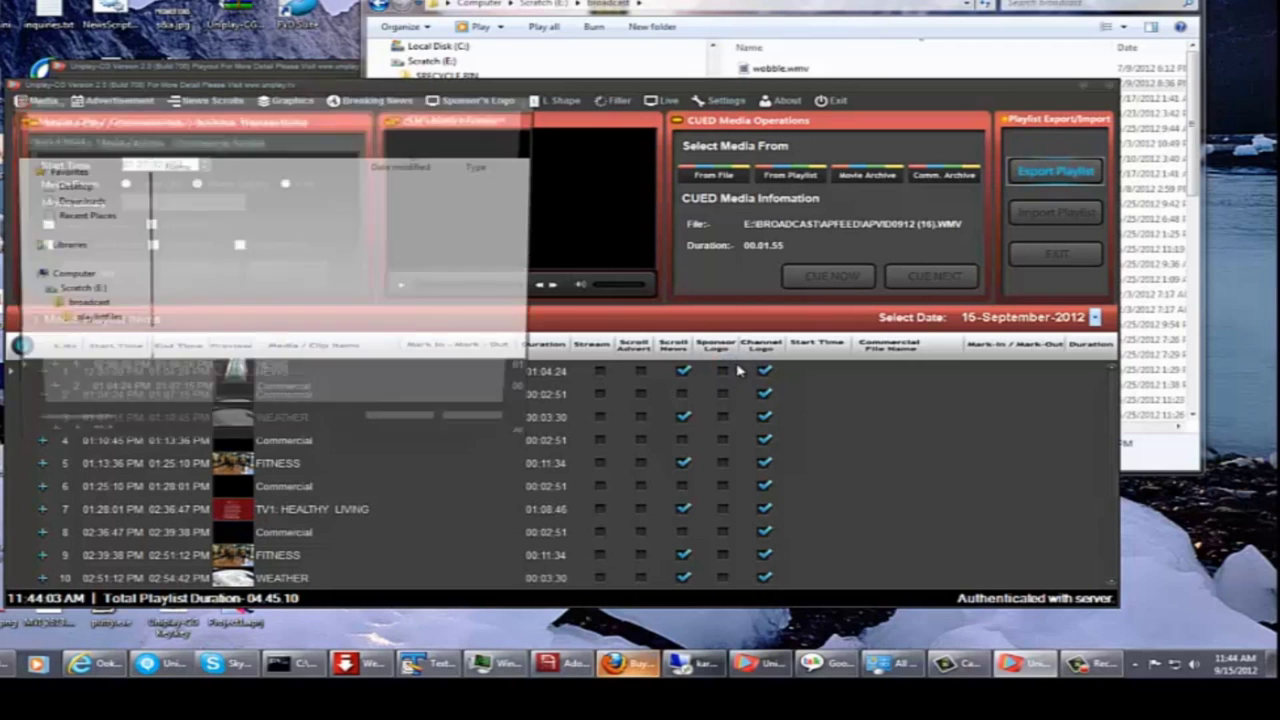
click(228, 188)
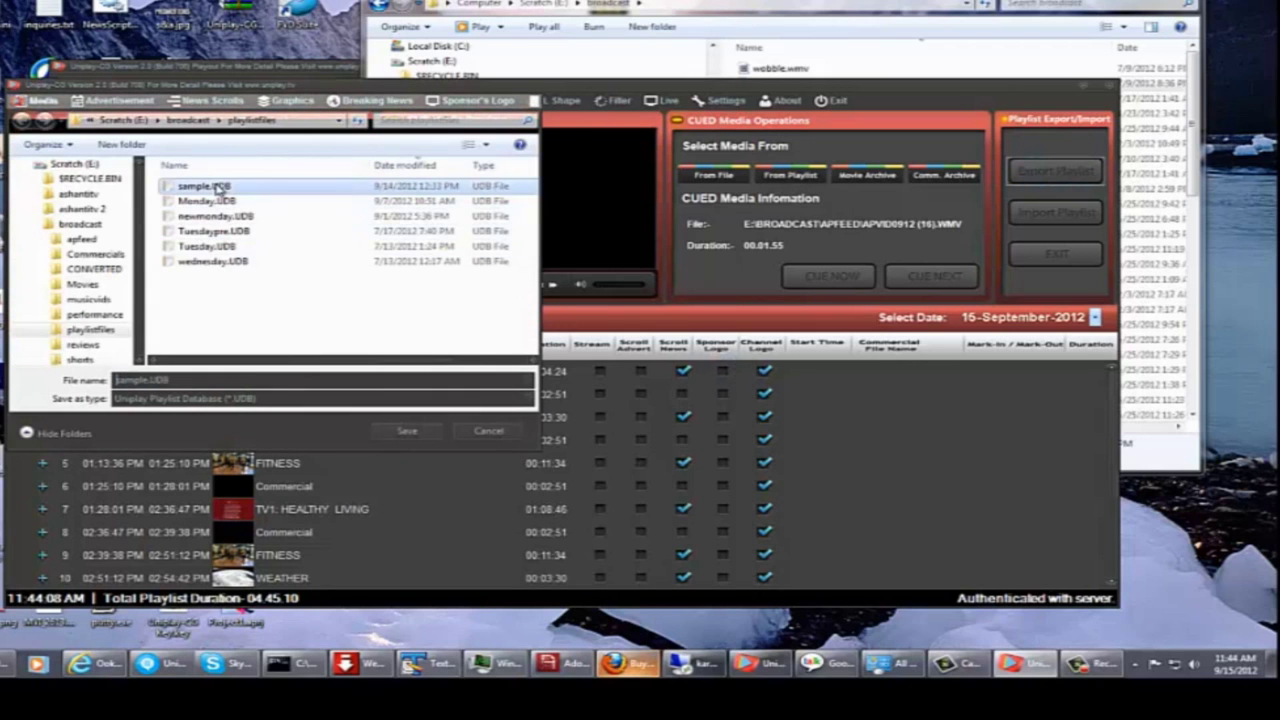
click(412, 432)
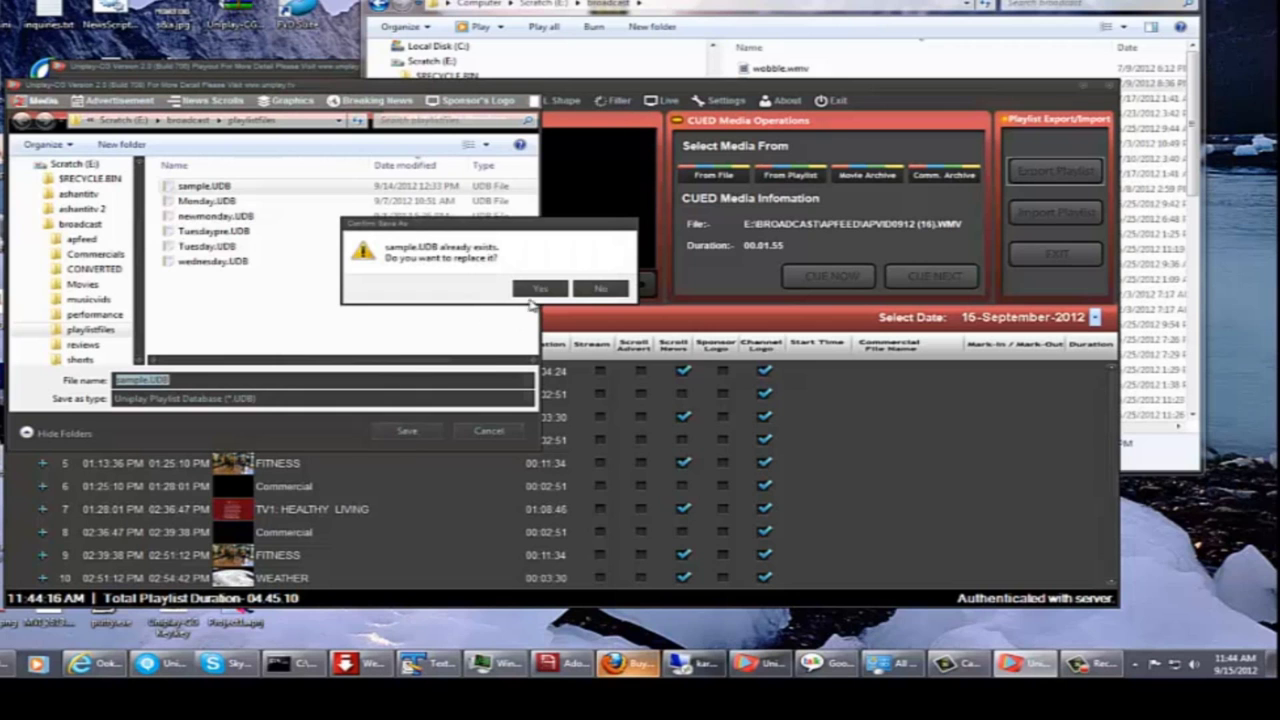
click(540, 289)
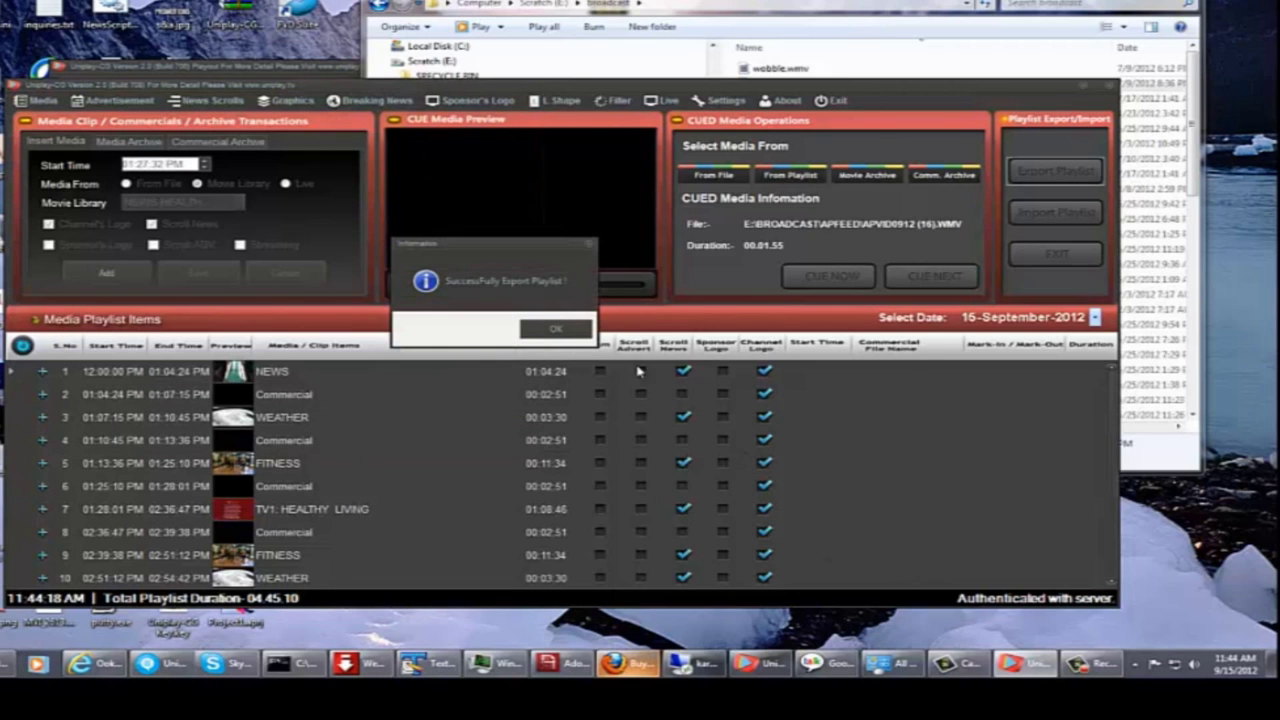
click(553, 328)
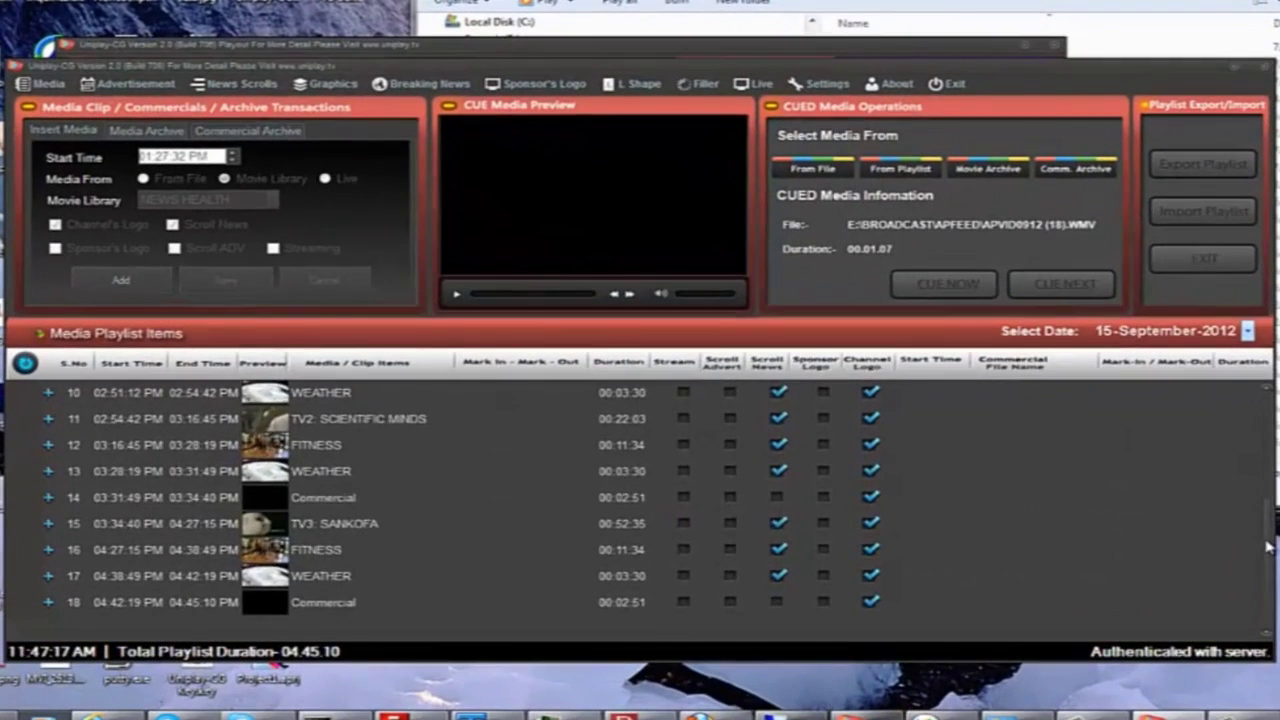
scroll(1143, 513, up, 1)
scroll(1268, 516, up, 3)
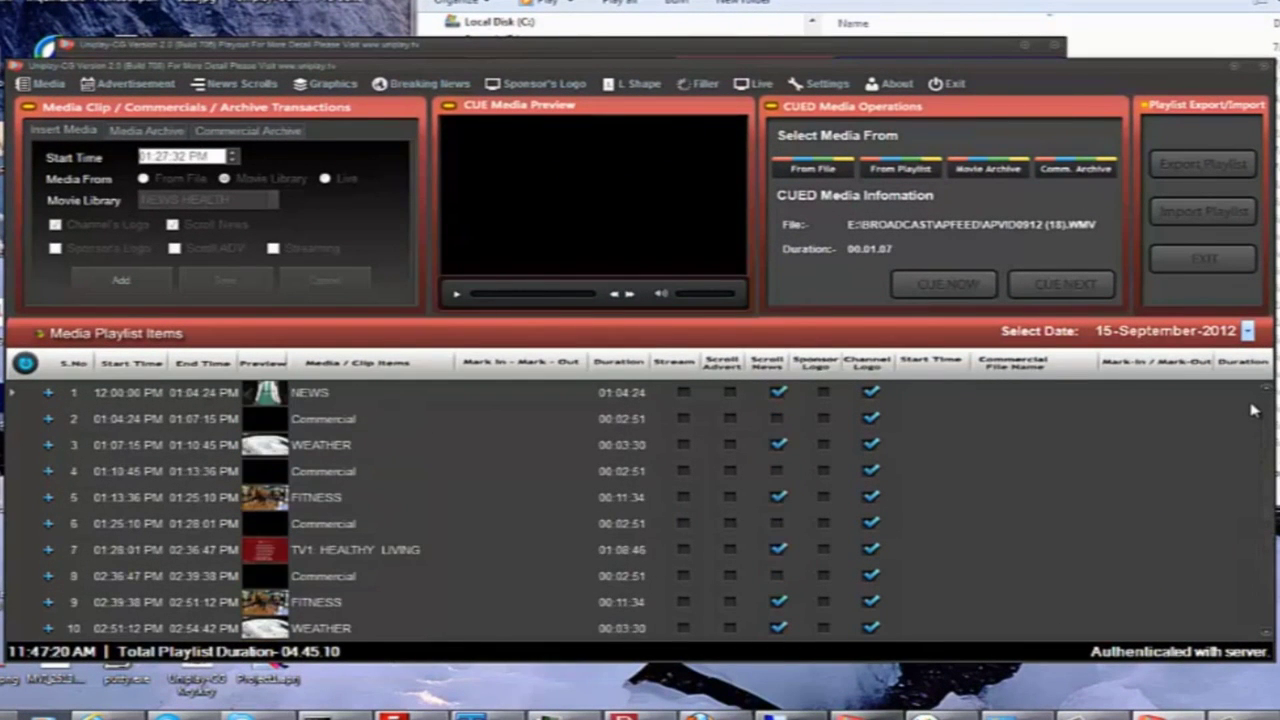
scroll(1256, 430, down, 3)
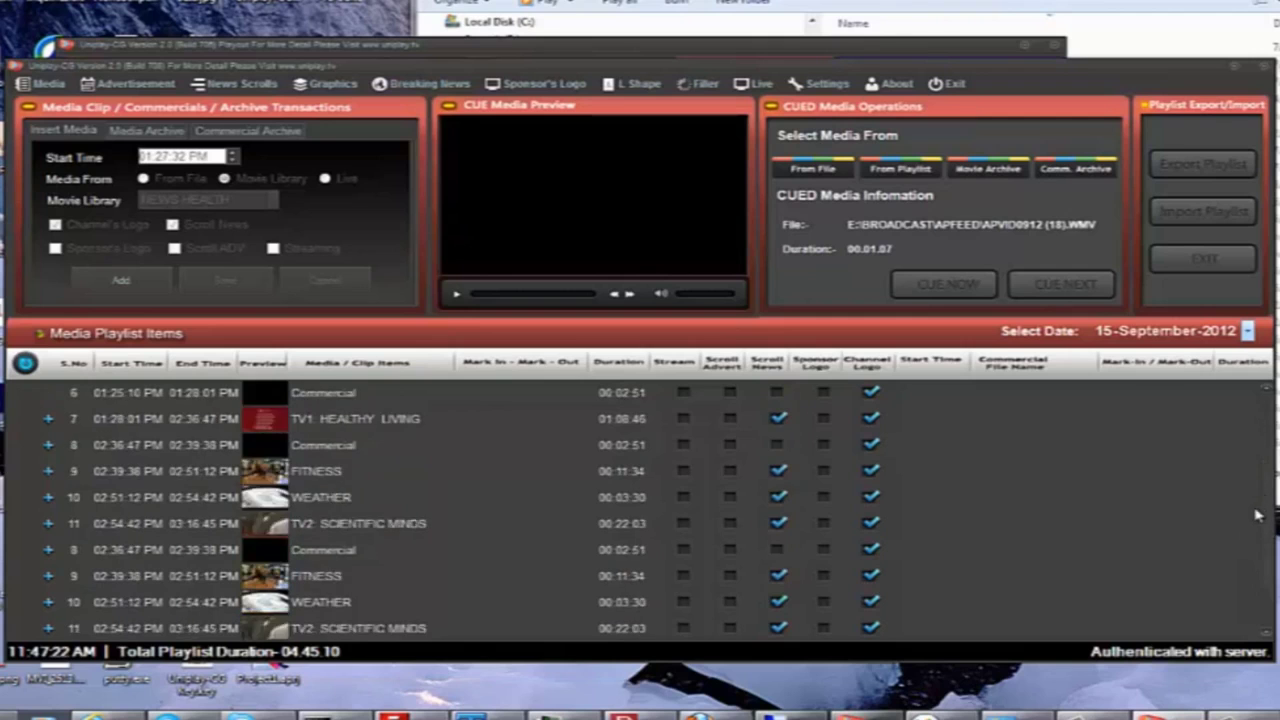
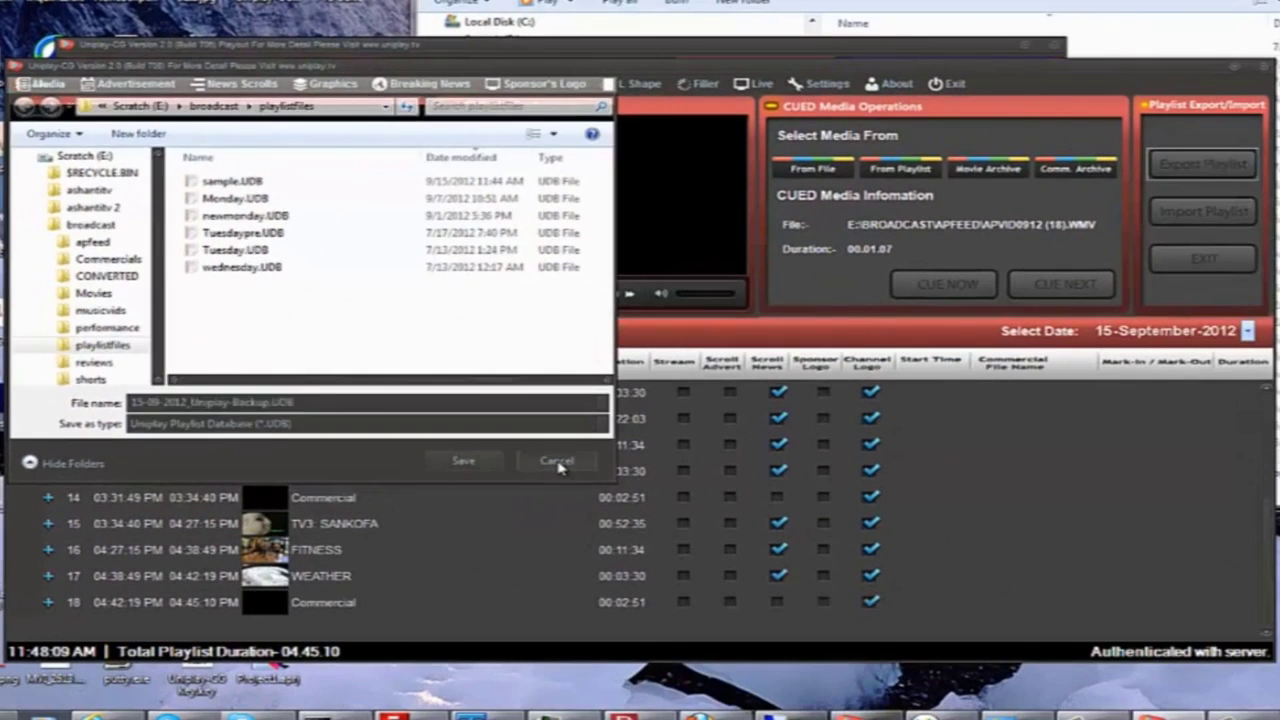
click(1016, 640)
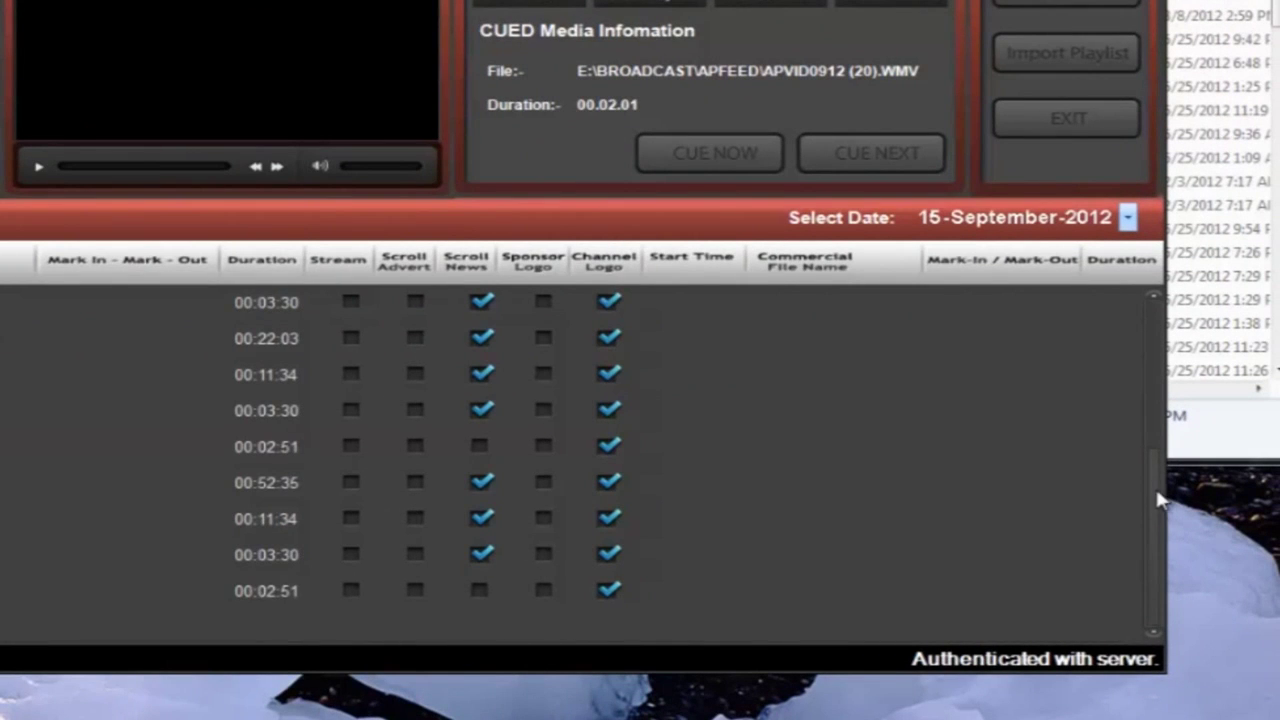
Switch the playlist date to 16-September-2012 and clear all of that day's items.
mouse_move(1158, 500)
mouse_down()
mouse_move(1131, 327)
mouse_move(1145, 495)
mouse_up()
scroll(640, 460, down, 1)
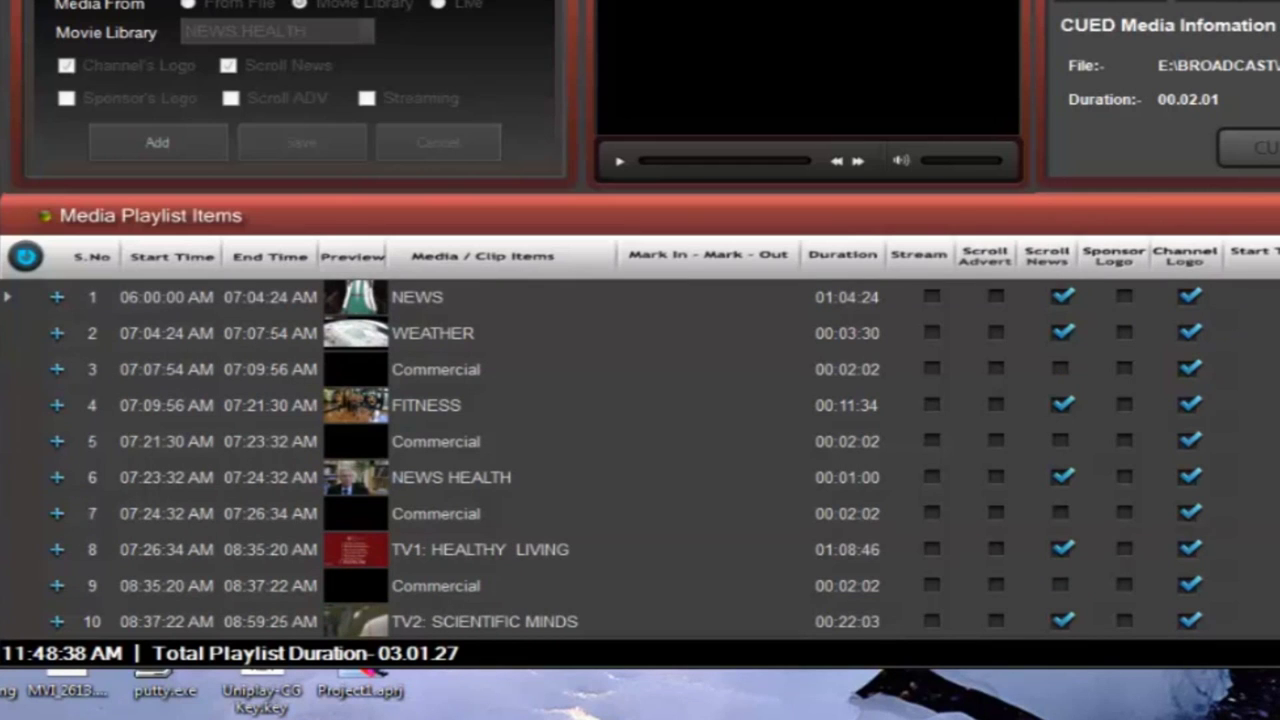
right_click(680, 295)
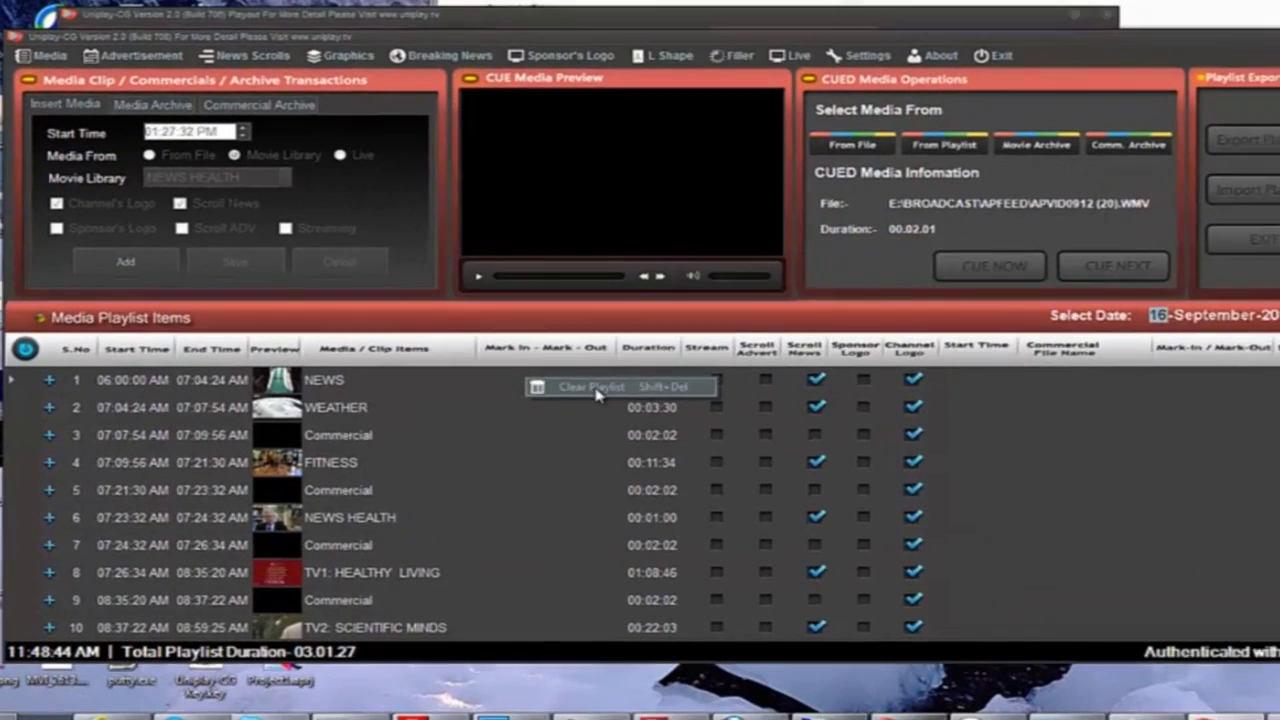
click(597, 393)
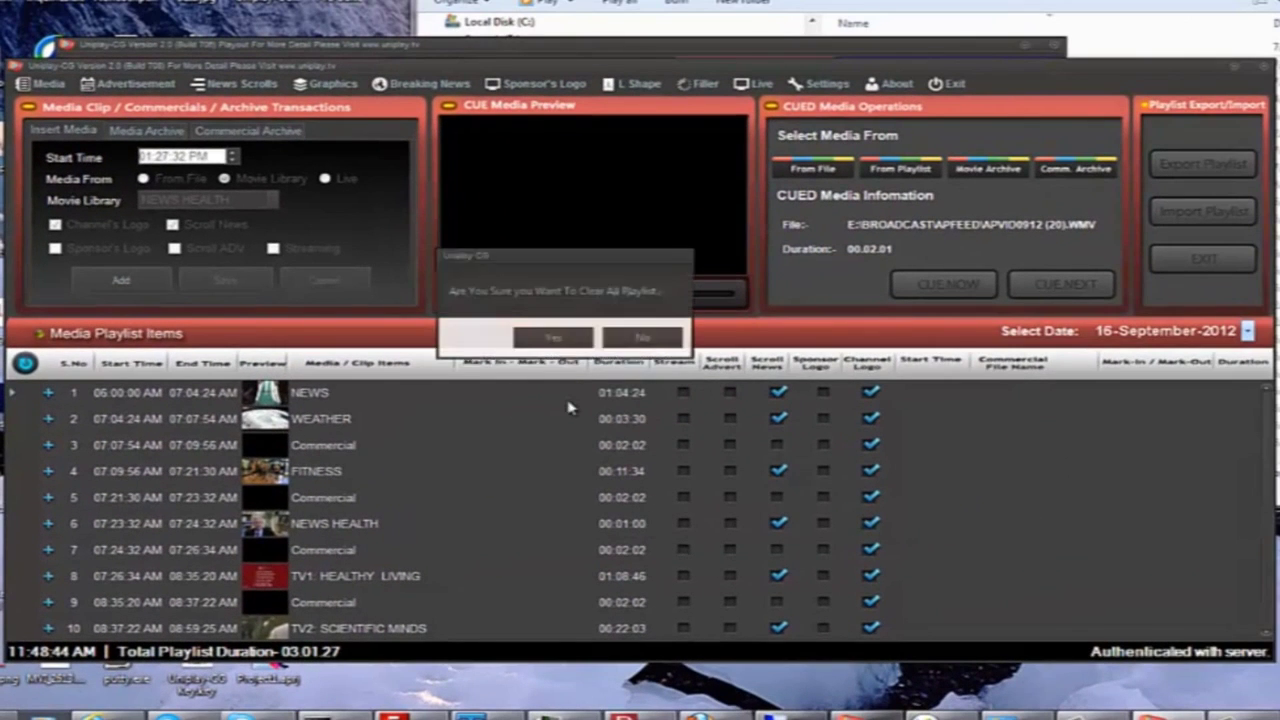
click(575, 325)
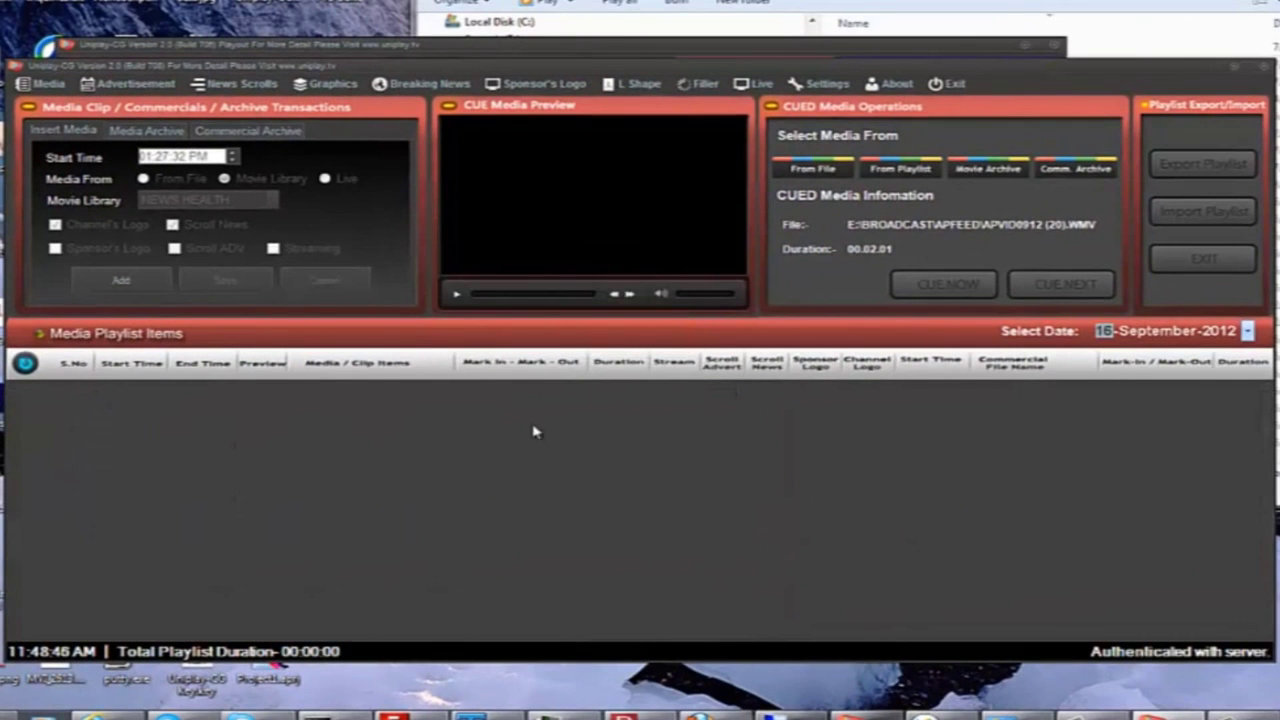
Import sample.UDB from the playlistfiles folder into the 16-September-2012 playlist with a media start time of 12:00:00 PM.
click(1197, 215)
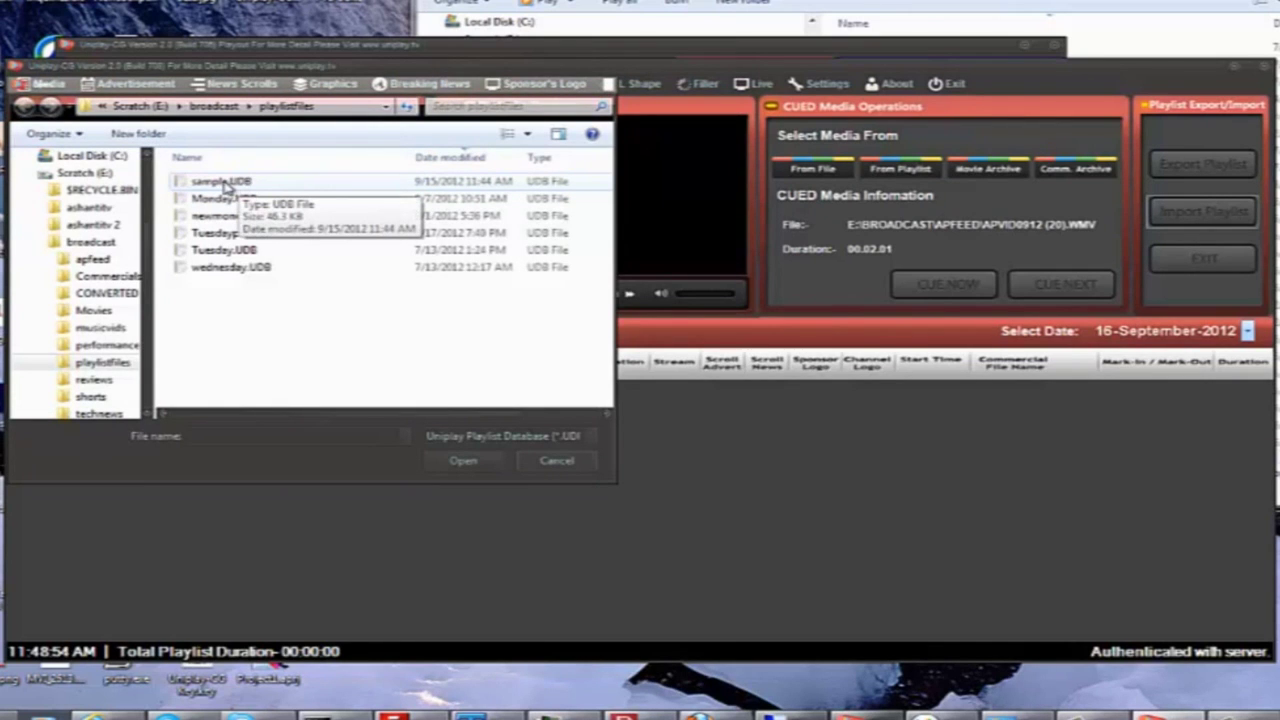
click(218, 184)
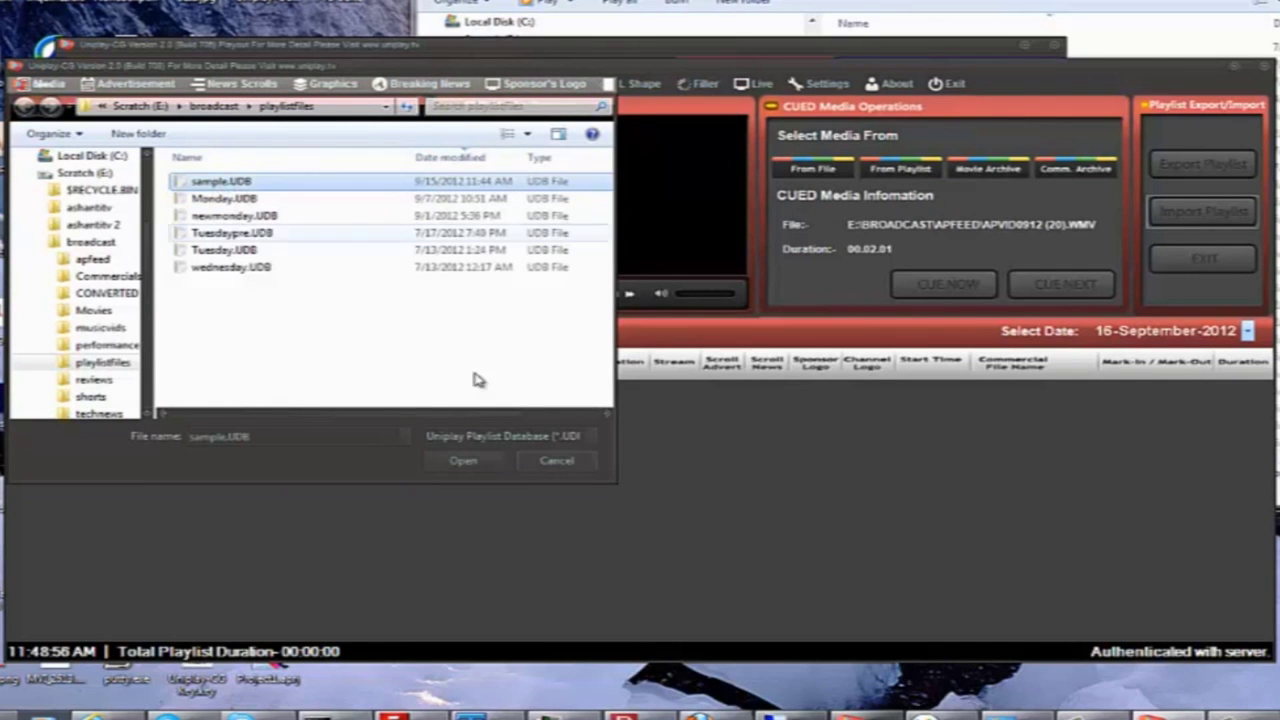
click(468, 460)
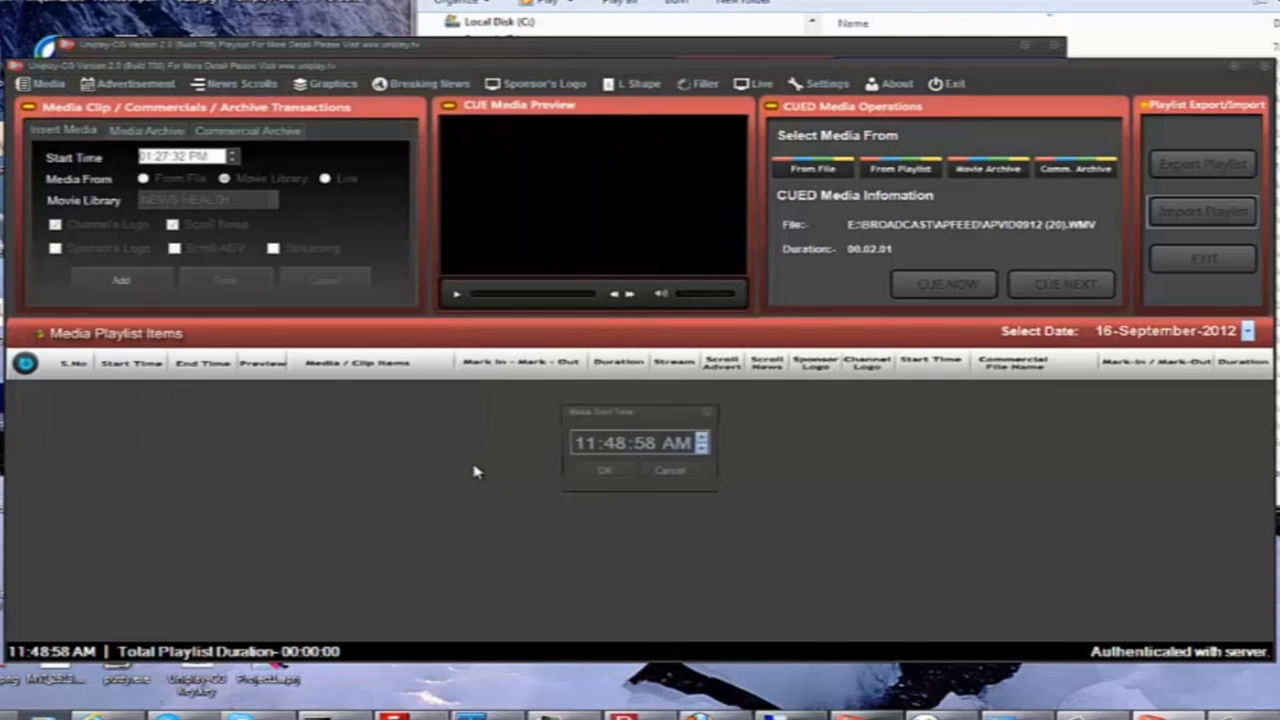
click(582, 443)
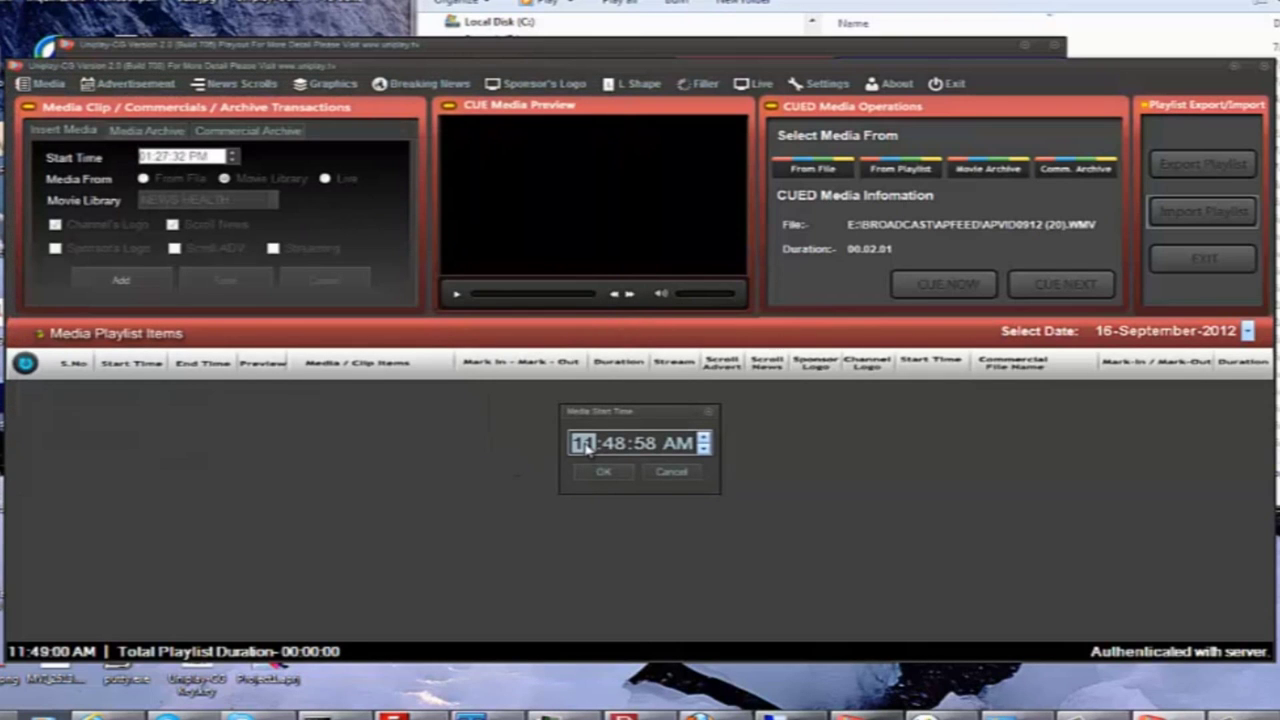
text(12)
click(616, 447)
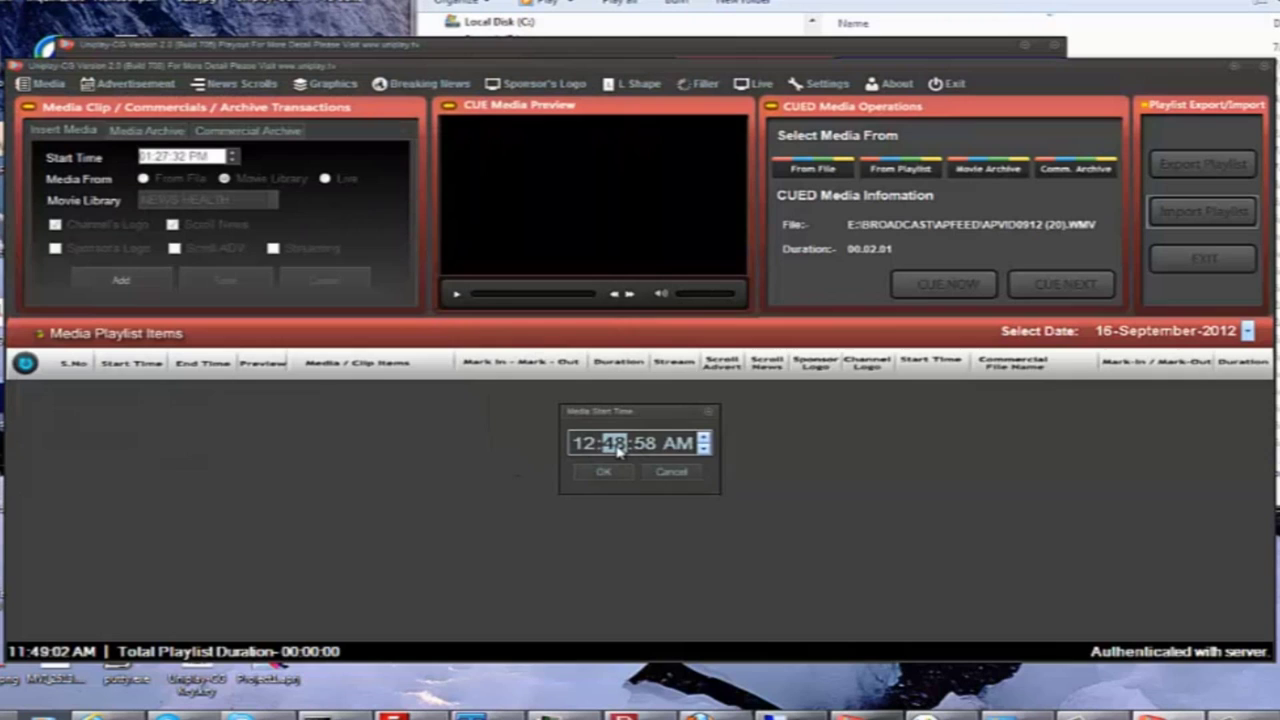
text(00)
click(640, 446)
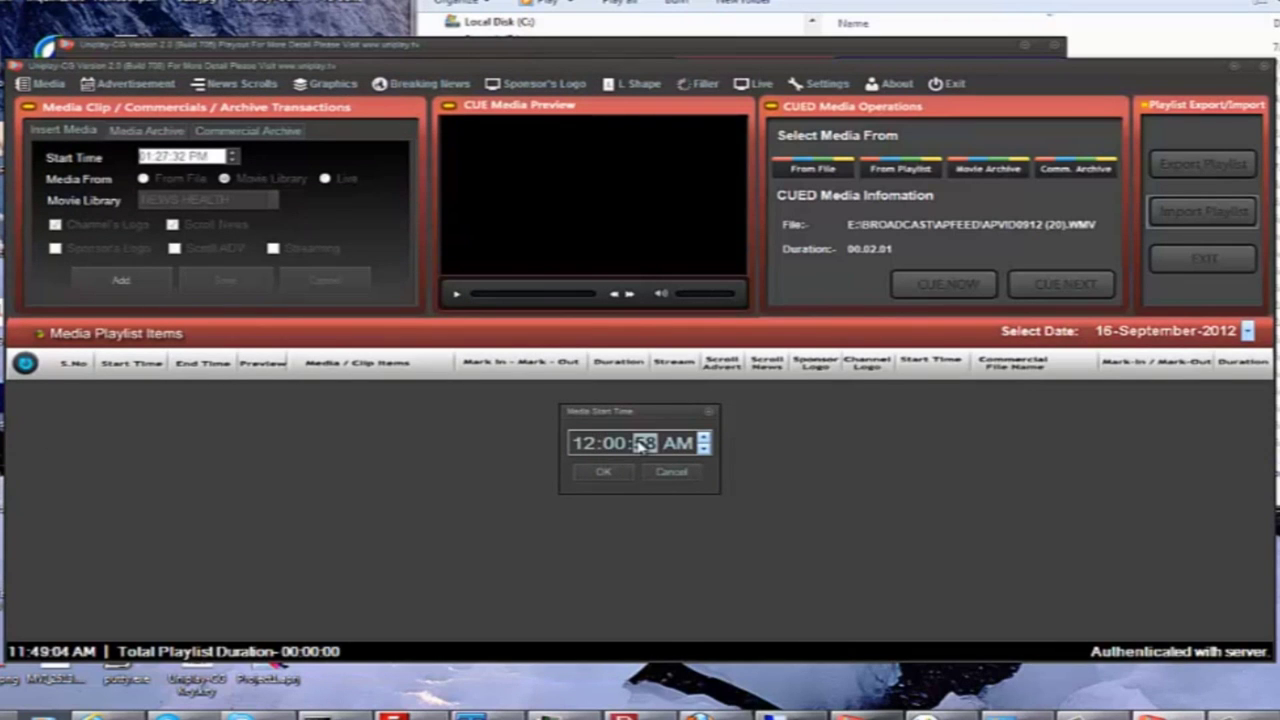
text(00)
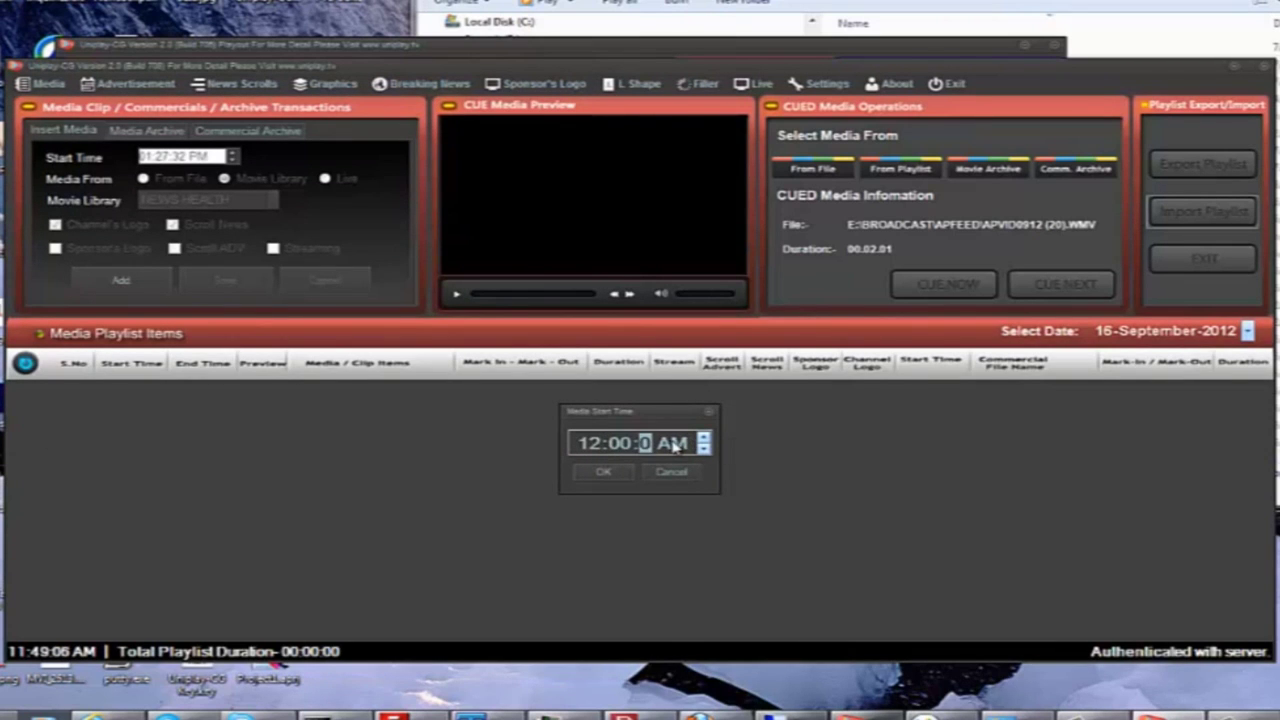
click(676, 446)
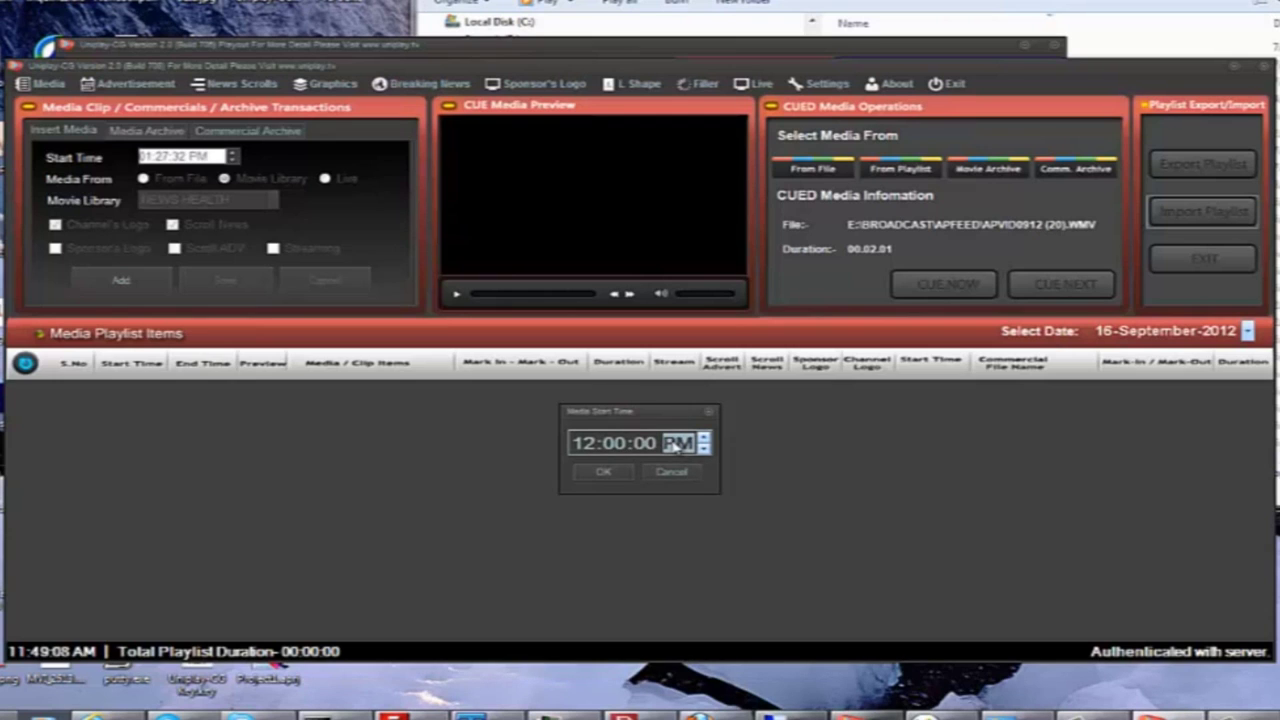
click(604, 473)
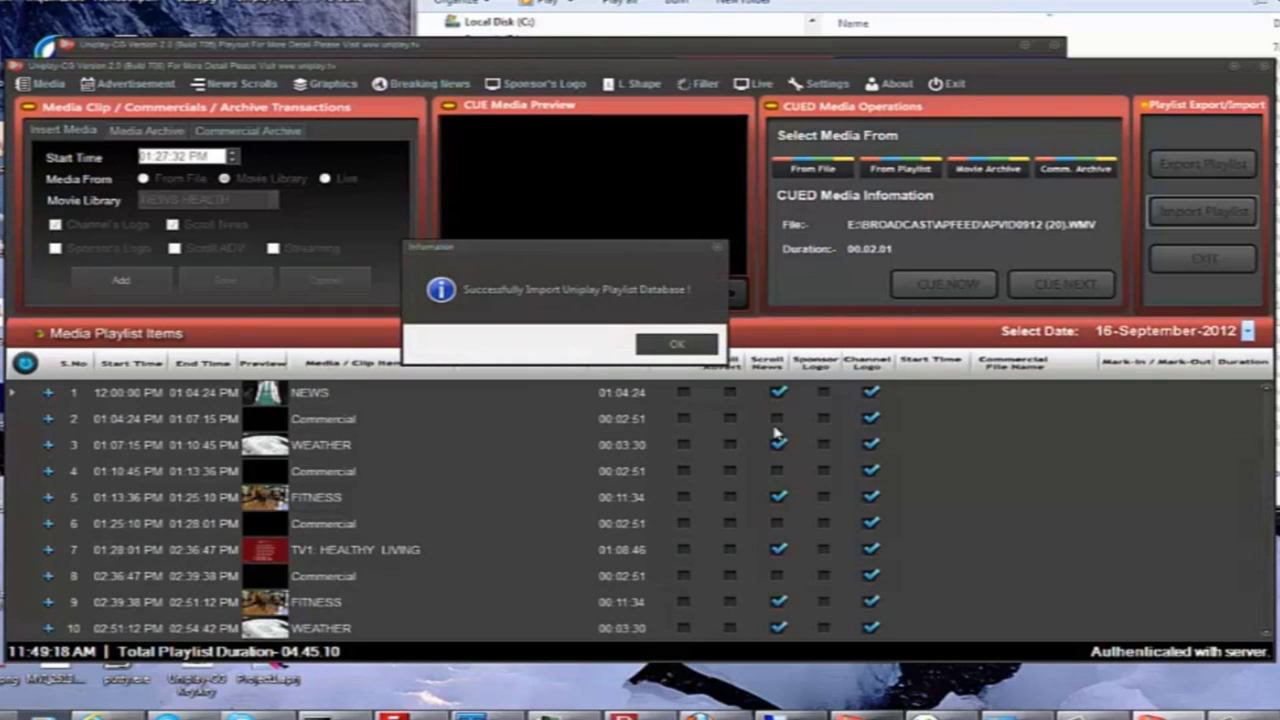
click(674, 346)
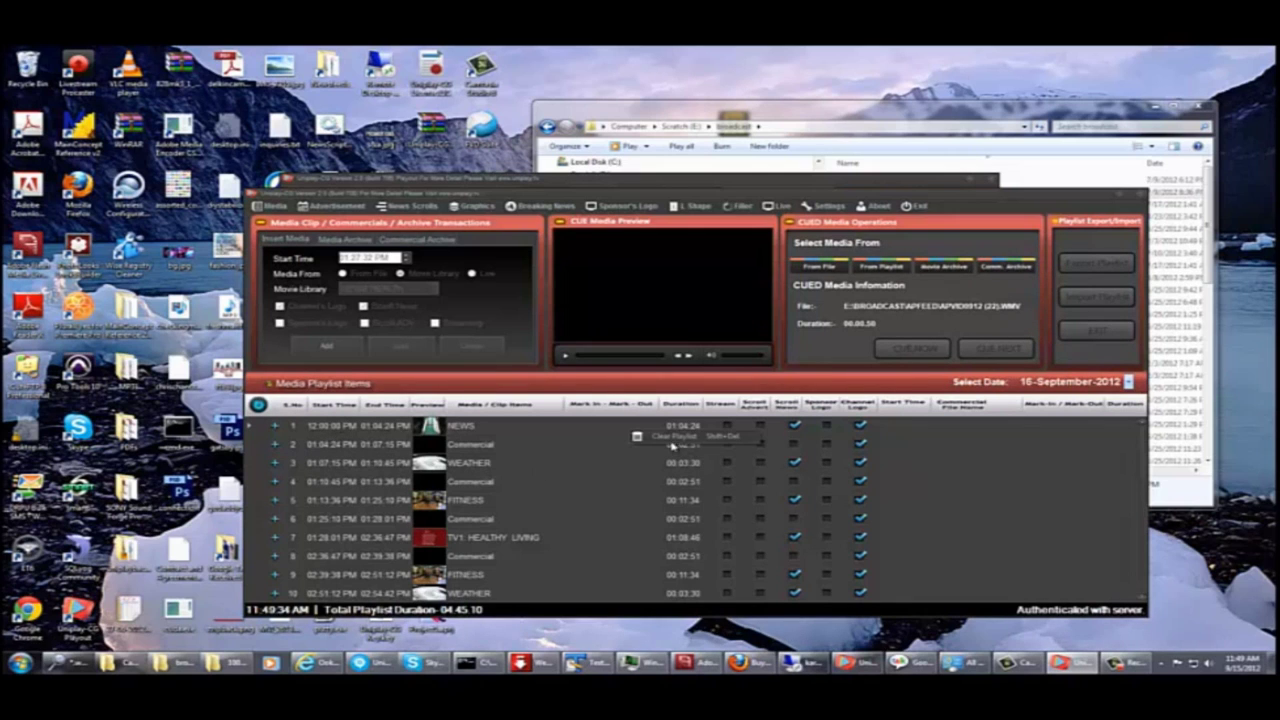
Clear all items of the 16-September-2012 playlist and choose sample.UDB in the playlistfiles folder for import.
click(672, 441)
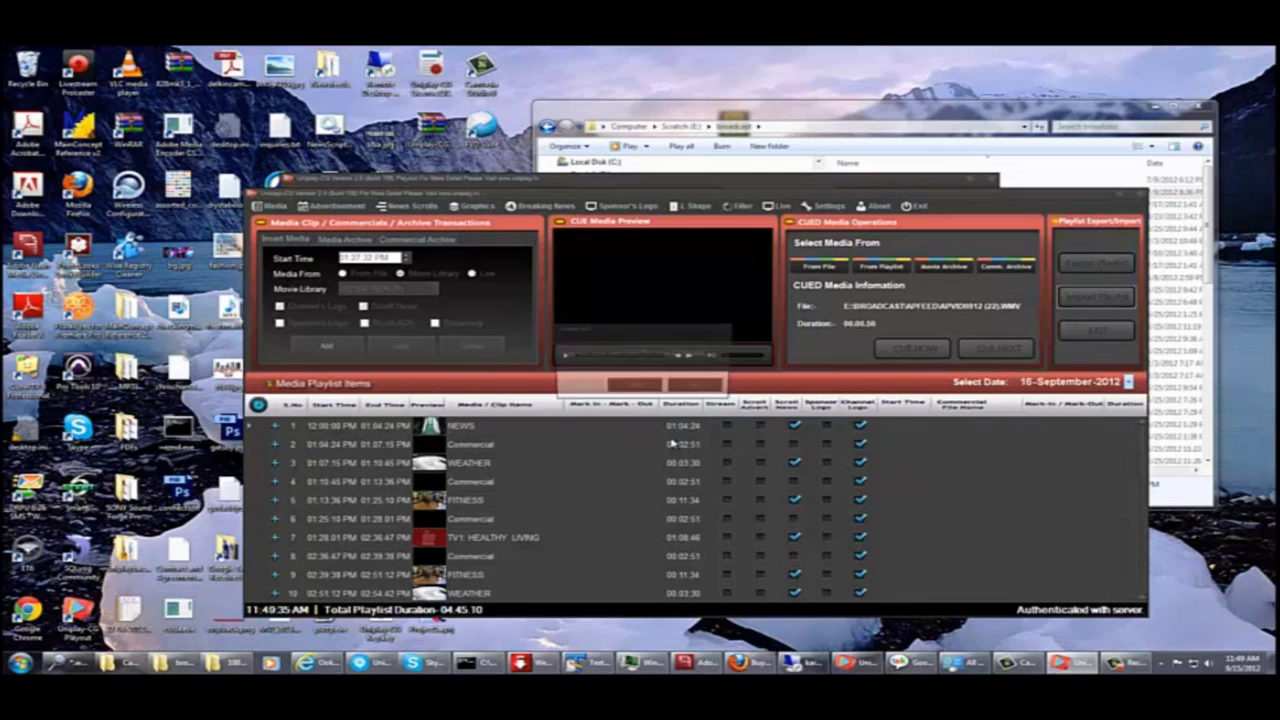
click(635, 388)
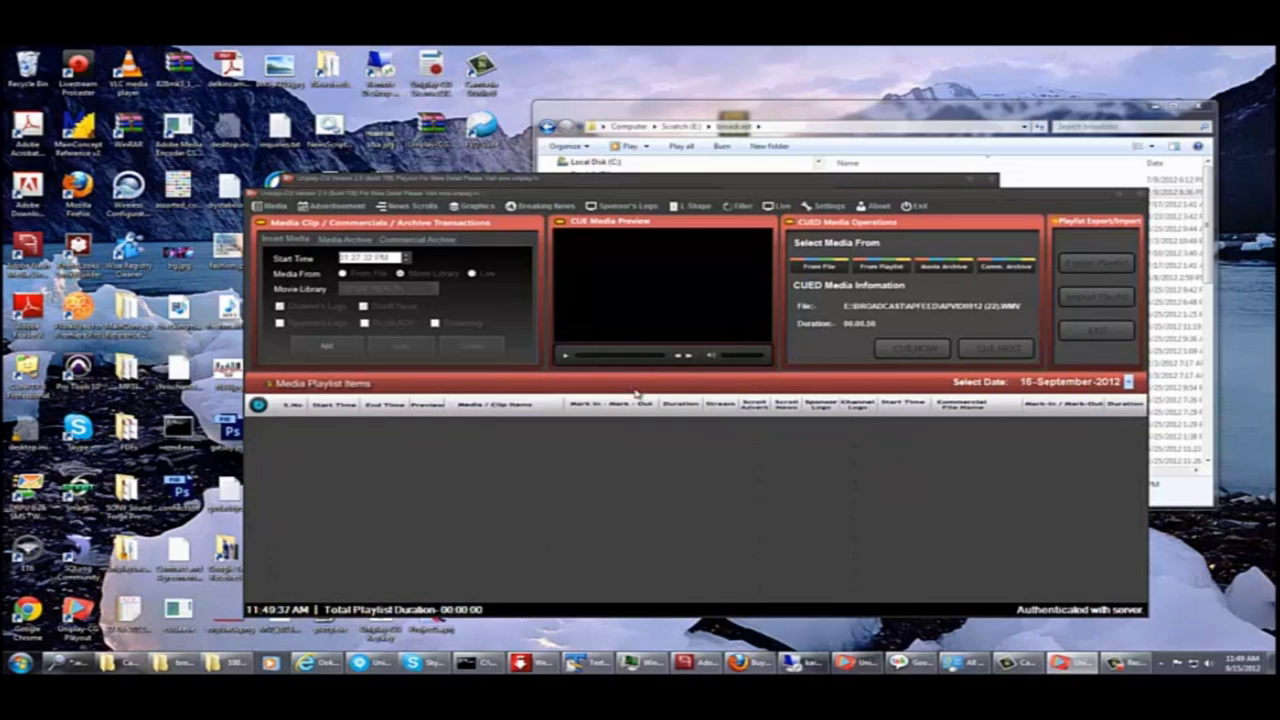
click(1097, 296)
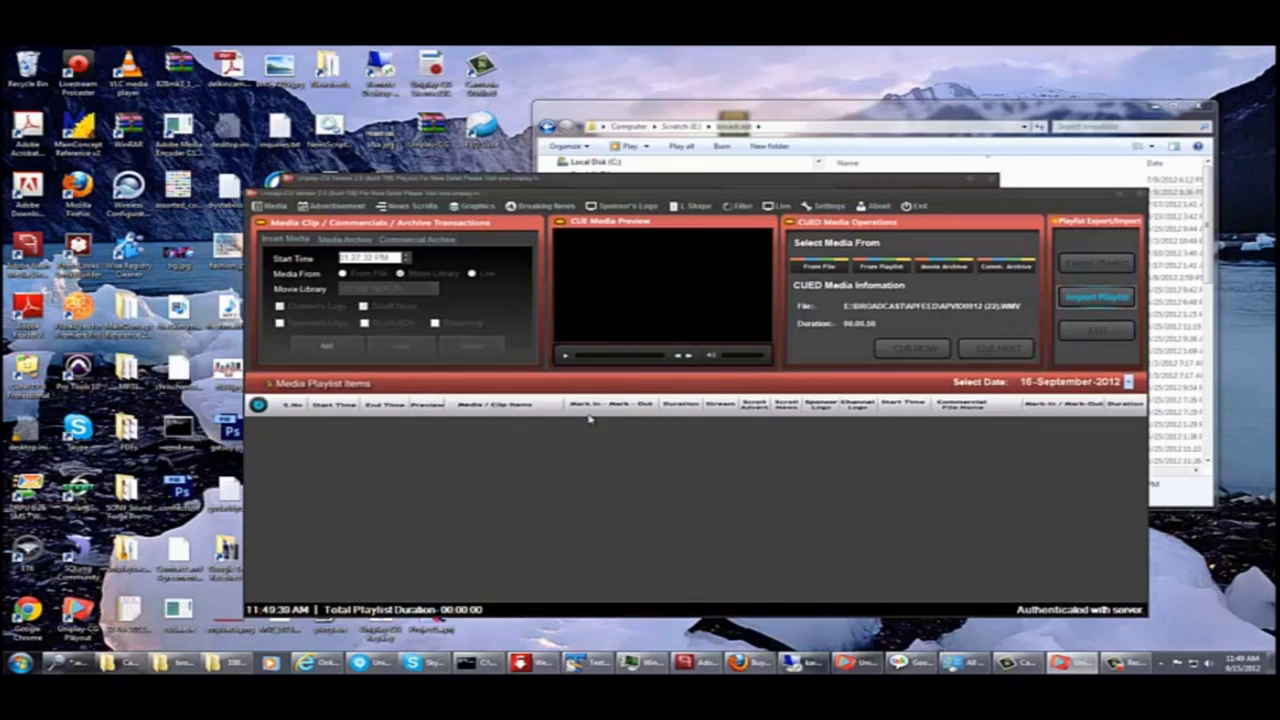
click(400, 275)
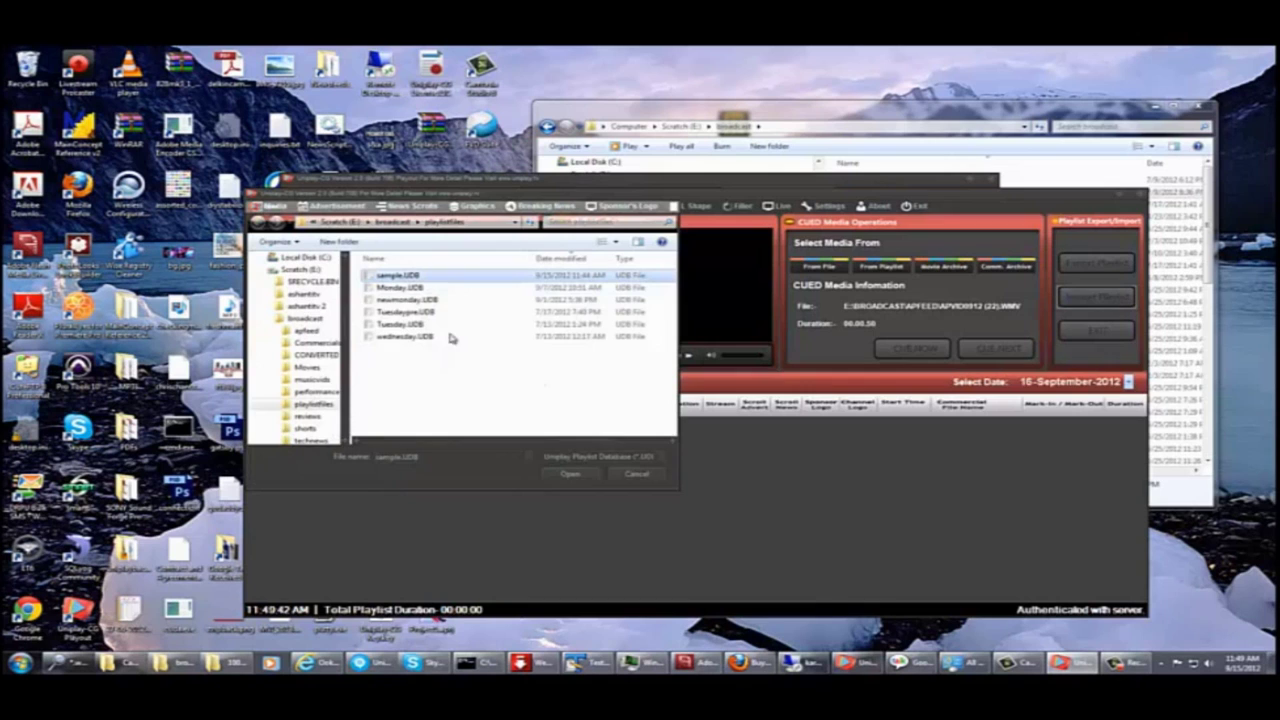
click(585, 476)
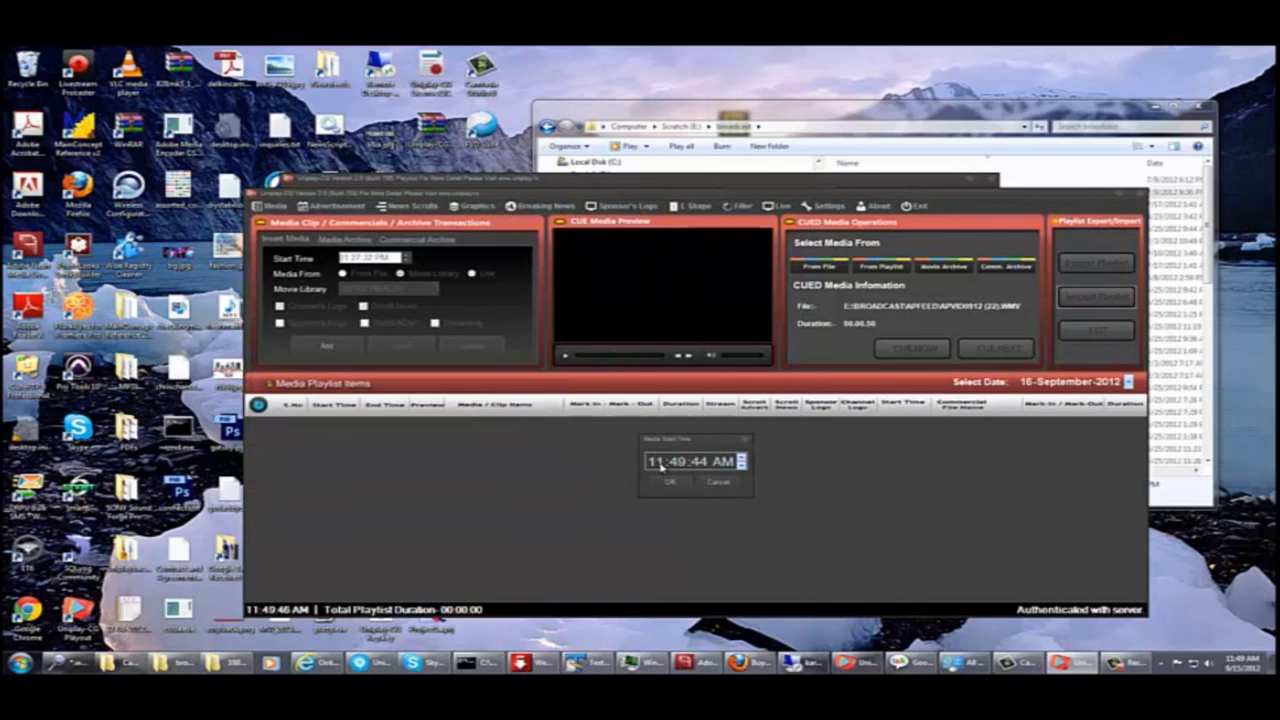
Set the imported playlist's media start time to 06:00:00 AM and complete the import.
click(656, 462)
text(6)
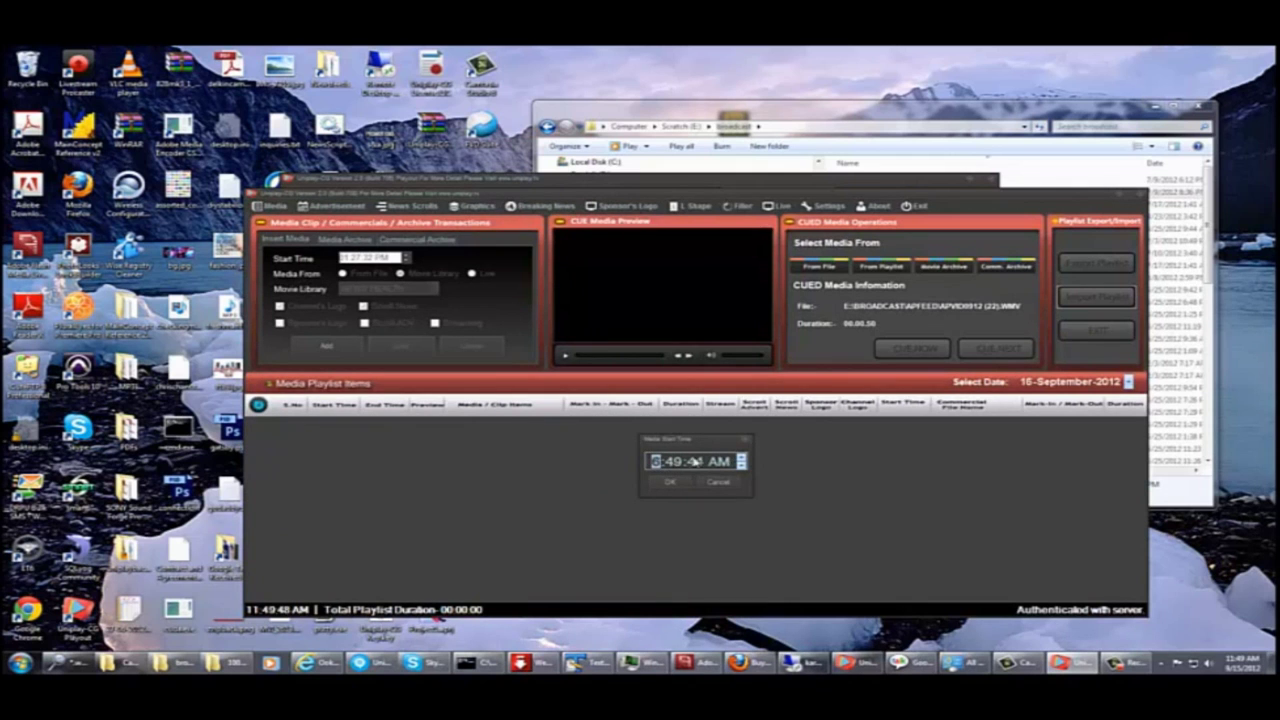
click(679, 463)
text(0)
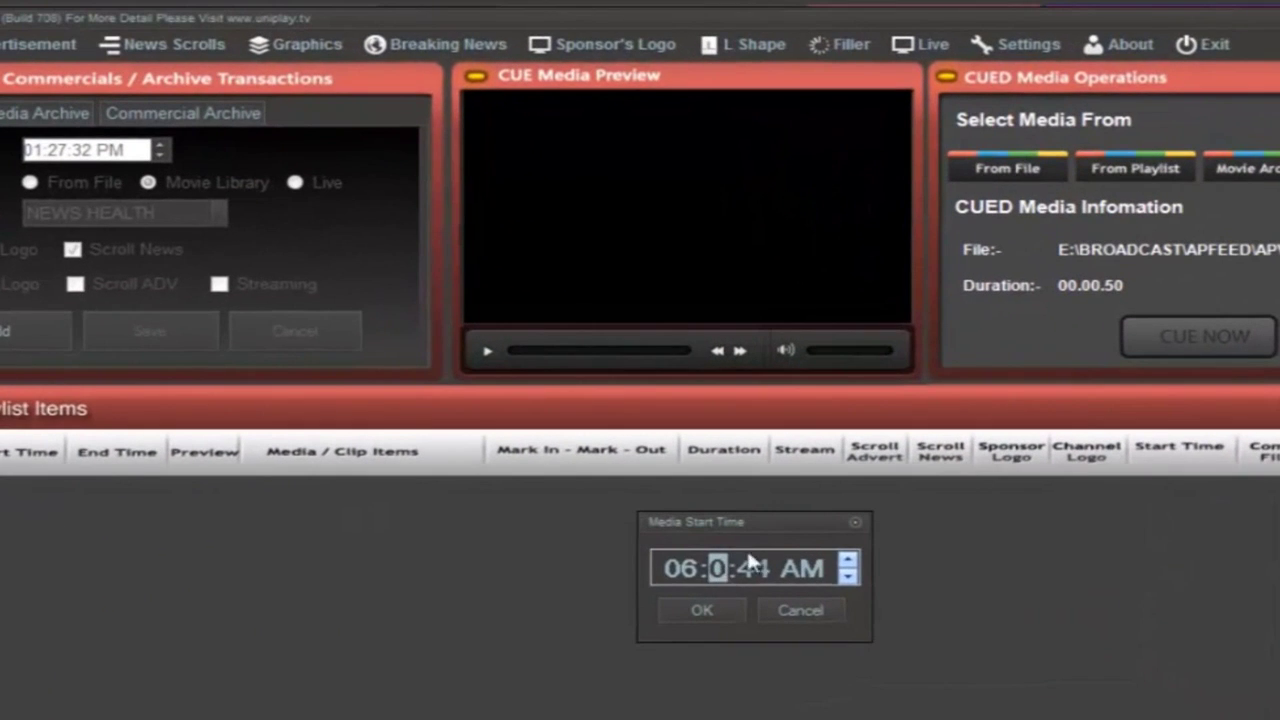
click(759, 566)
text(0)
click(699, 611)
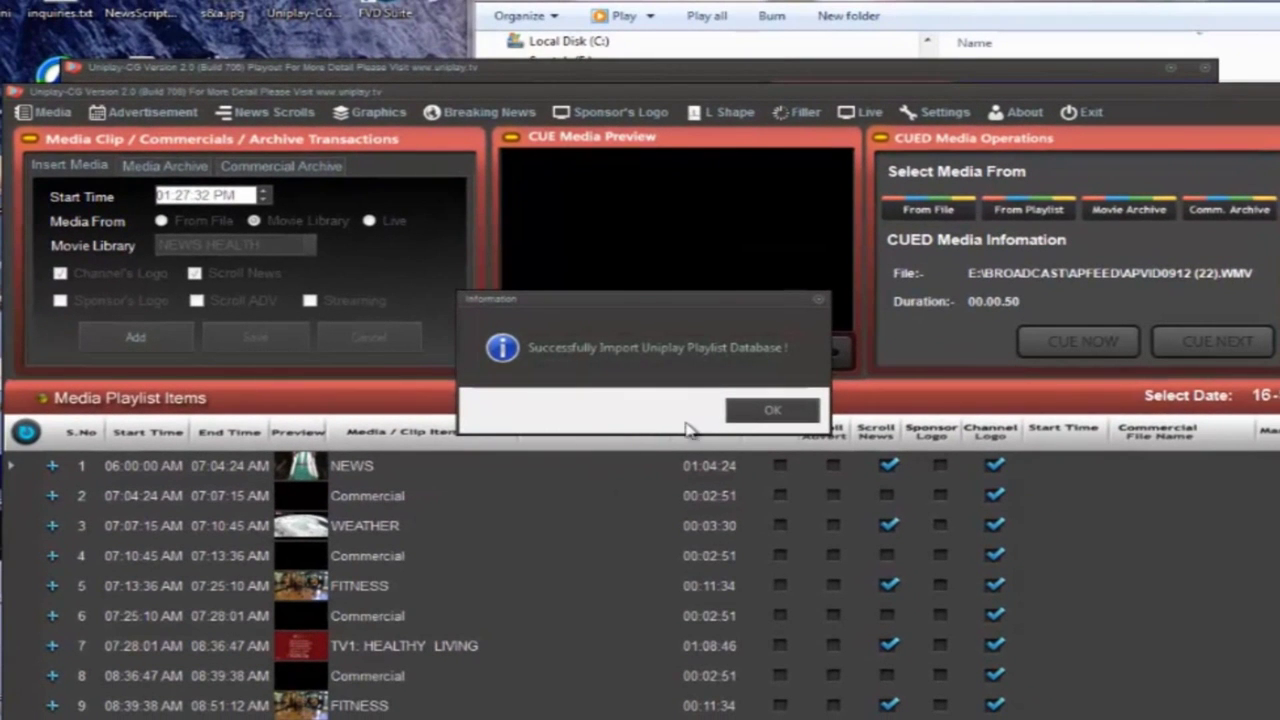
click(768, 410)
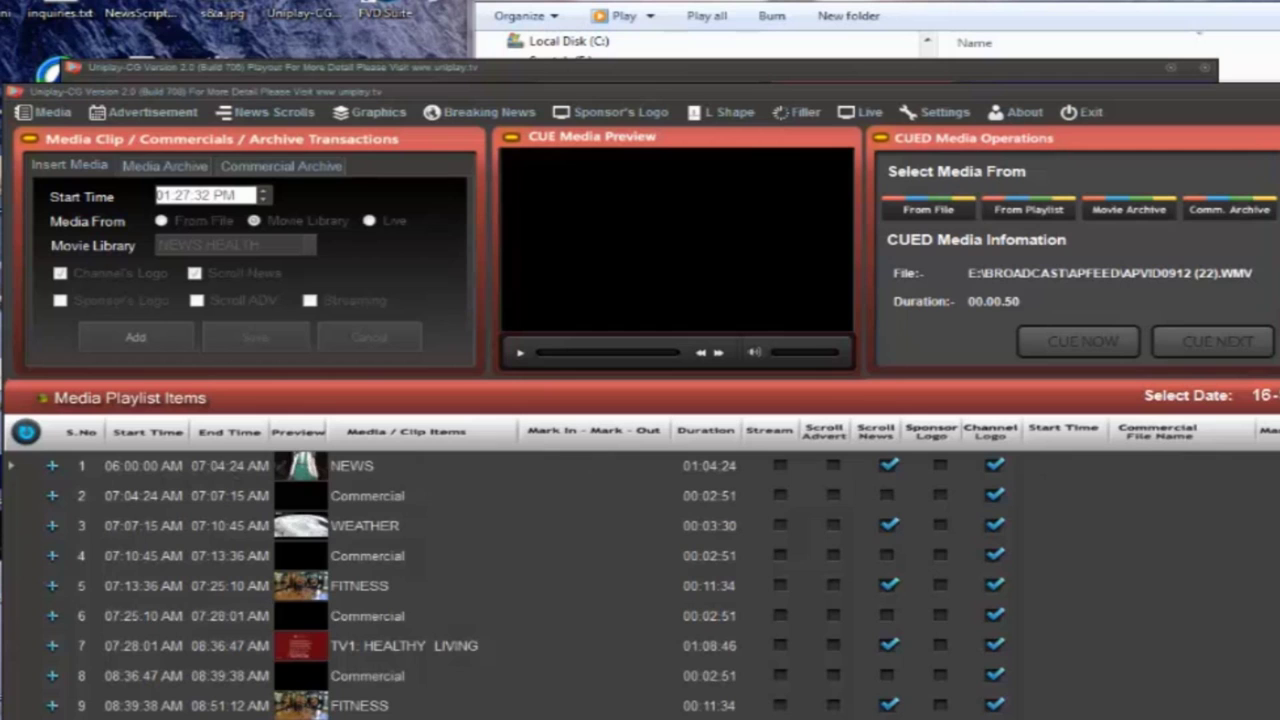
Review the imported 16-September-2012 playlist from the first to the last item, examining the order and the start and end times.
scroll(450, 585, down, 4)
scroll(450, 585, down, 1)
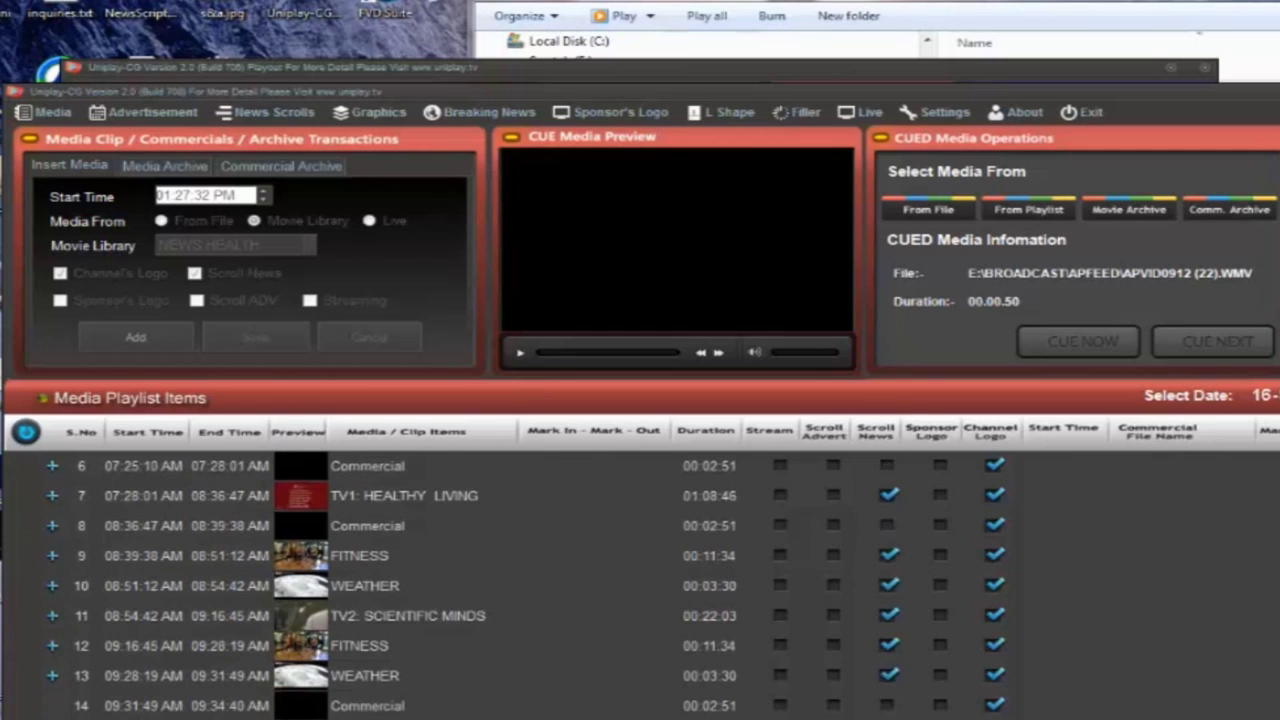
scroll(450, 585, down, 4)
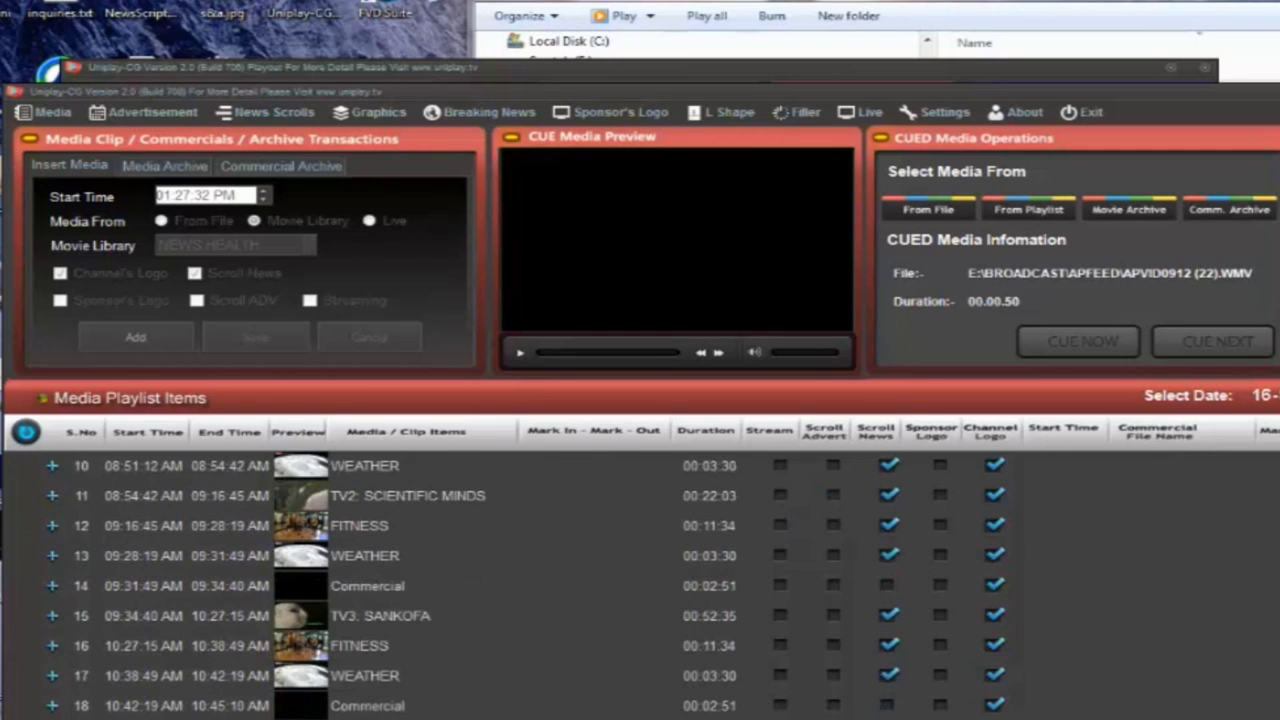
scroll(343, 494, up, 7)
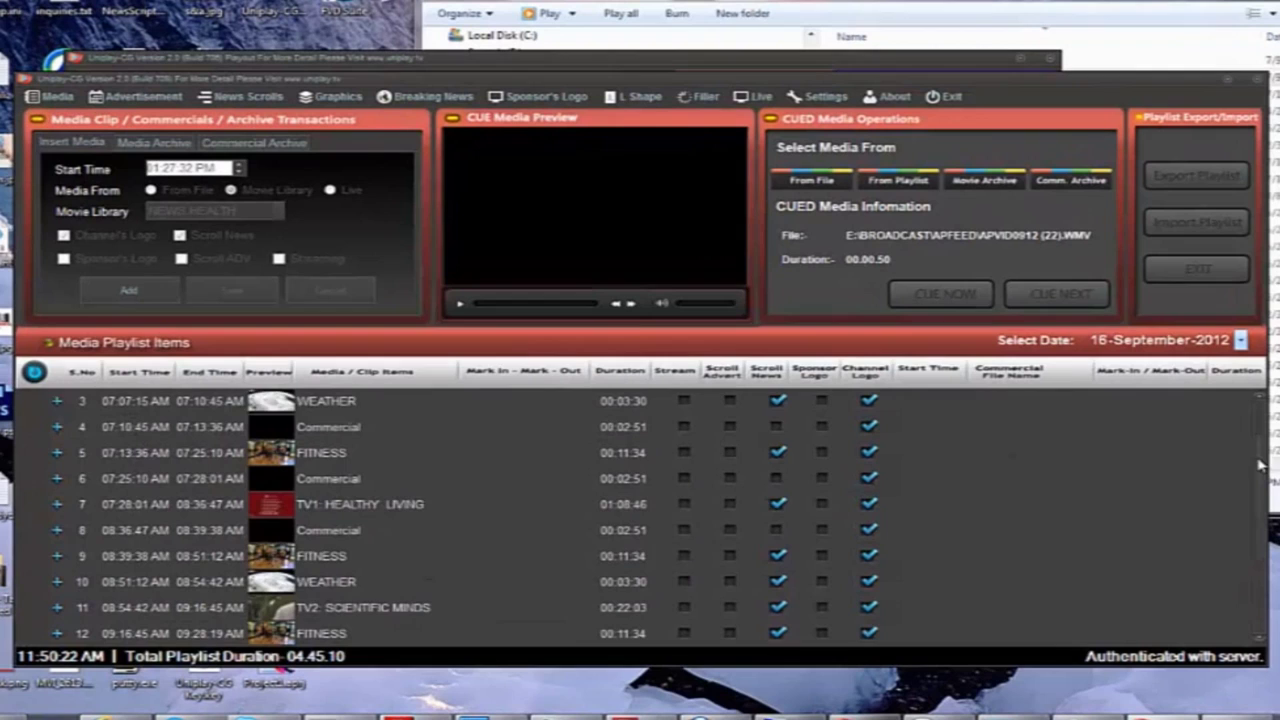
scroll(1260, 465, down, 1)
scroll(1261, 450, up, 3)
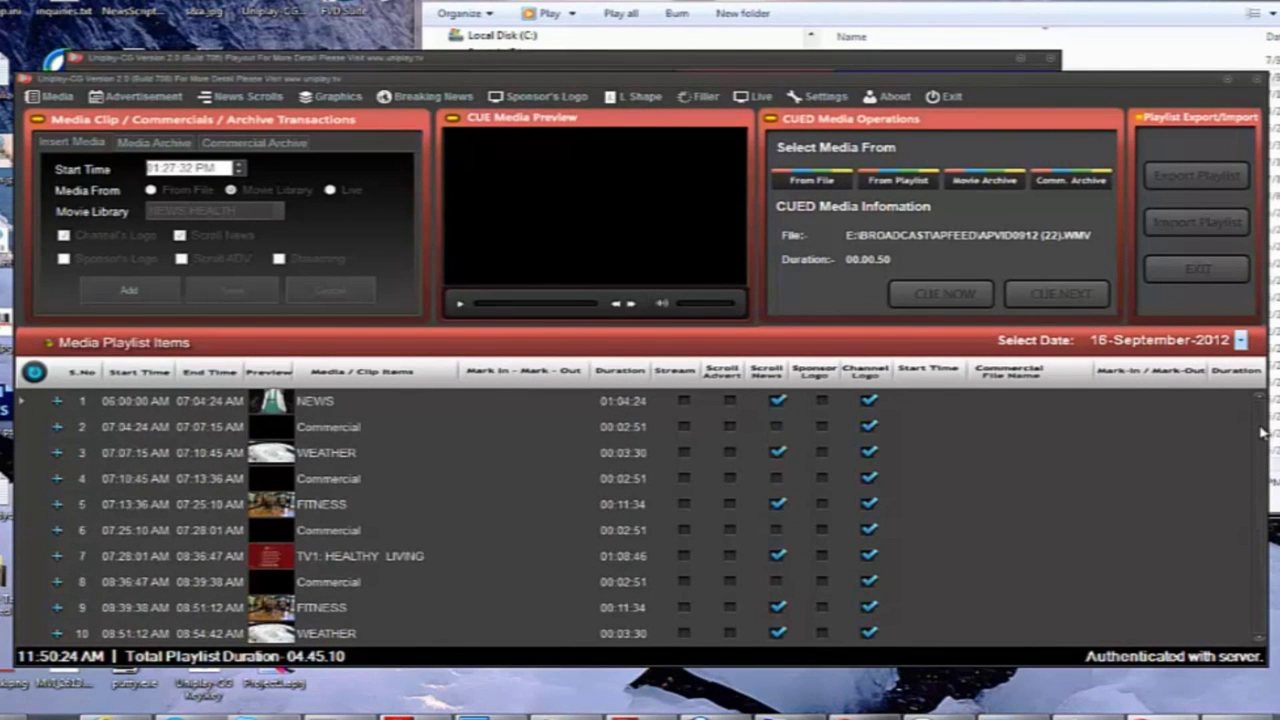
scroll(1262, 432, down, 9)
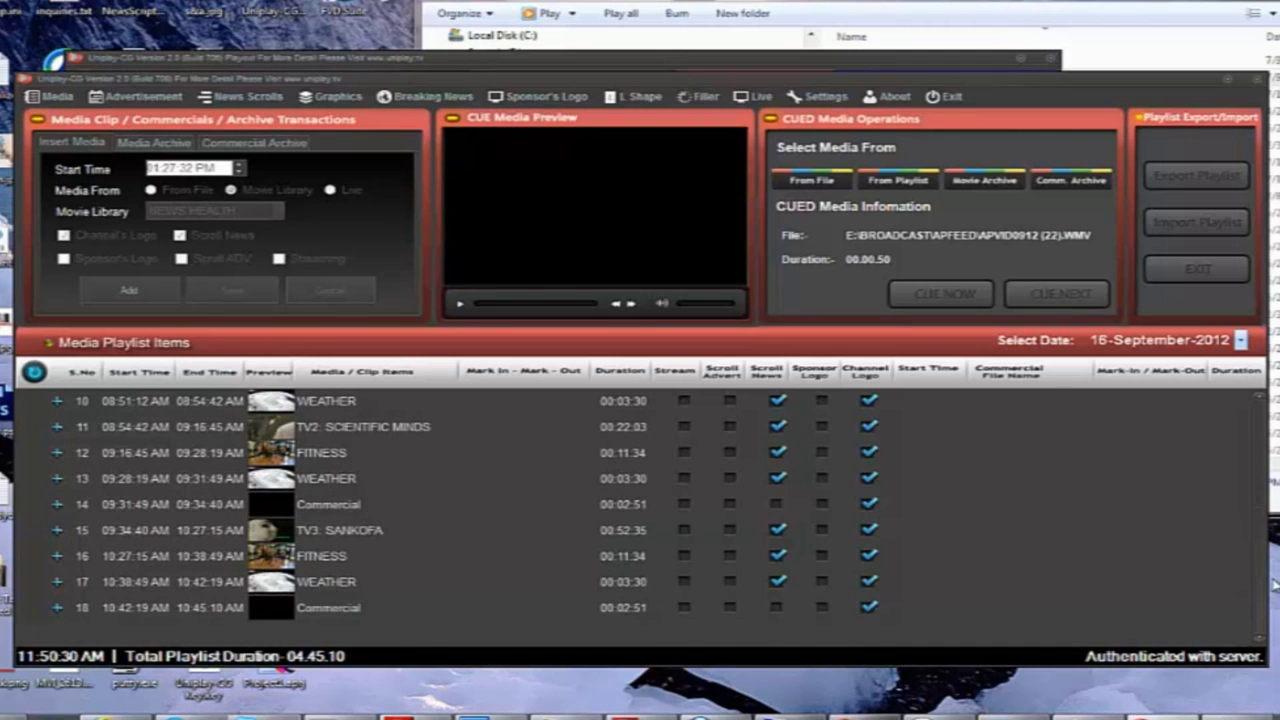
scroll(1268, 480, up, 3)
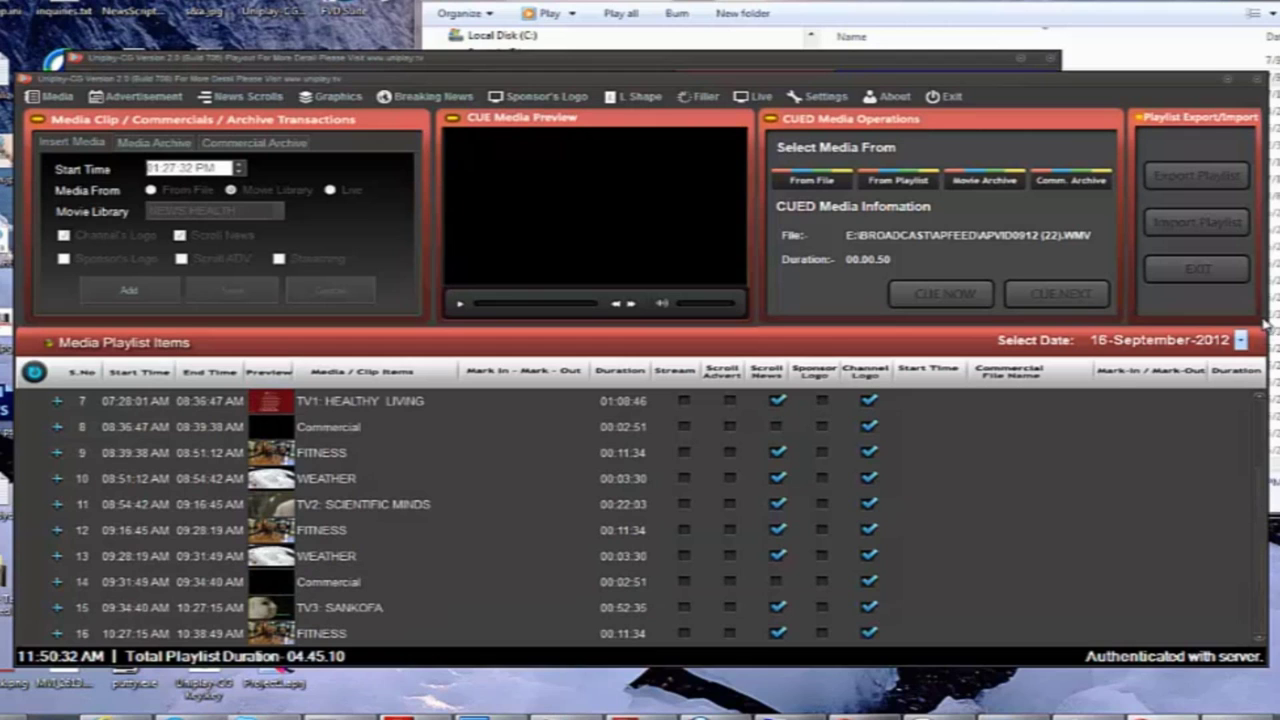
View the 15-September-2012 playlist through its last item for comparison, and return to 16-September-2012.
click(1241, 341)
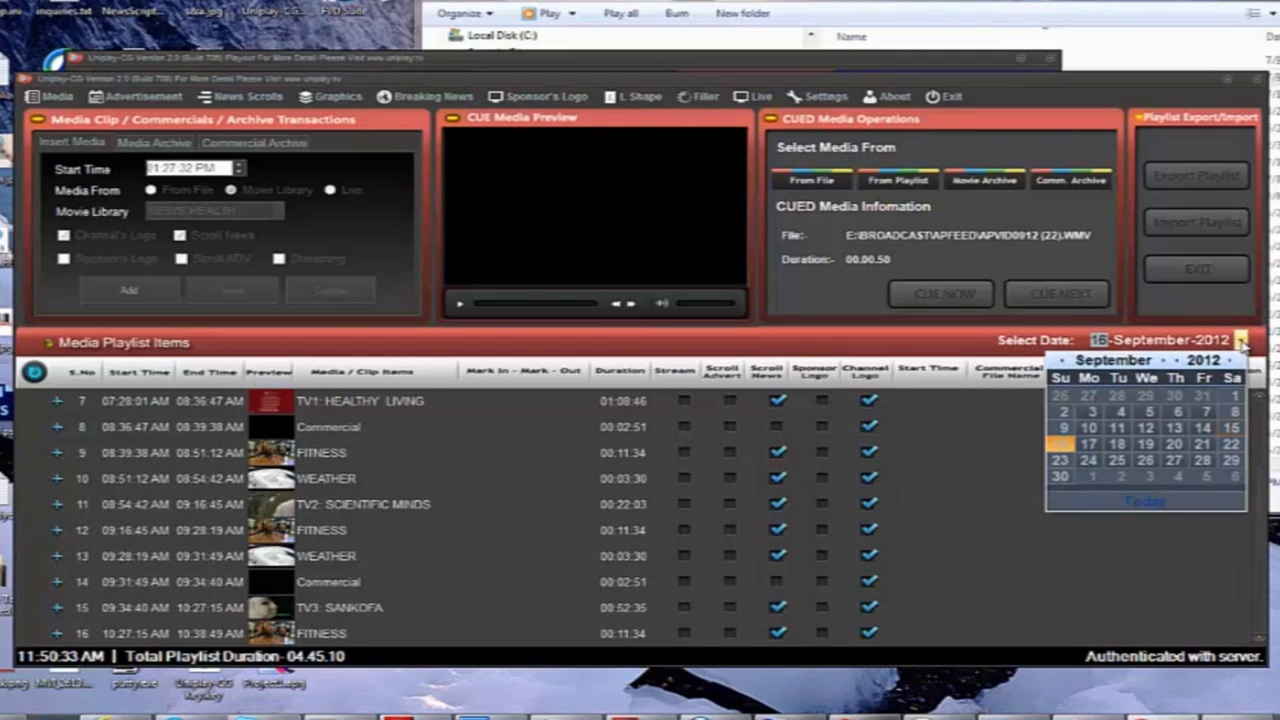
click(1233, 432)
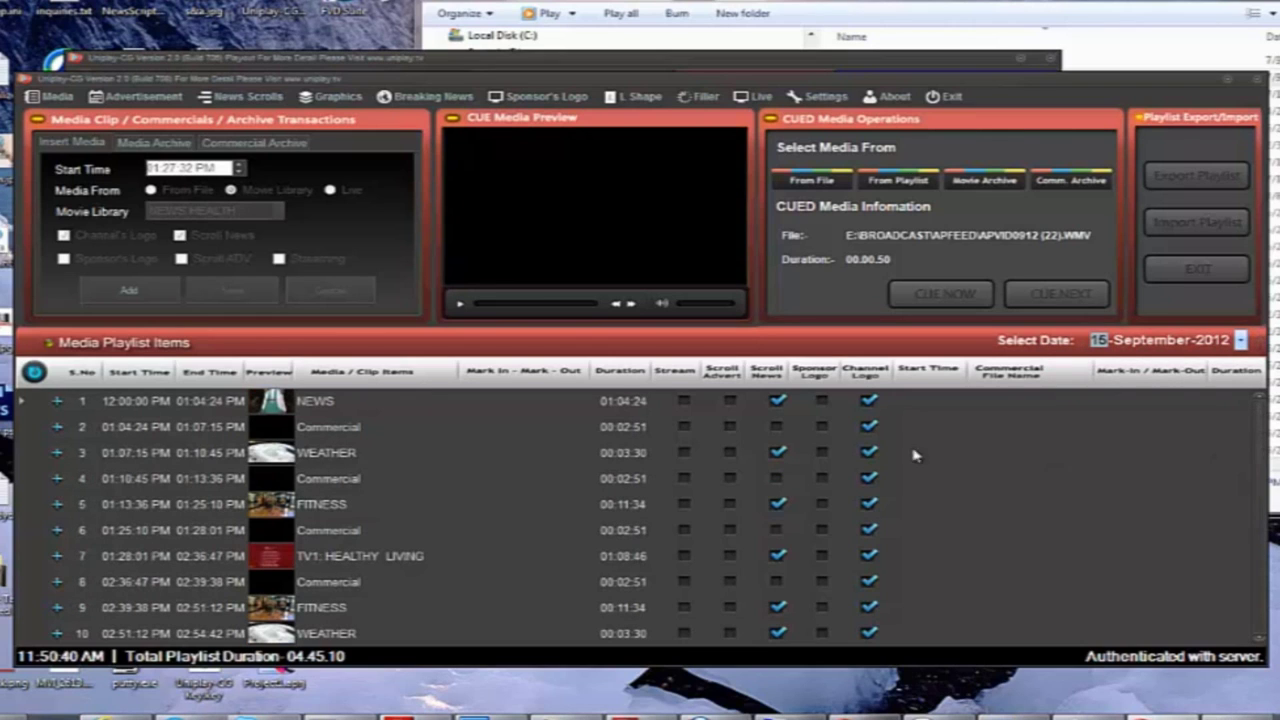
drag(1257, 444, 1263, 591)
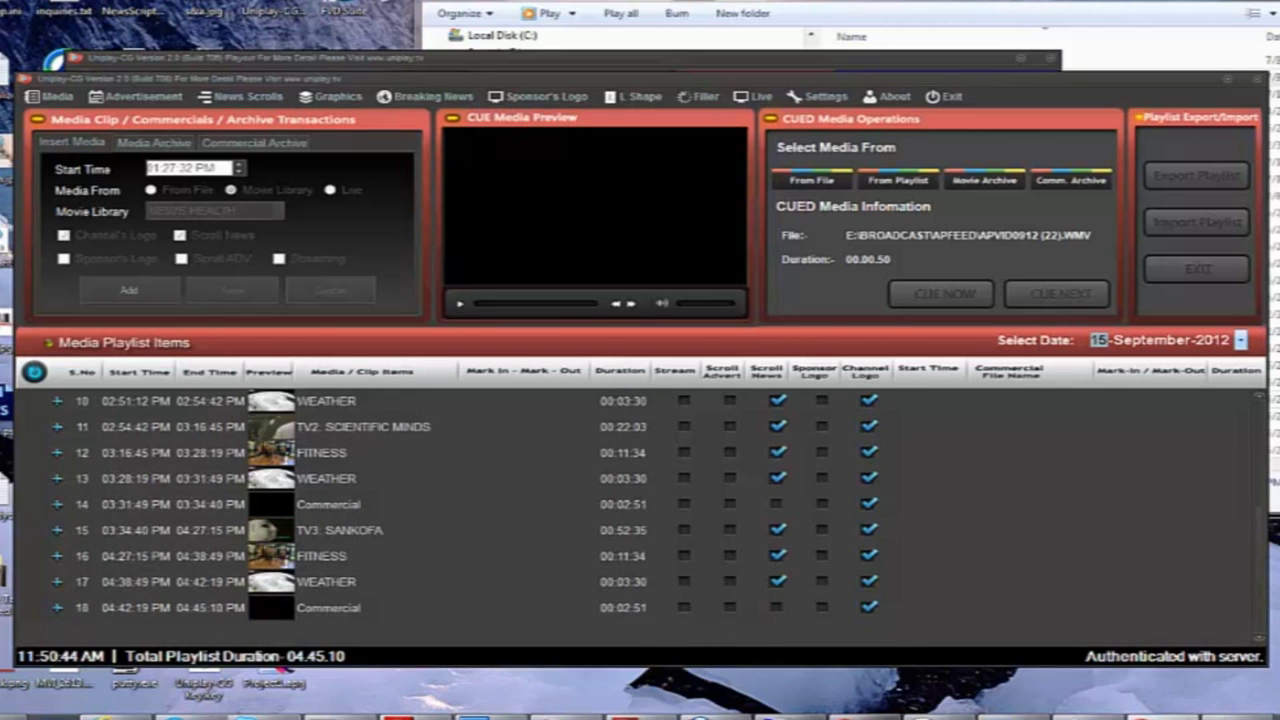
click(1240, 340)
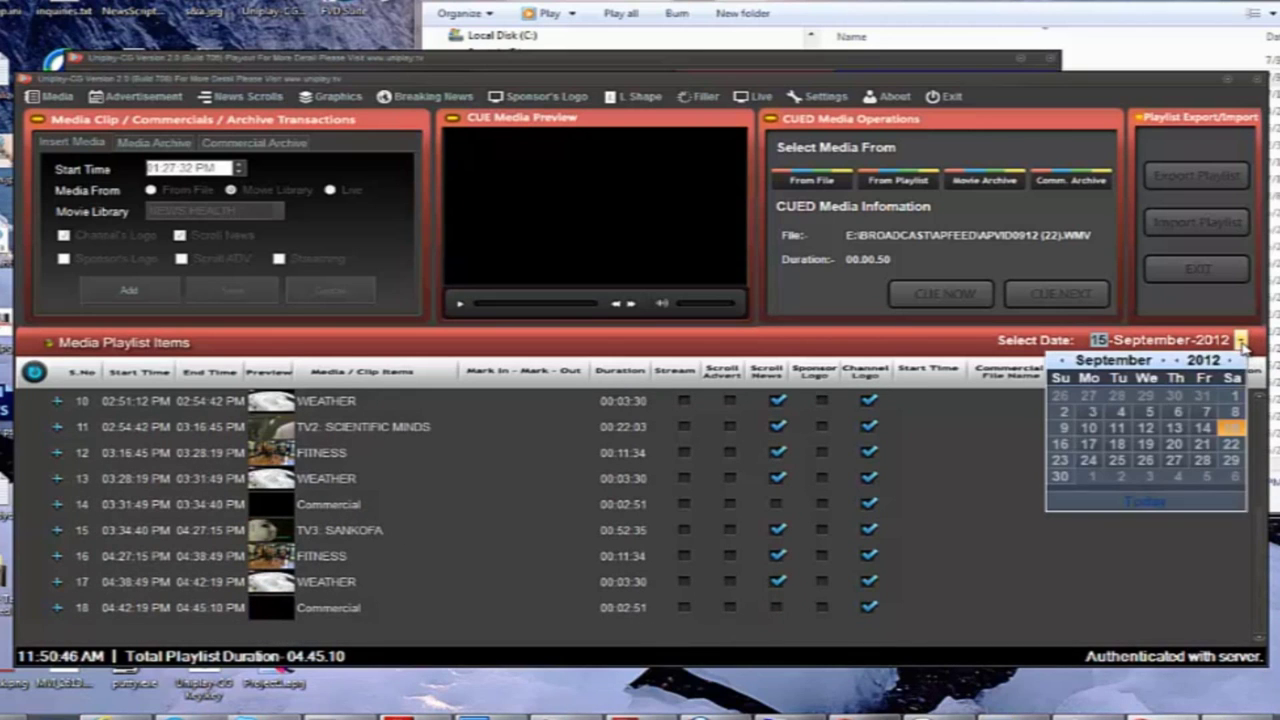
click(1063, 447)
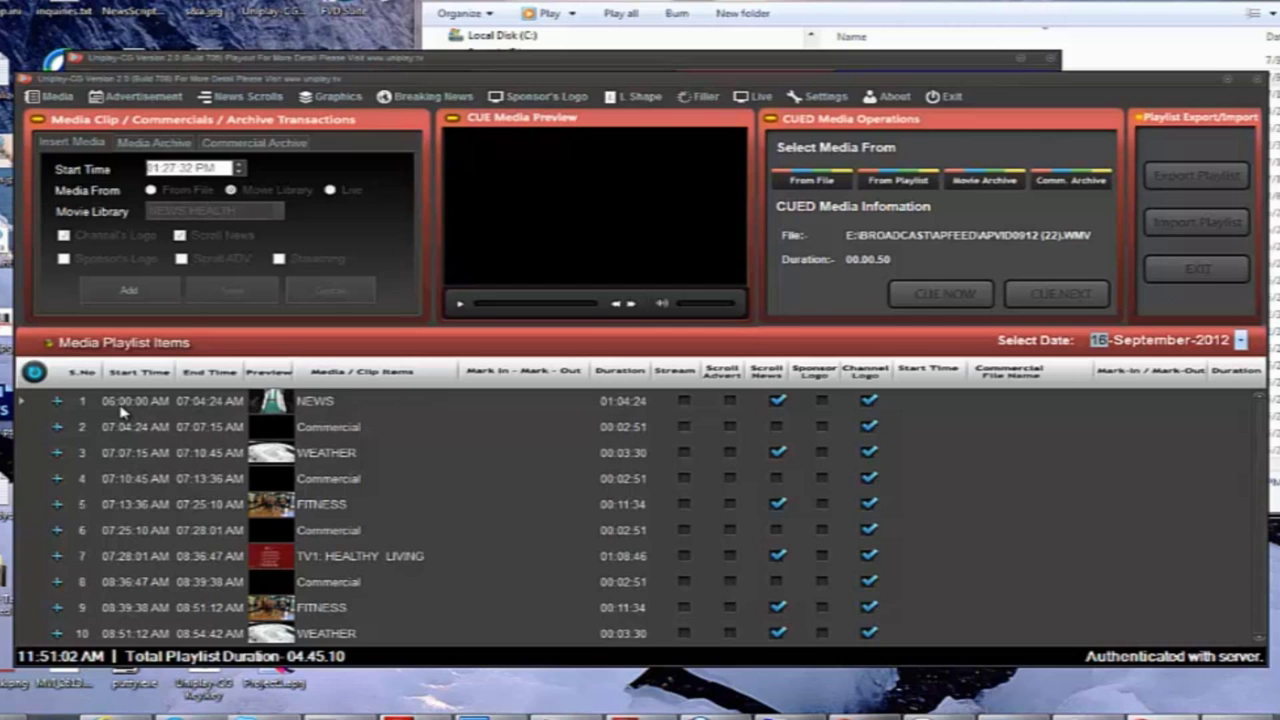
Open the NEWS movie library from the movie archive and clear all of its media records.
click(328, 403)
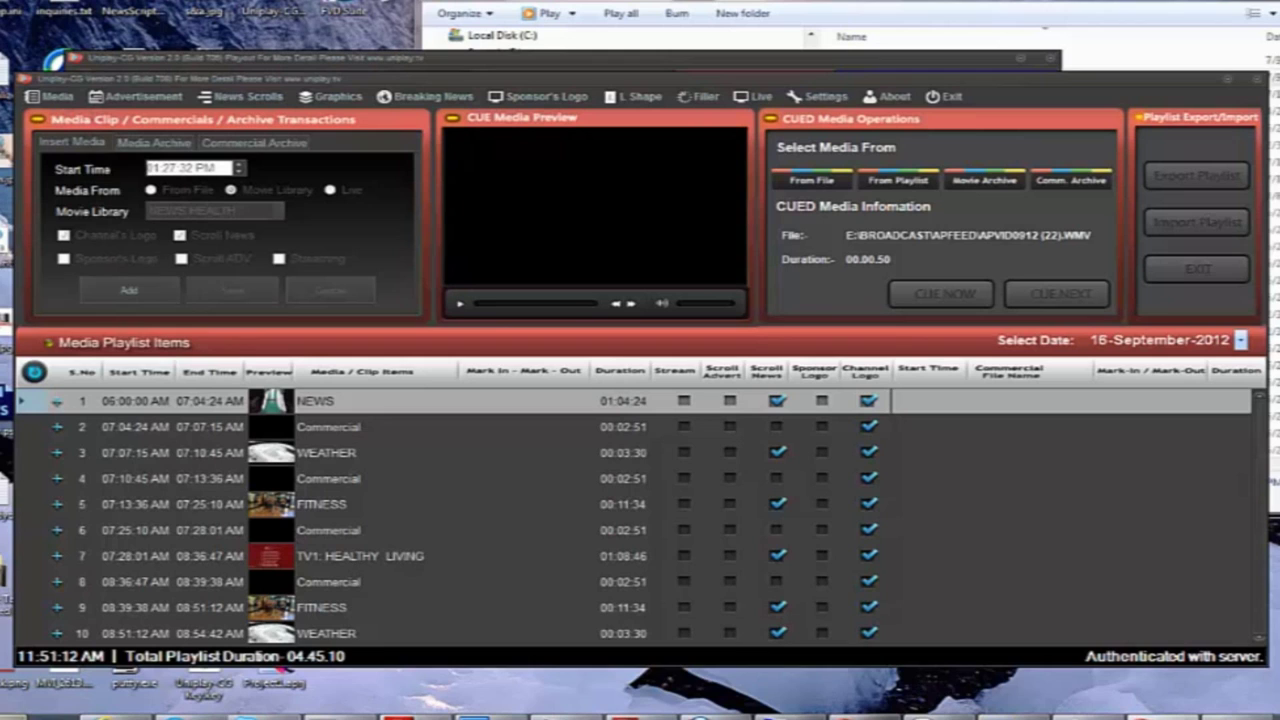
click(72, 100)
click(78, 118)
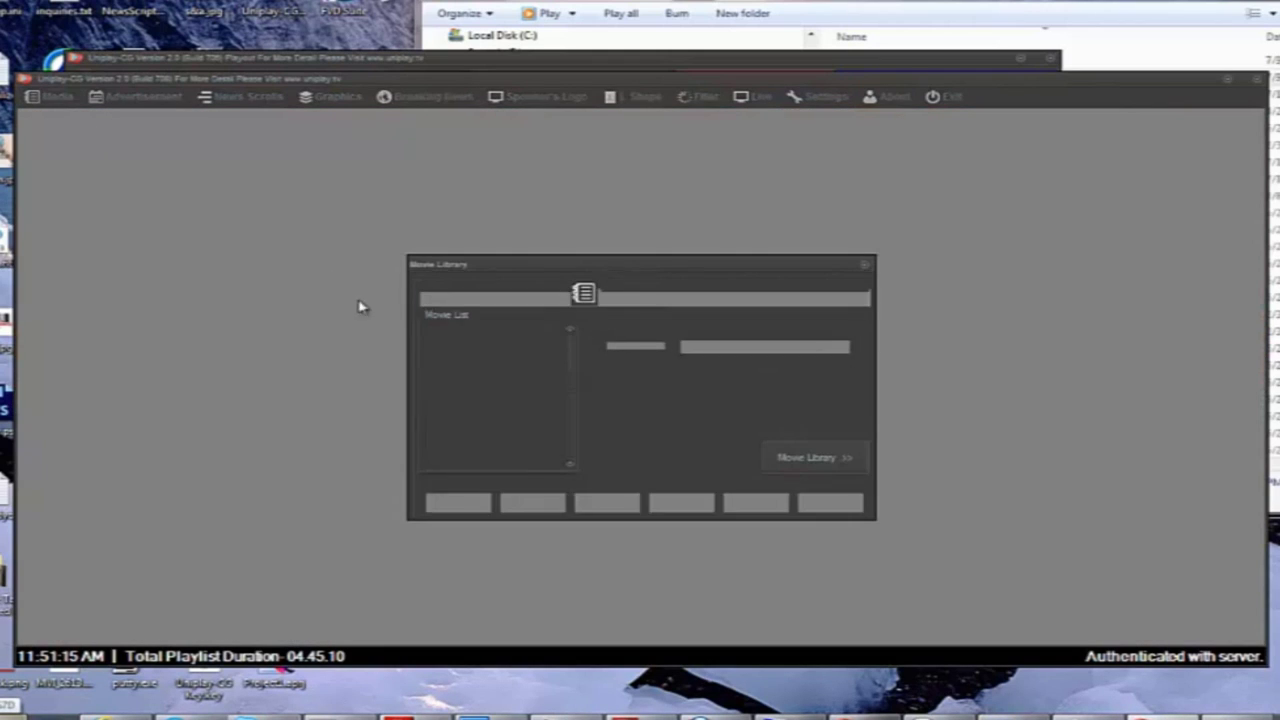
click(457, 370)
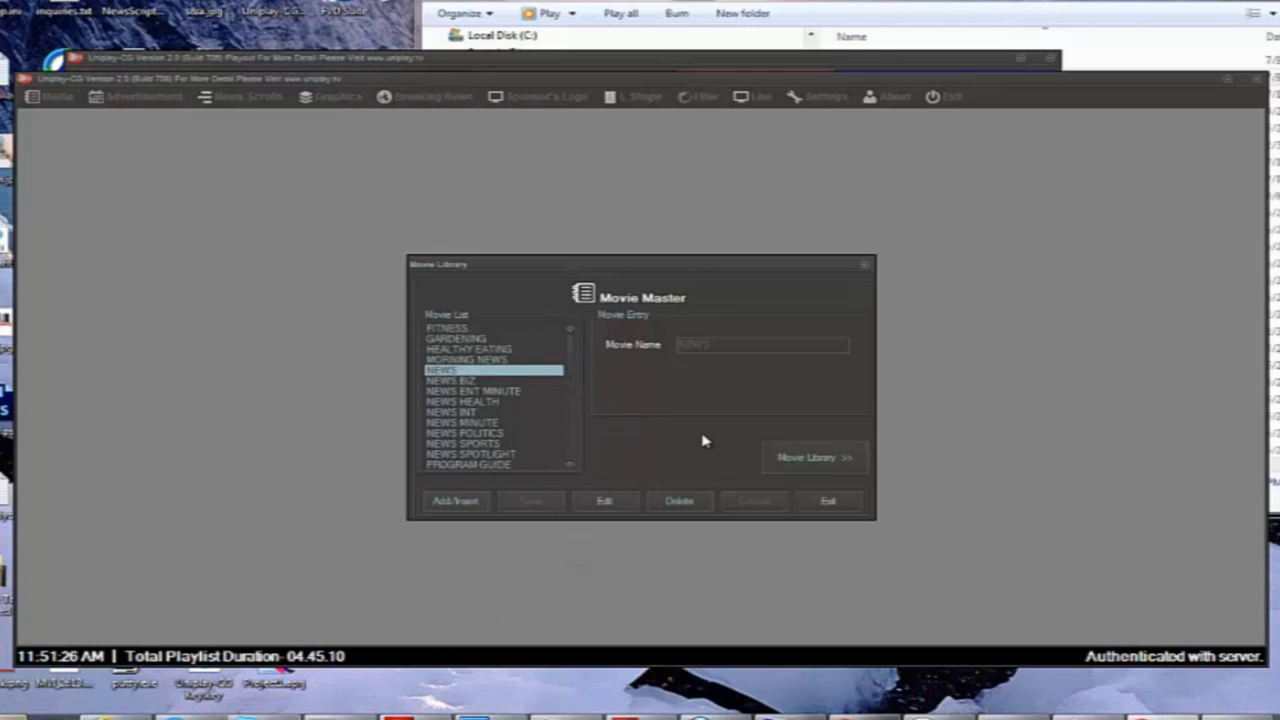
click(812, 457)
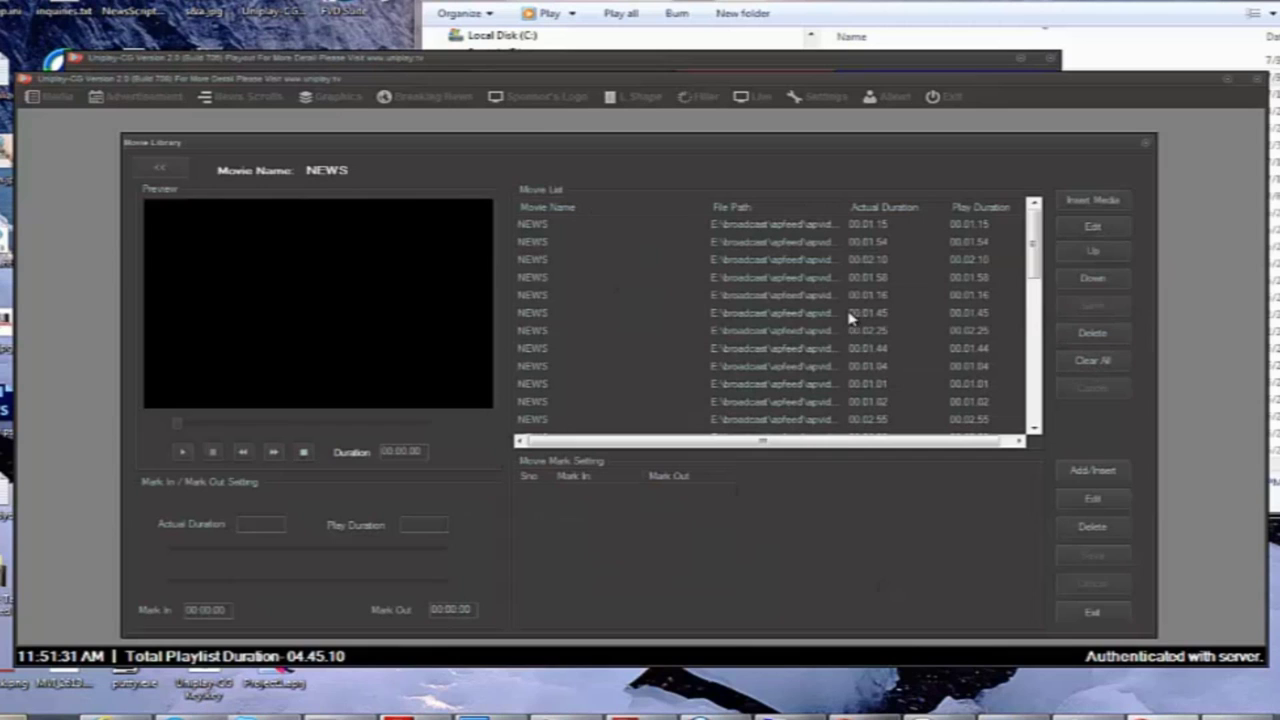
click(1093, 362)
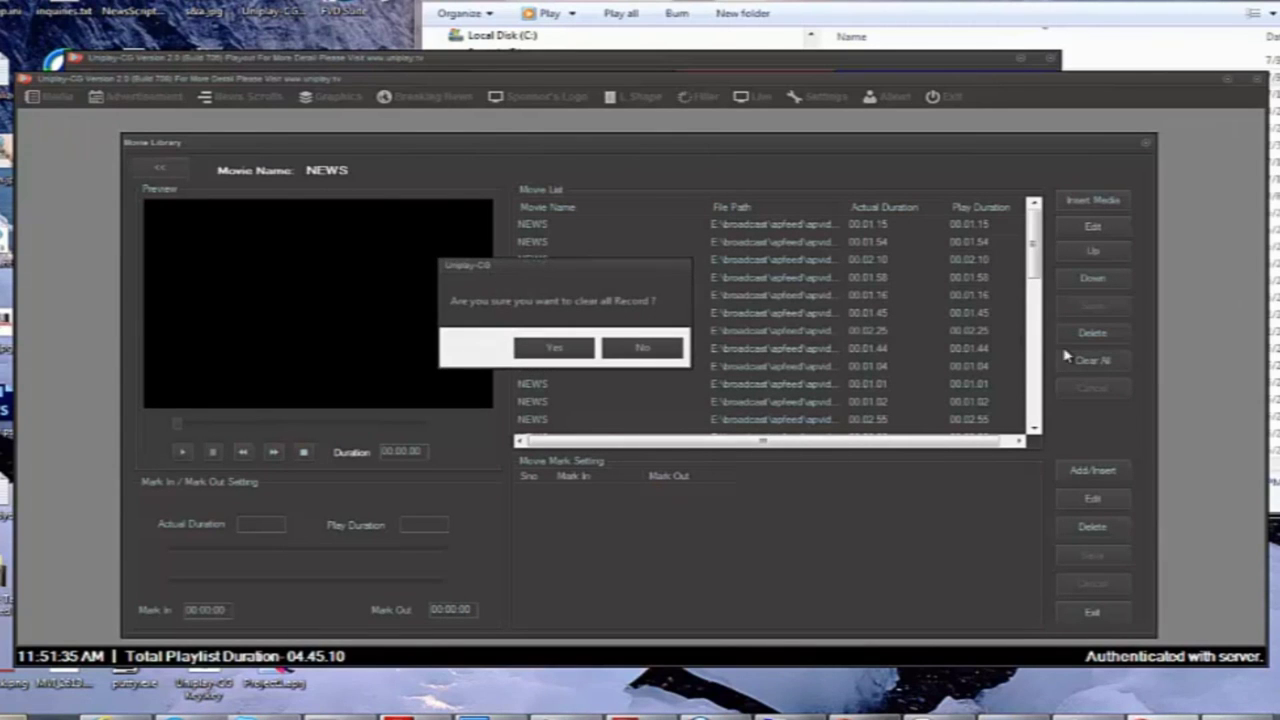
click(557, 347)
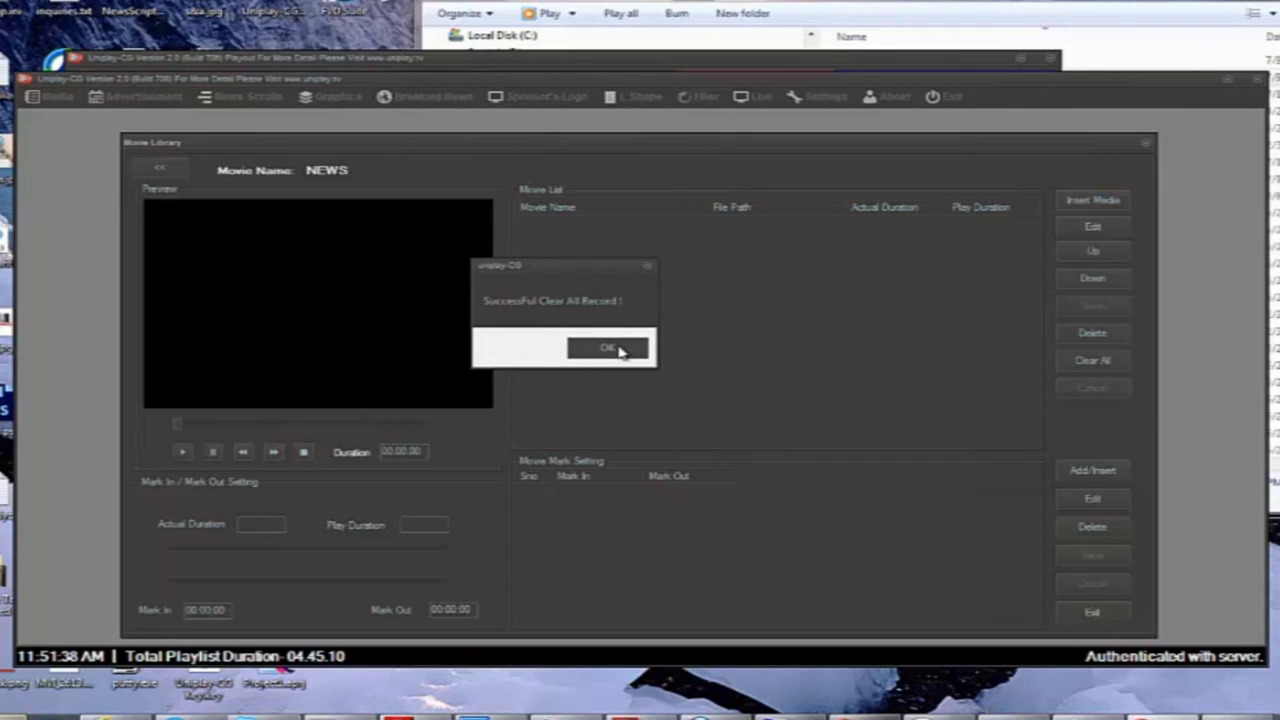
click(619, 350)
Switch to Windows Explorer, open the apfeed folder inside broadcast, and return to the Uniplay-CG Client.
drag(760, 13, 348, 0)
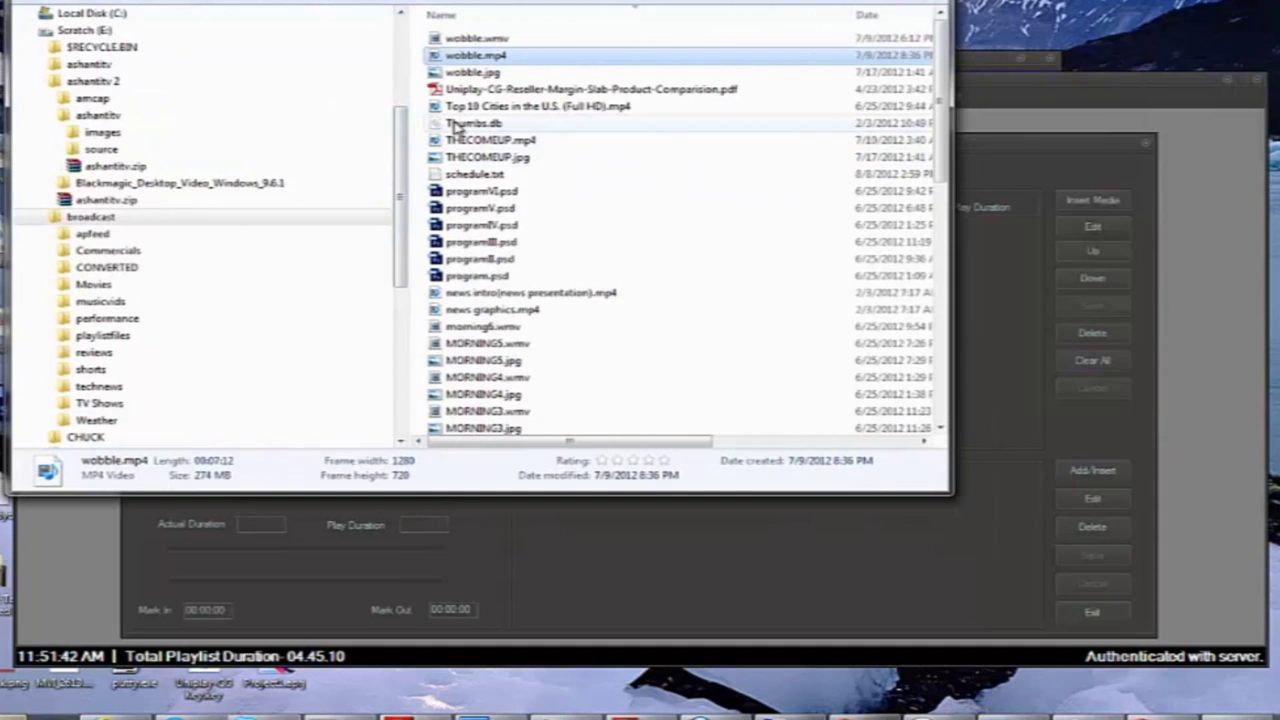
click(92, 234)
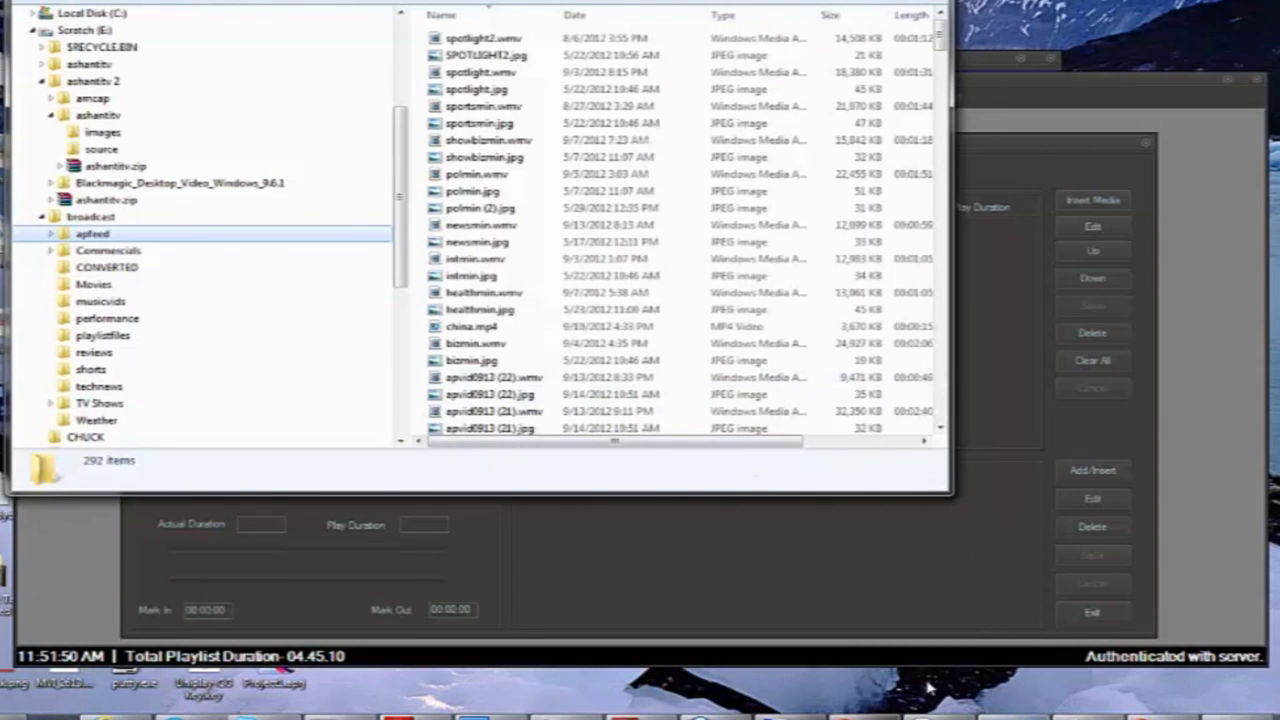
click(850, 718)
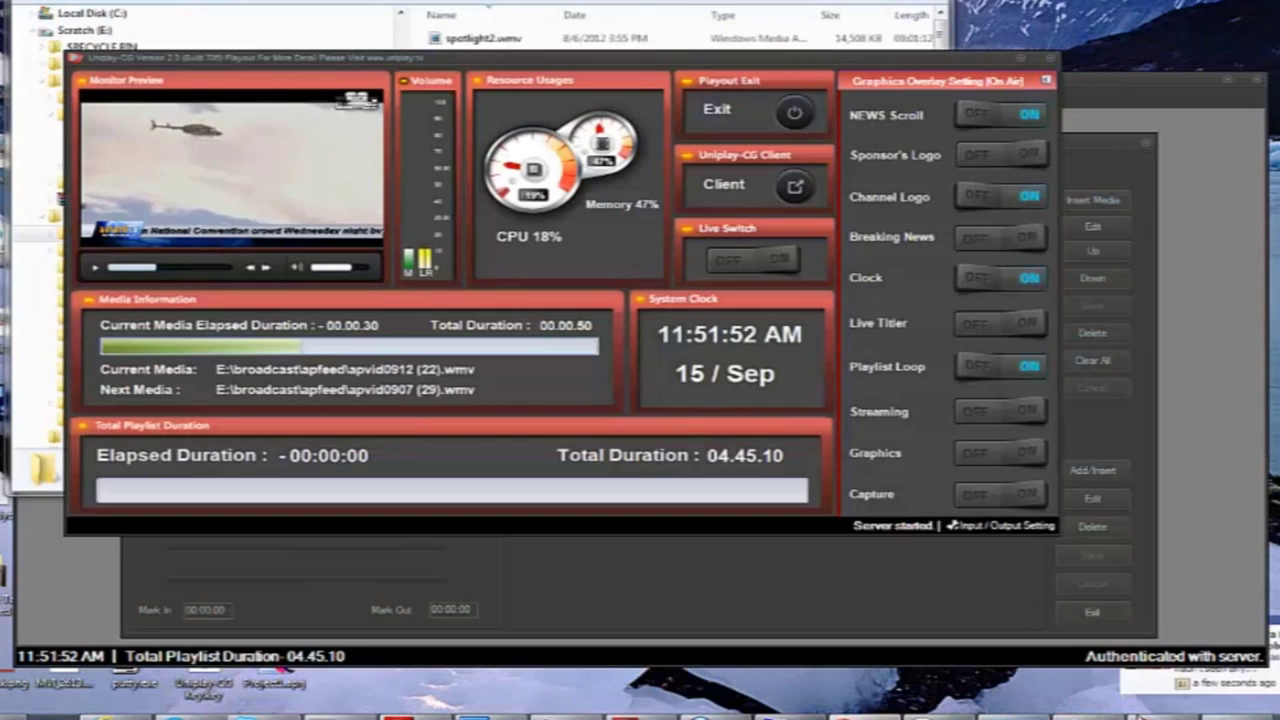
click(772, 718)
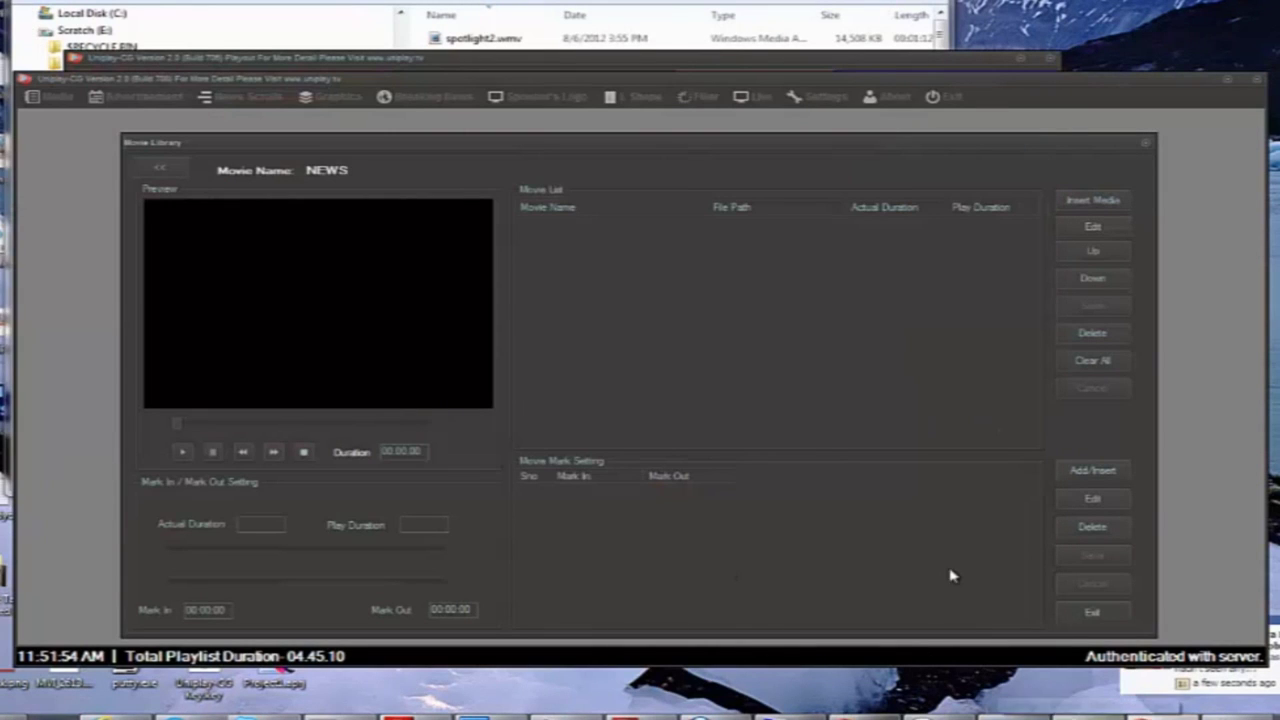
Leave the movie library and expand the NEWS item of the 16-September-2012 playlist to examine the clips it contains.
click(1094, 612)
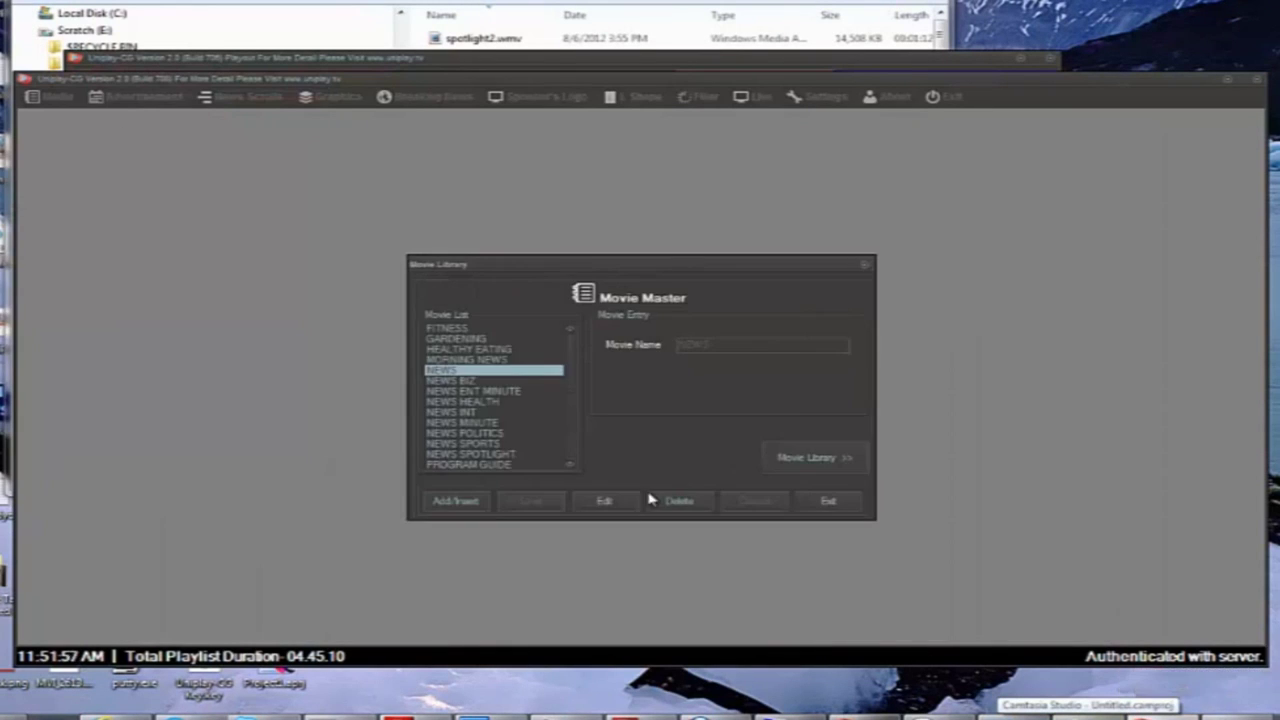
click(827, 501)
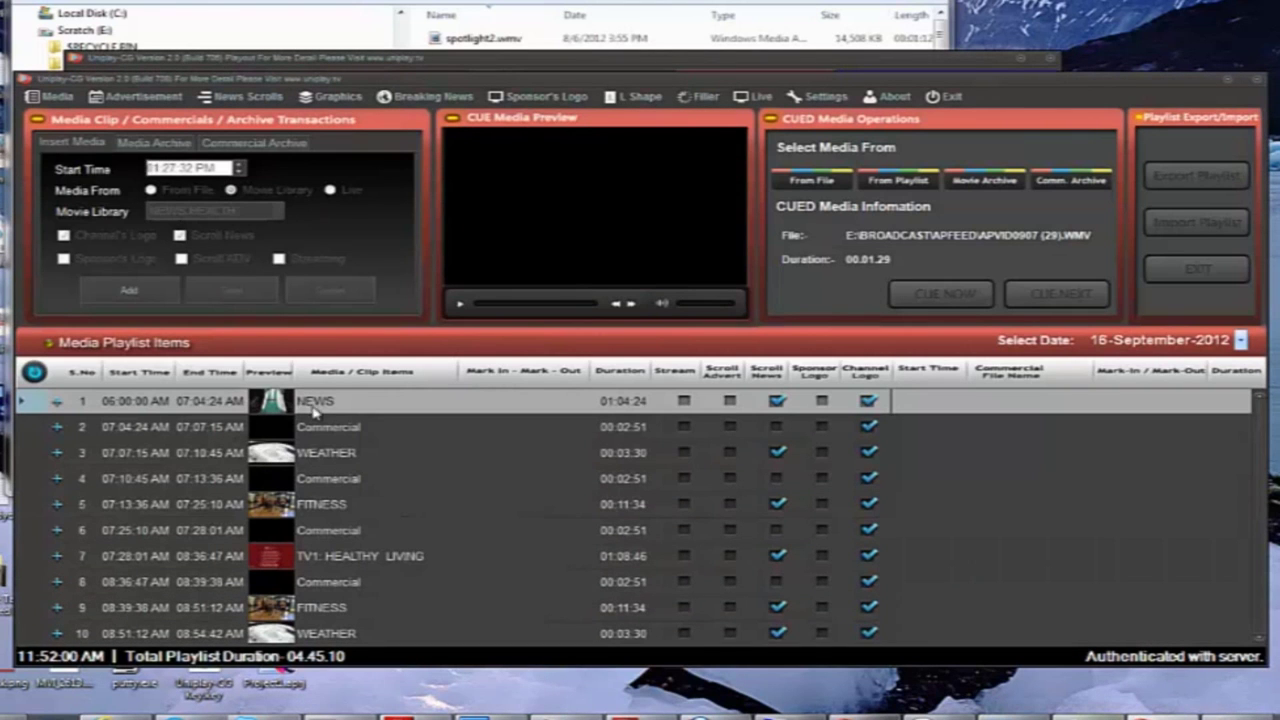
click(56, 404)
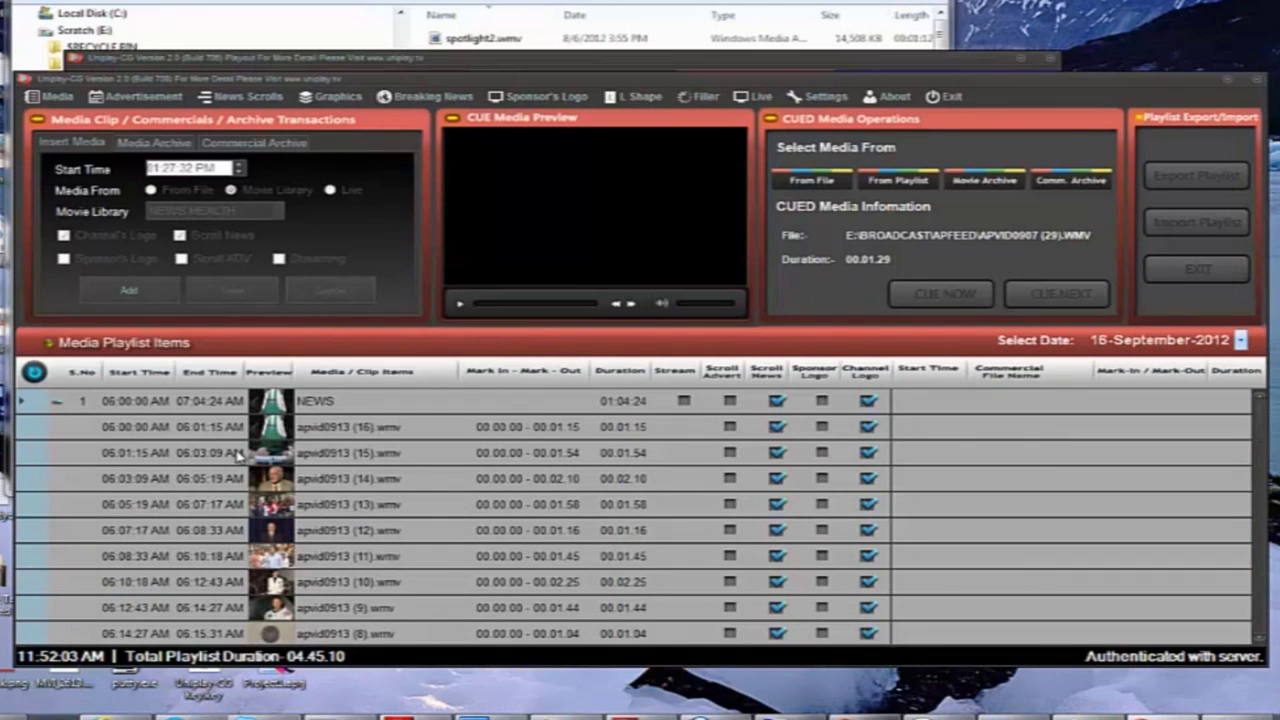
click(57, 404)
click(57, 404)
scroll(1262, 422, down, 2)
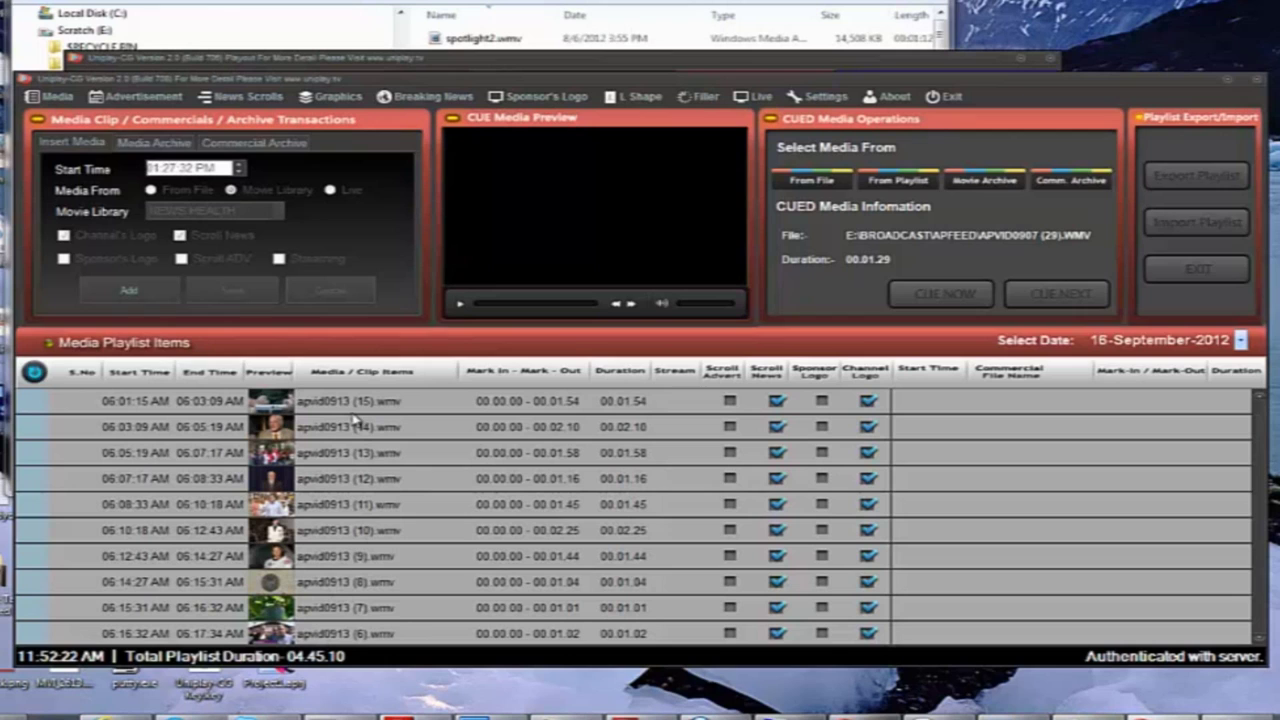
click(867, 426)
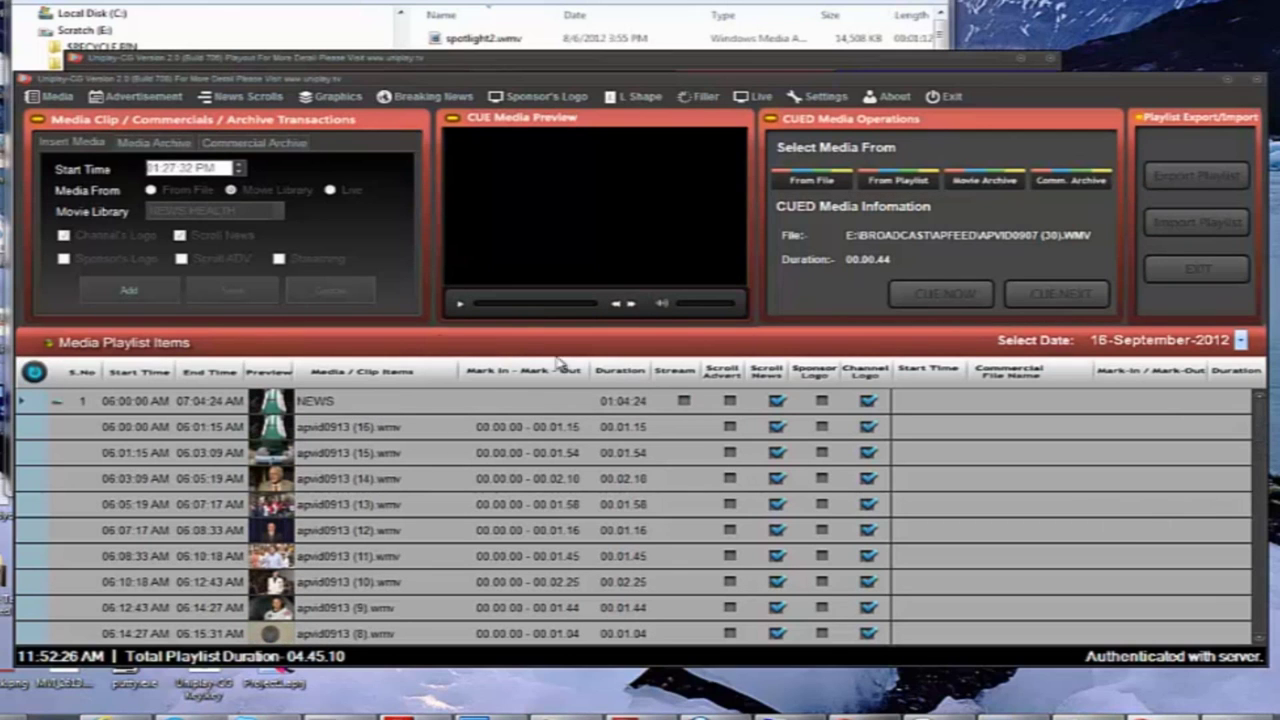
Open the NEWS entry's movie library again from the movie archive.
click(57, 97)
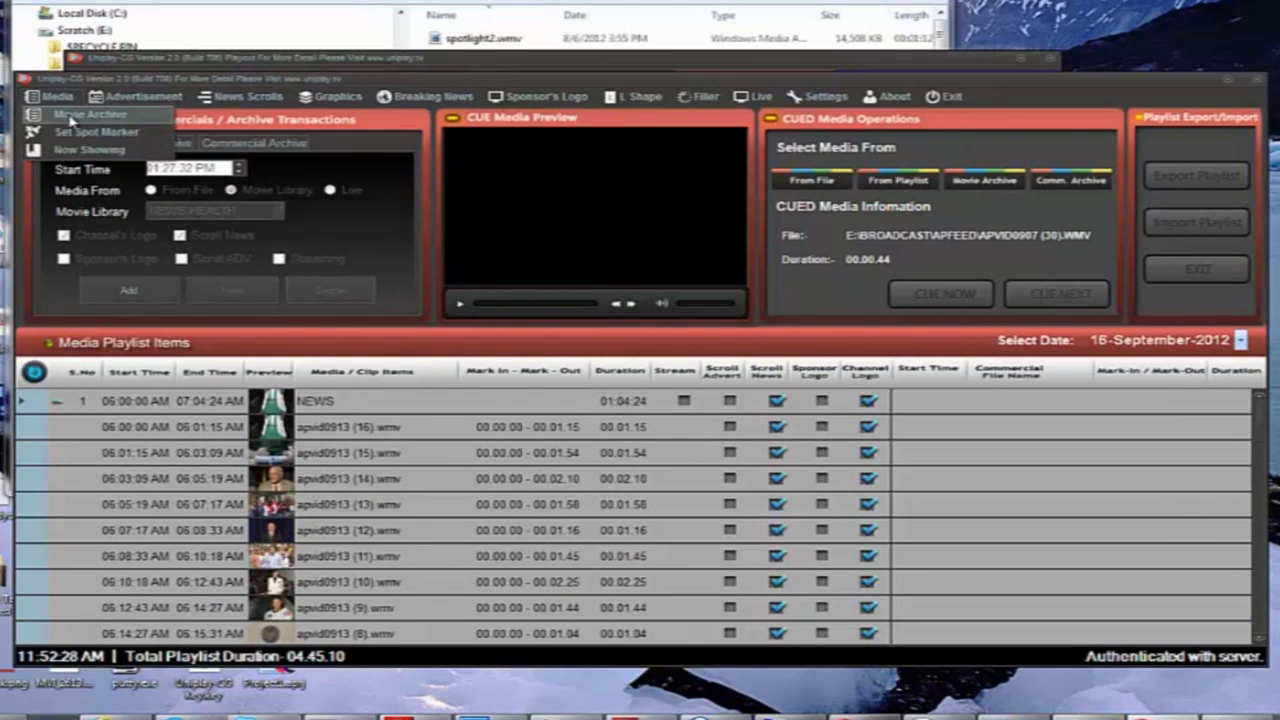
click(73, 118)
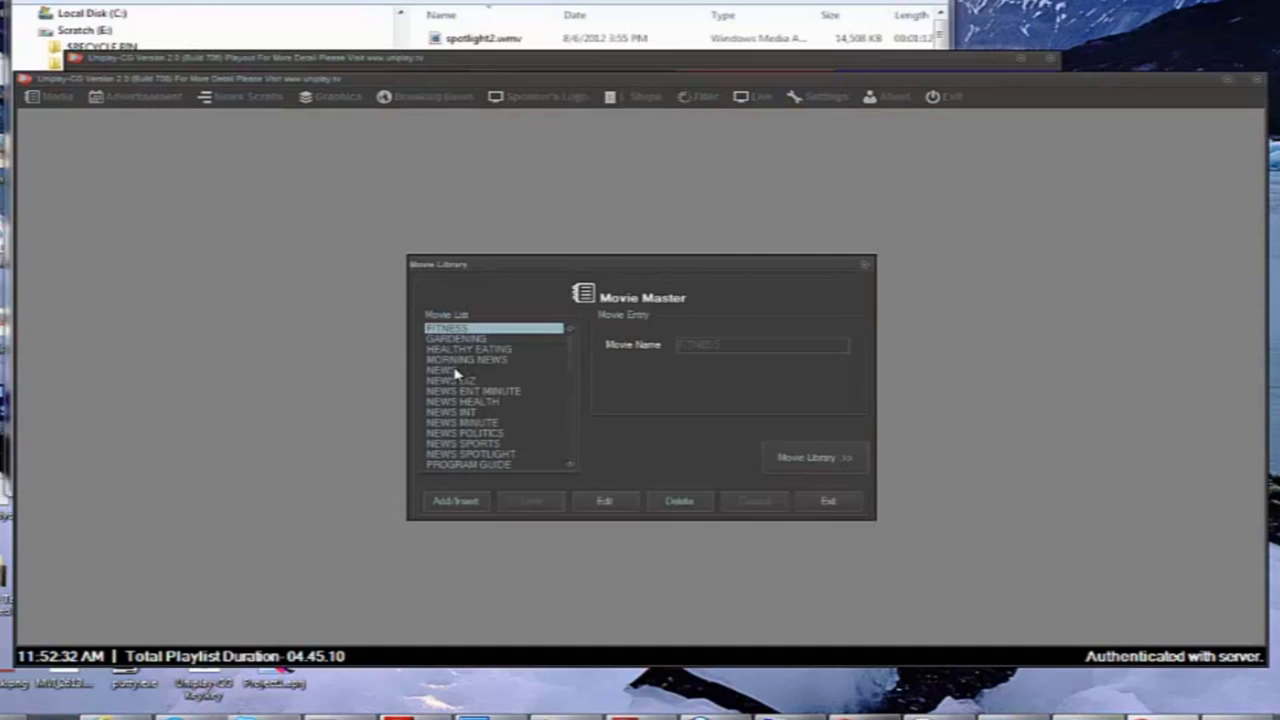
click(450, 370)
click(805, 459)
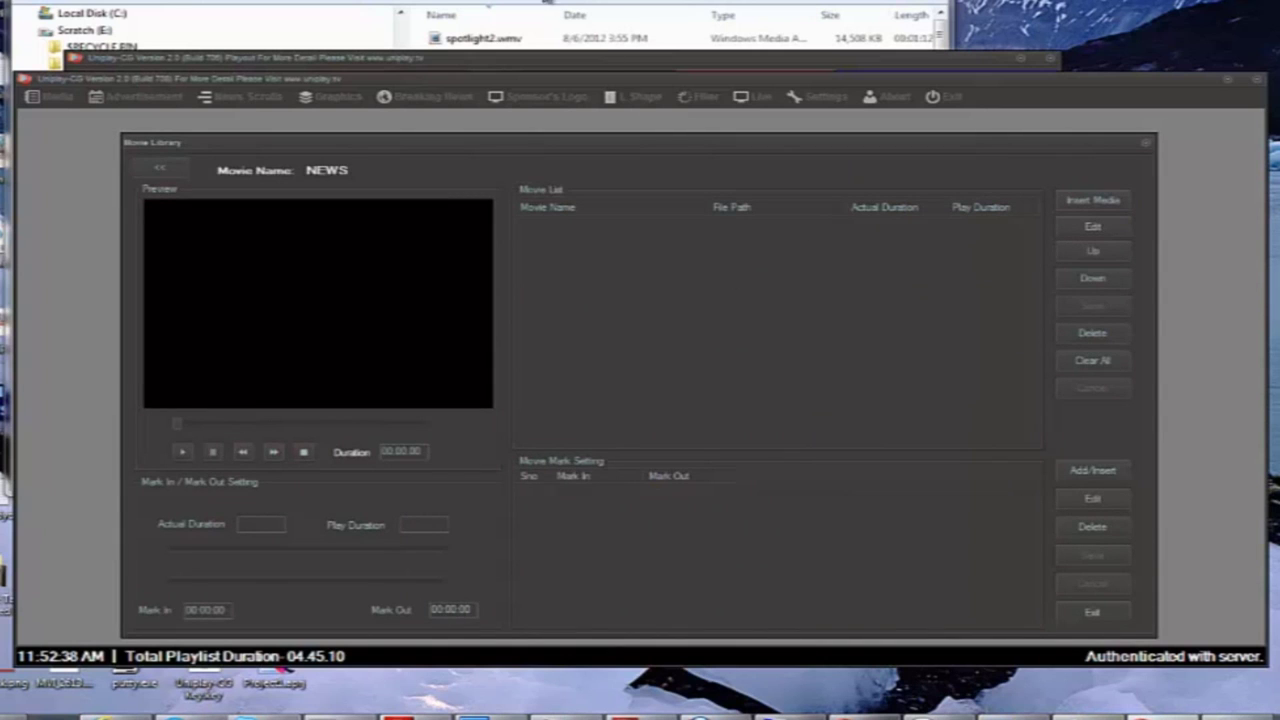
Switch to Windows Explorer, maximize the apfeed folder window, and filter its files to the Windows Media Audio/Video file type.
click(650, 40)
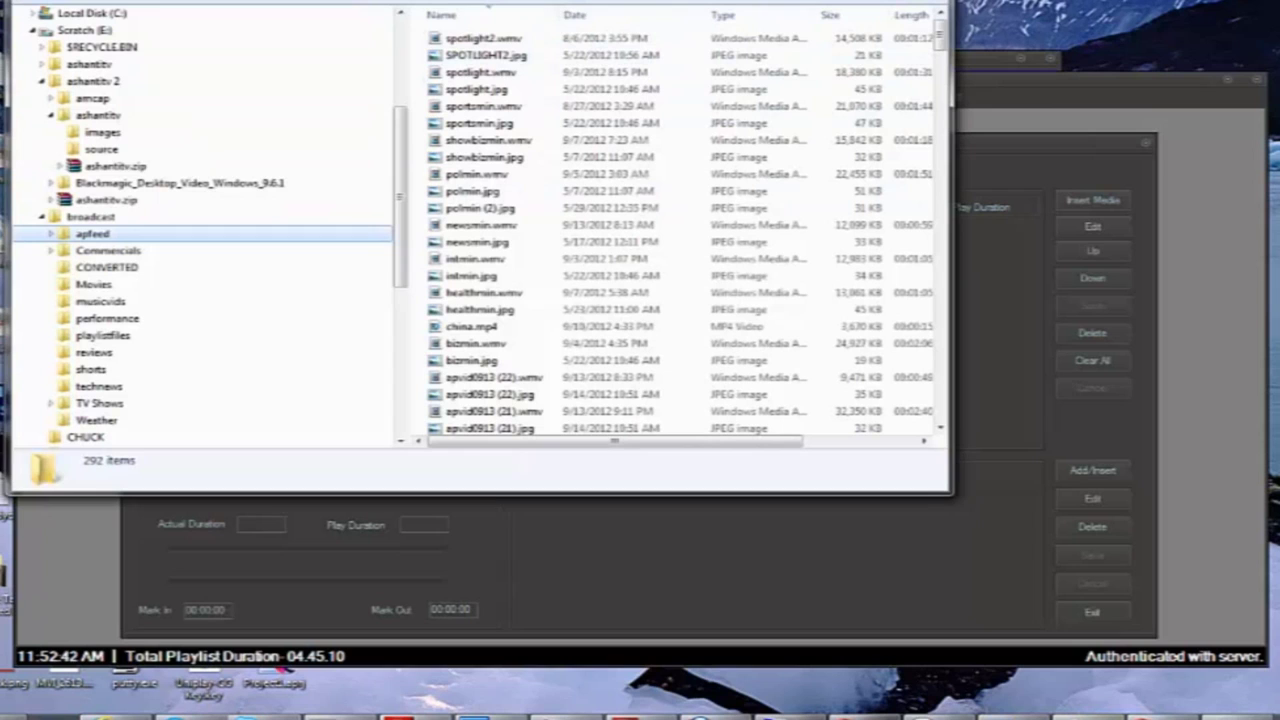
click(506, 58)
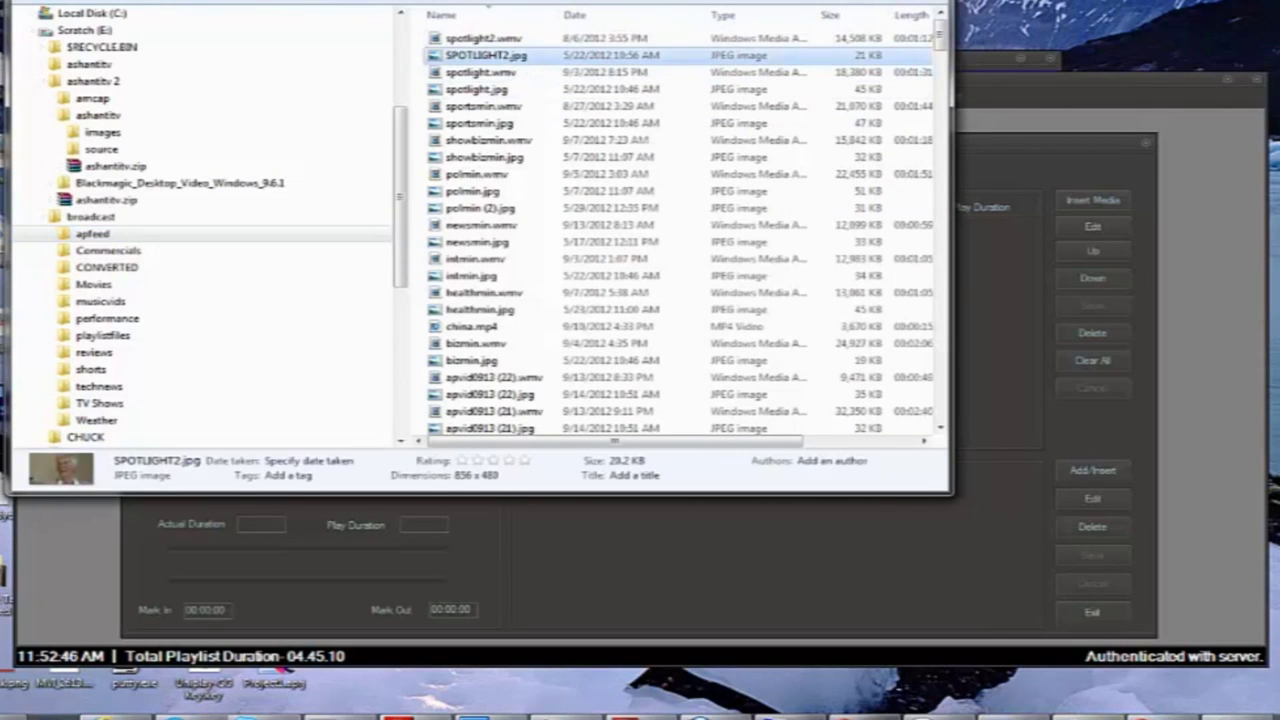
double_click(612, 2)
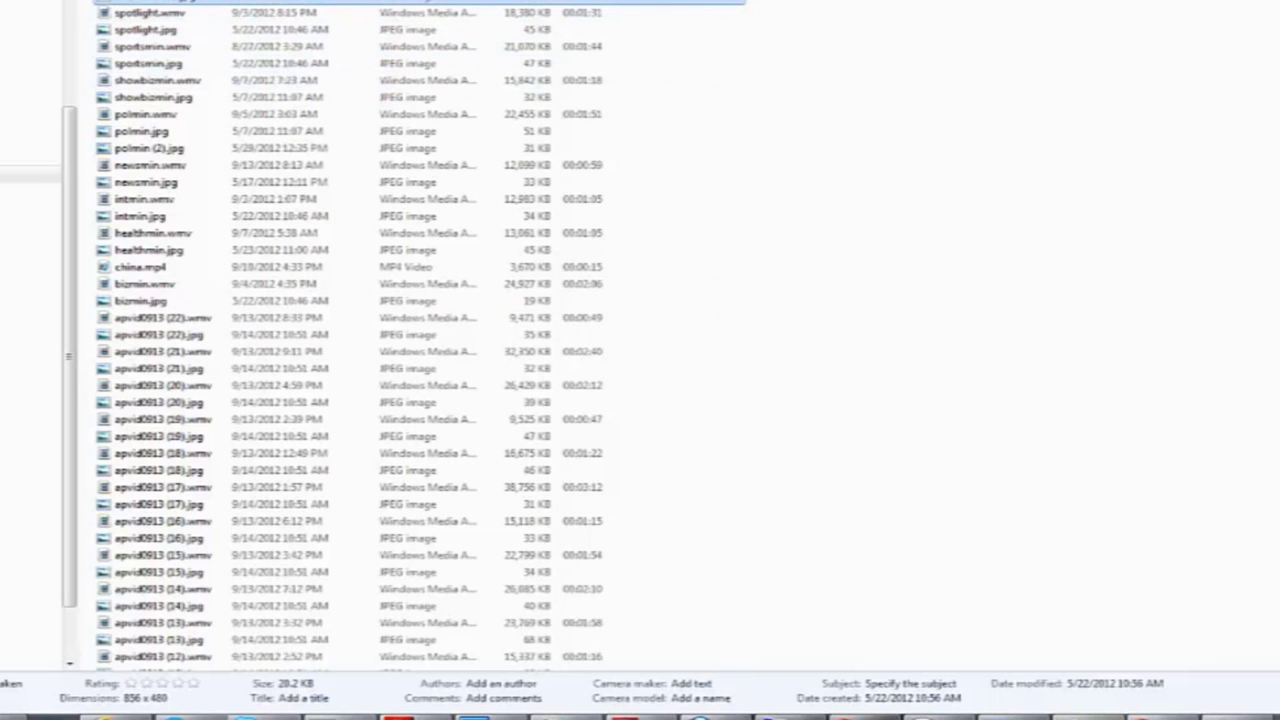
click(473, 43)
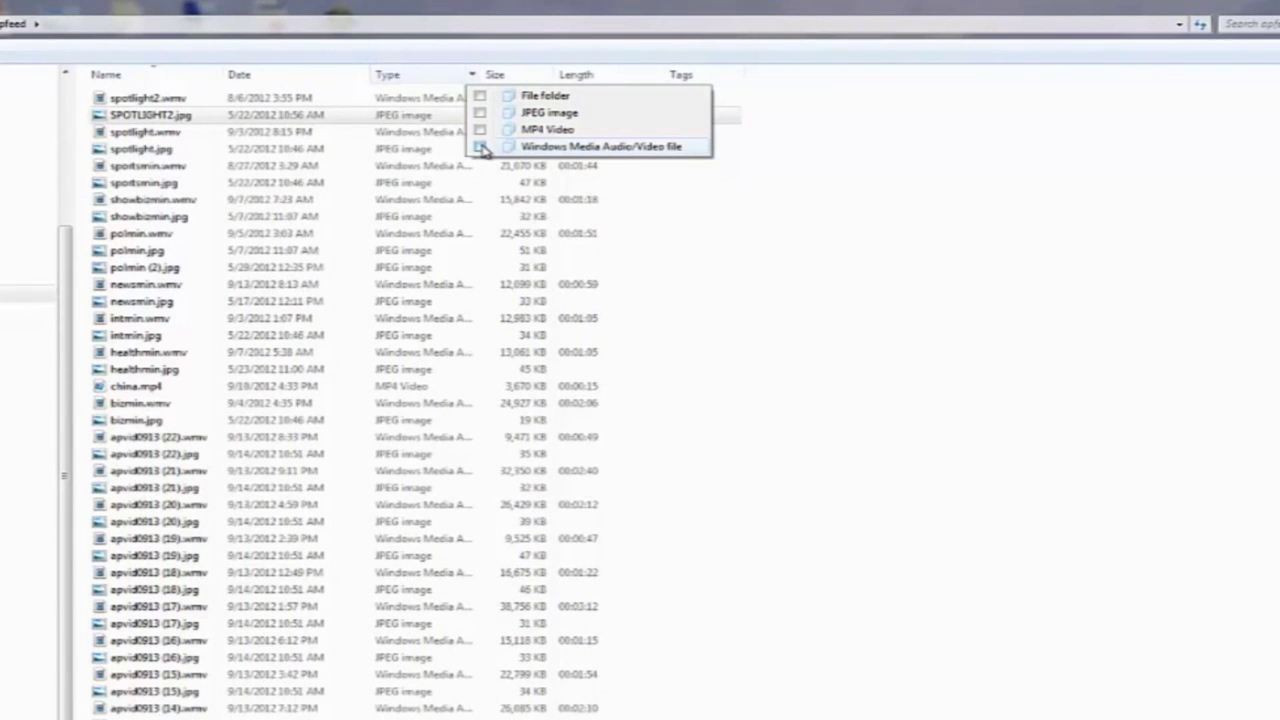
click(480, 147)
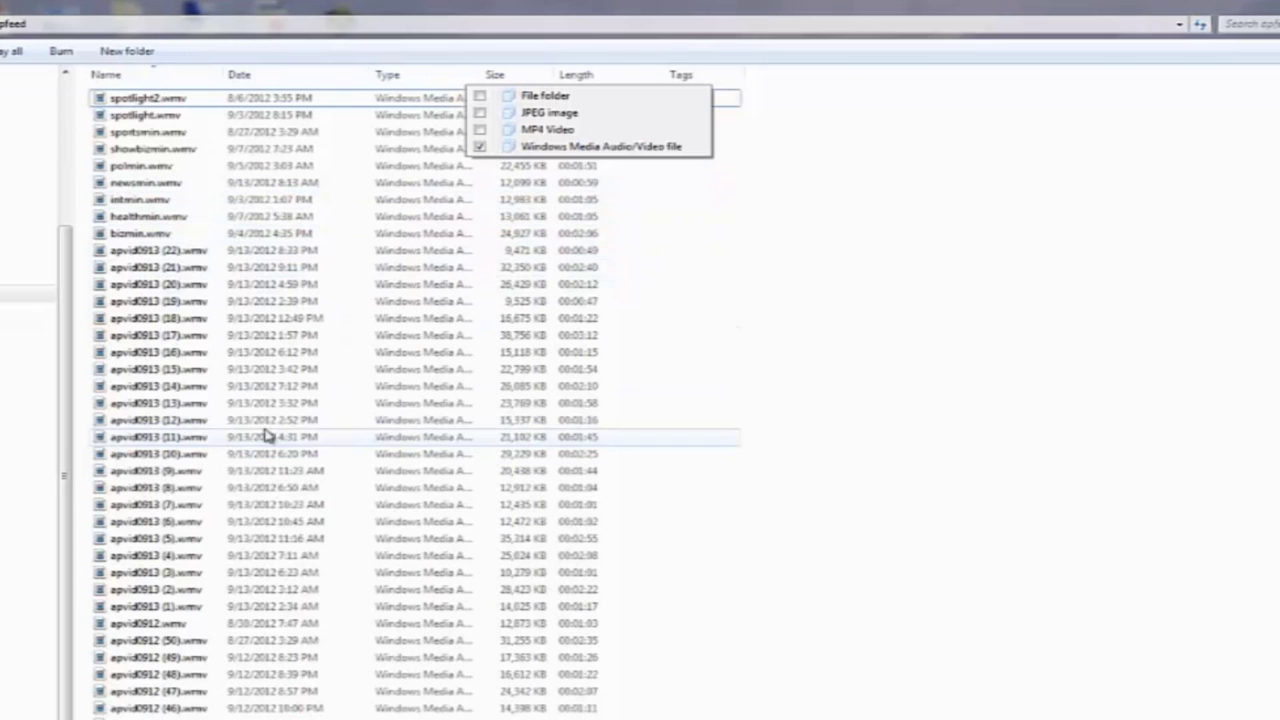
key(Escape)
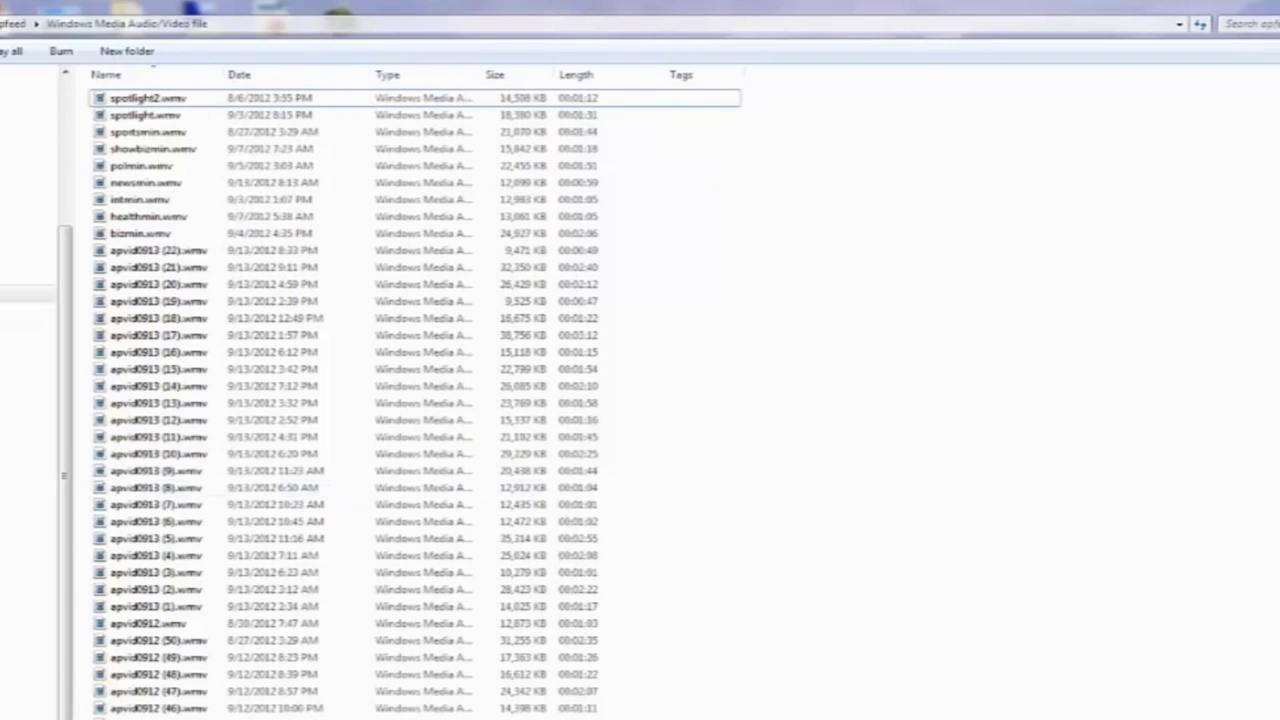
Copy all the *.wmv search results of the Newsfeeds content folder into the apfeed folder.
key(alt+Tab)
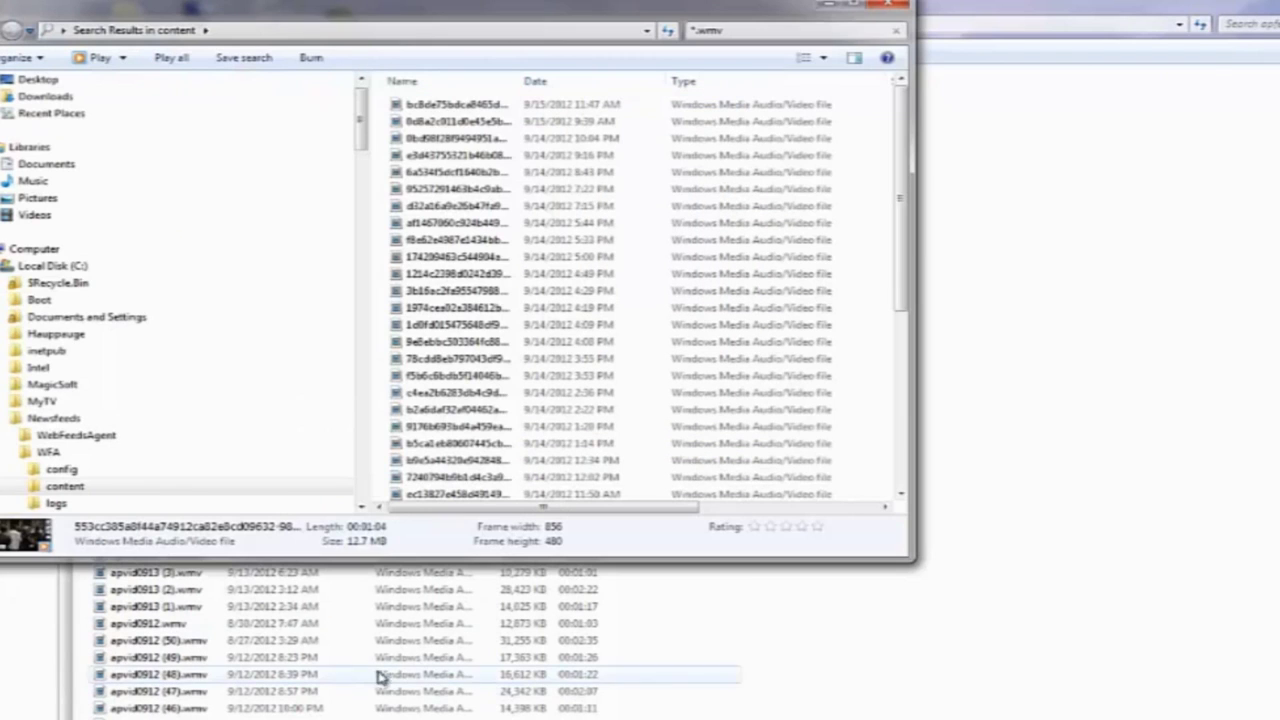
click(495, 104)
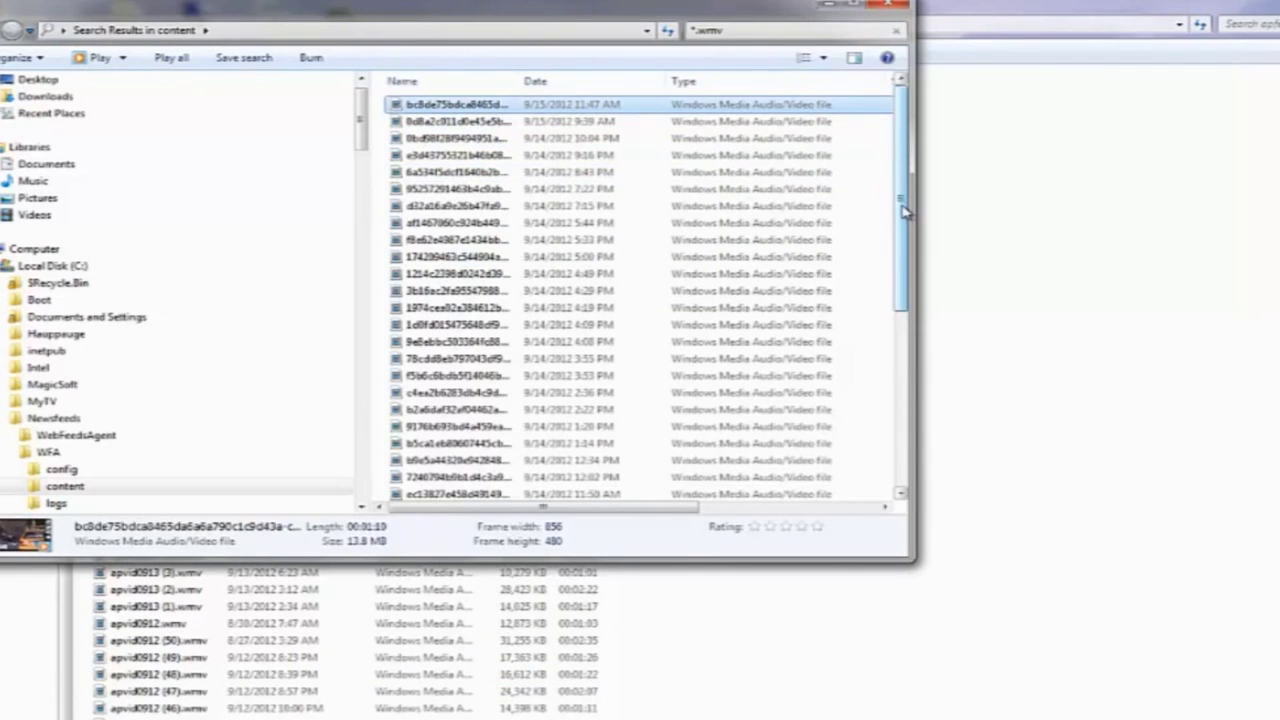
drag(903, 210, 877, 463)
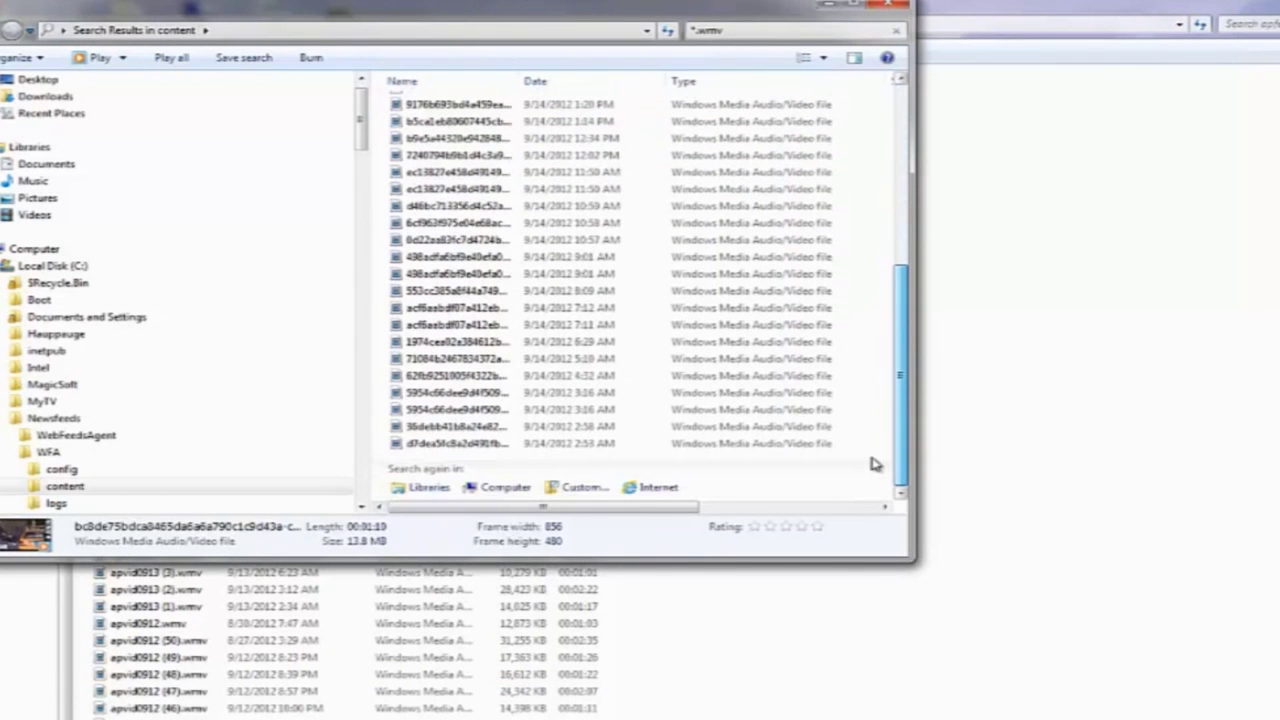
shift+click(484, 447)
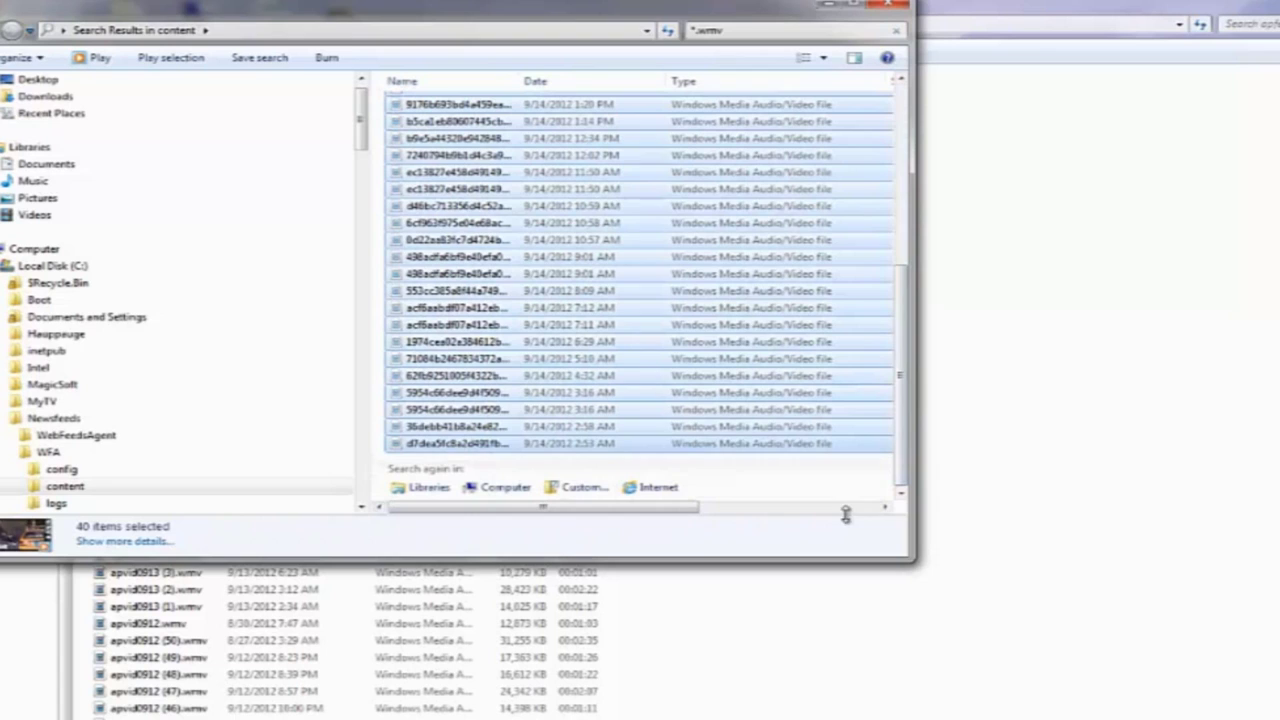
click(1051, 500)
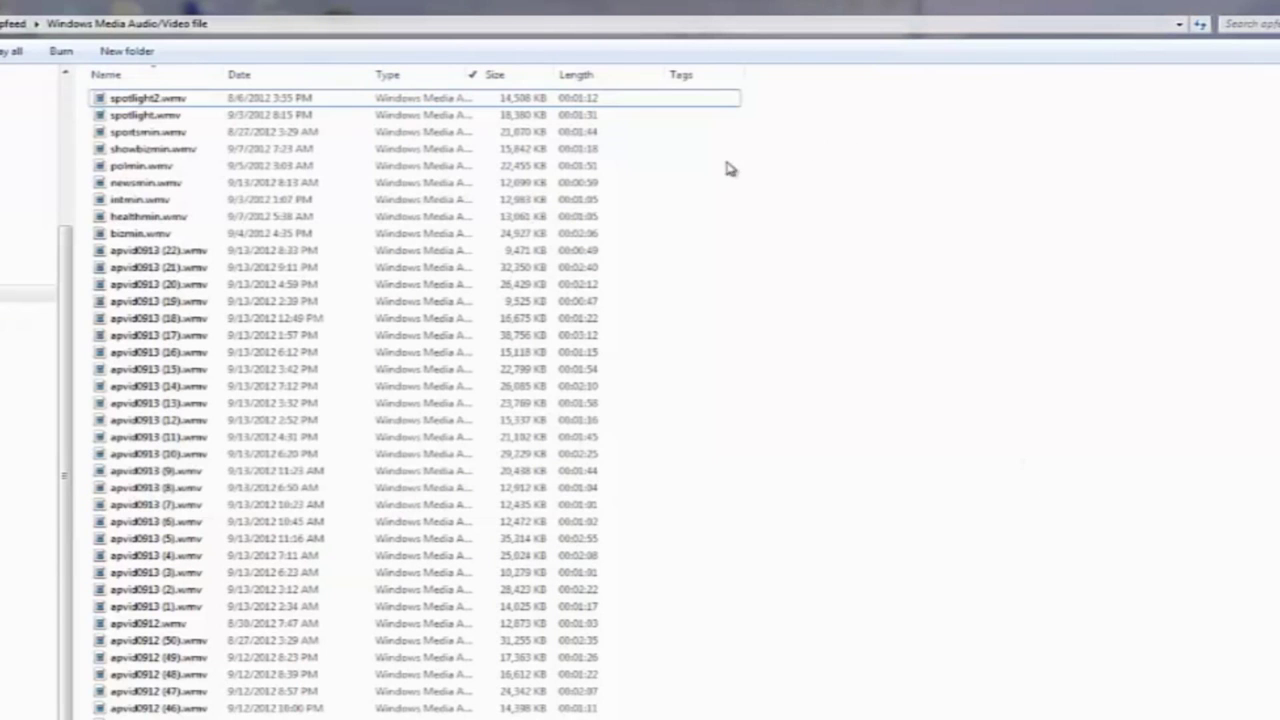
right_click(712, 178)
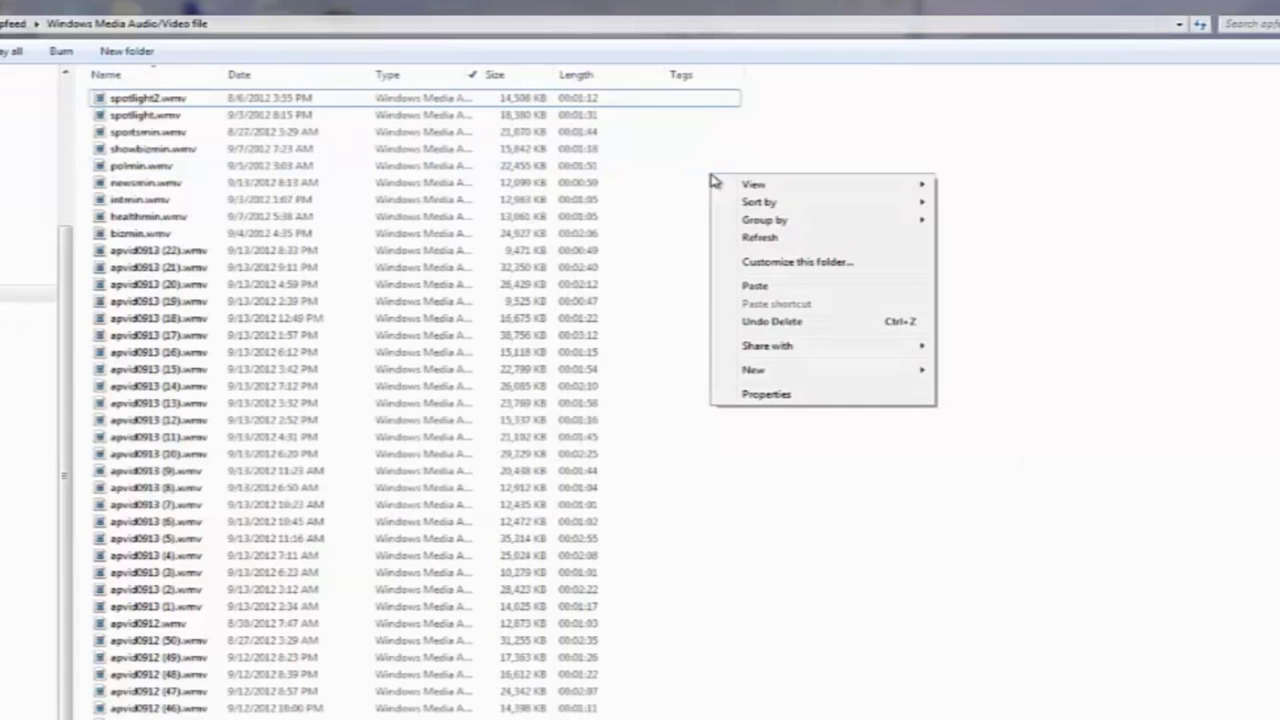
click(778, 291)
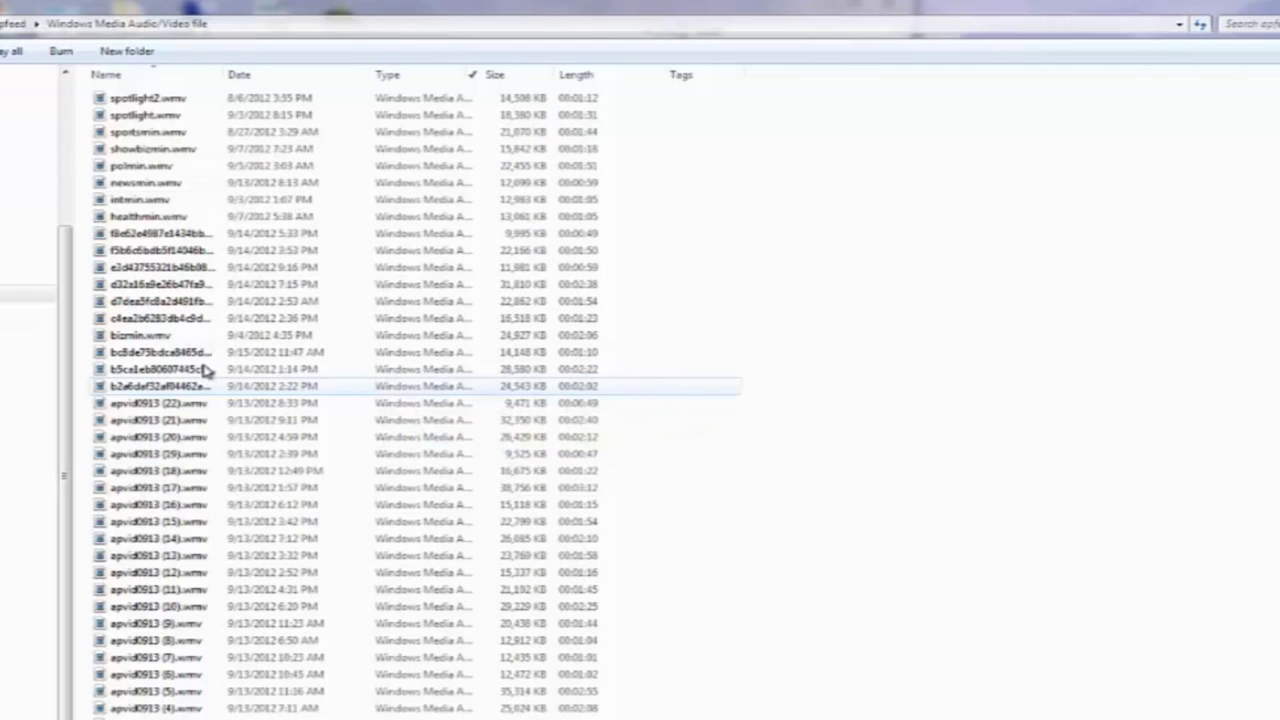
Batch-rename the newly pasted video files in the apfeed folder with the base name apvid0916.
right_click(172, 236)
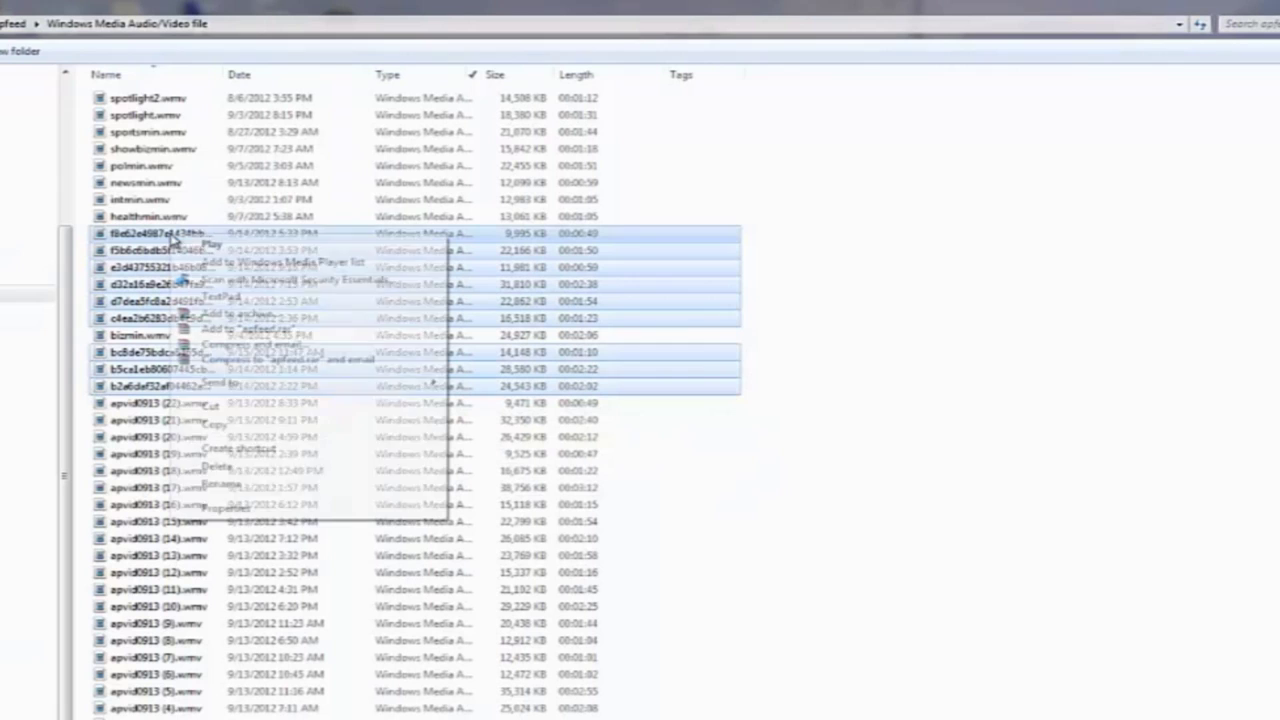
click(222, 485)
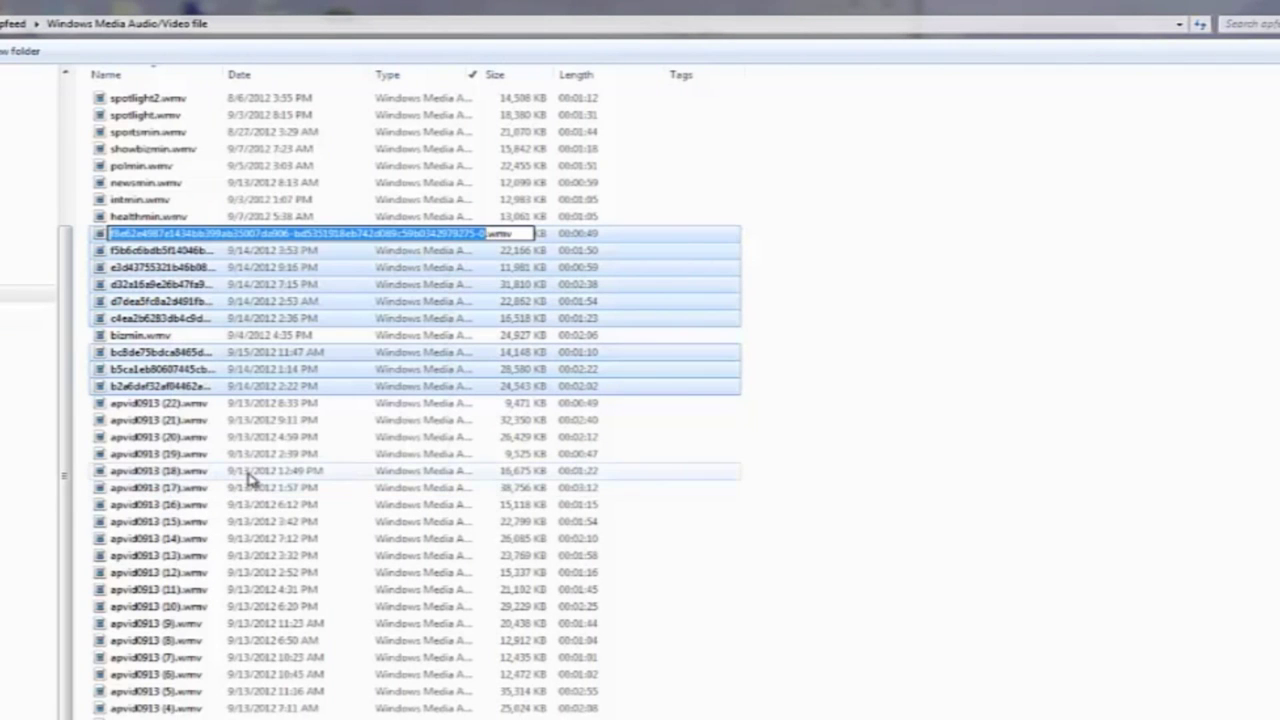
text(APVID)
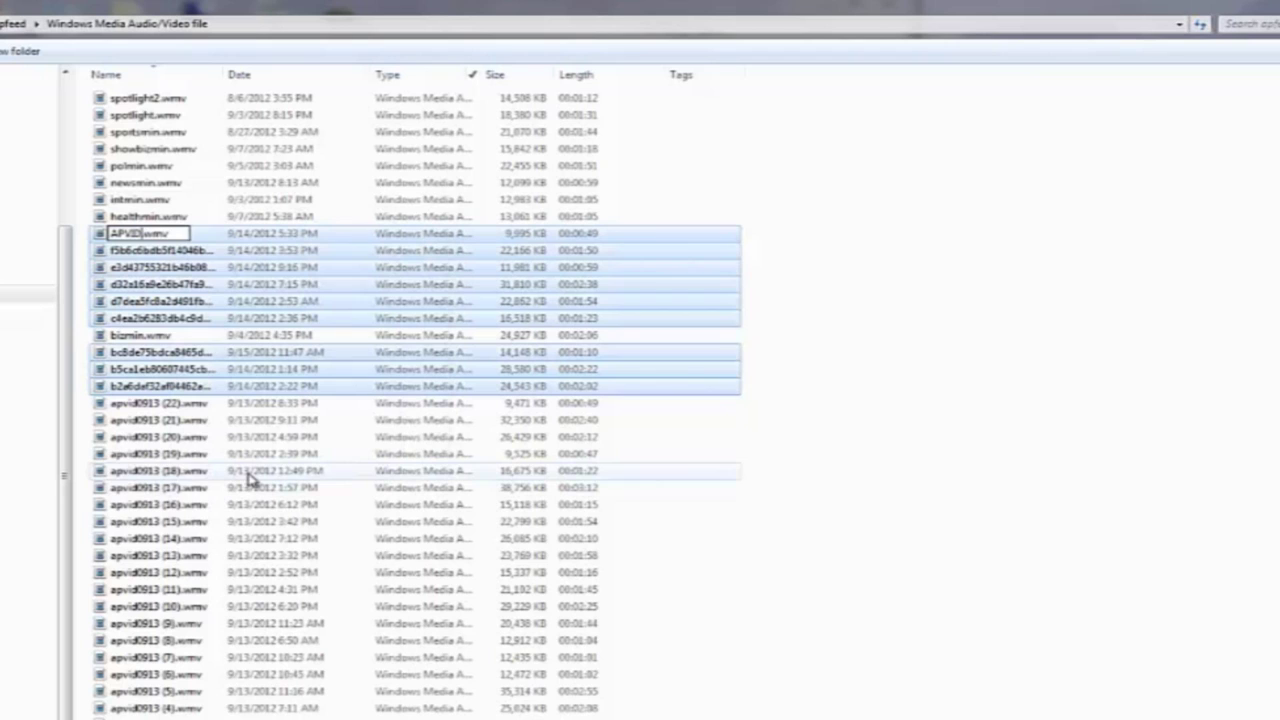
text(0916)
key(BackSpace)
key(BackSpace)
key(BackSpace)
key(BackSpace)
key(BackSpace)
text(apvid)
key(Return)
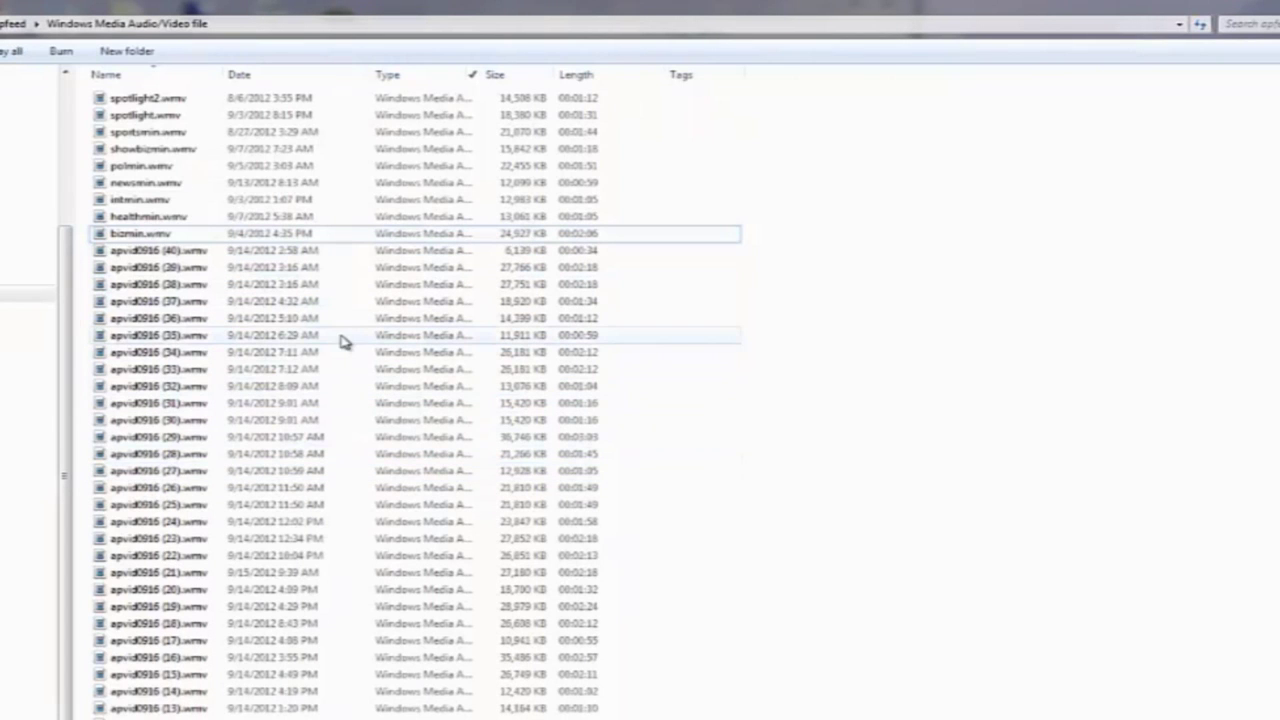
Select all the apvid0916 video files in the apfeed folder, add them to the NEWS movie list, and save the list.
click(152, 252)
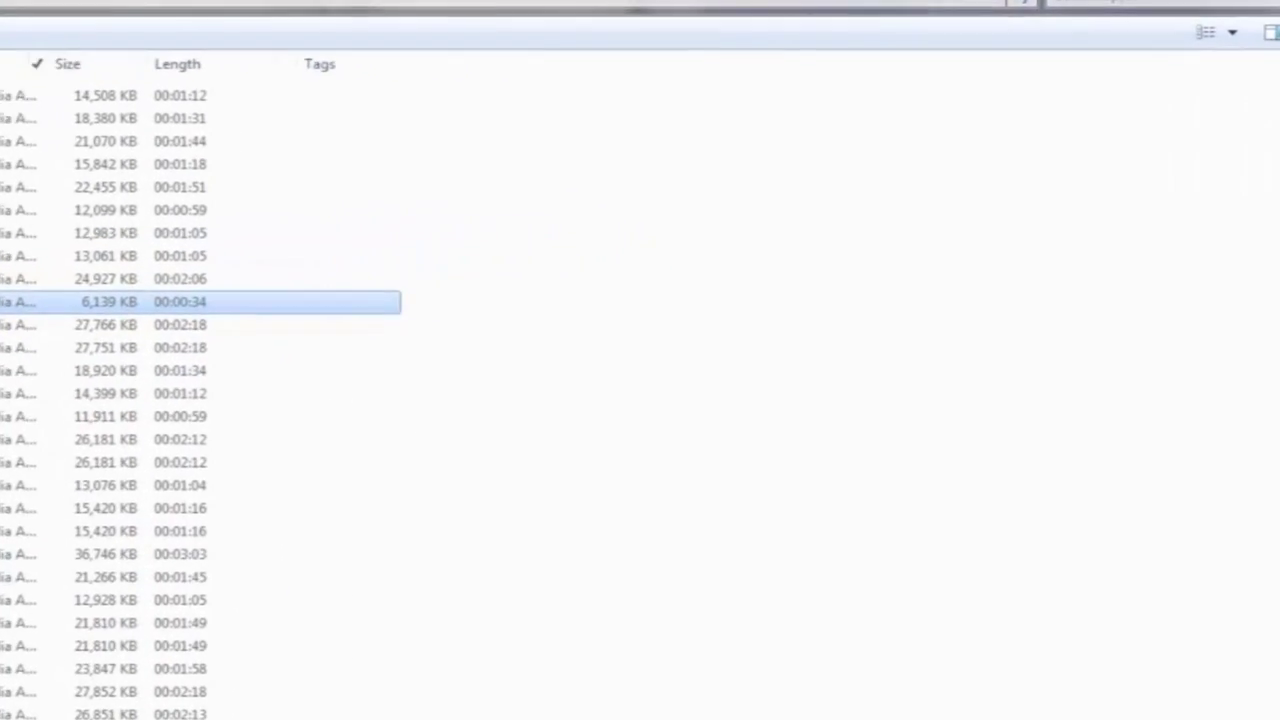
drag(1265, 140, 1264, 241)
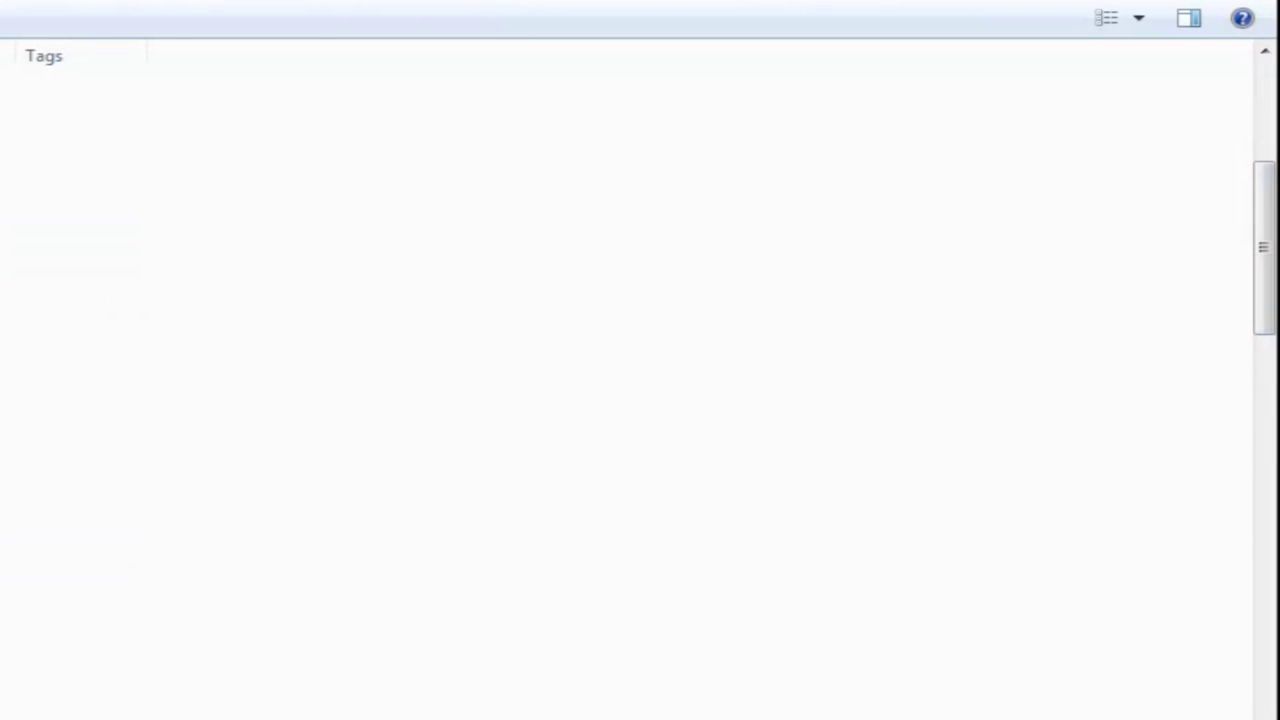
key(ctrl+a)
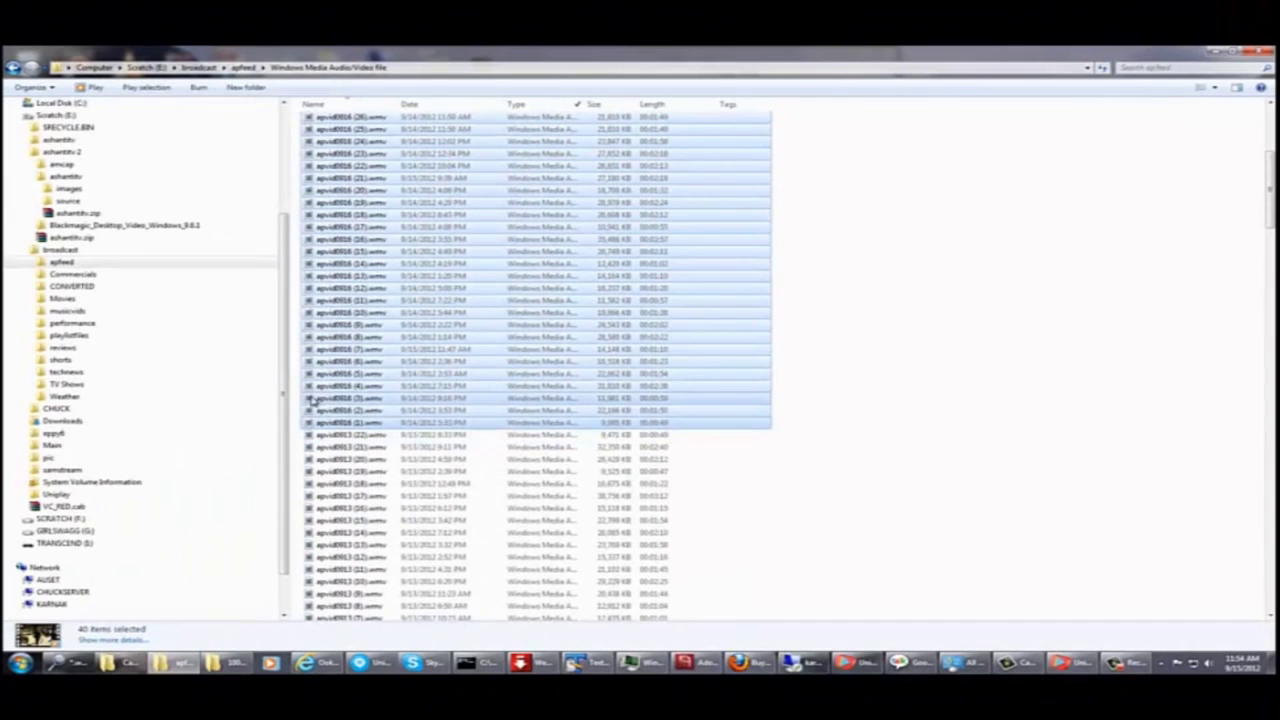
drag(585, 416, 898, 418)
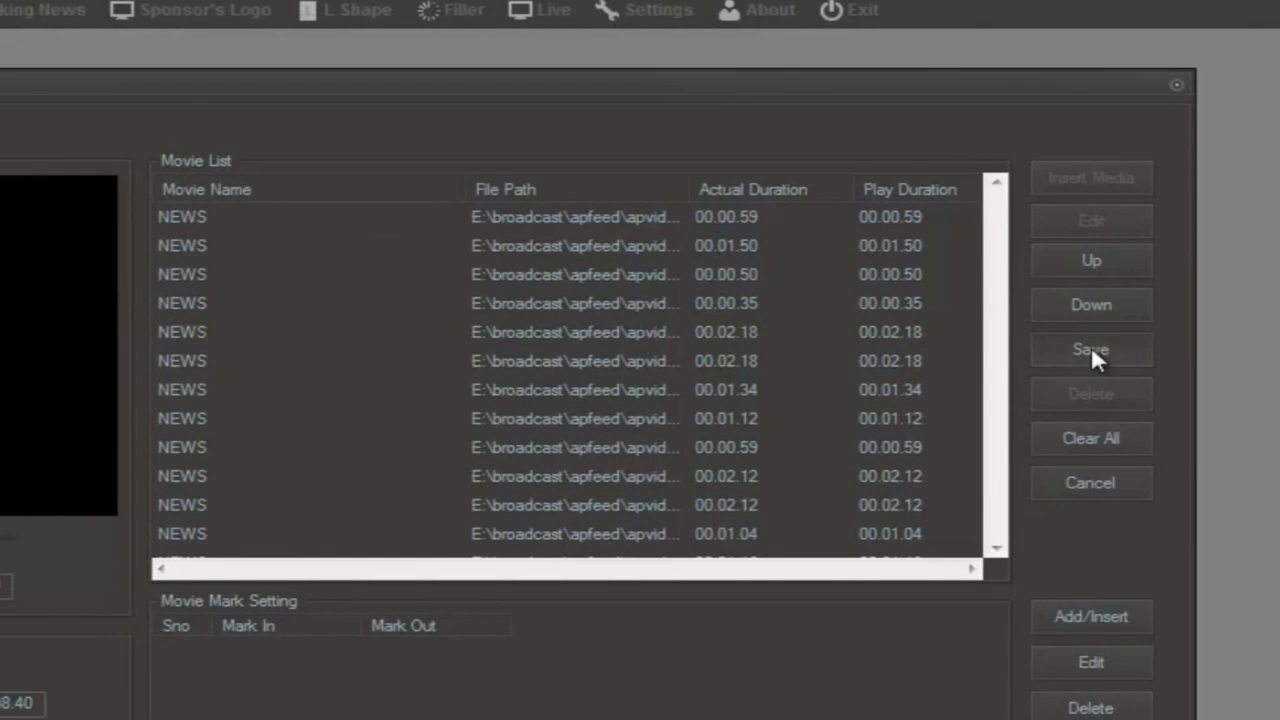
click(1091, 346)
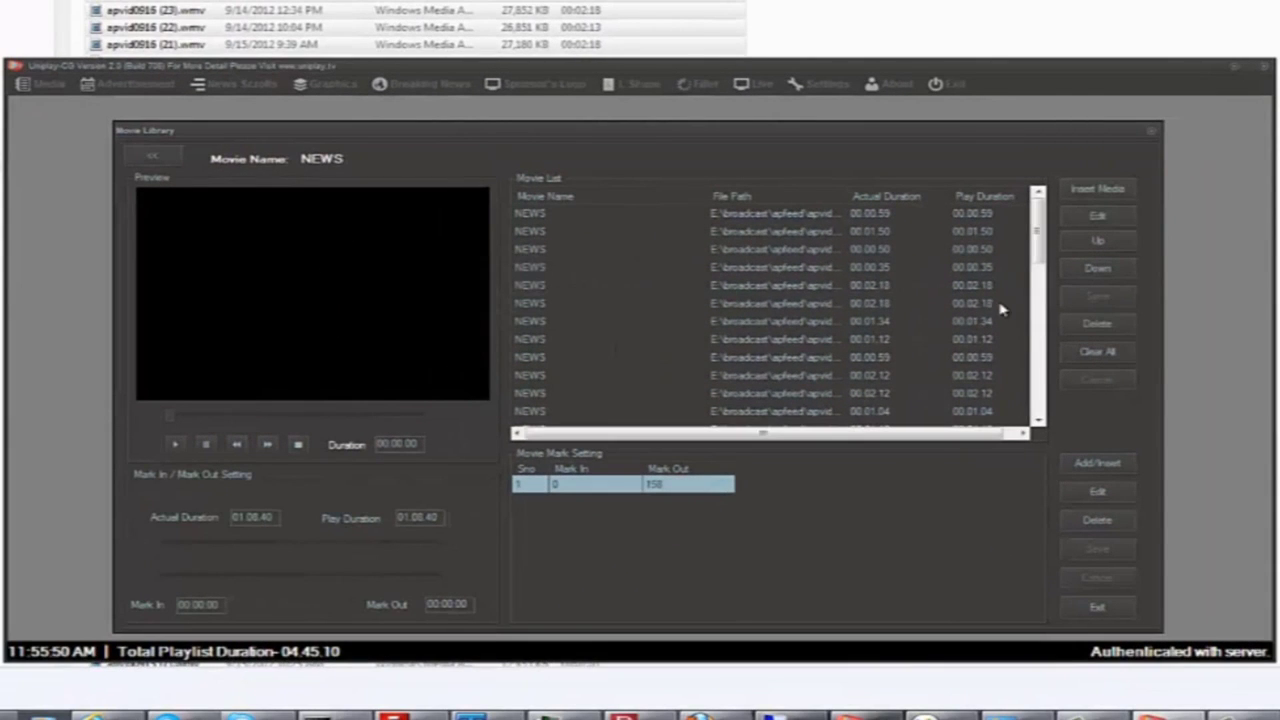
Delete the 00.02.38 clip at the end of the NEWS movie list.
drag(1040, 235, 1040, 425)
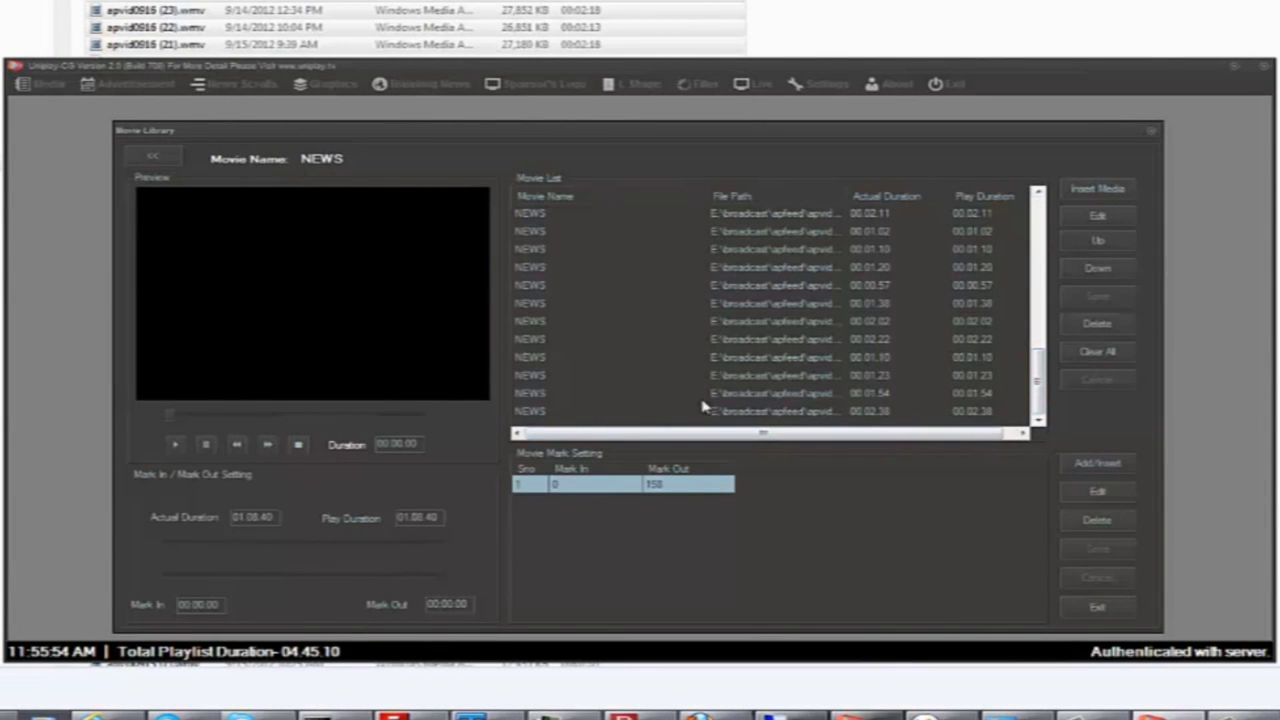
click(737, 413)
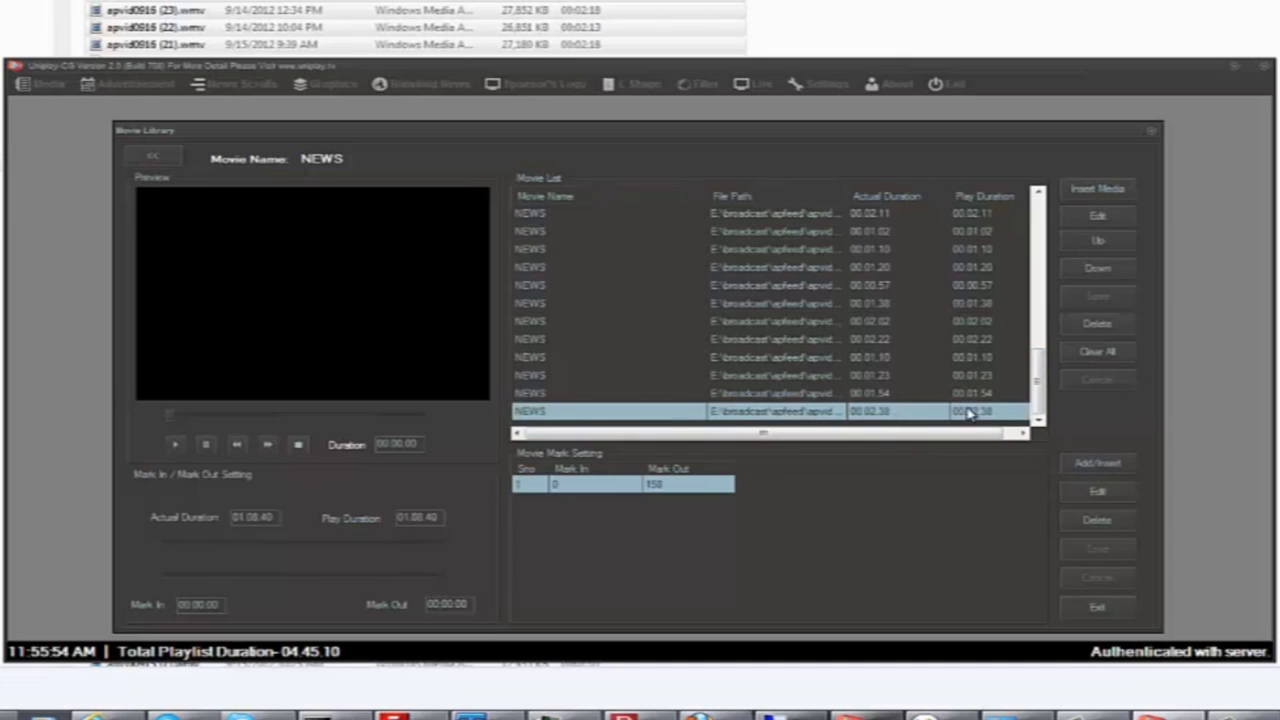
click(1098, 326)
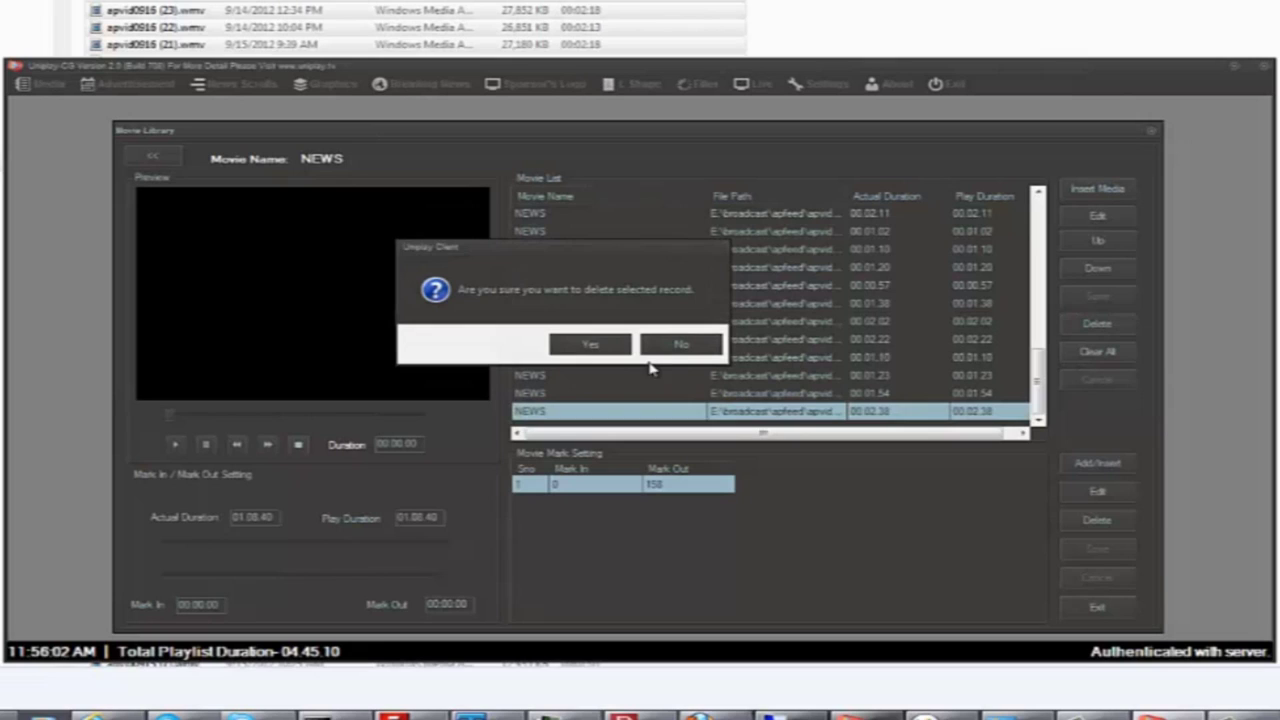
click(590, 344)
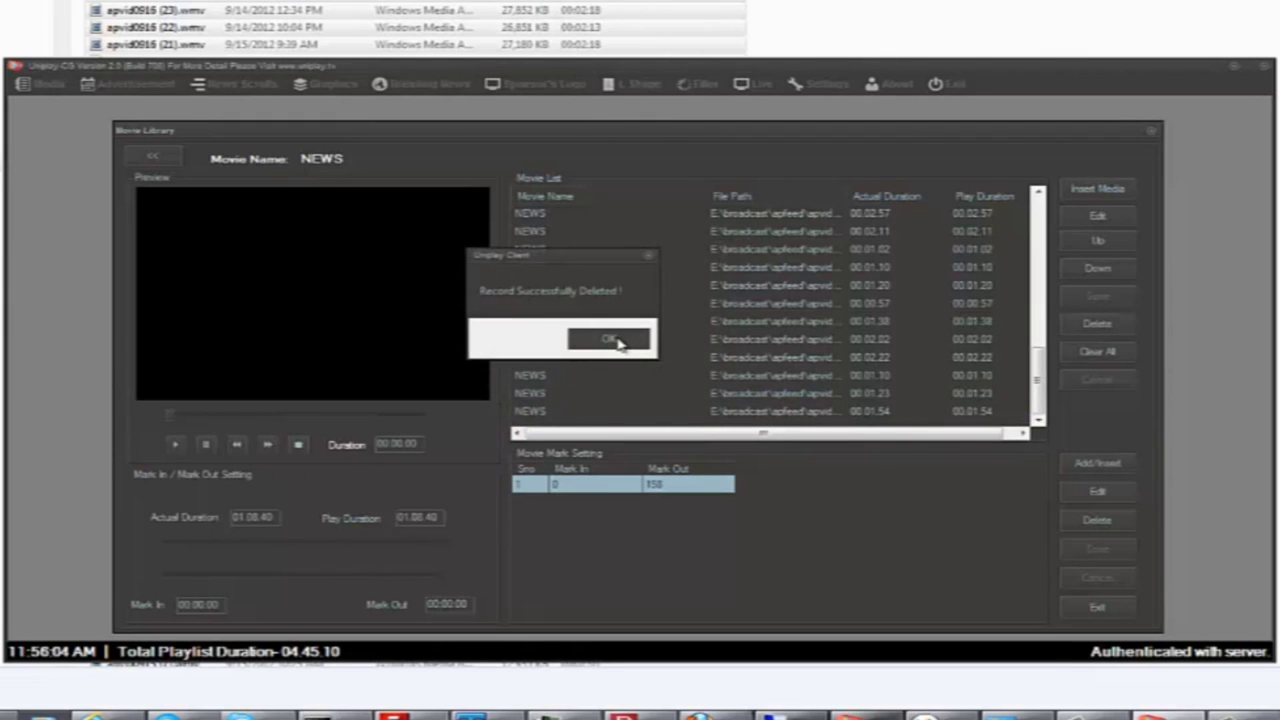
click(610, 340)
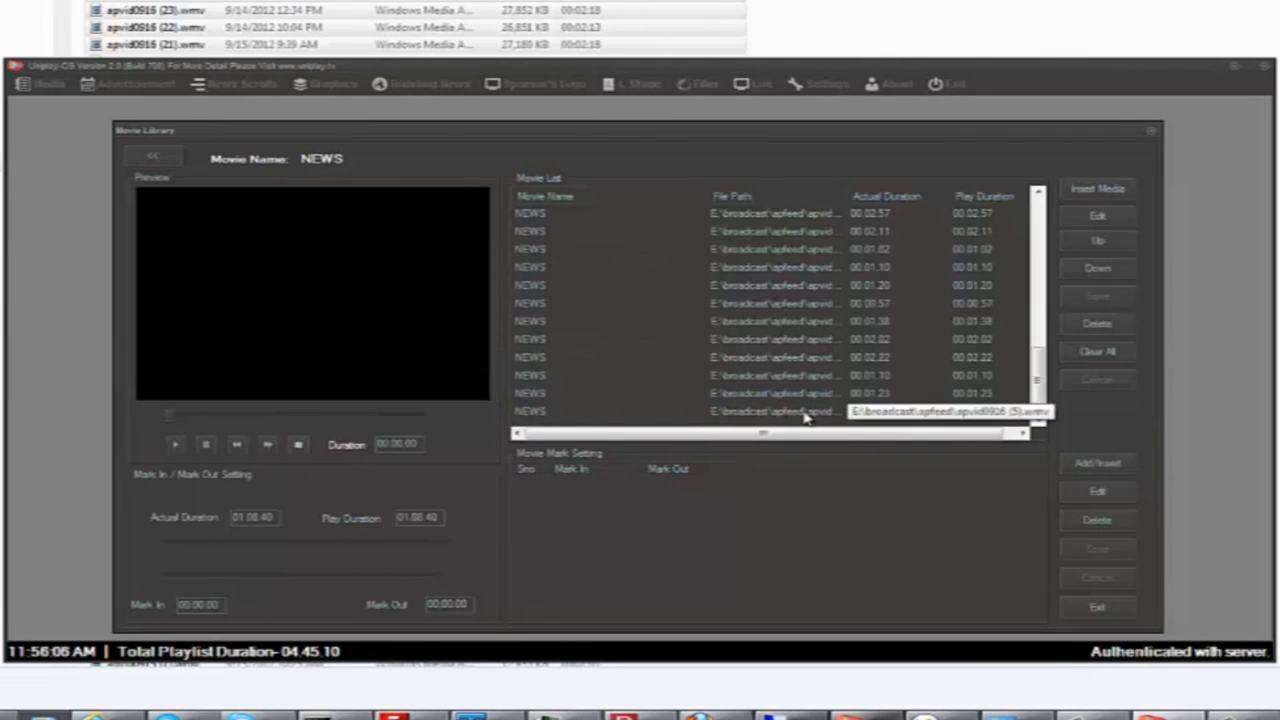
Delete the clip apvid0916 (5).wmv from the end of the NEWS movie list.
click(803, 412)
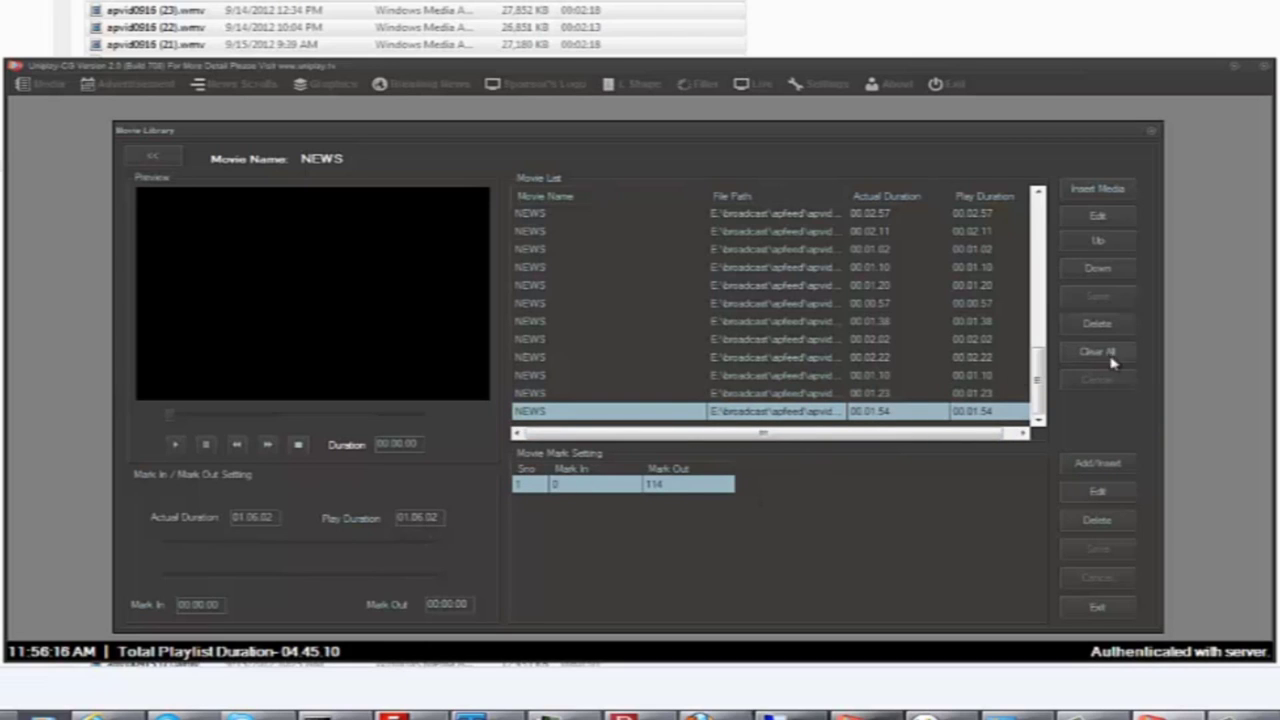
click(1105, 325)
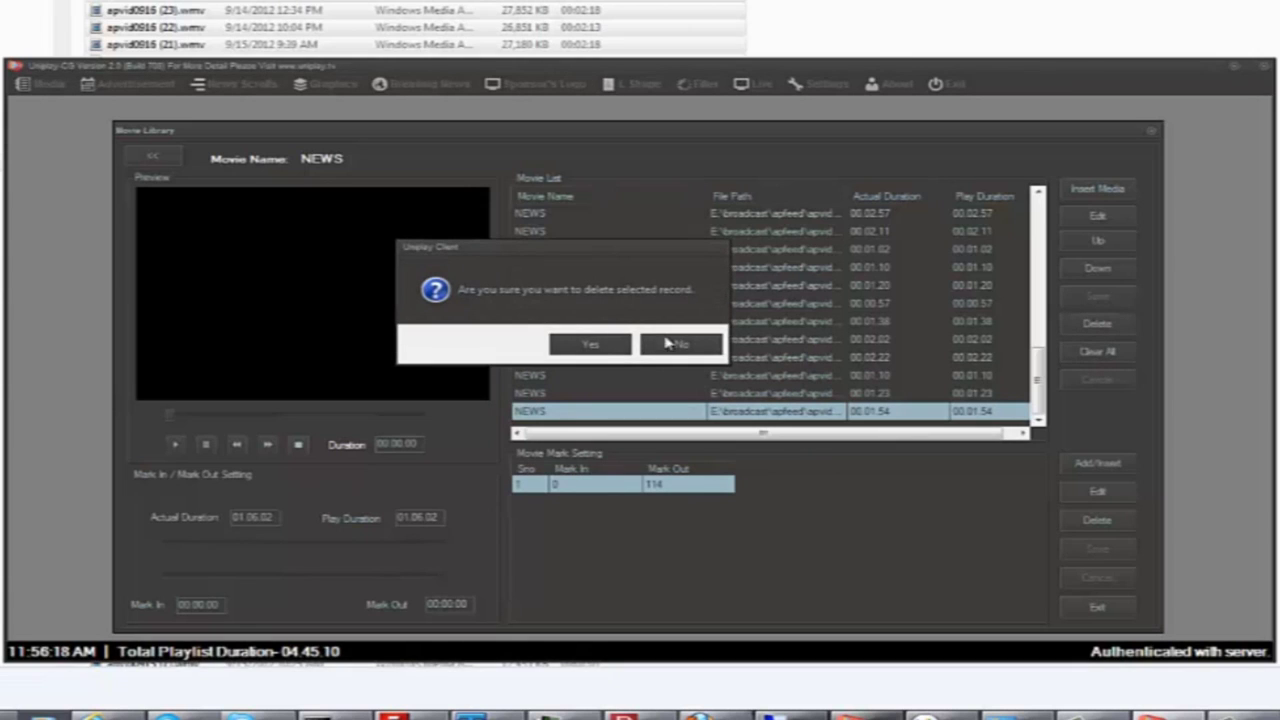
click(605, 348)
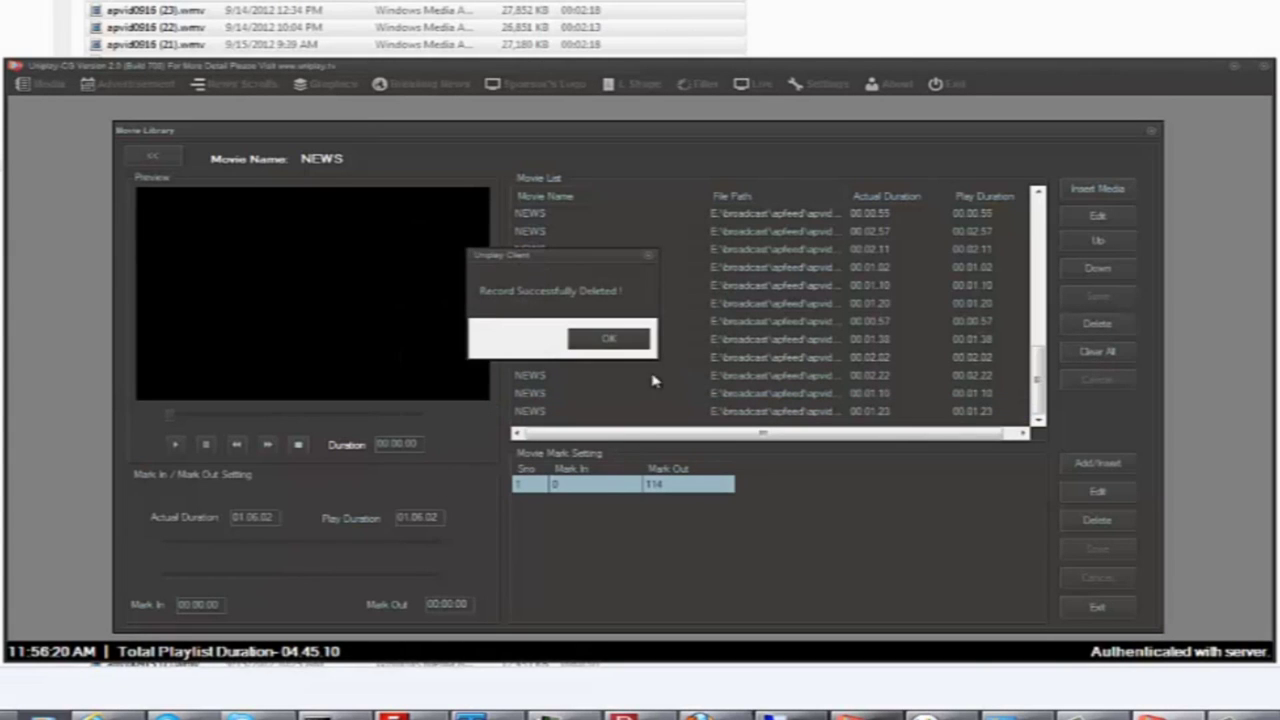
click(620, 341)
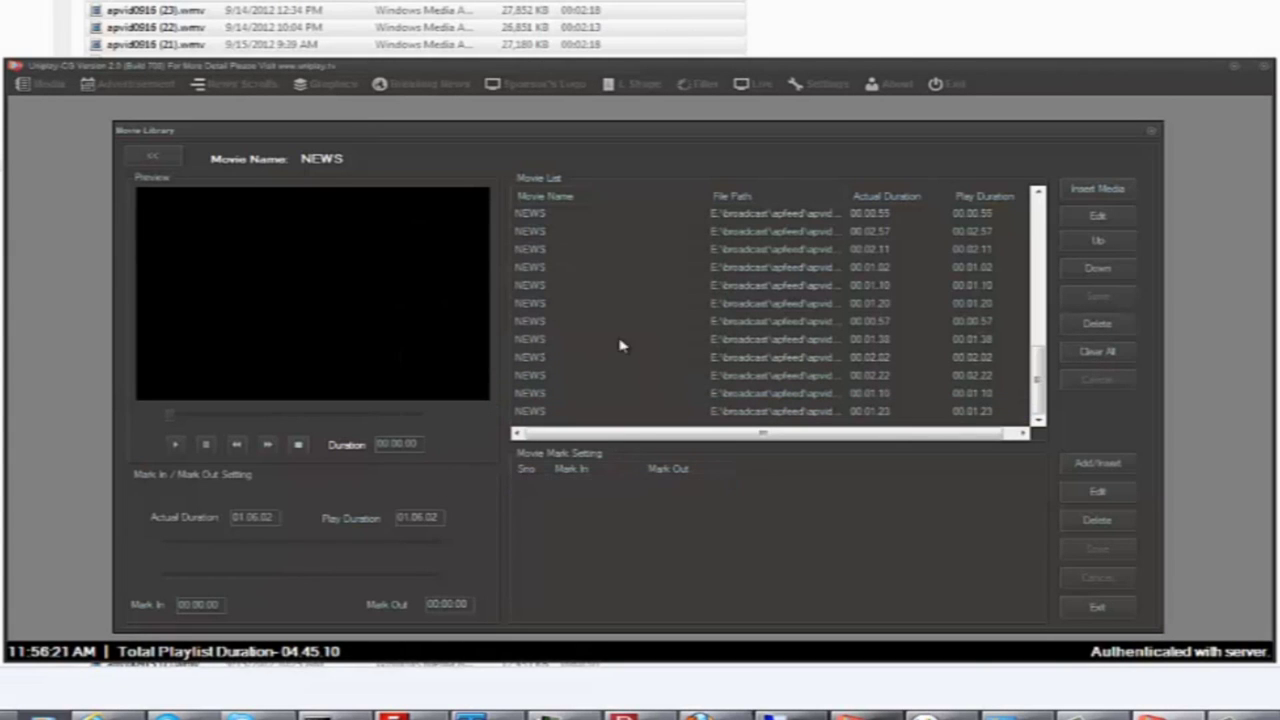
Delete the 00.01.23 and 00.01.10 clips, one after the other, from the end of the NEWS movie list.
click(808, 415)
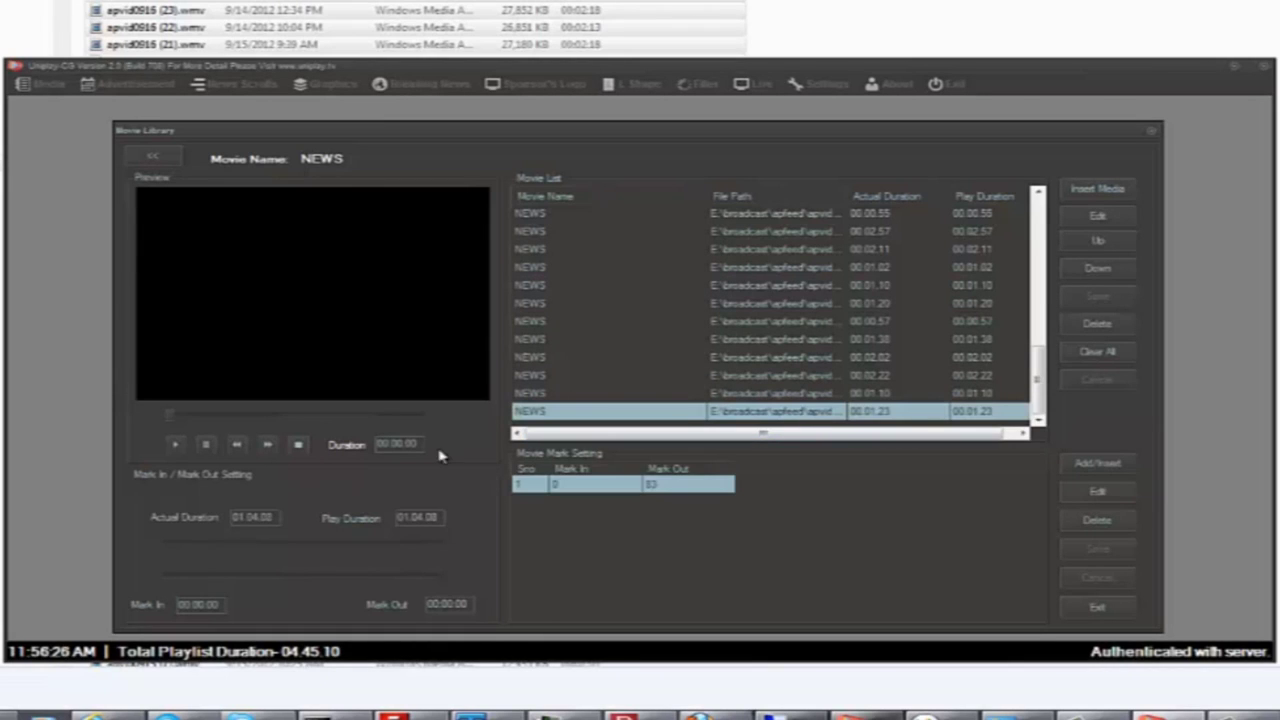
click(1098, 326)
click(592, 350)
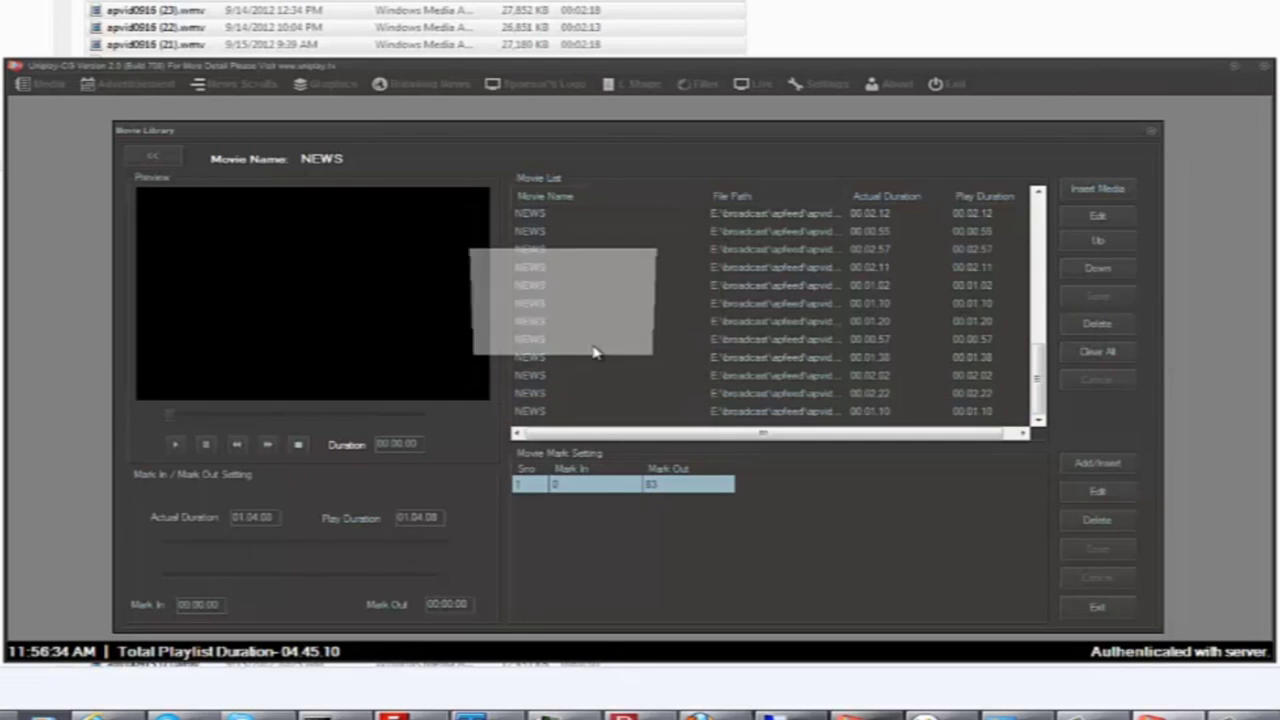
click(612, 340)
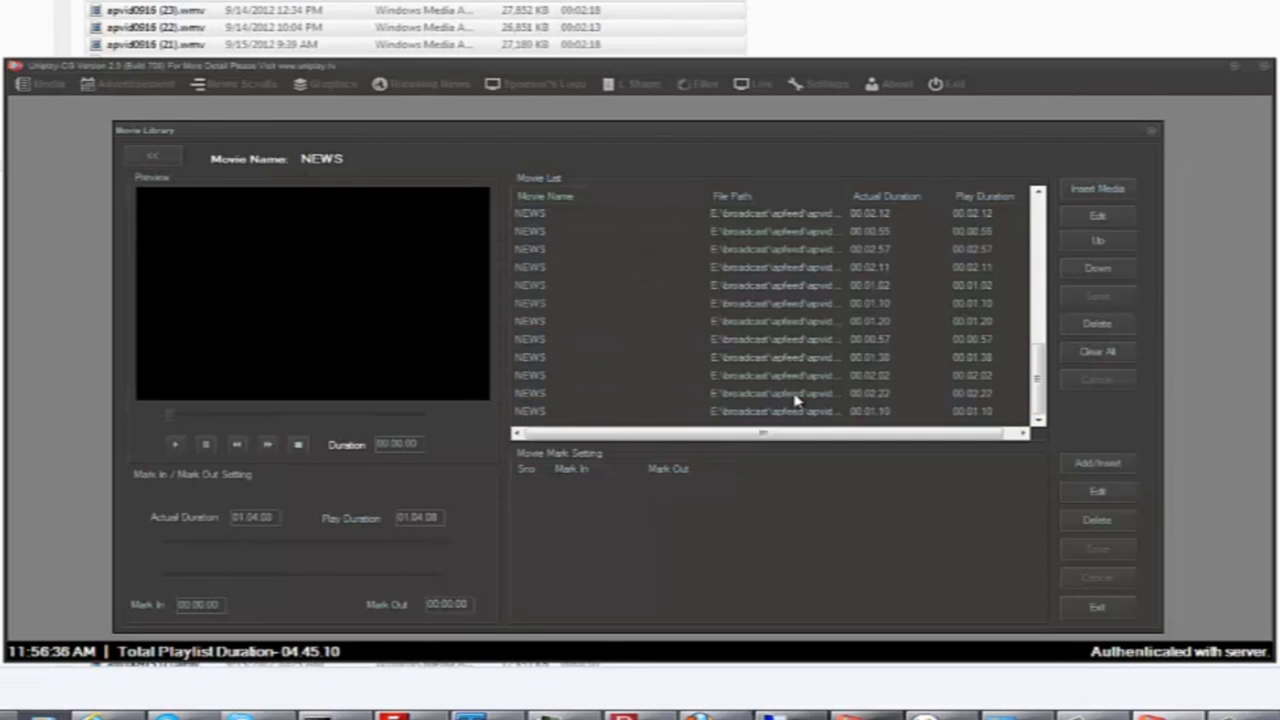
click(1103, 328)
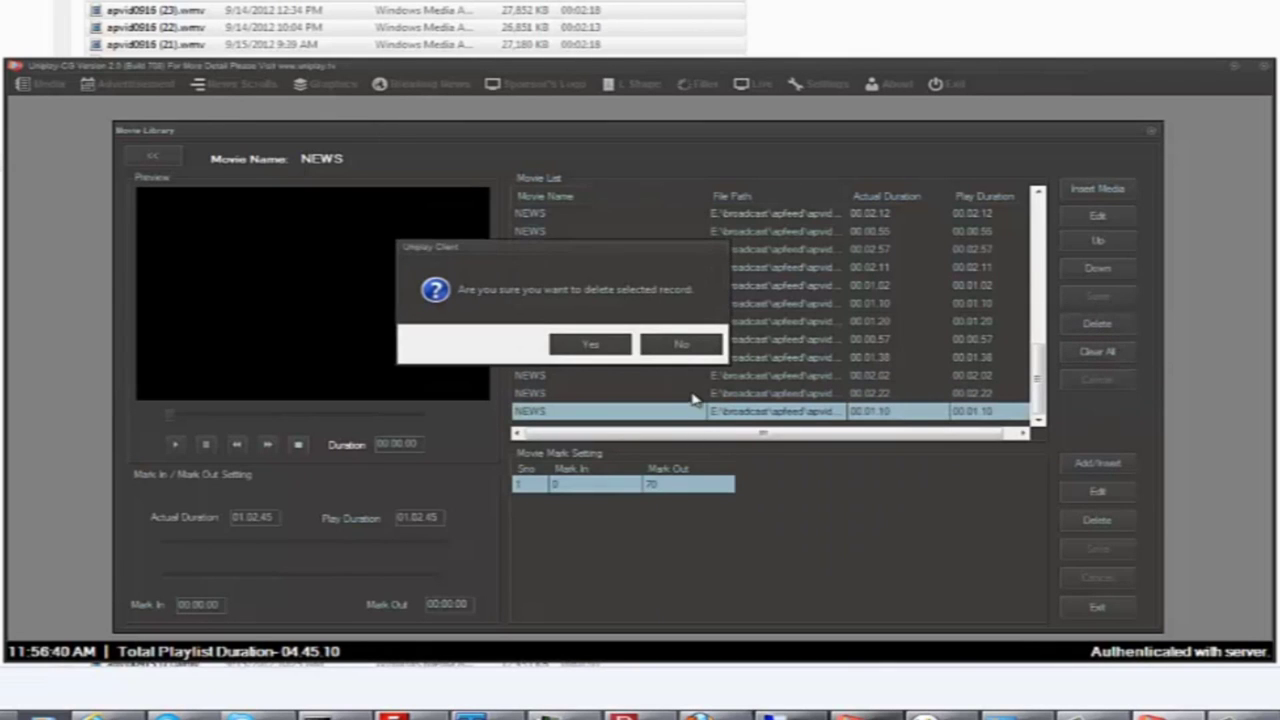
click(590, 344)
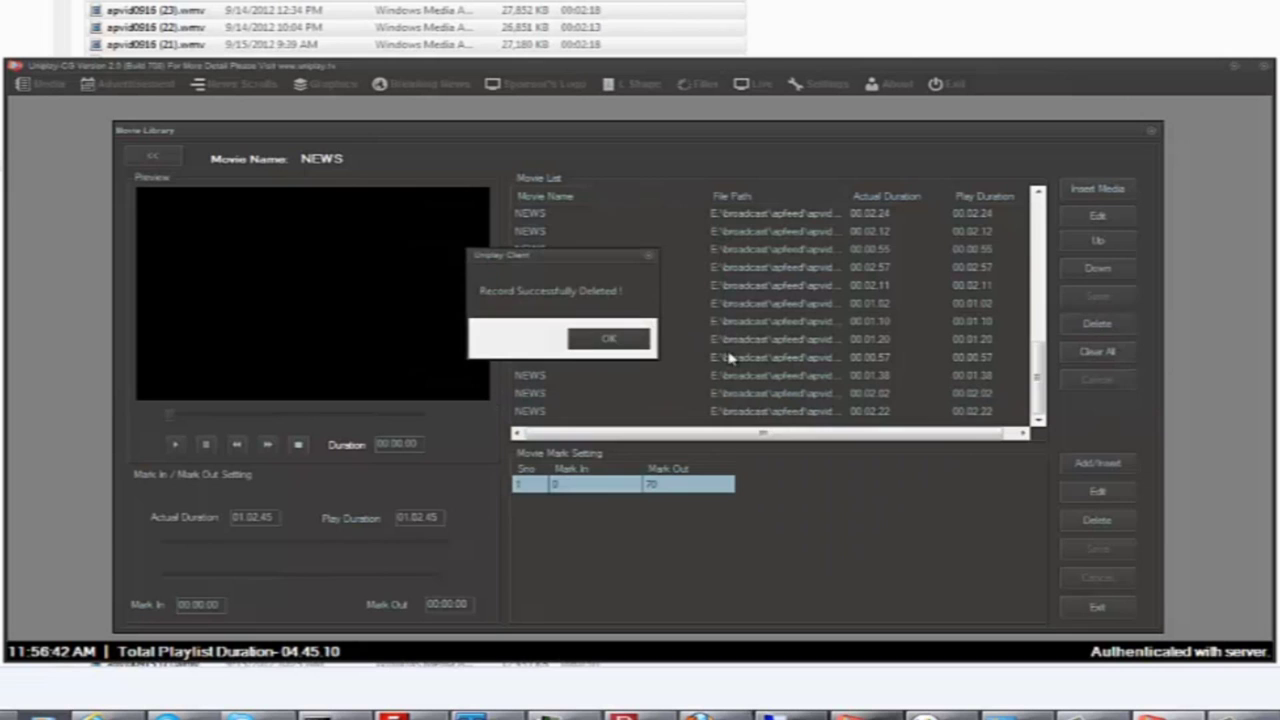
click(626, 342)
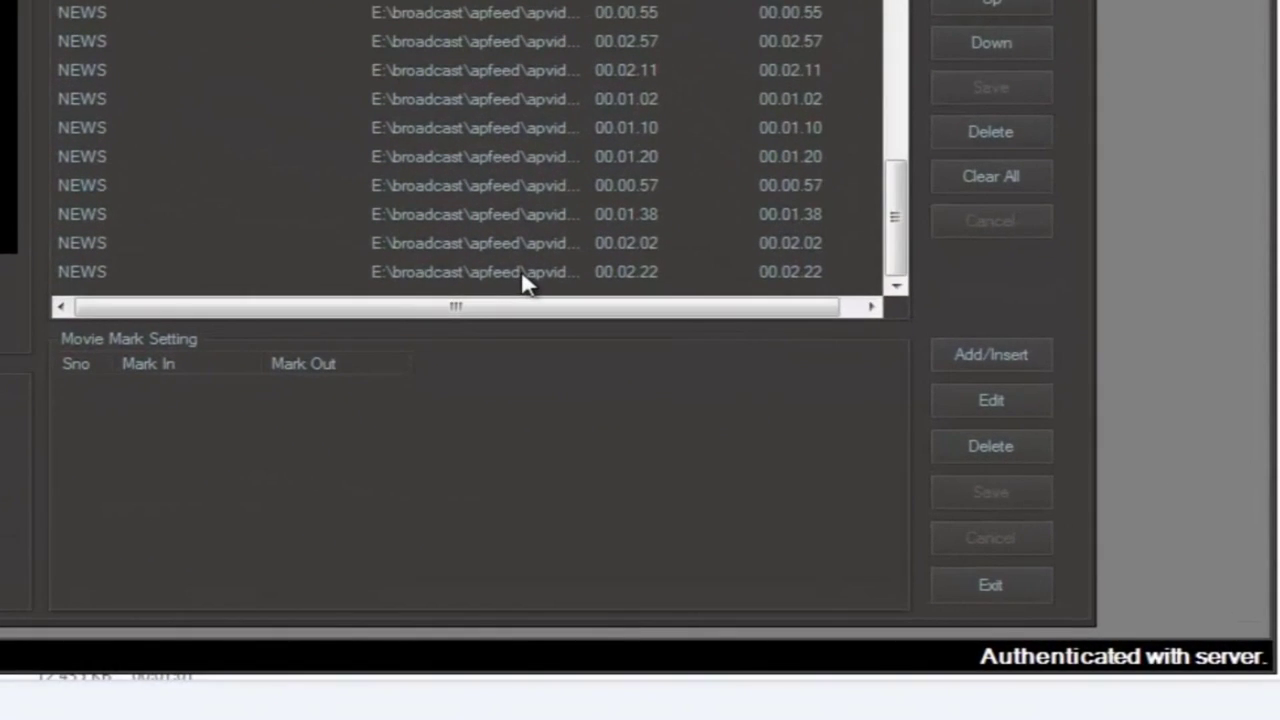
Delete the 00.01.38 clip, third from the end of the NEWS movie list.
click(525, 276)
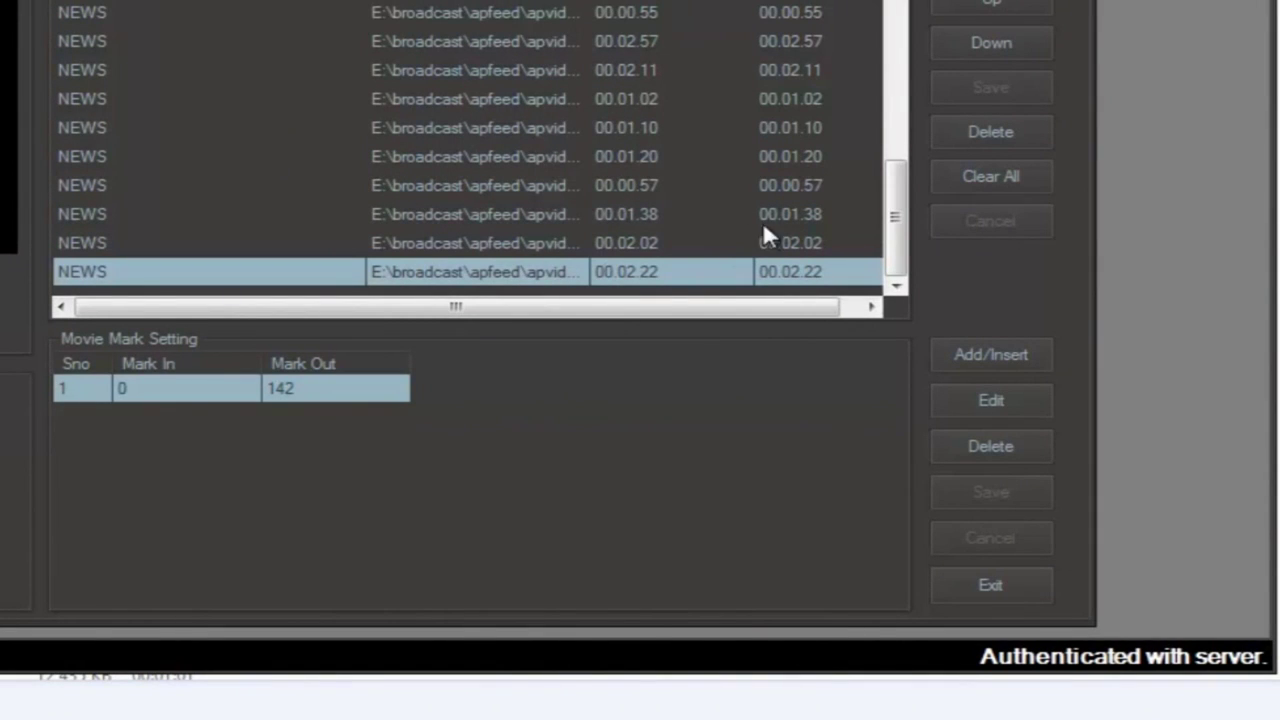
click(524, 214)
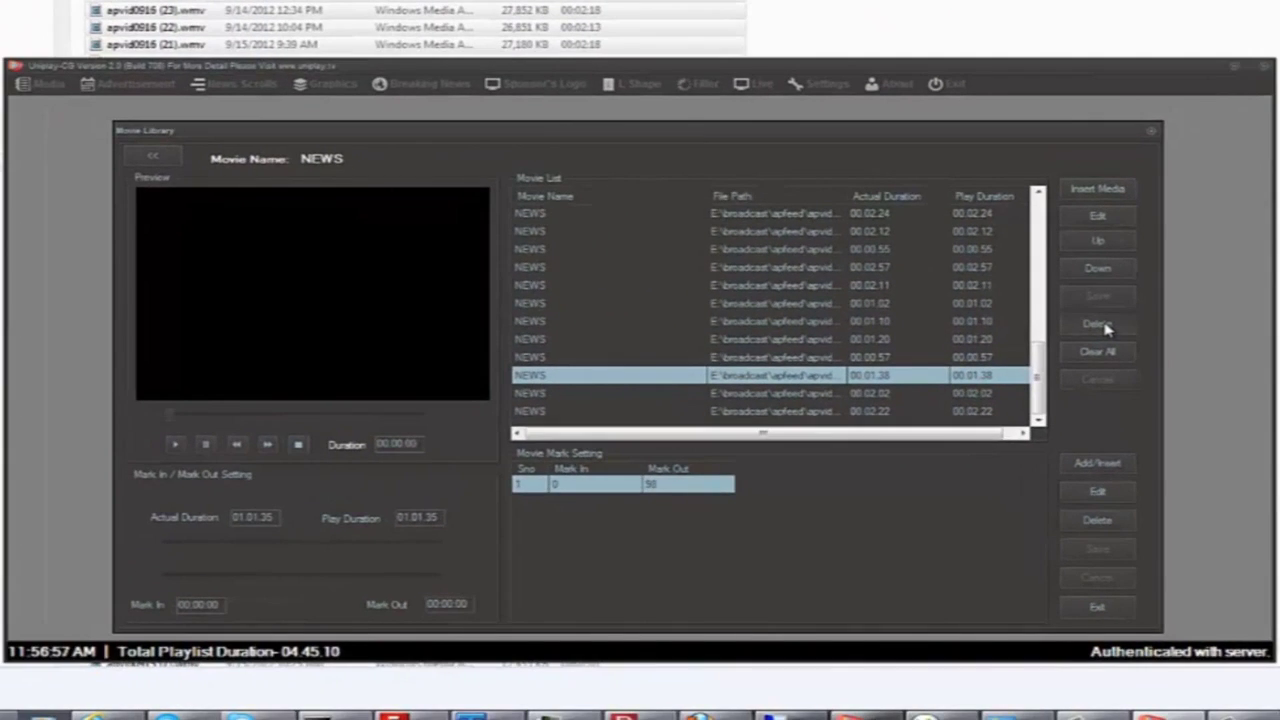
click(1003, 131)
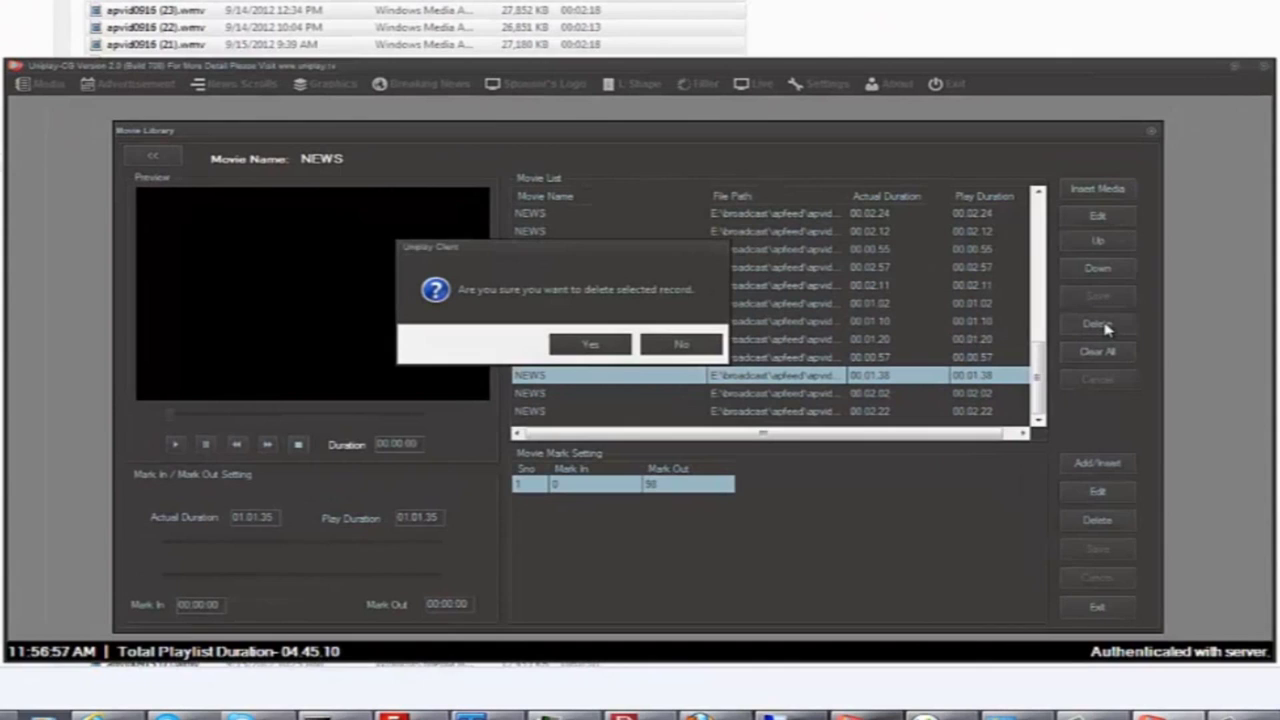
click(590, 350)
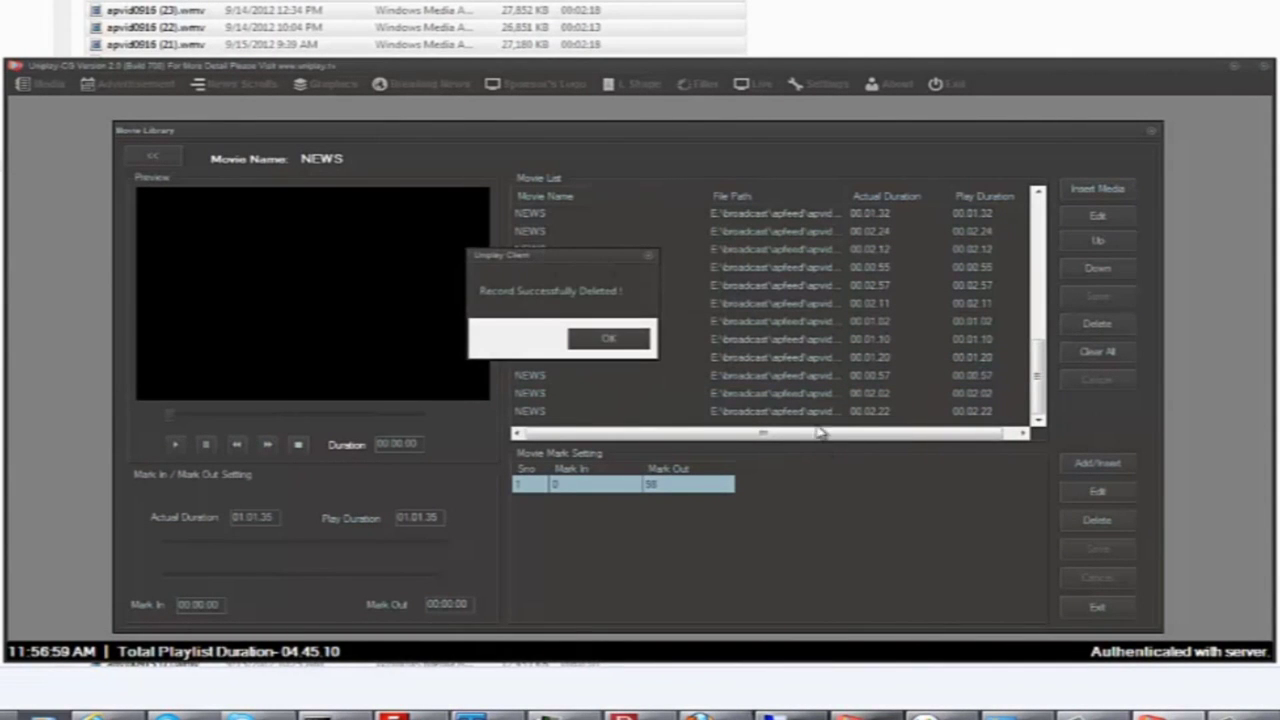
click(612, 339)
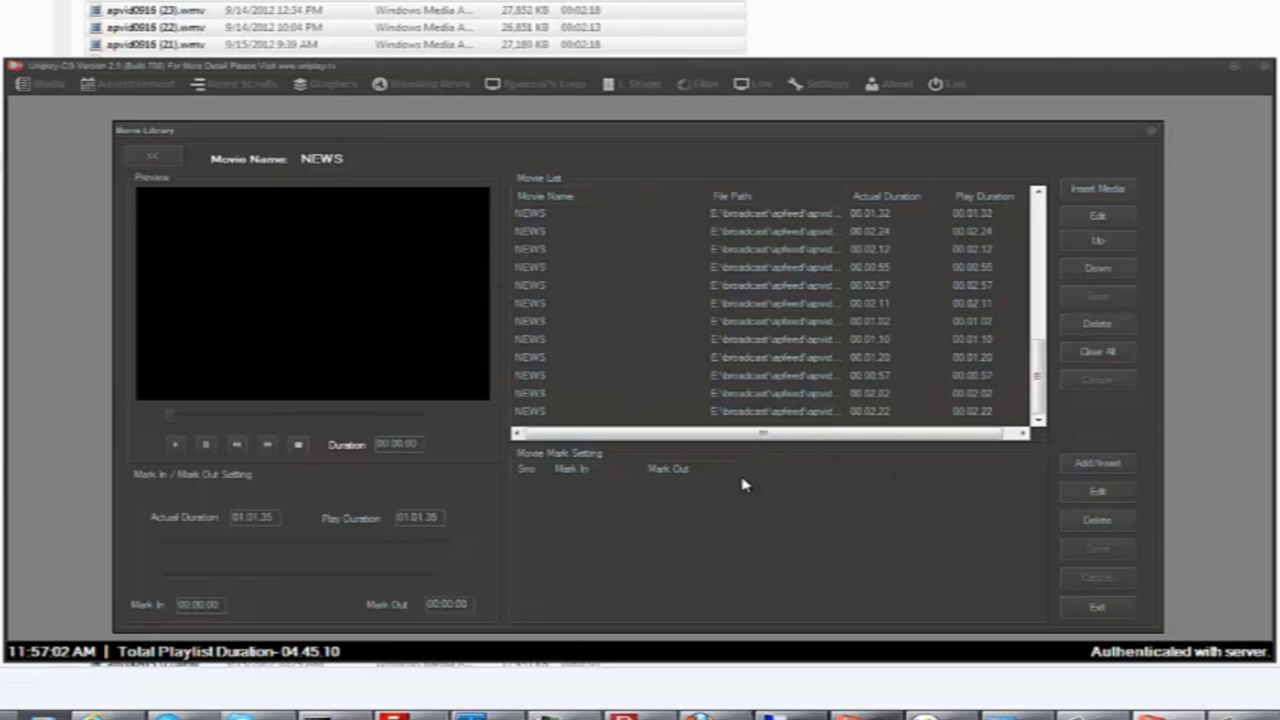
Exit the NEWS movie library and close the Movie Master window to return to the playlist.
click(783, 416)
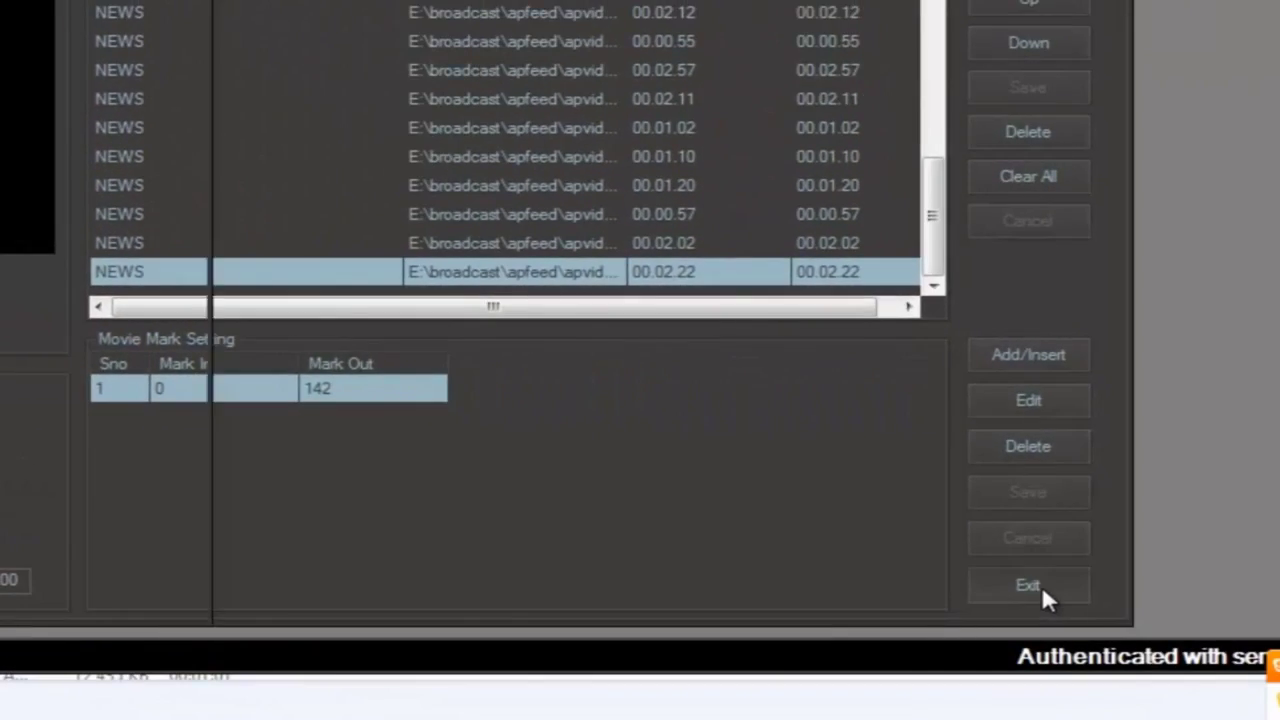
click(1042, 588)
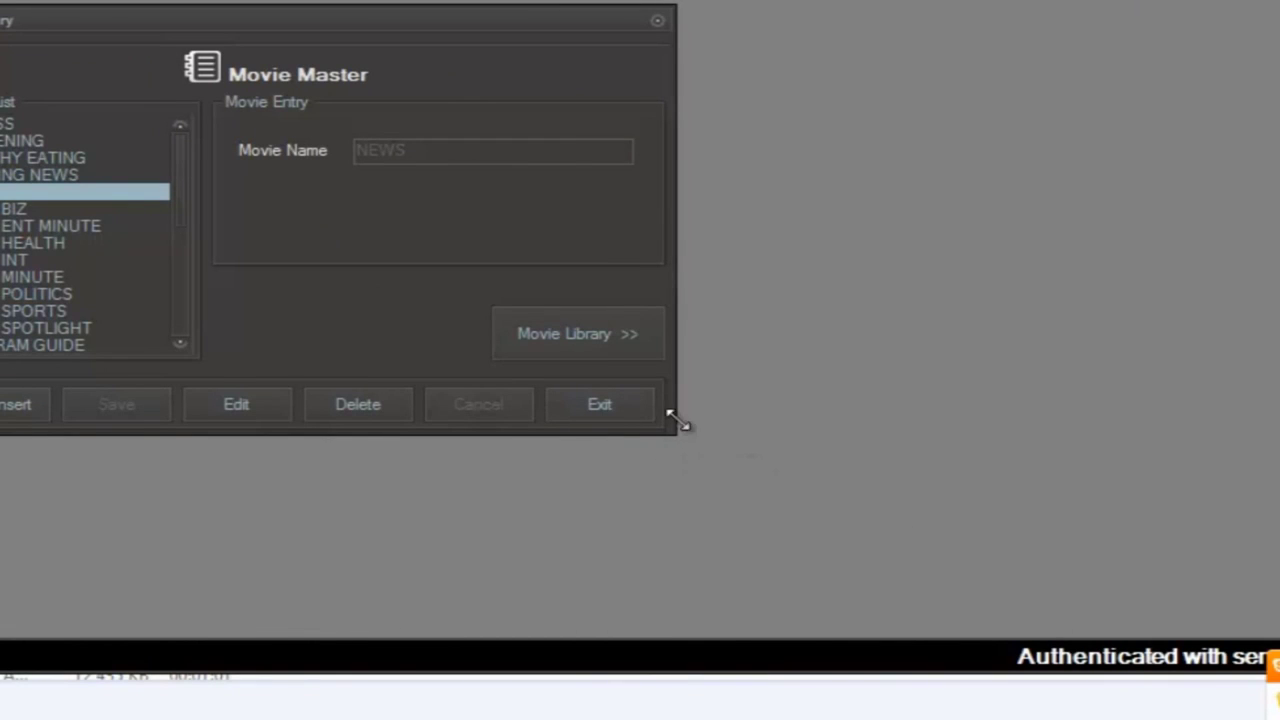
click(606, 403)
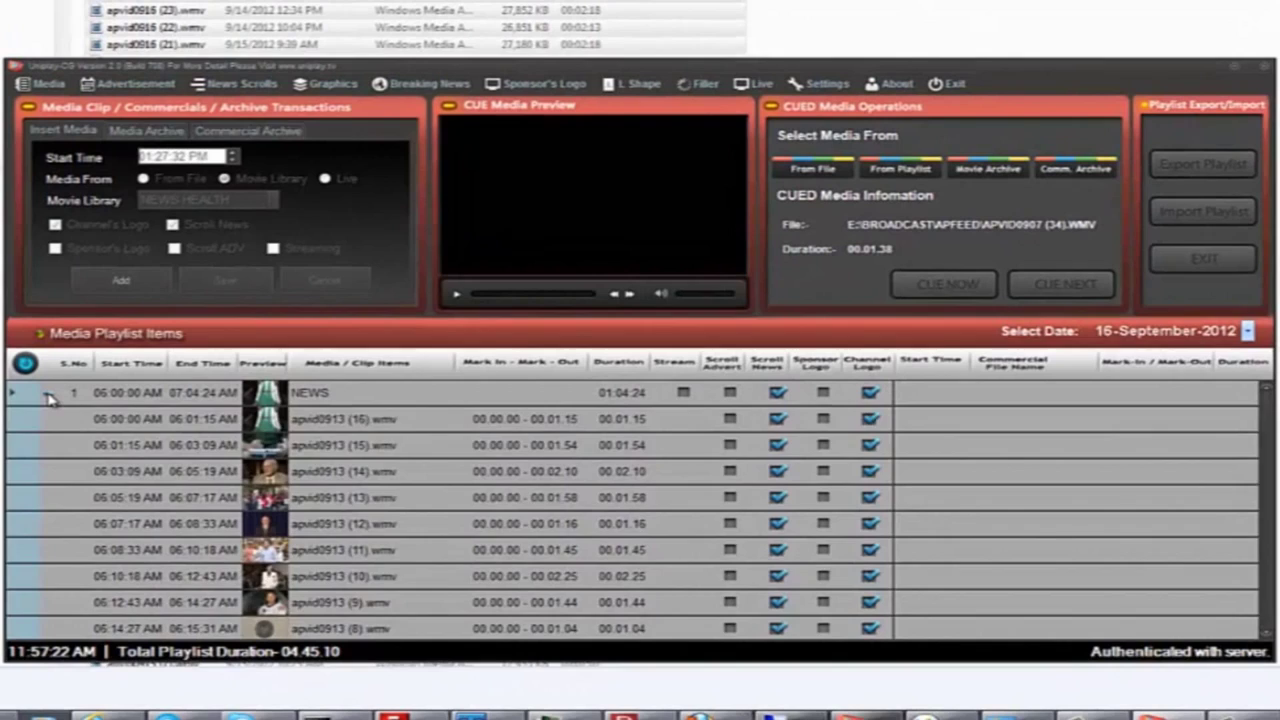
Collapse the first NEWS item in the 16-September-2012 playlist and look through the playlist's items.
click(49, 396)
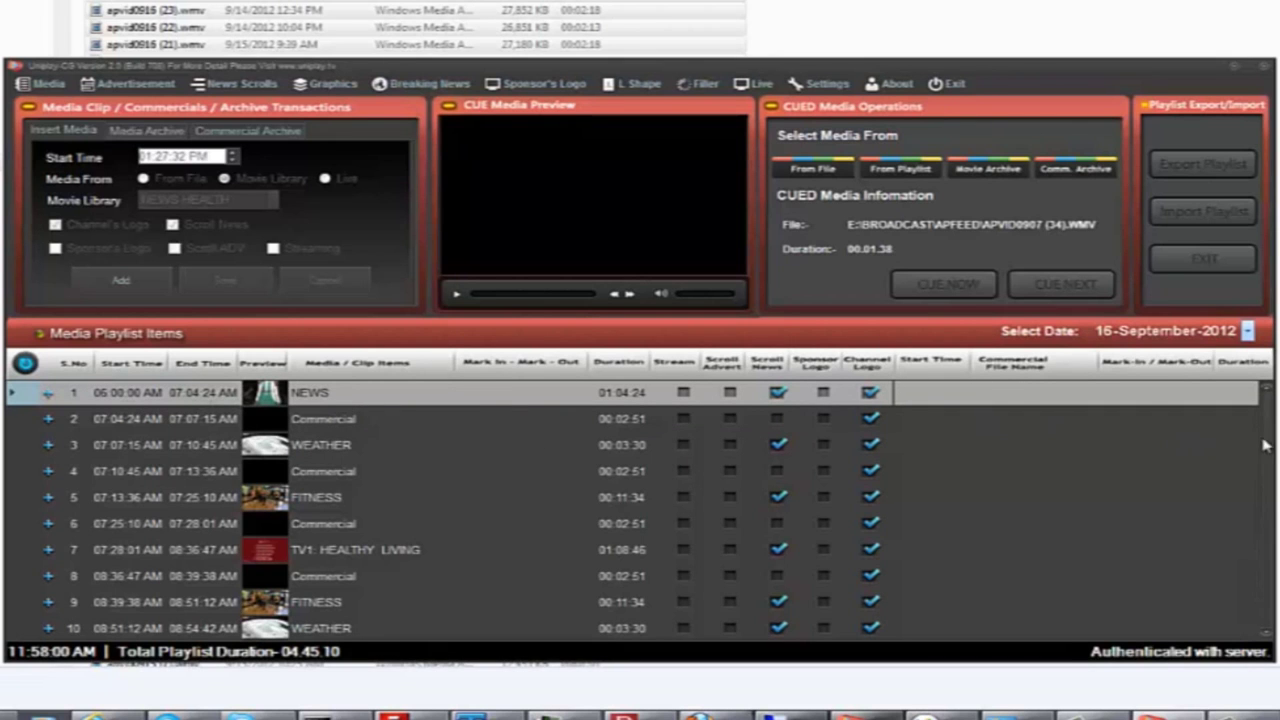
scroll(1253, 428, down, 1)
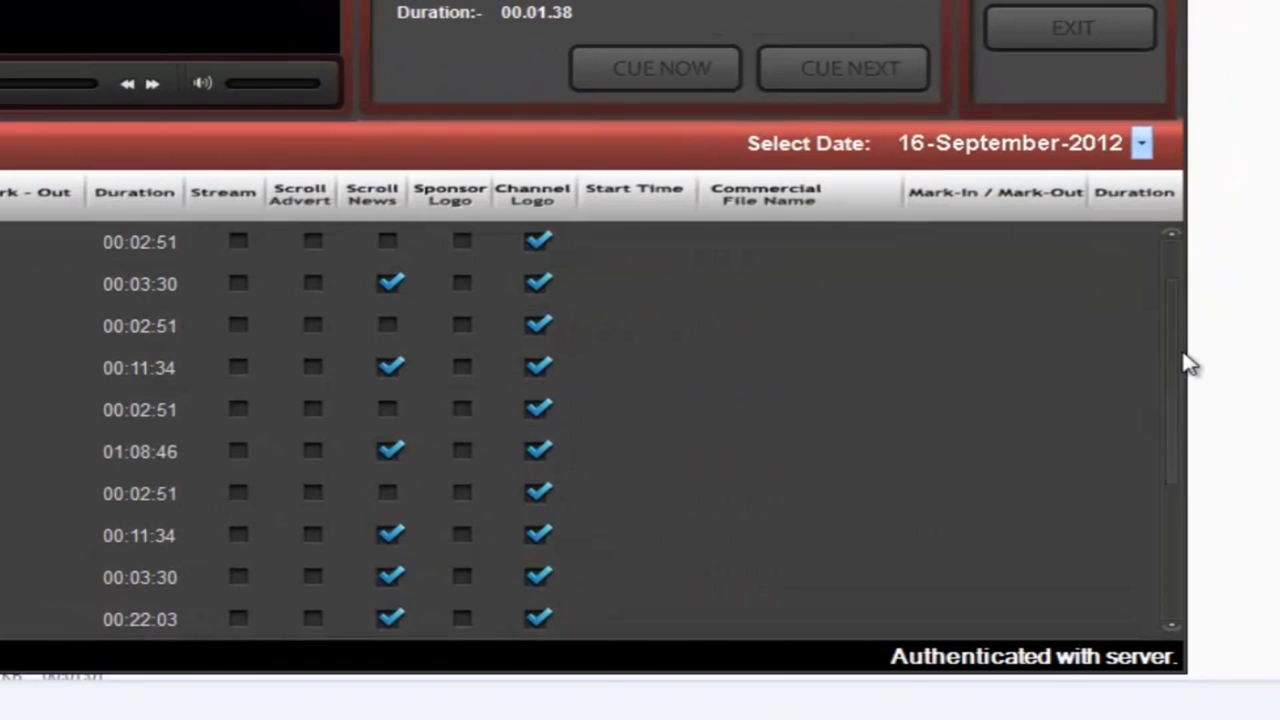
scroll(1241, 373, up, 1)
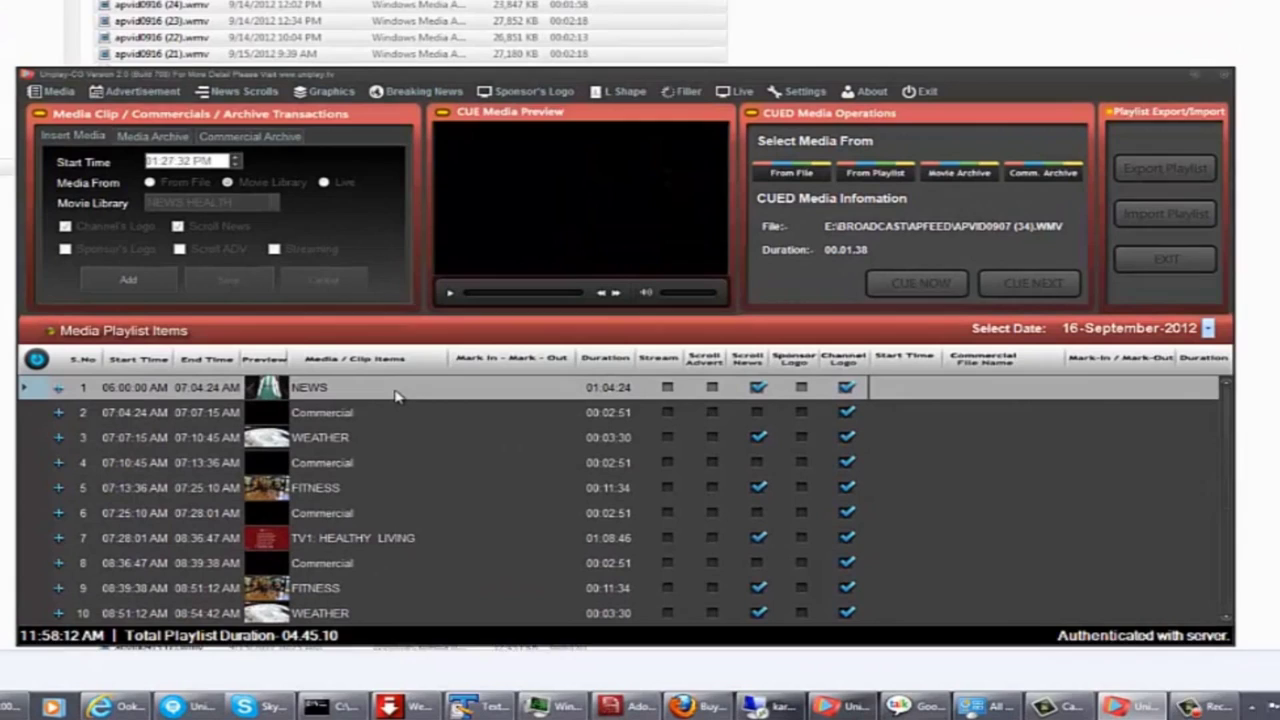
Replace the first NEWS item in the 16-September-2012 playlist with NEWS from the movie archive, updating the times of the following items.
right_click(450, 376)
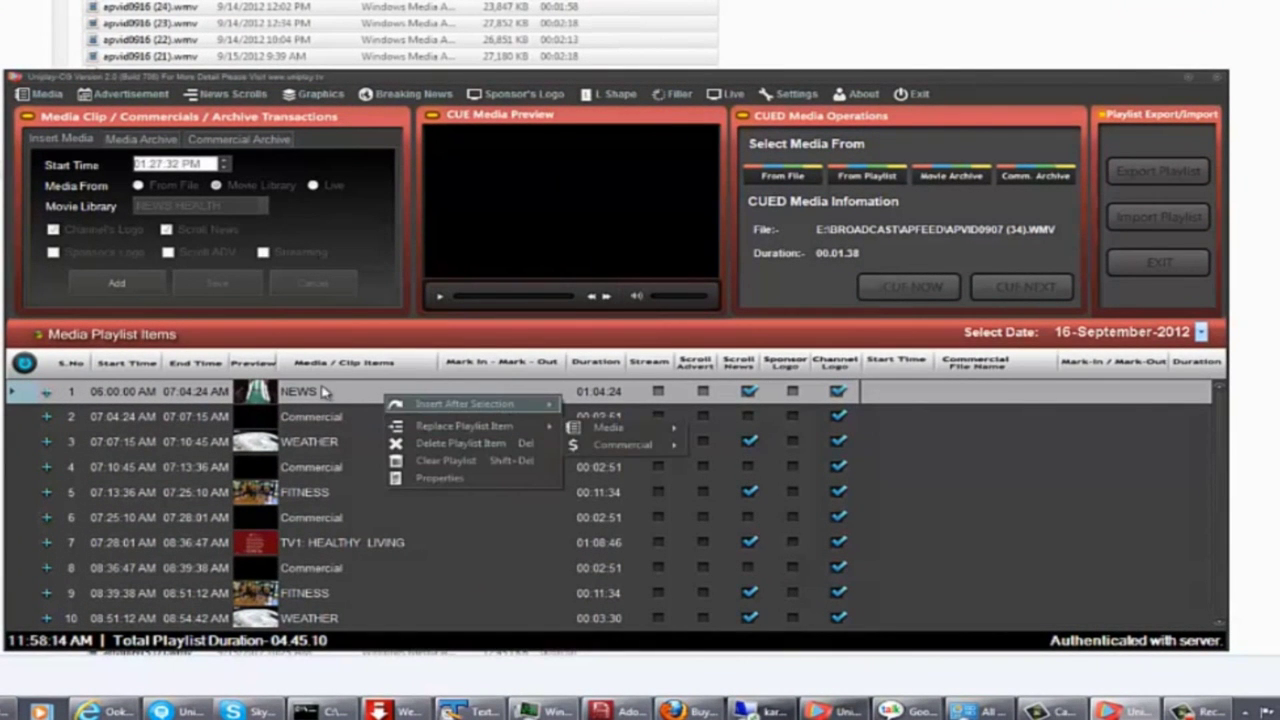
mouse_move(400, 403)
mouse_move(428, 431)
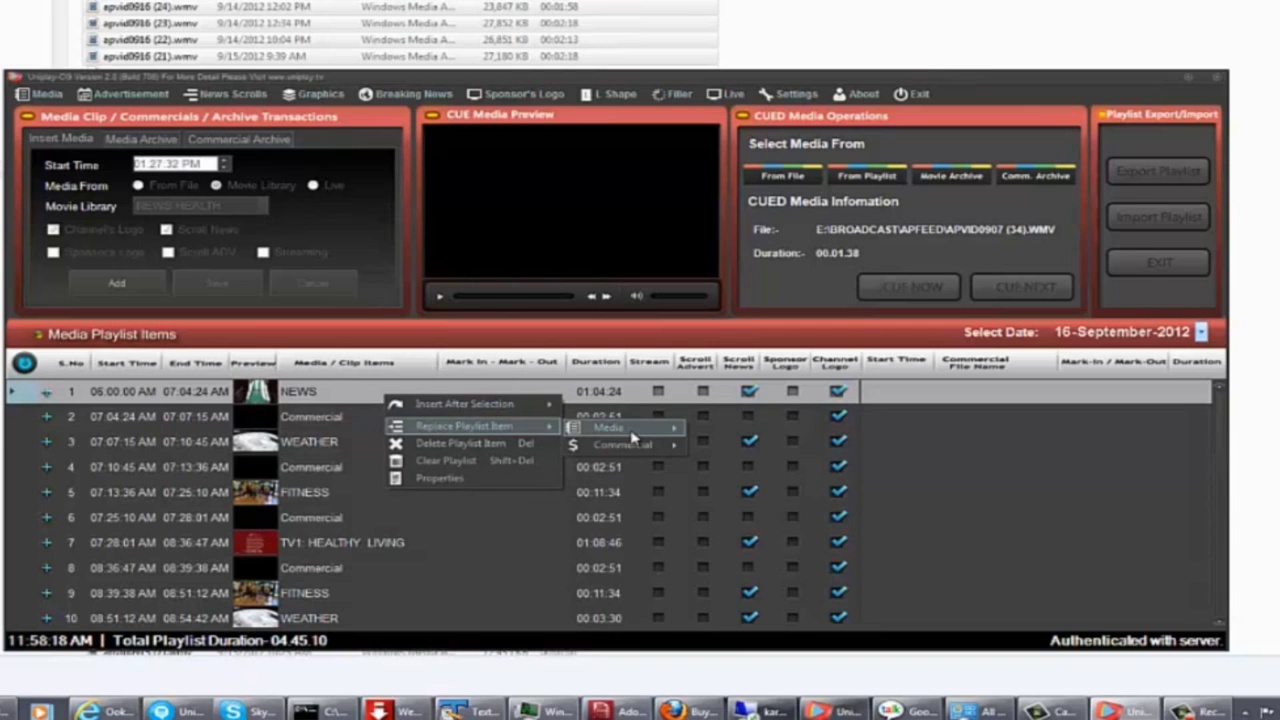
mouse_move(638, 437)
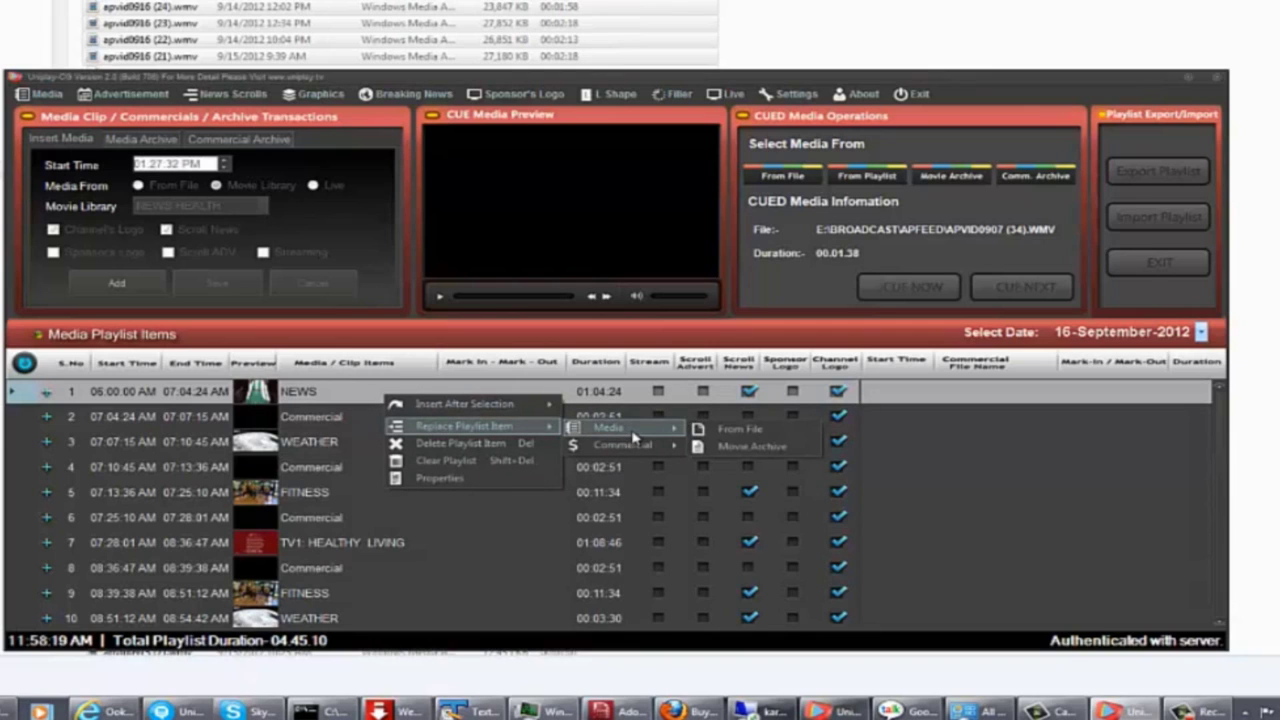
click(742, 448)
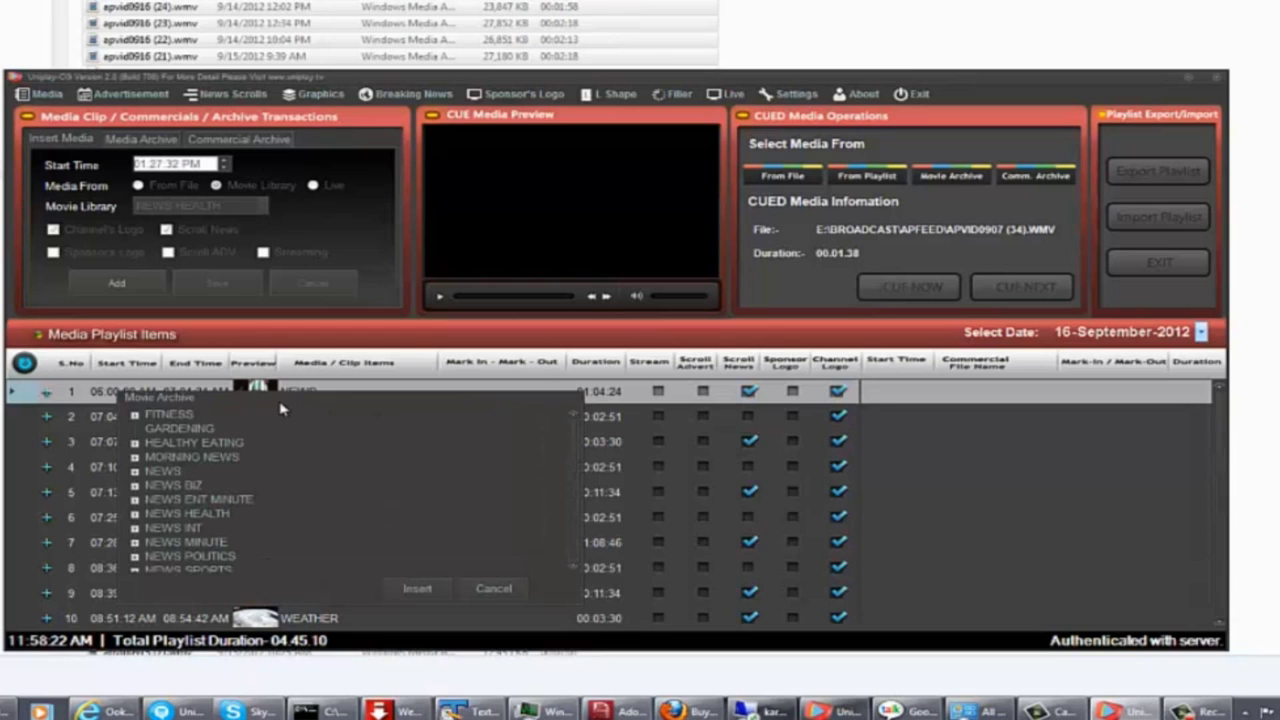
click(221, 413)
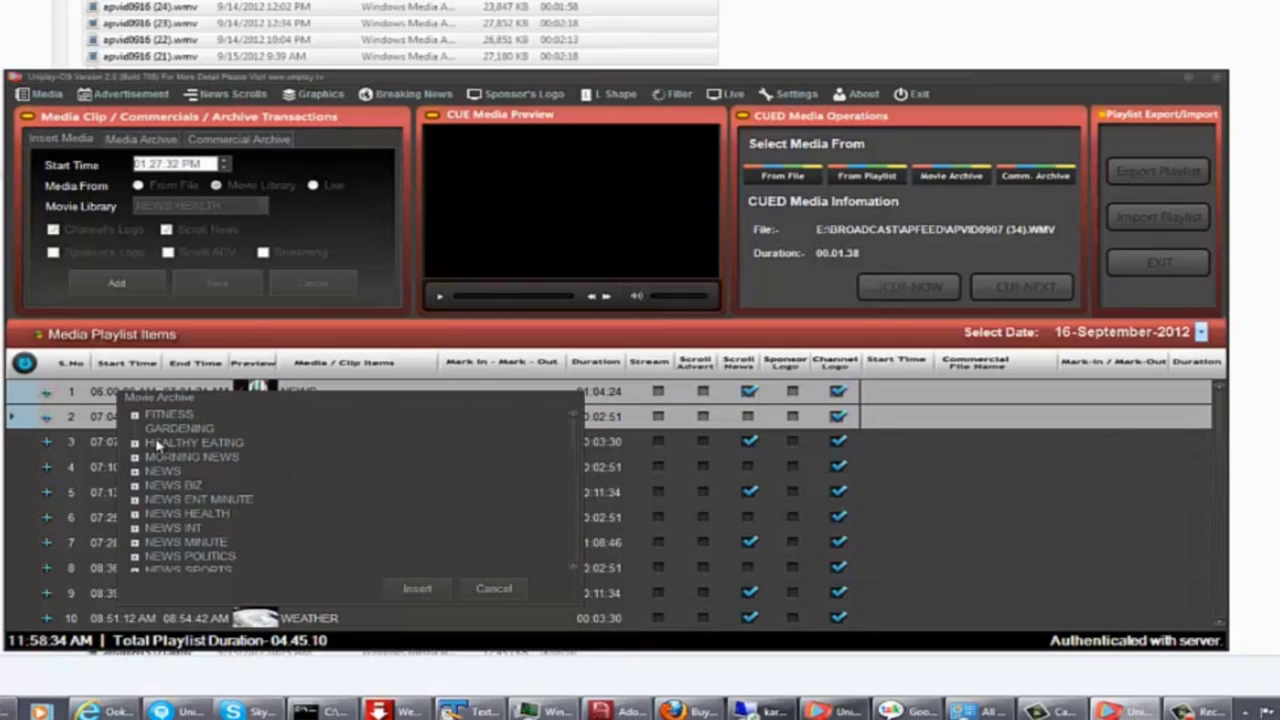
click(165, 472)
click(418, 592)
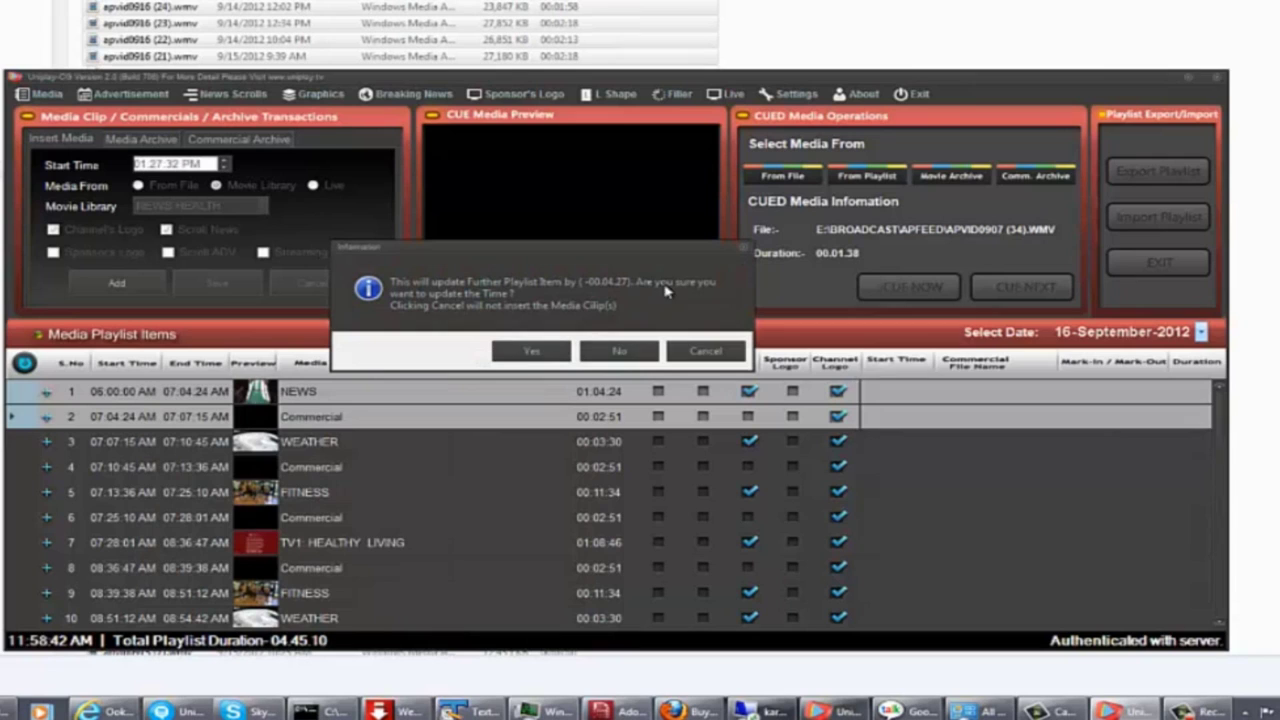
click(533, 353)
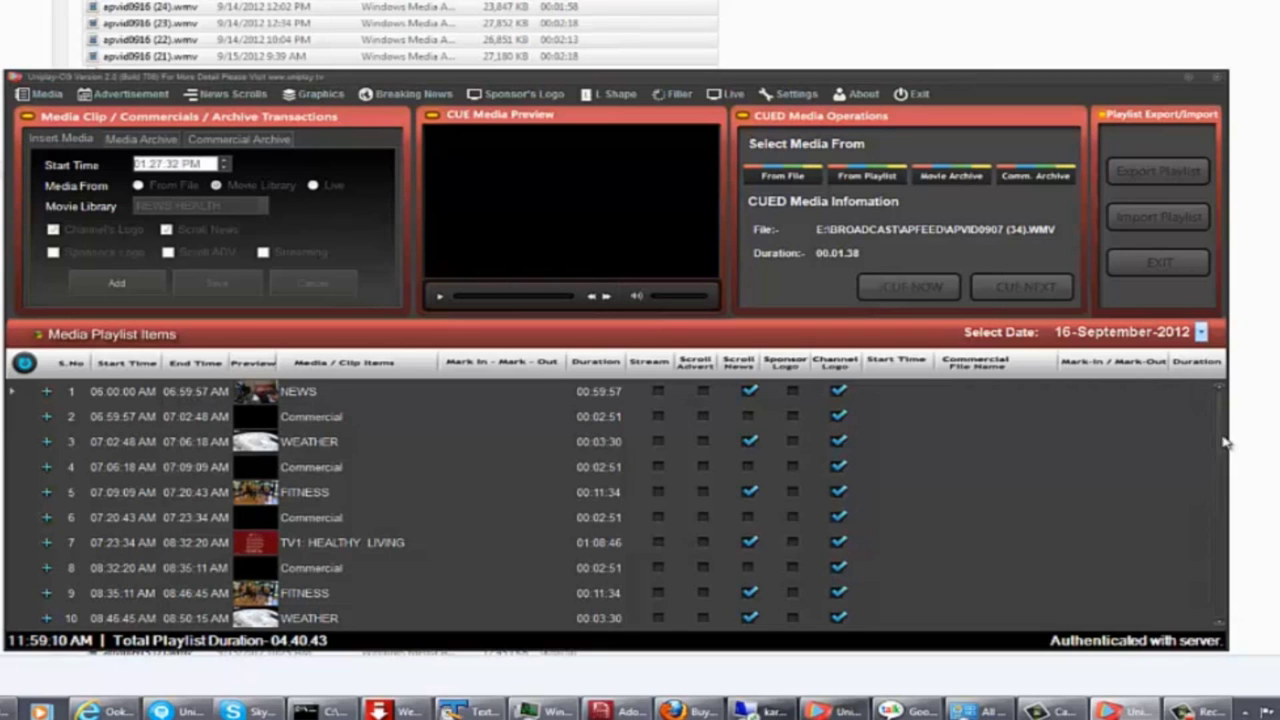
Export the 16-September-2012 playlist to the playlistfiles folder under the file name sunday.
scroll(1222, 494, down, 2)
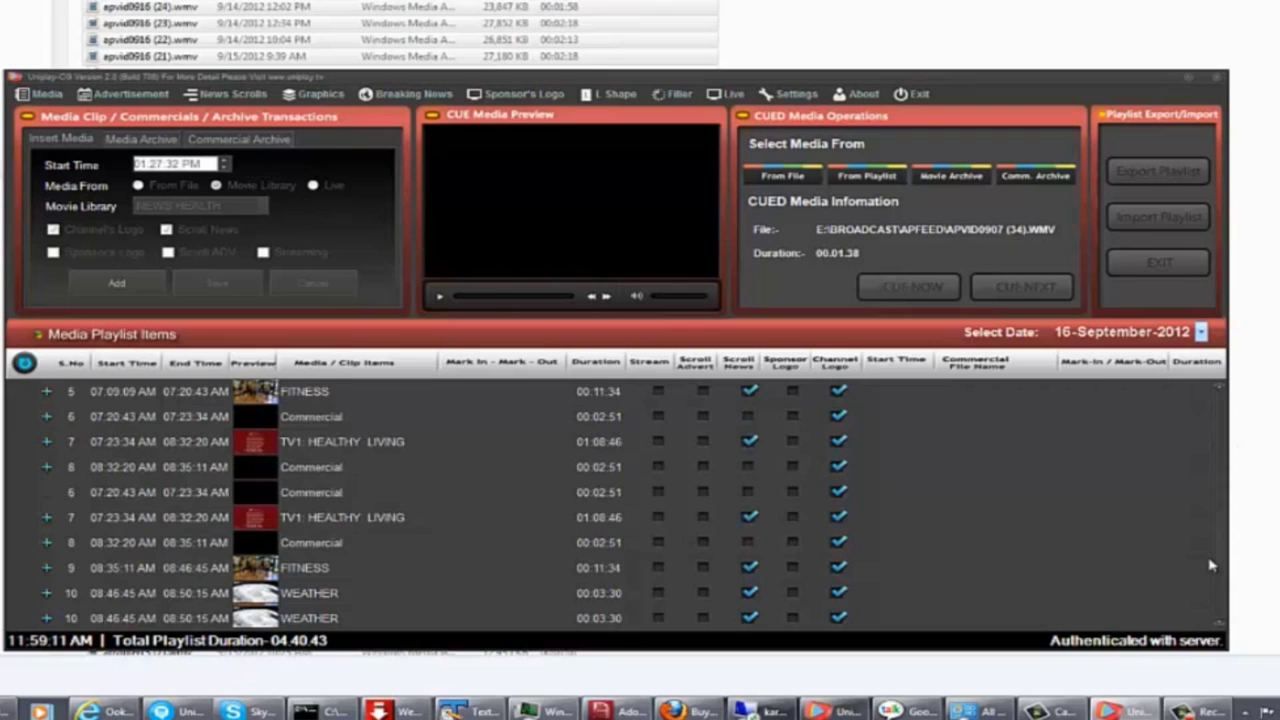
scroll(427, 543, down, 3)
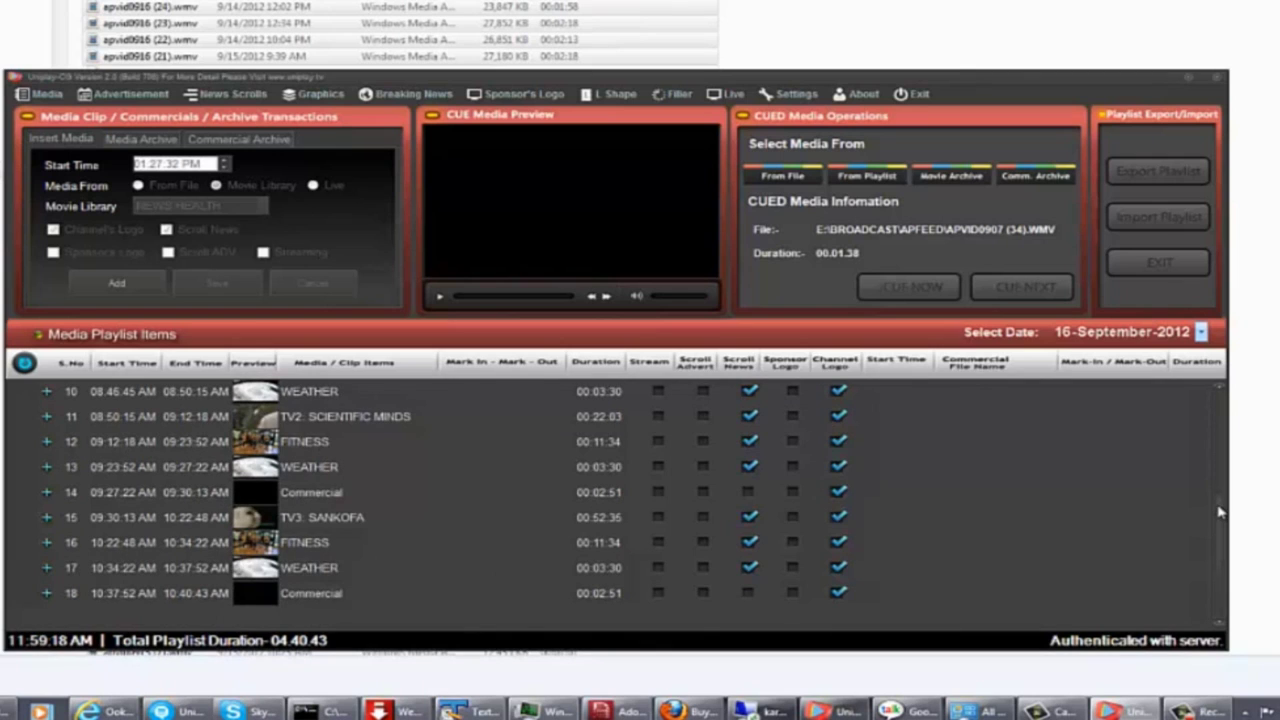
scroll(1218, 512, up, 5)
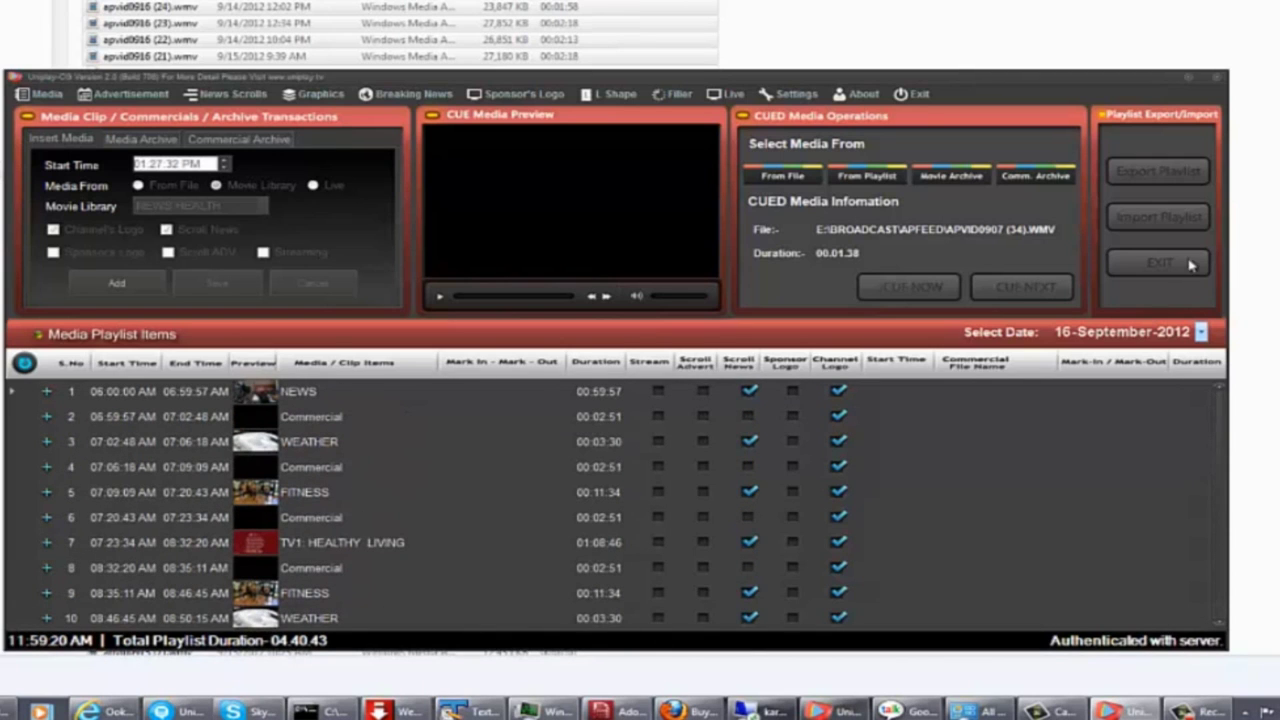
click(1158, 172)
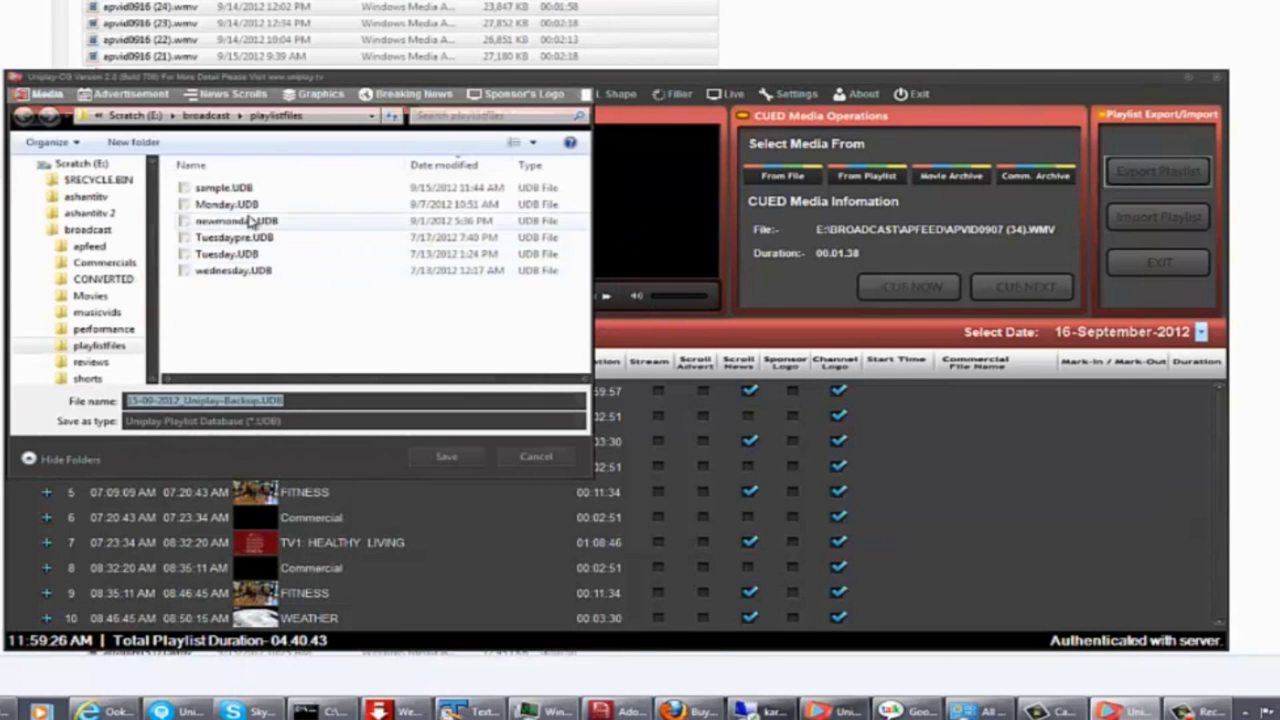
drag(285, 401, 106, 406)
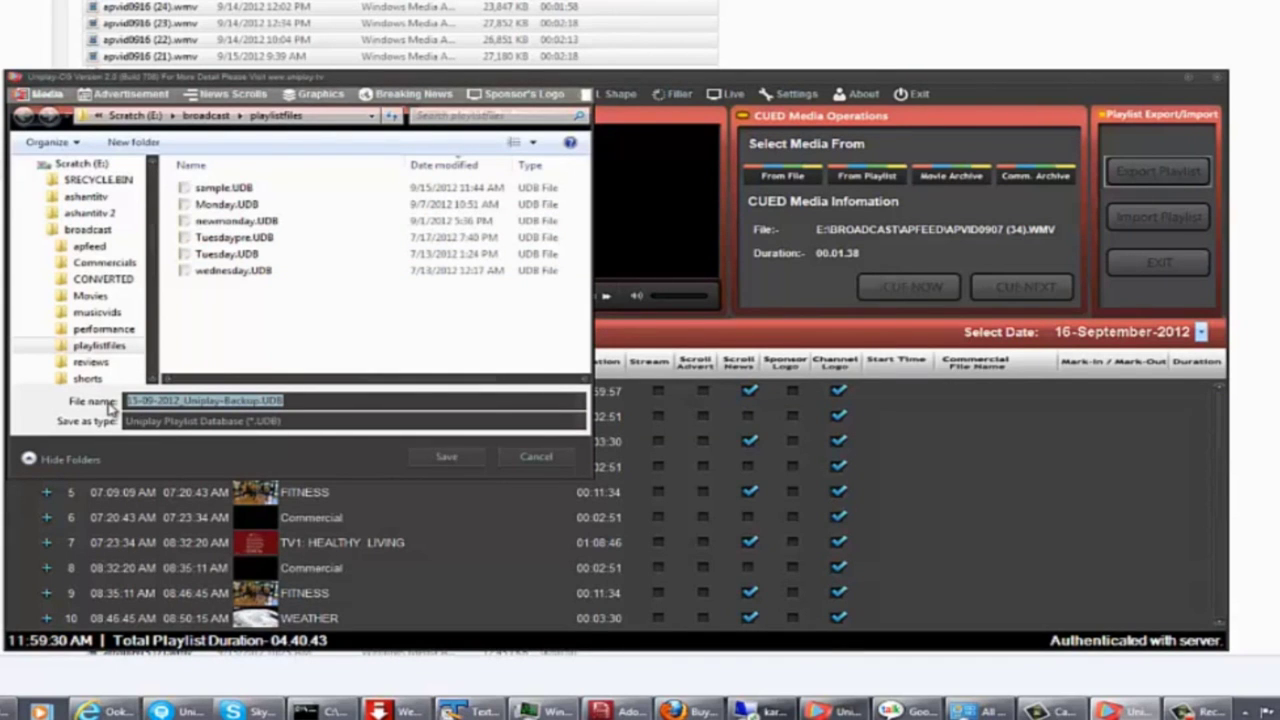
text(su)
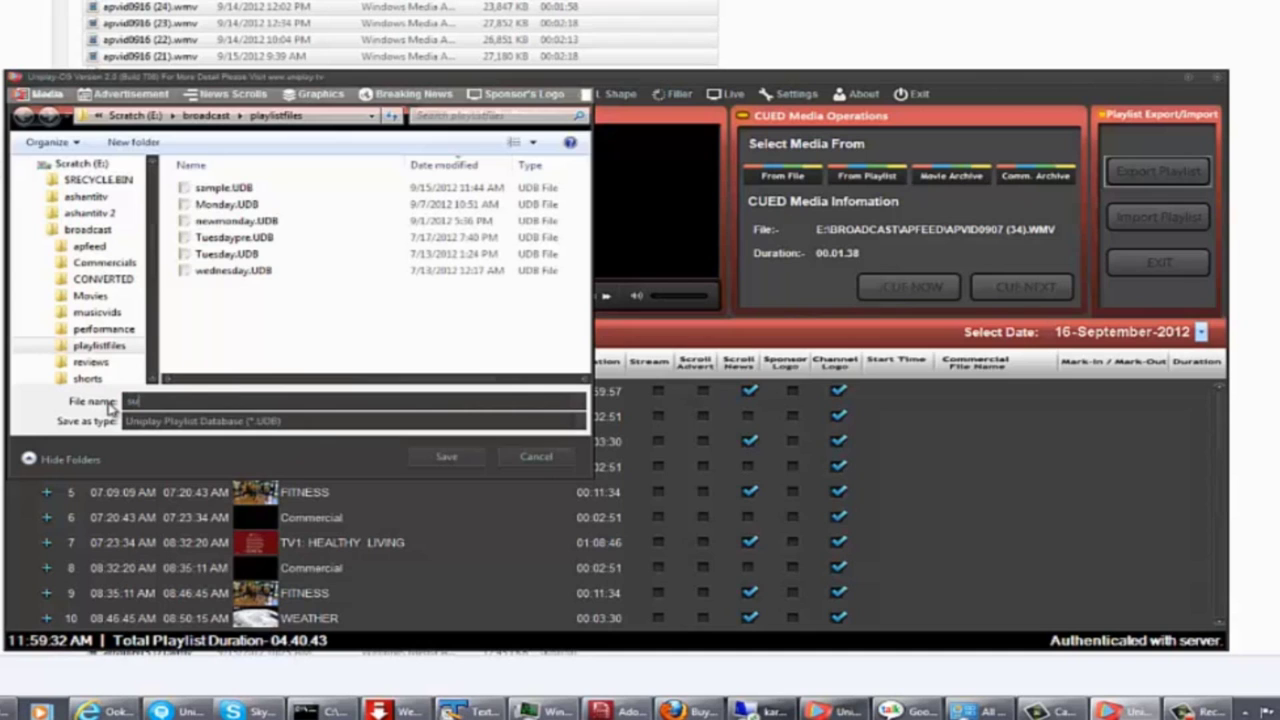
text(nday)
key(Return)
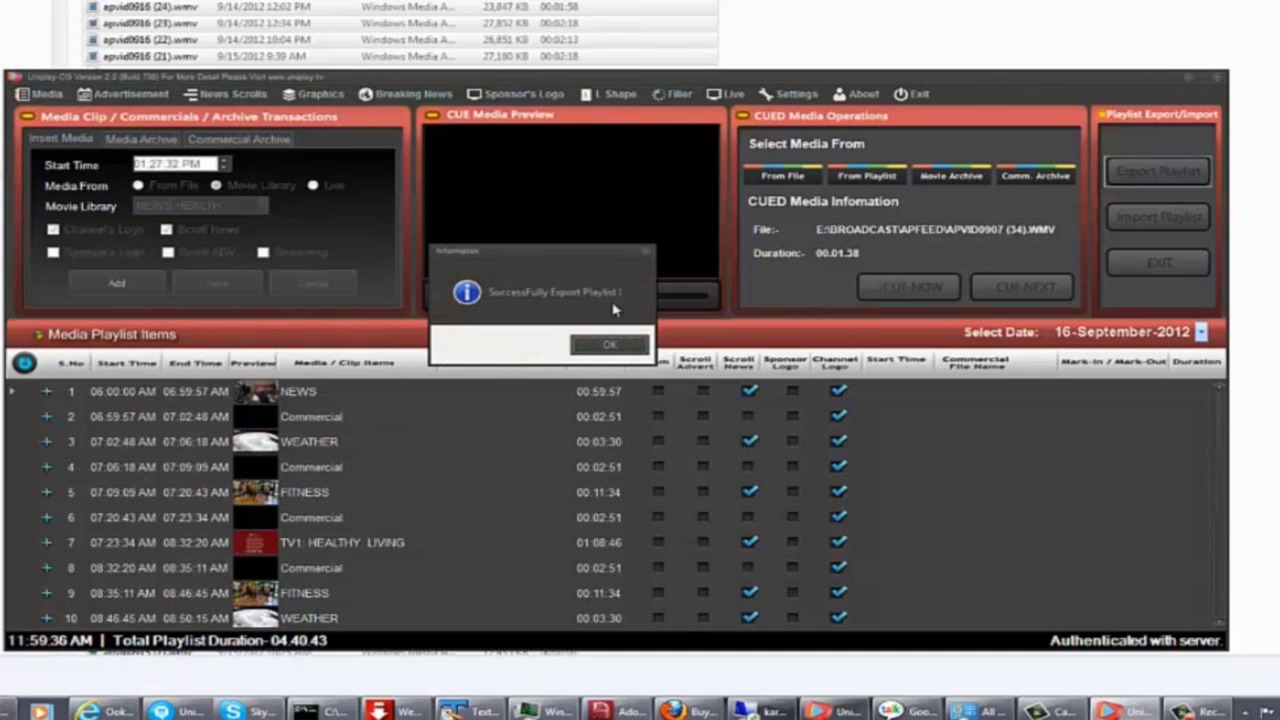
click(628, 348)
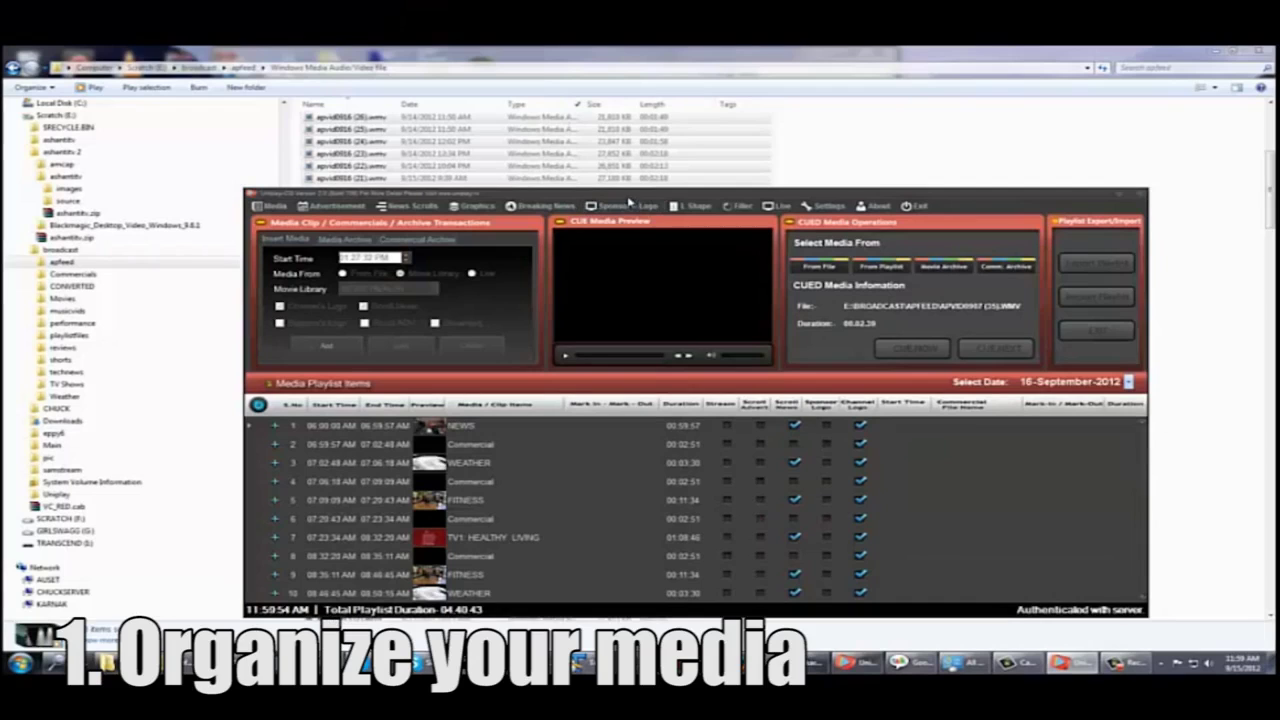
Switch to Windows Explorer, examine the contents of the broadcast folder on drive E, and return to Uniplay-CG.
click(698, 58)
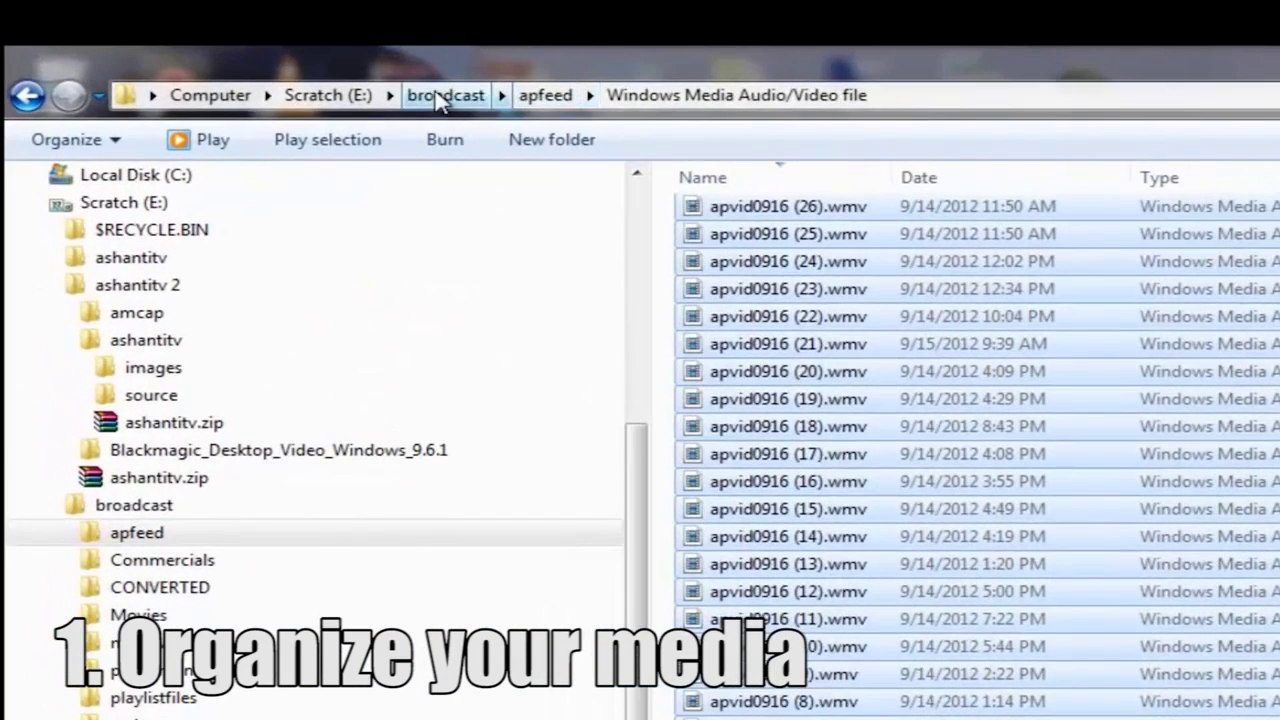
click(199, 67)
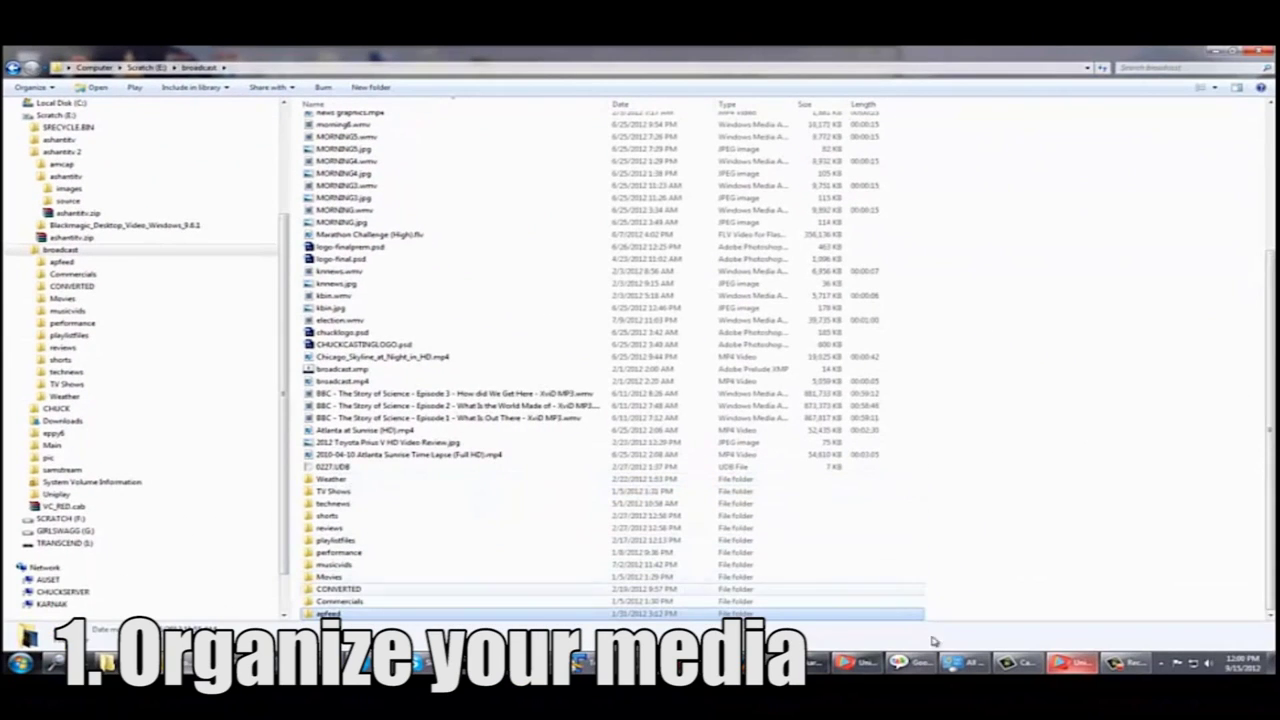
click(1074, 664)
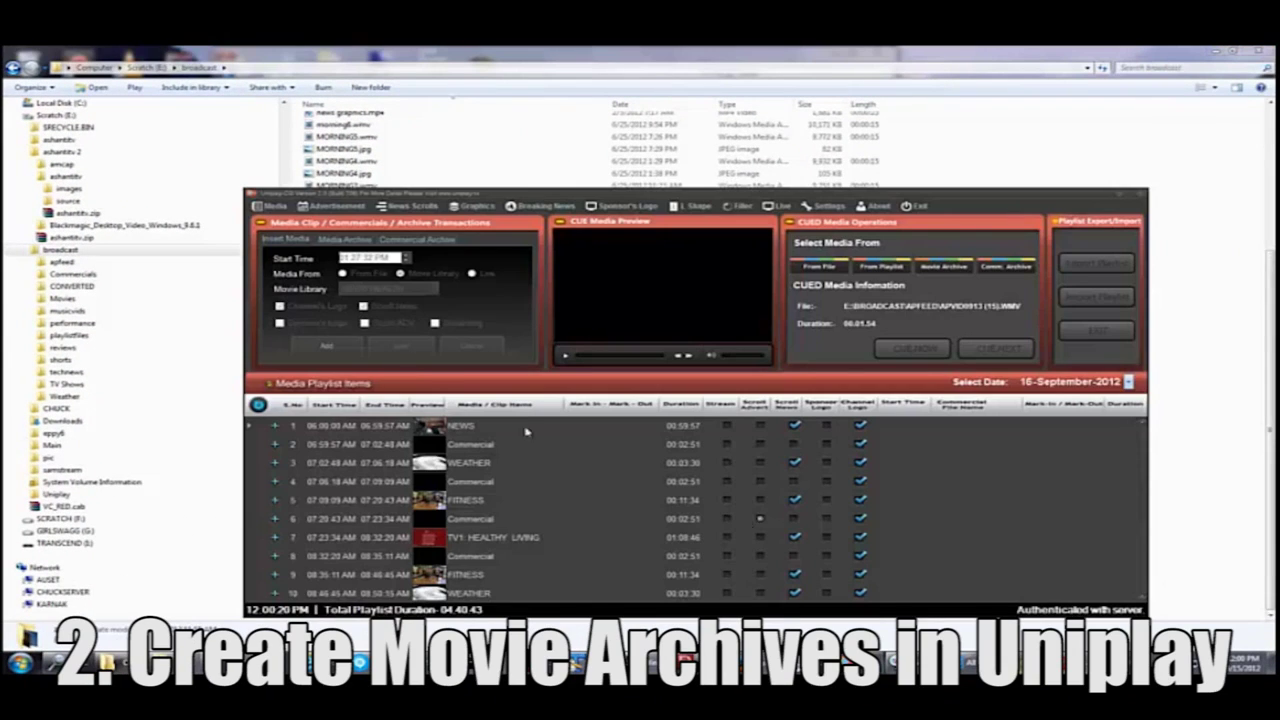
Open the Movie Archive's Movie Master window, look through the whole movie list, and exit back to the playlist.
click(274, 205)
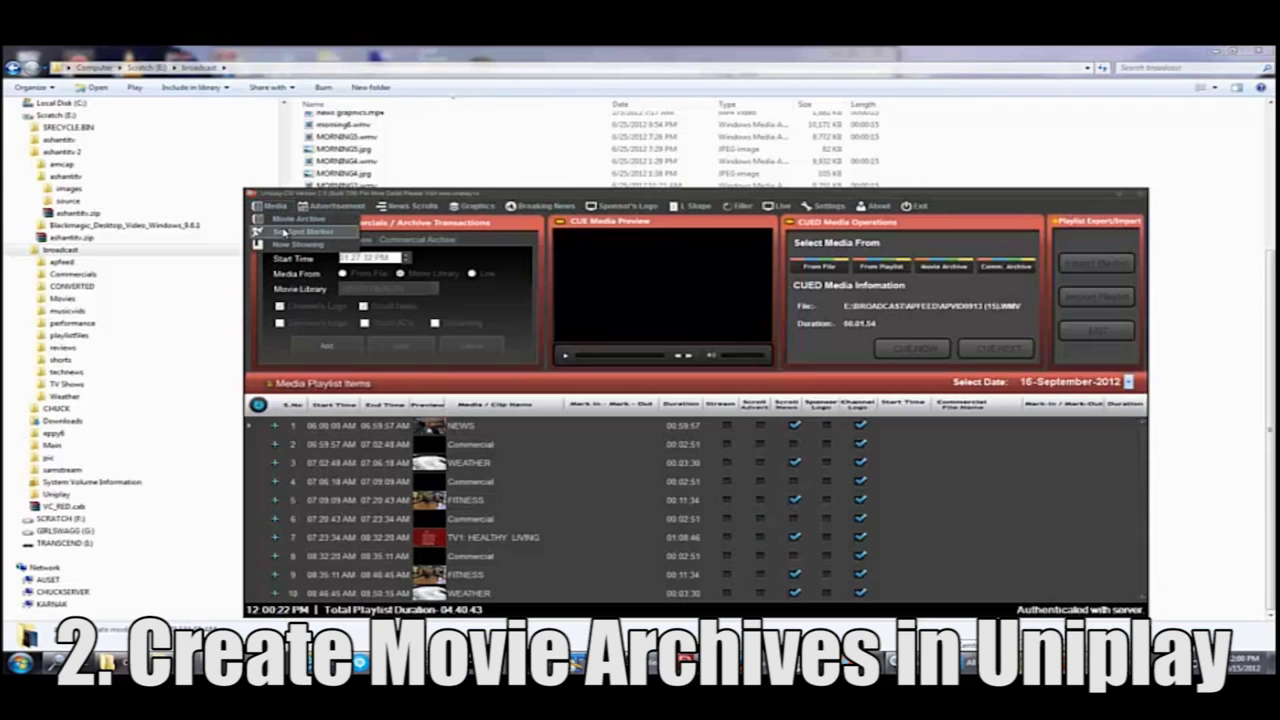
click(285, 222)
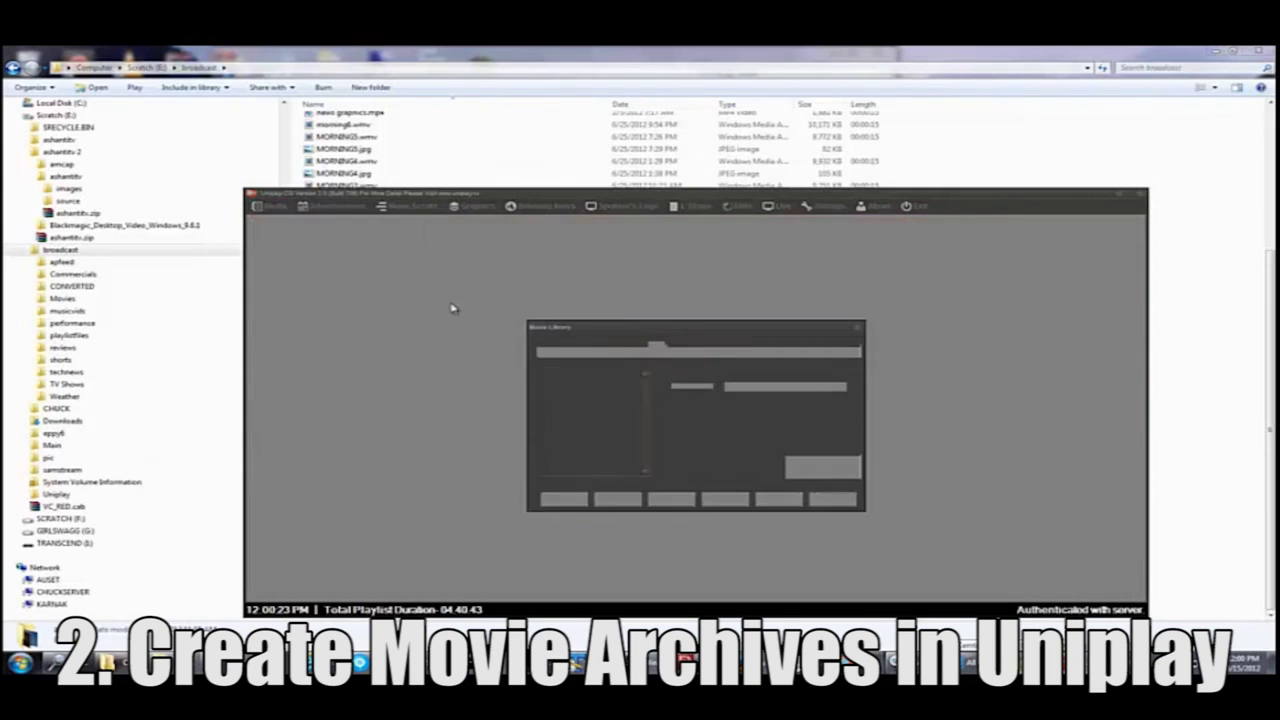
scroll(645, 410, down, 4)
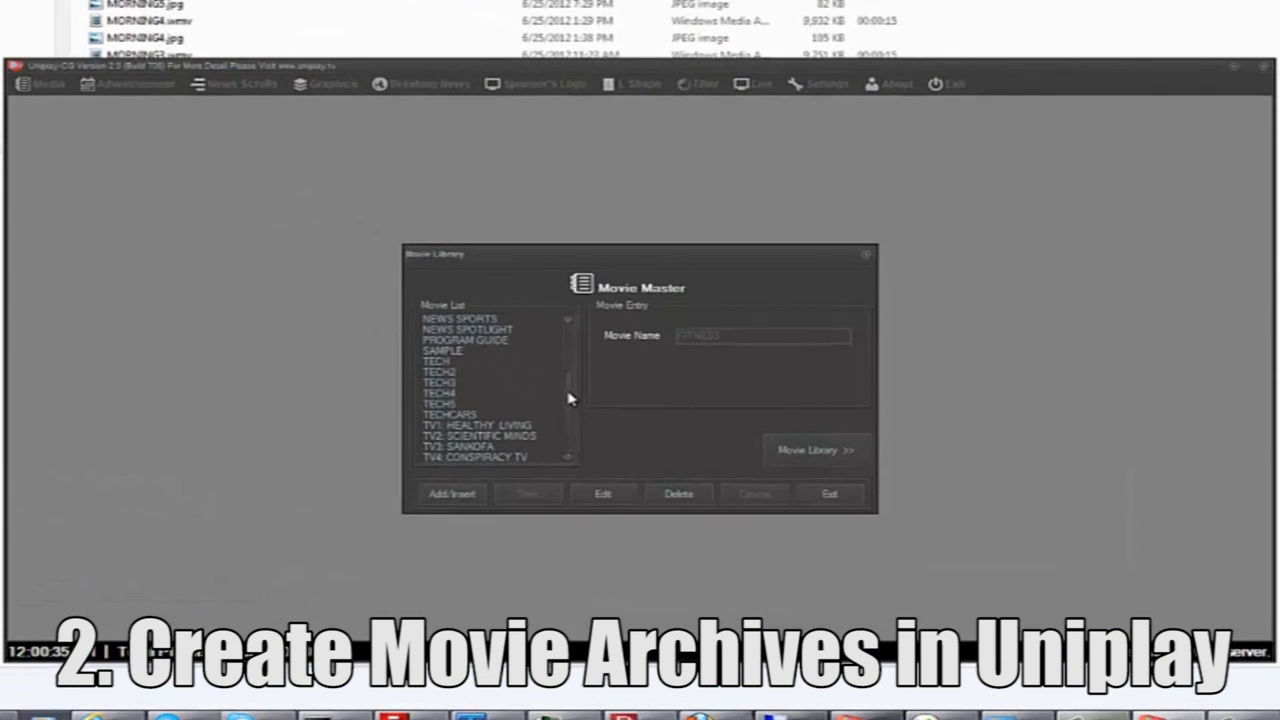
scroll(638, 410, up, 3)
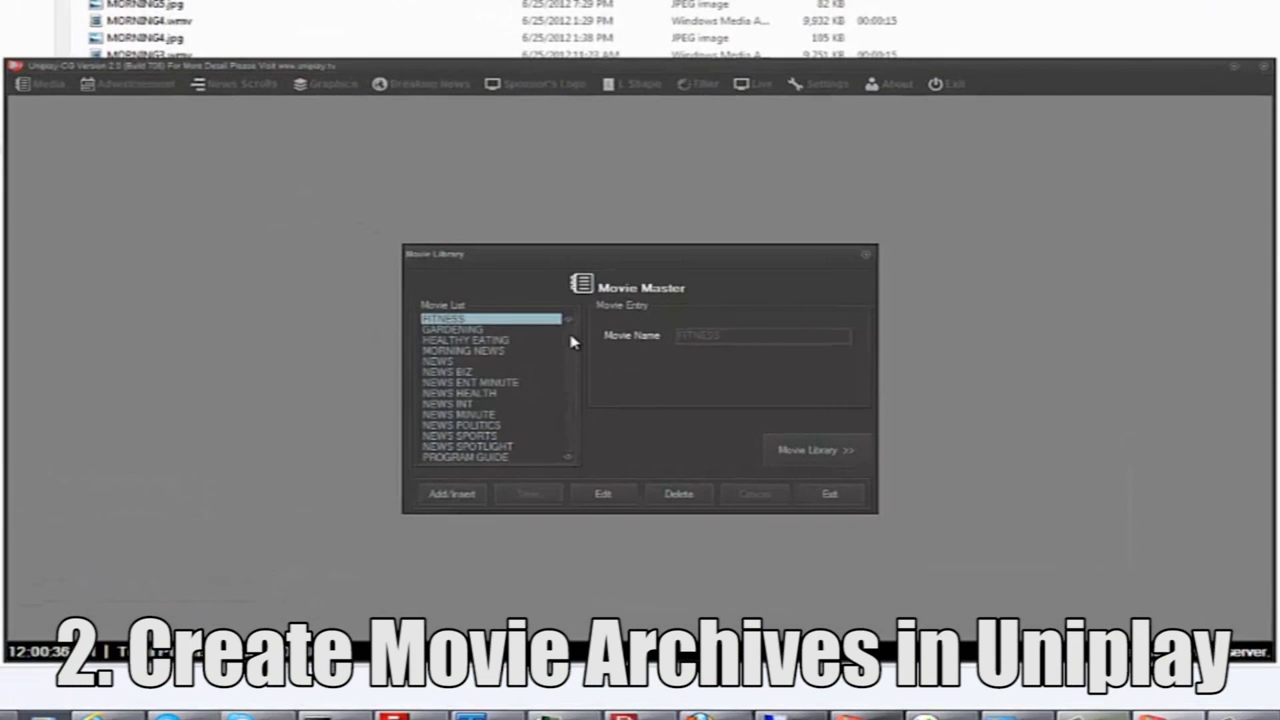
scroll(575, 385, down, 3)
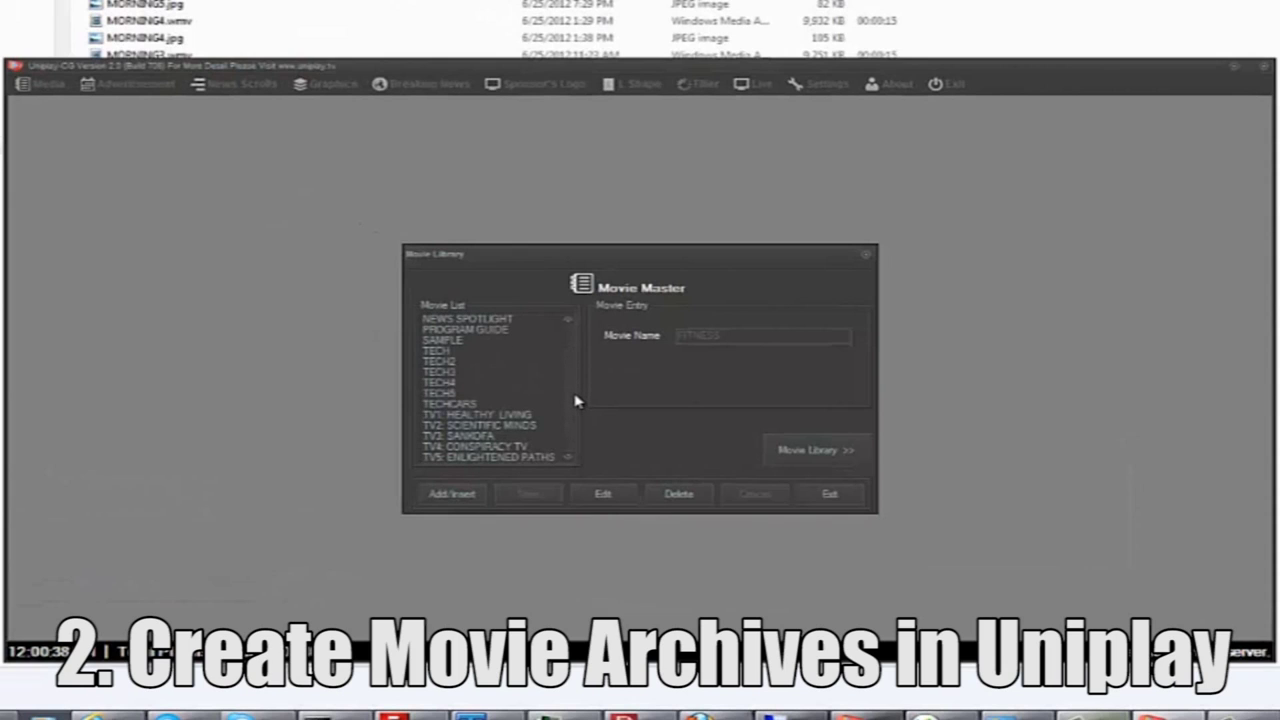
scroll(575, 401, up, 4)
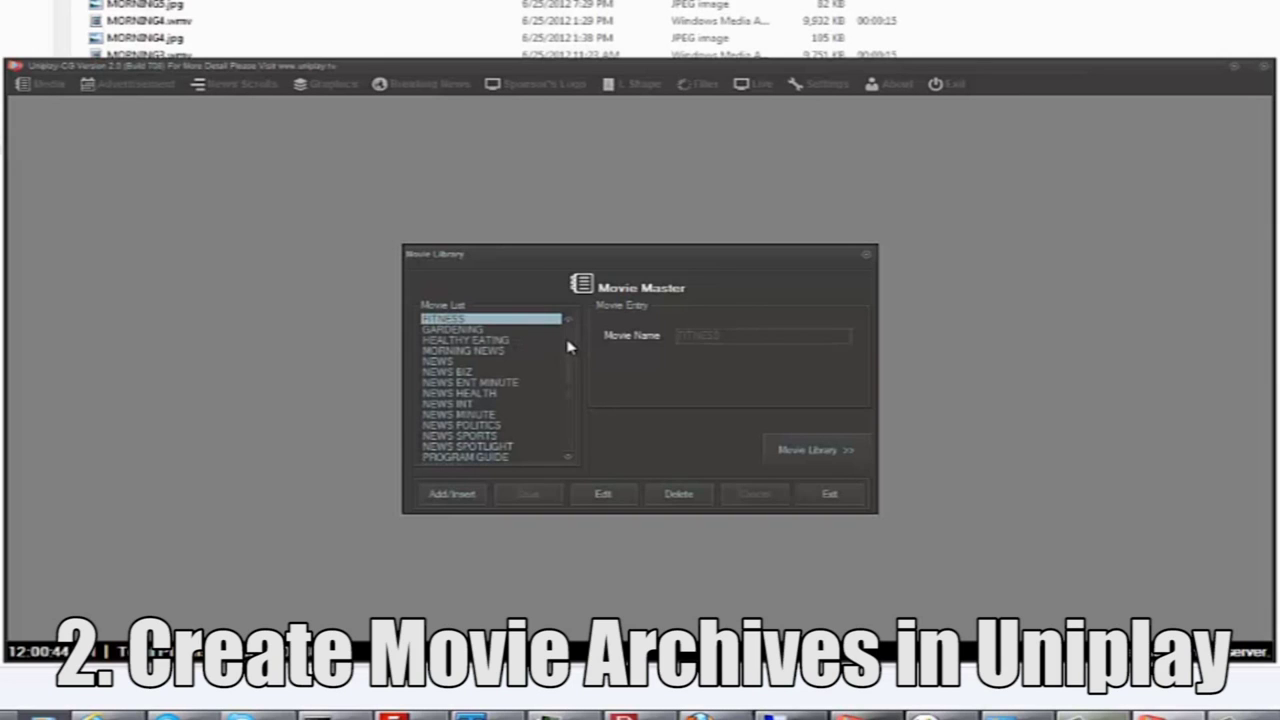
scroll(571, 400, down, 6)
scroll(574, 406, up, 6)
scroll(567, 390, down, 7)
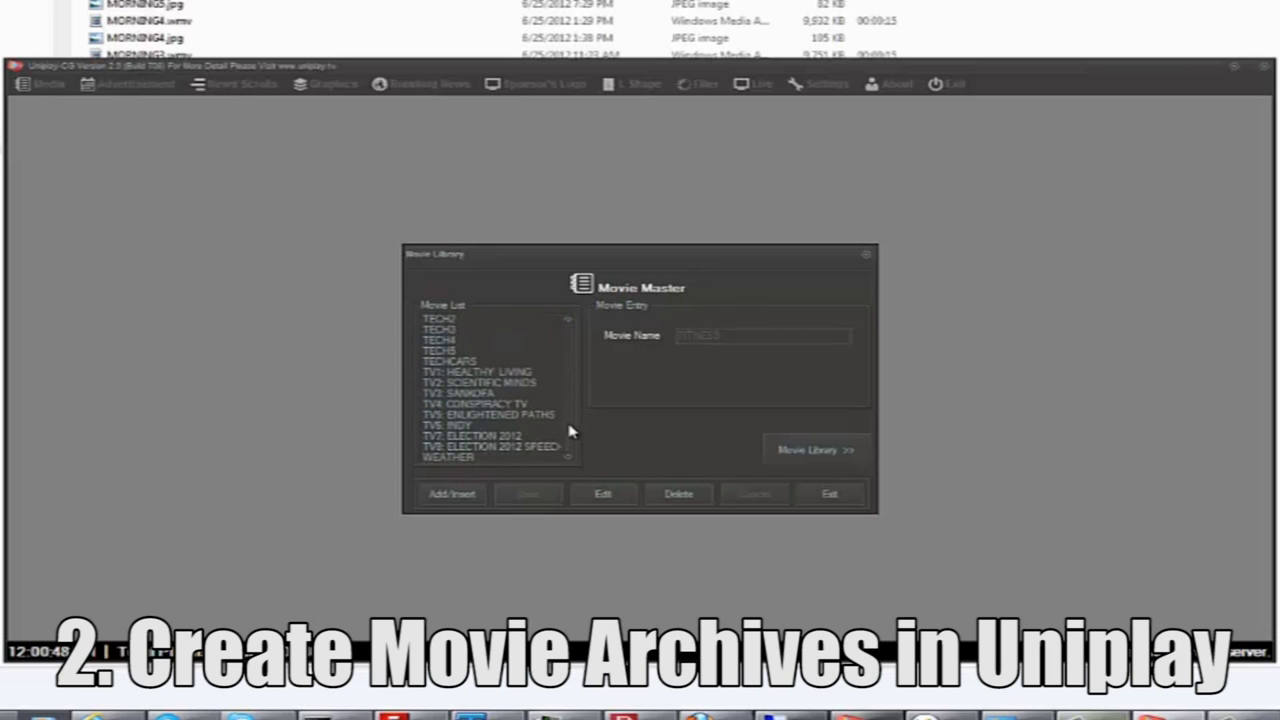
scroll(565, 385, up, 4)
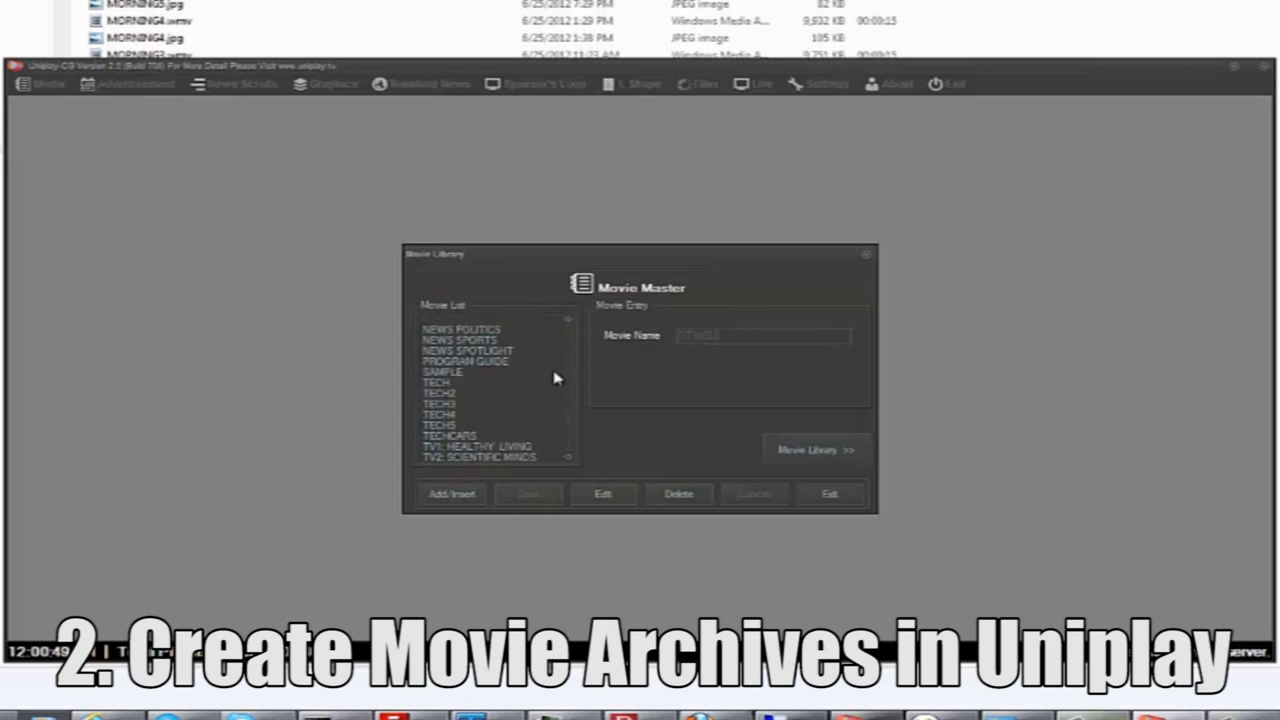
click(828, 496)
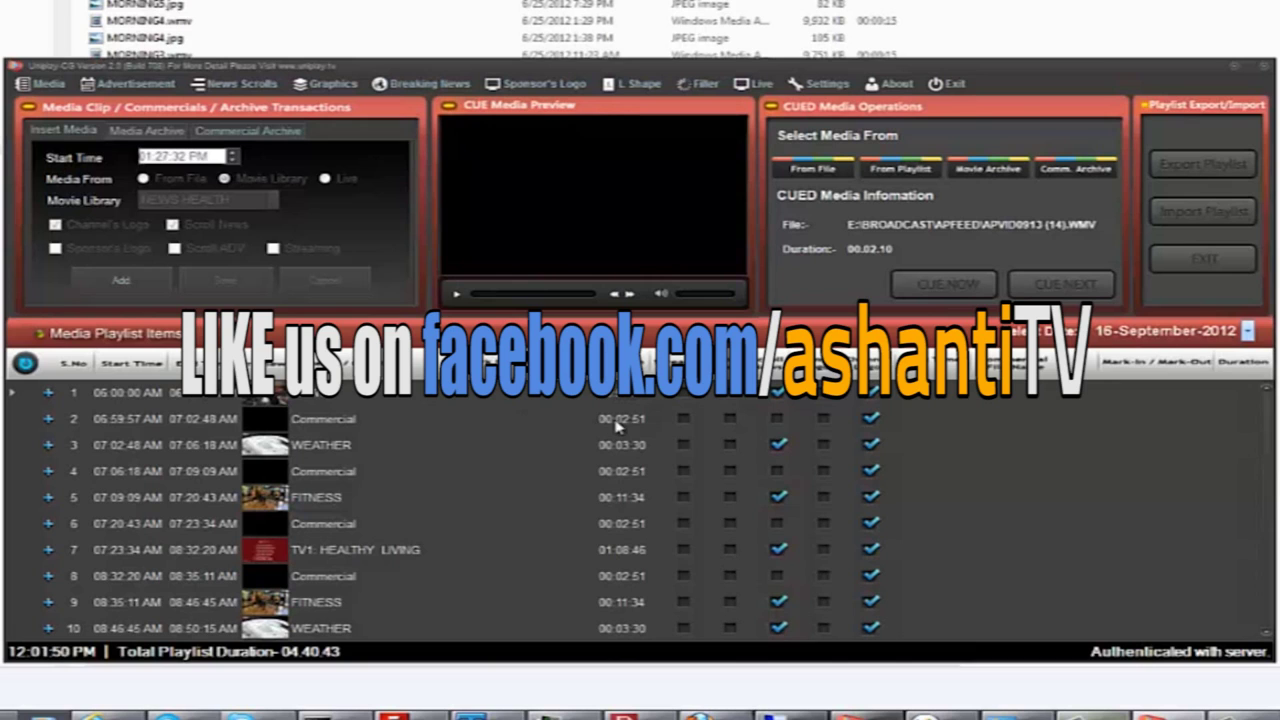
click(868, 393)
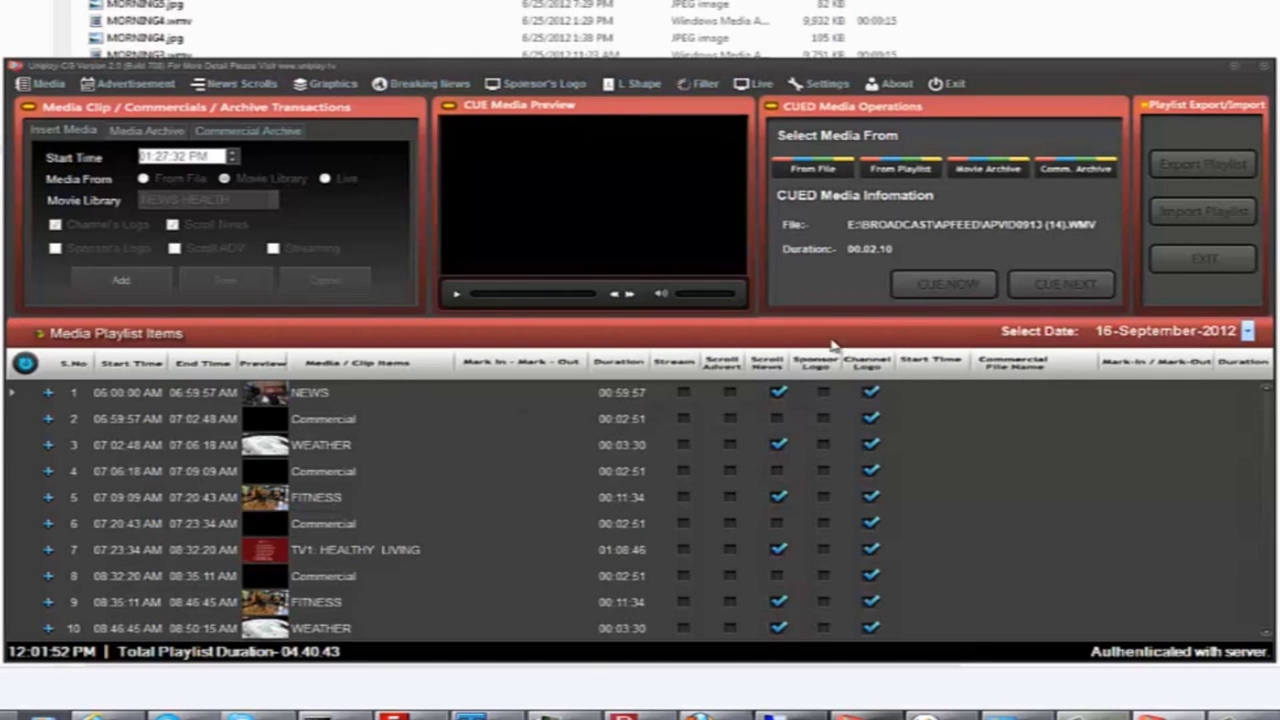